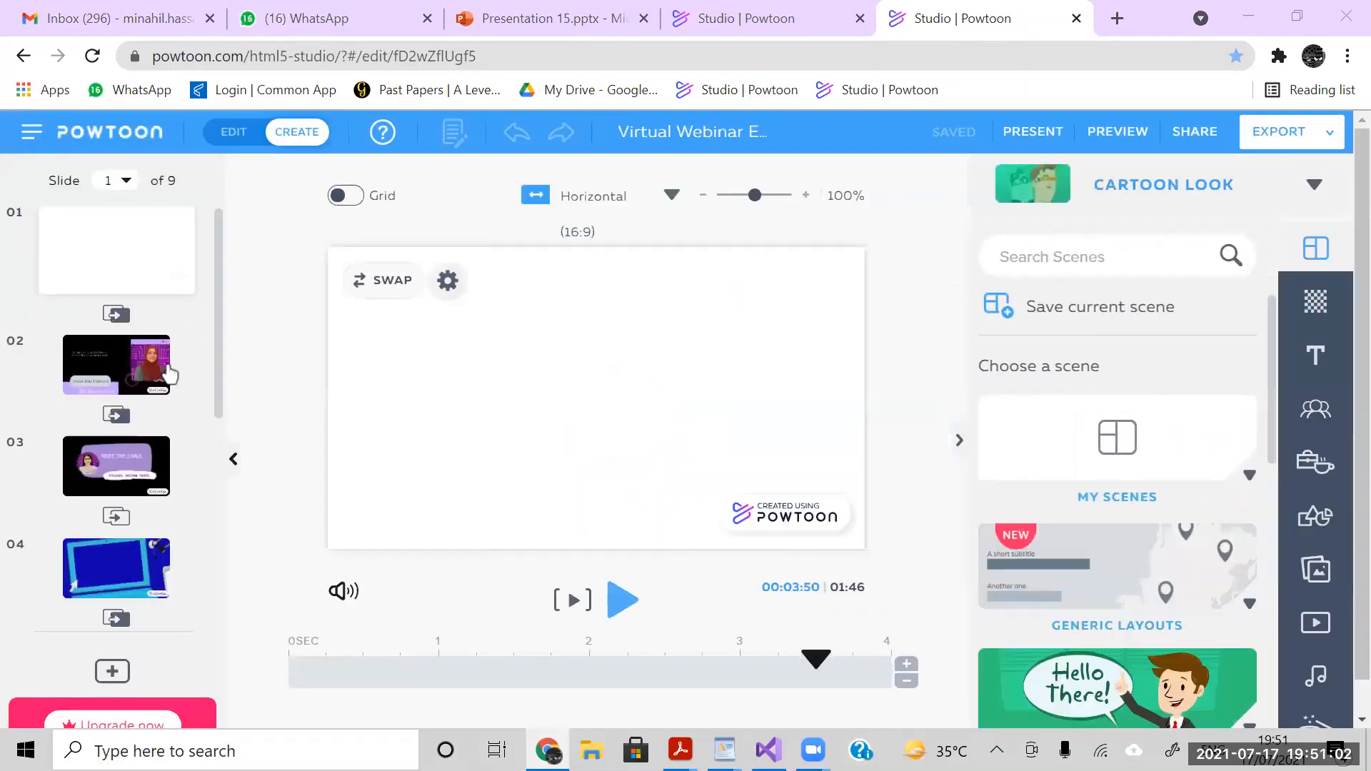
- On slide 2, delay the entrance of the "The future lies in technology" text to 0.5 seconds on the timeline
left_click(114, 369)
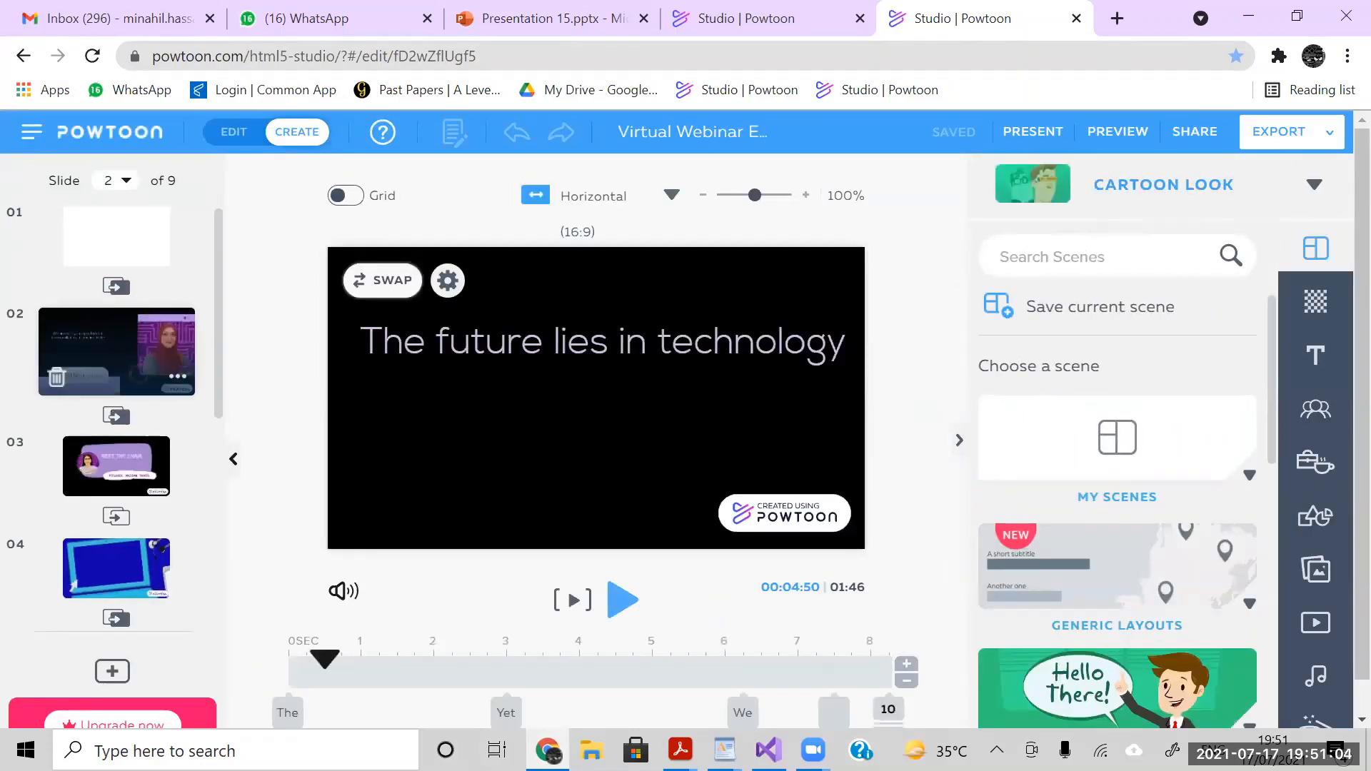
left_click(585, 345)
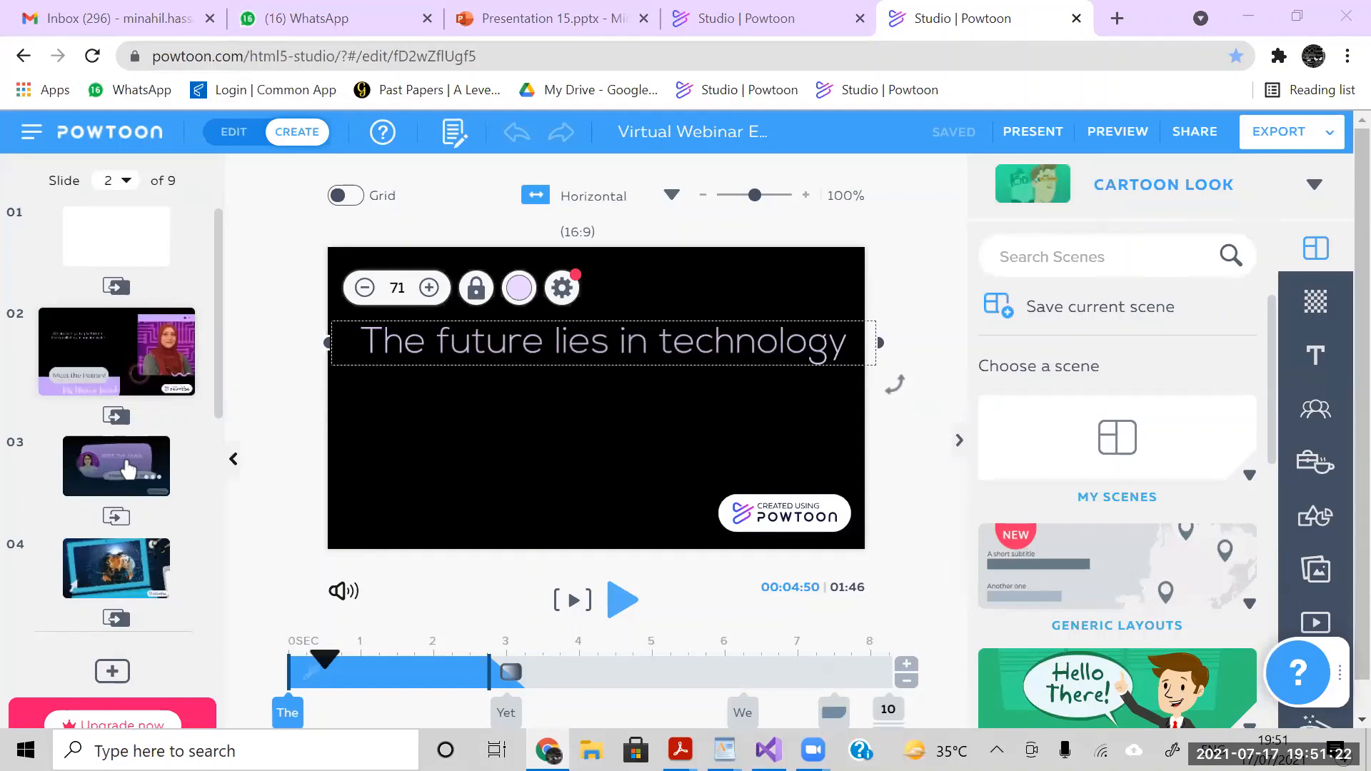
left_click(333, 669)
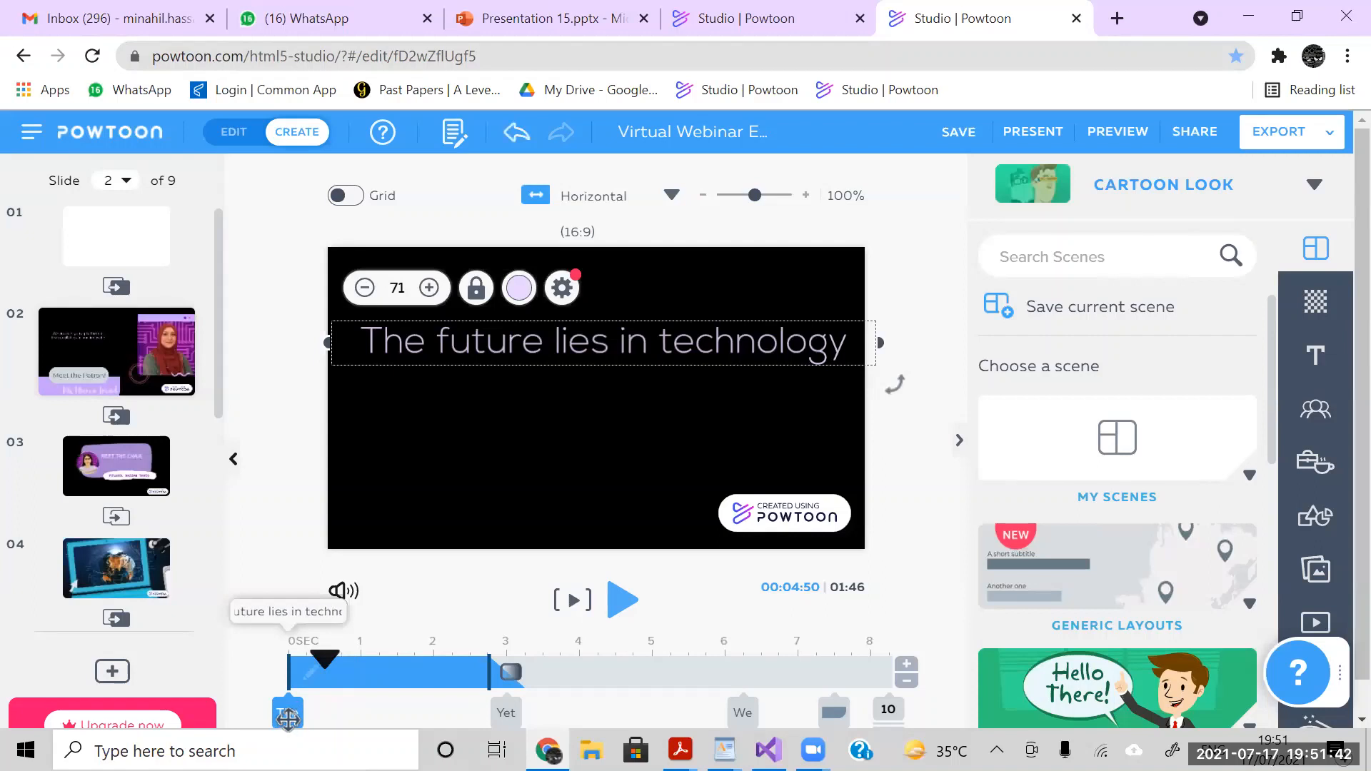
left_click_drag(286, 720, 321, 709)
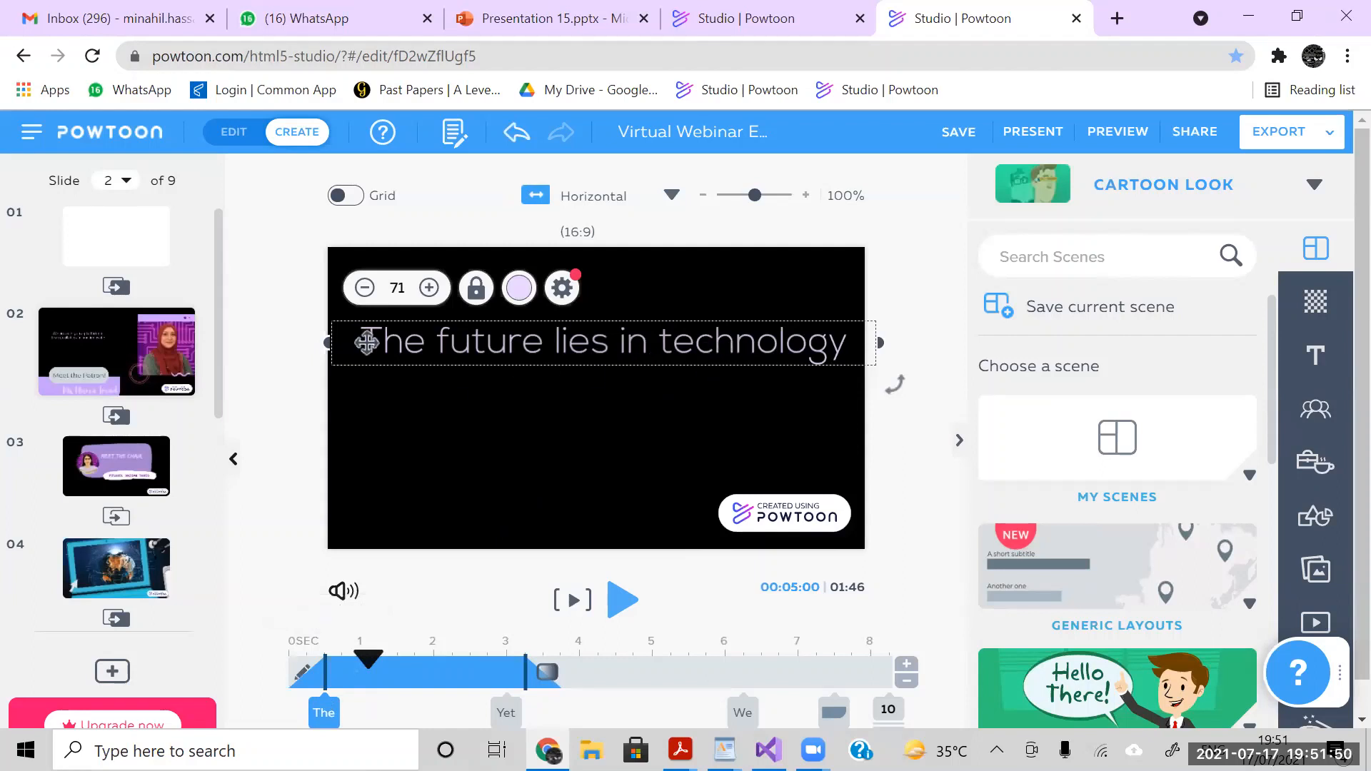
- Review the available enter effects for the "The future lies in technology" text, including writing and text effects, without changing the effect
left_click(562, 288)
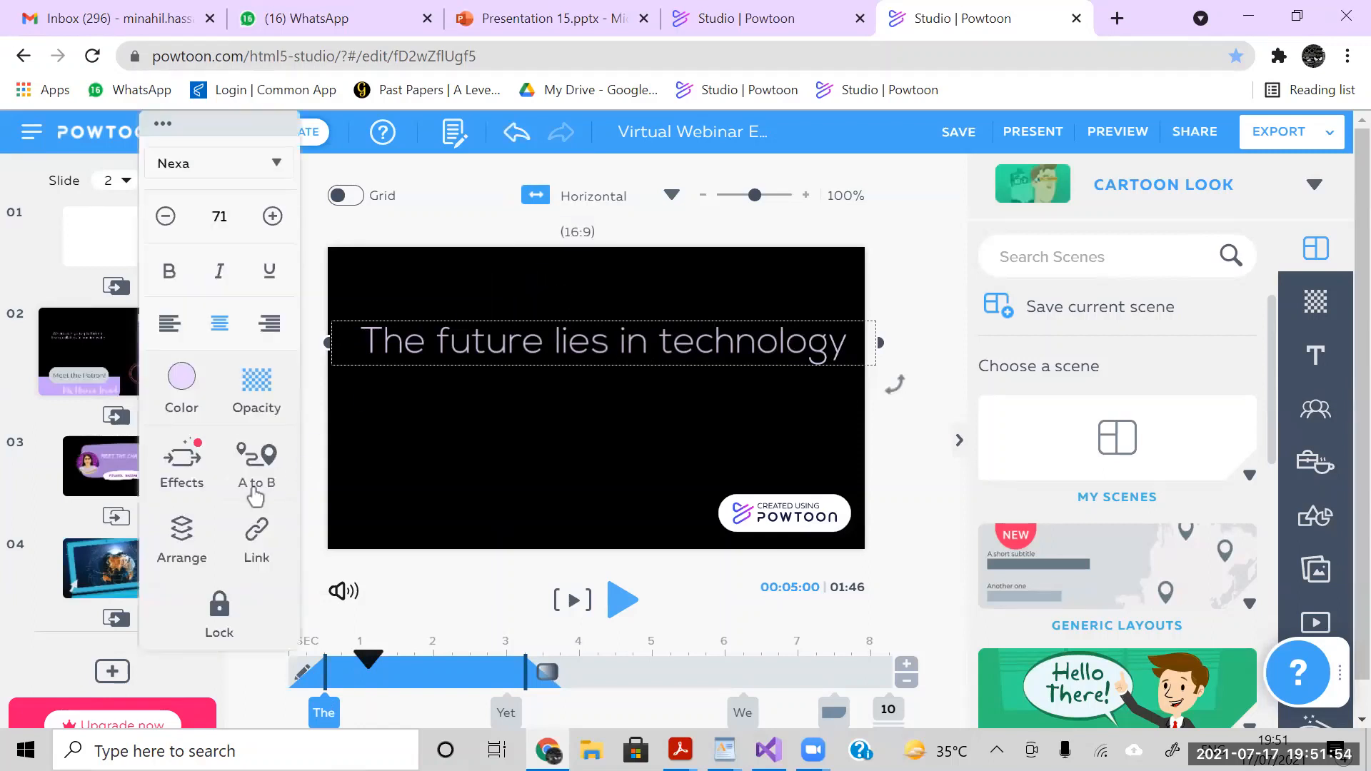
left_click(186, 480)
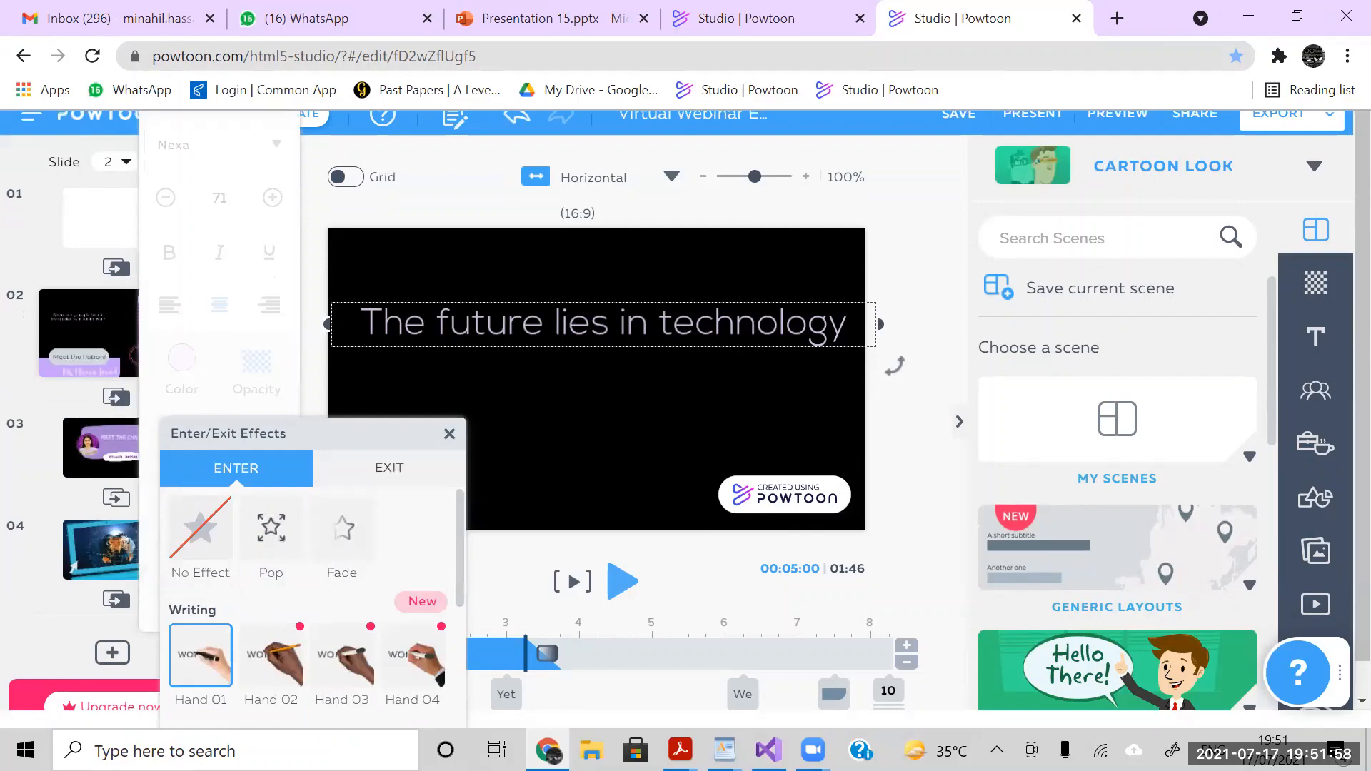
left_click_drag(462, 521, 460, 590)
scroll(461, 590, "up", 1)
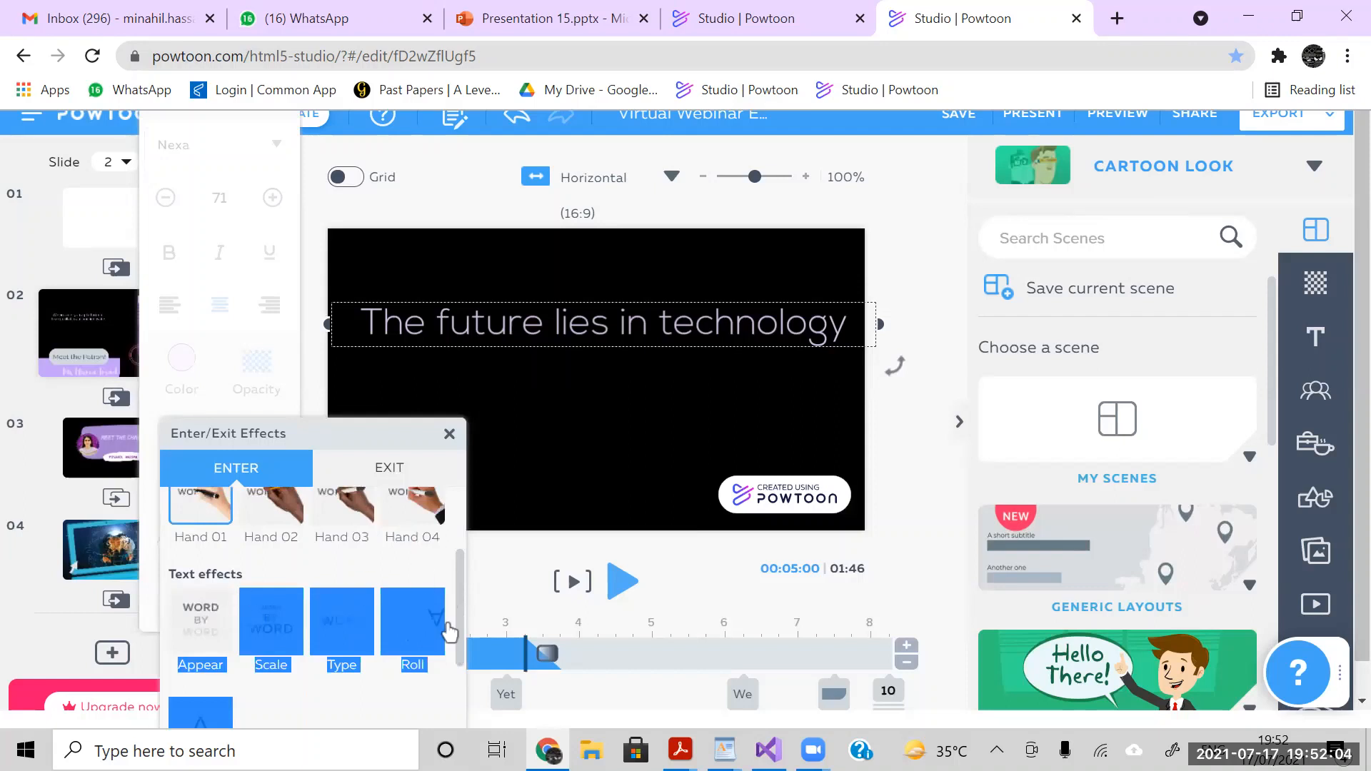
scroll(458, 631, "up", 4)
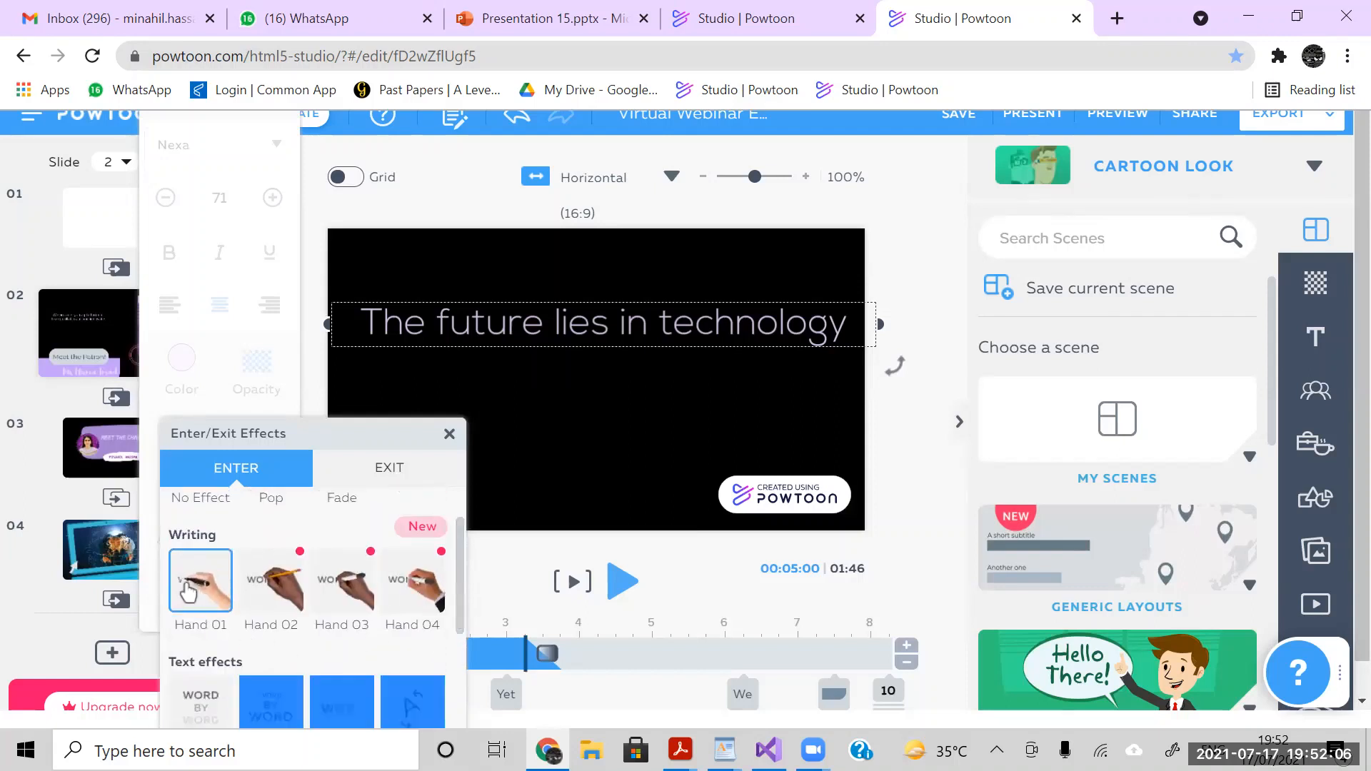
left_click(450, 435)
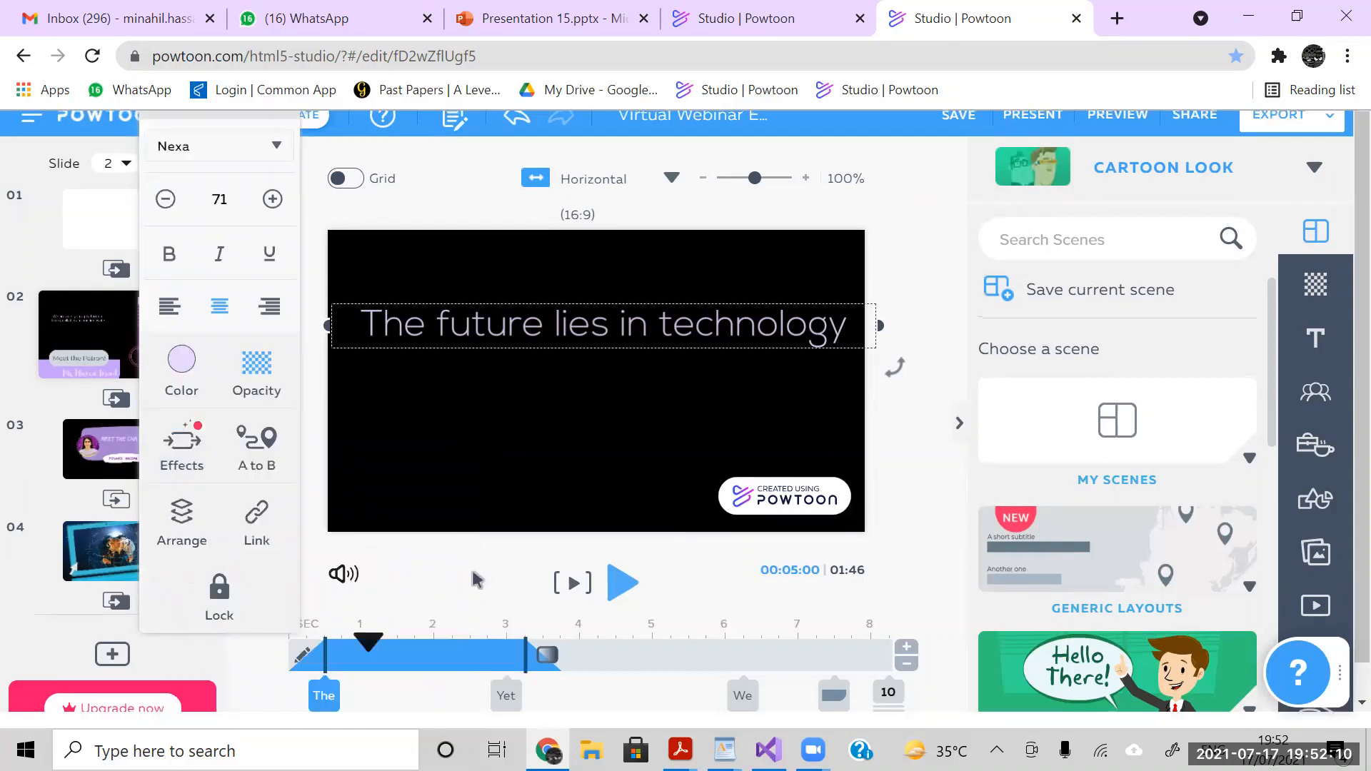
left_click(368, 600)
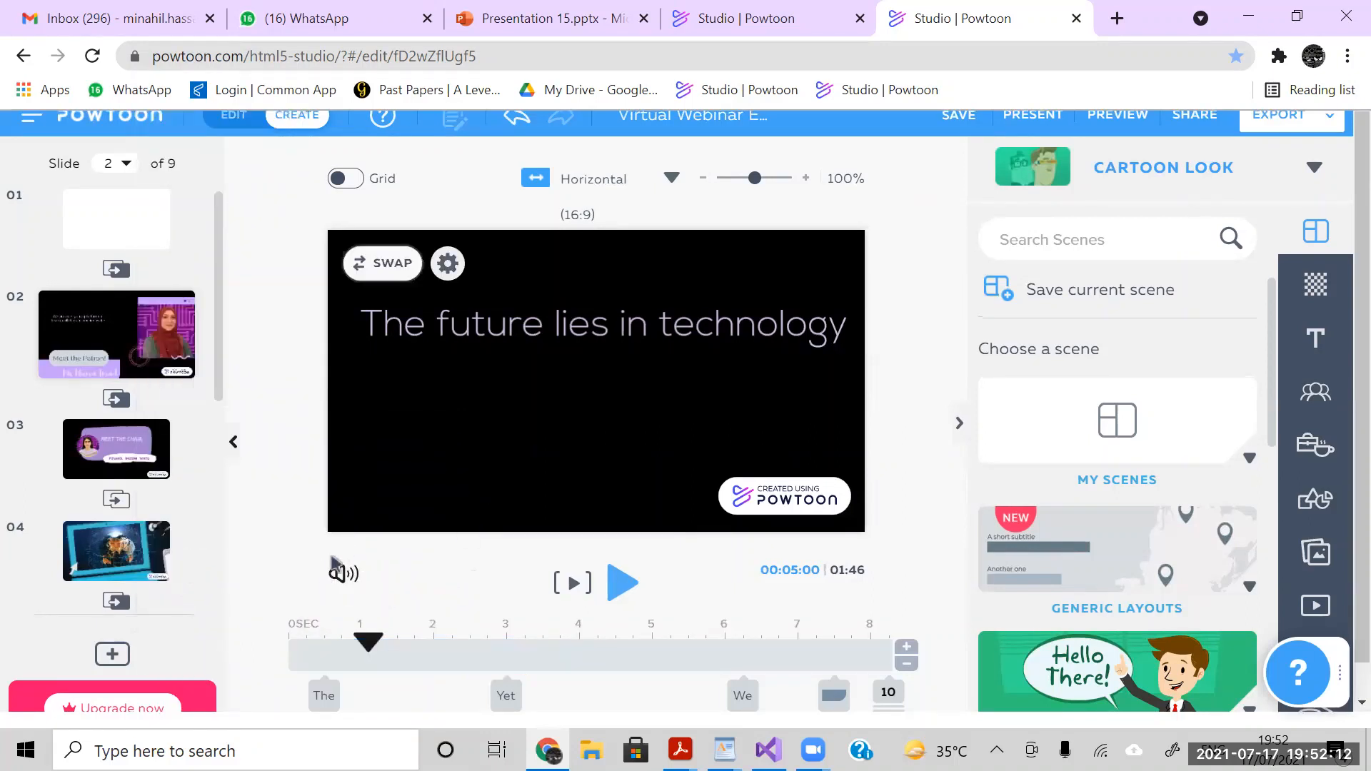
- Open the sound controls and view the source options for adding a voiceover to the entire Powtoon, without adding one
left_click(344, 576)
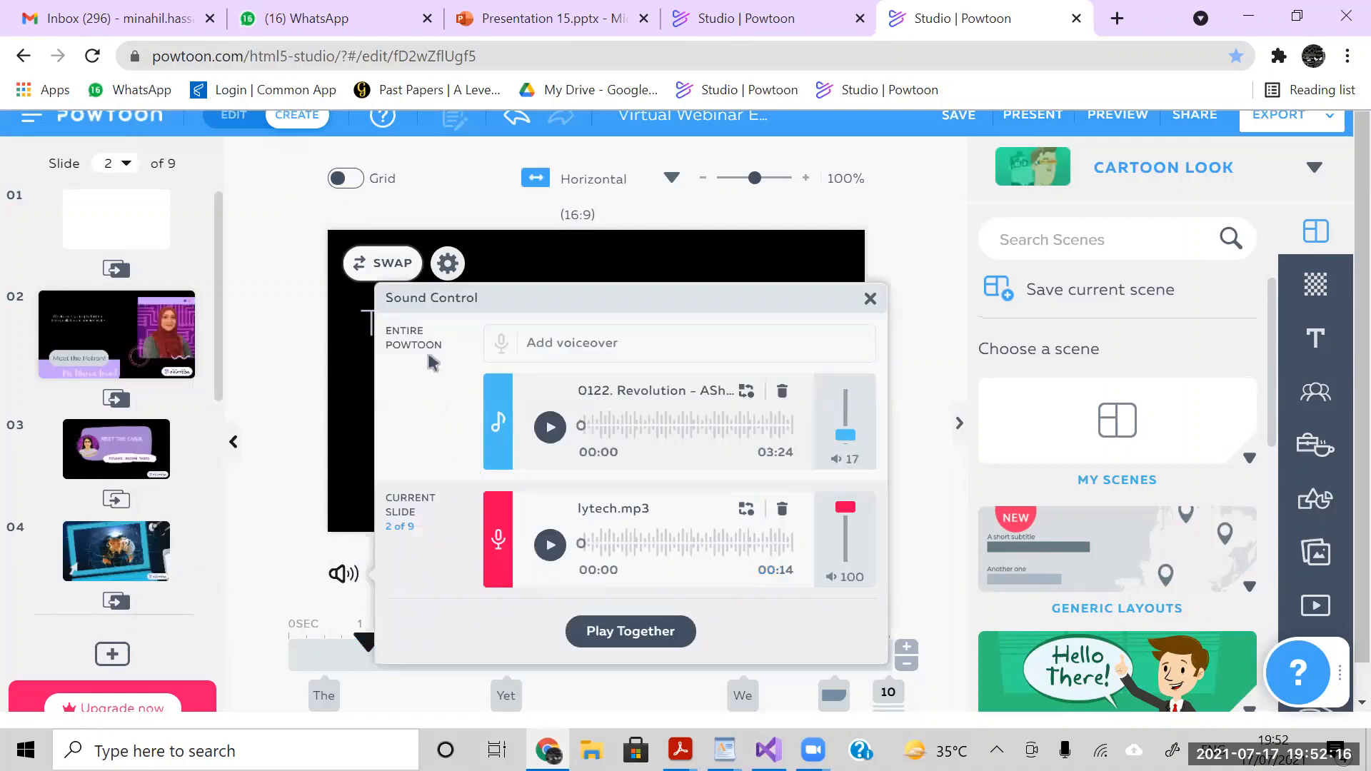
left_click(593, 341)
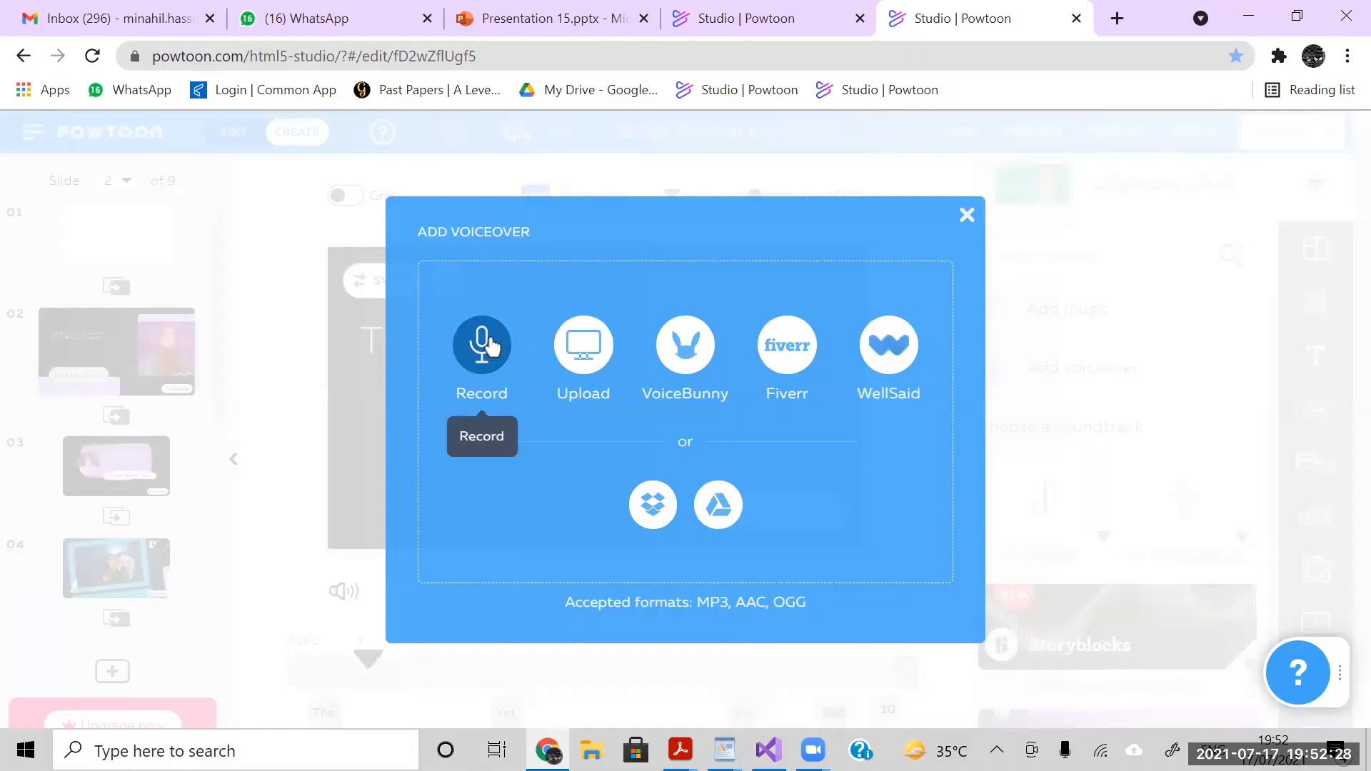
left_click(967, 217)
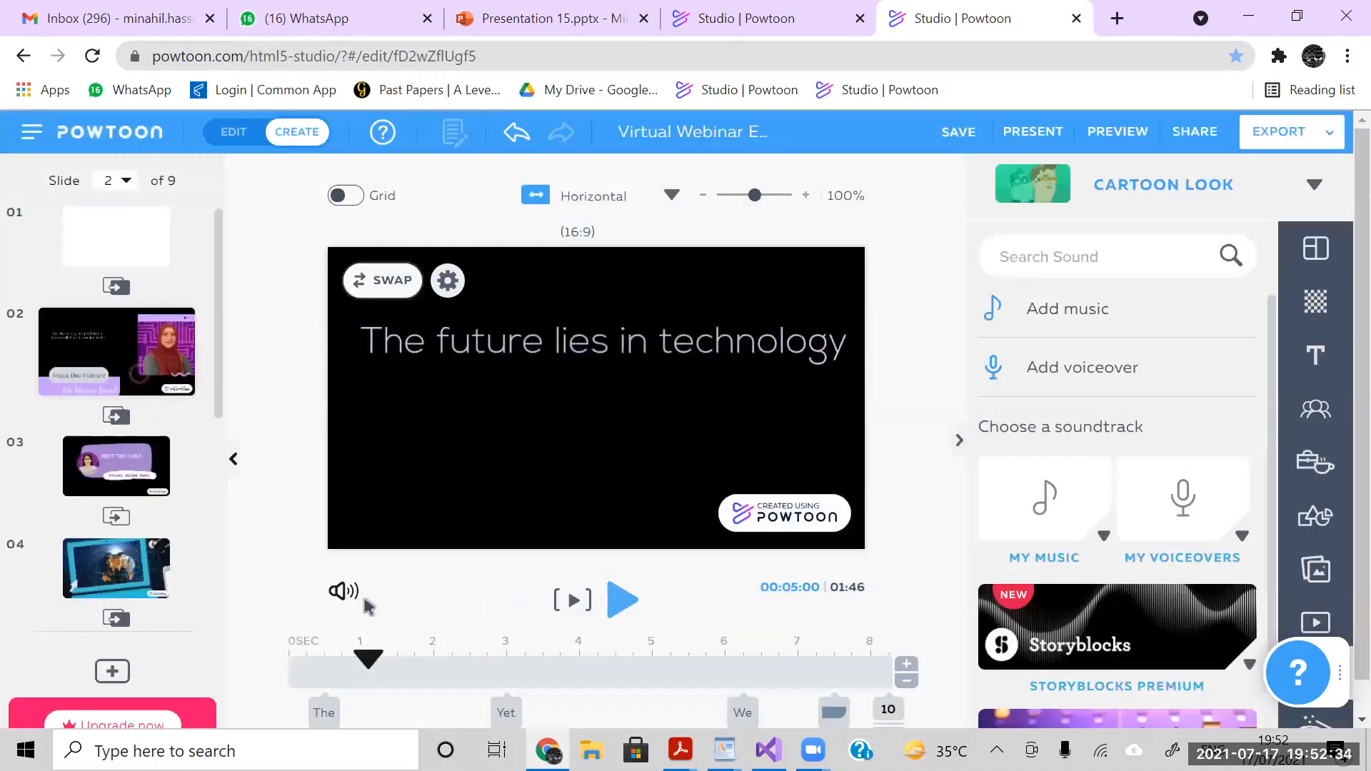
- Listen to the Revolution background music and set its volume to 36
left_click(344, 593)
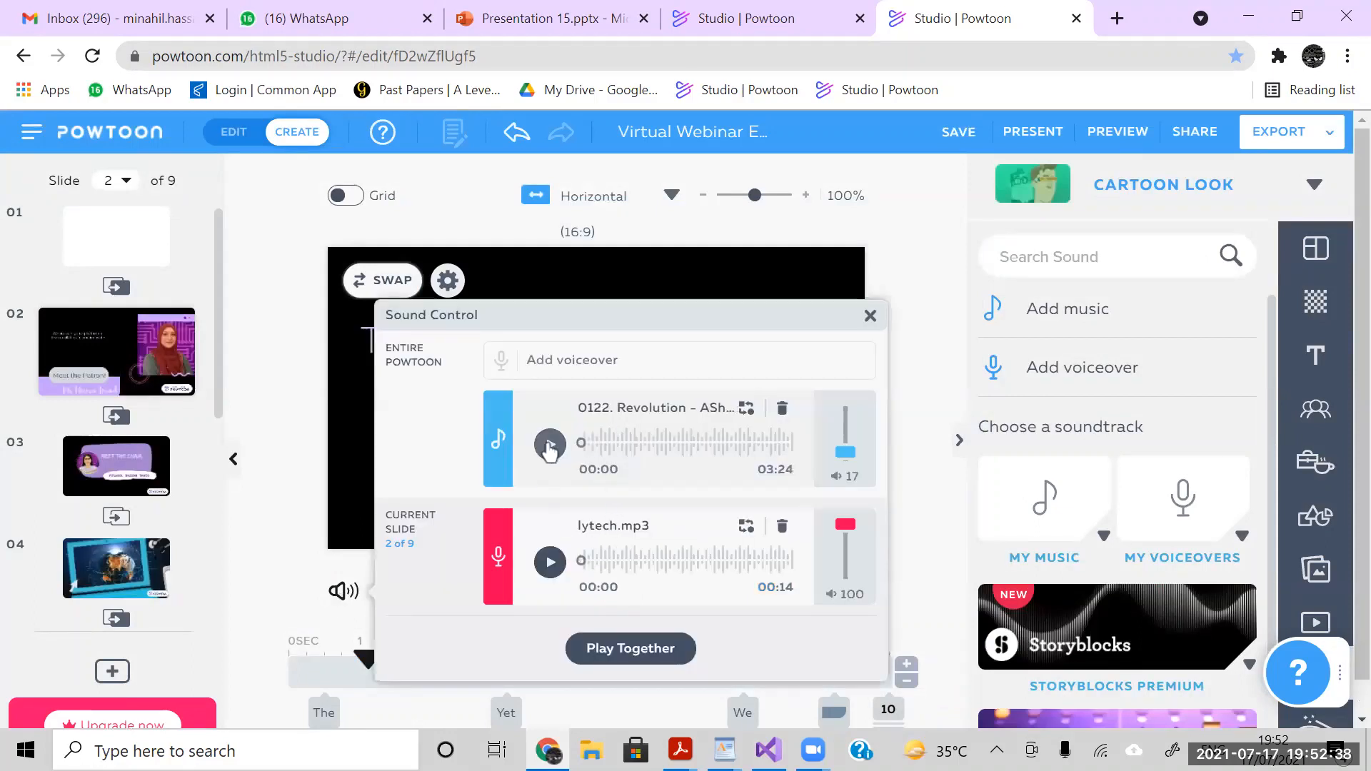
left_click(550, 447)
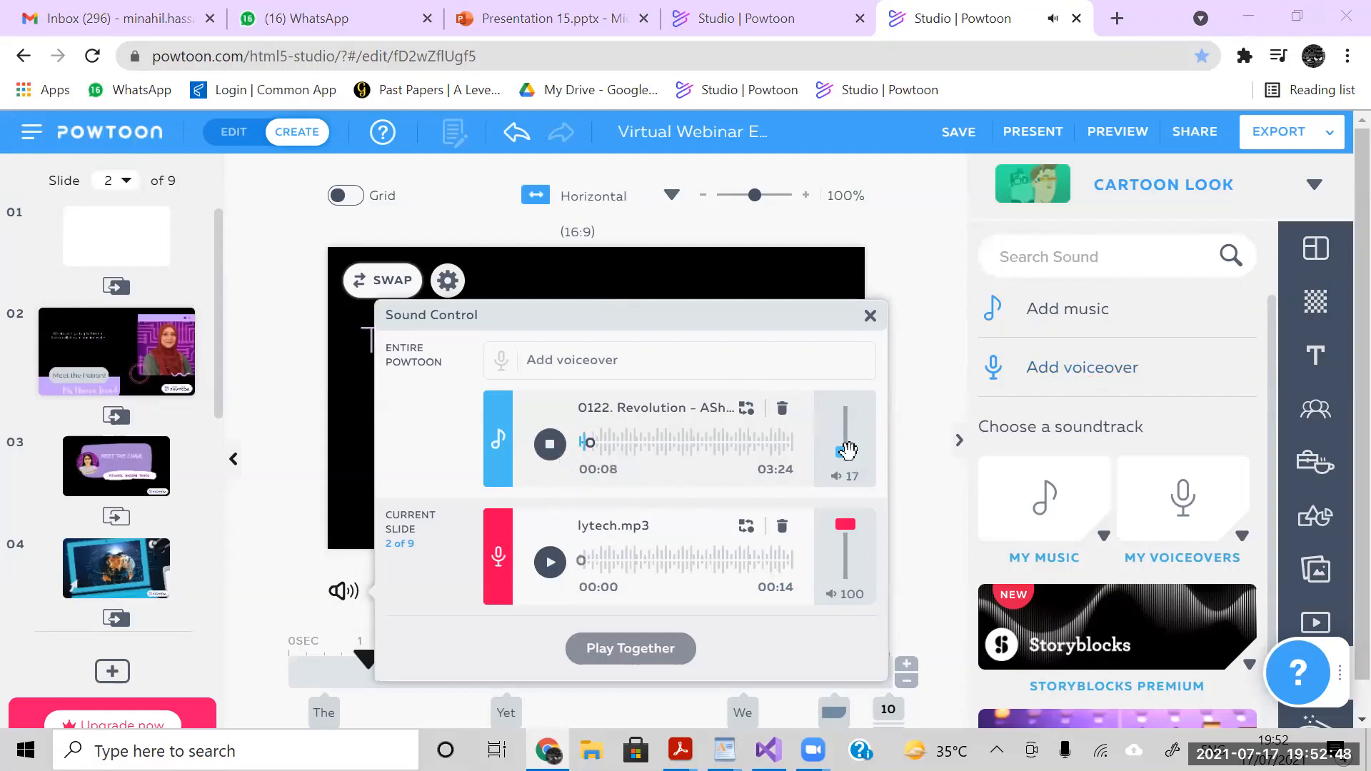
mouse_move(847, 457)
left_mouse_down()
mouse_move(847, 406)
mouse_move(851, 447)
left_mouse_up()
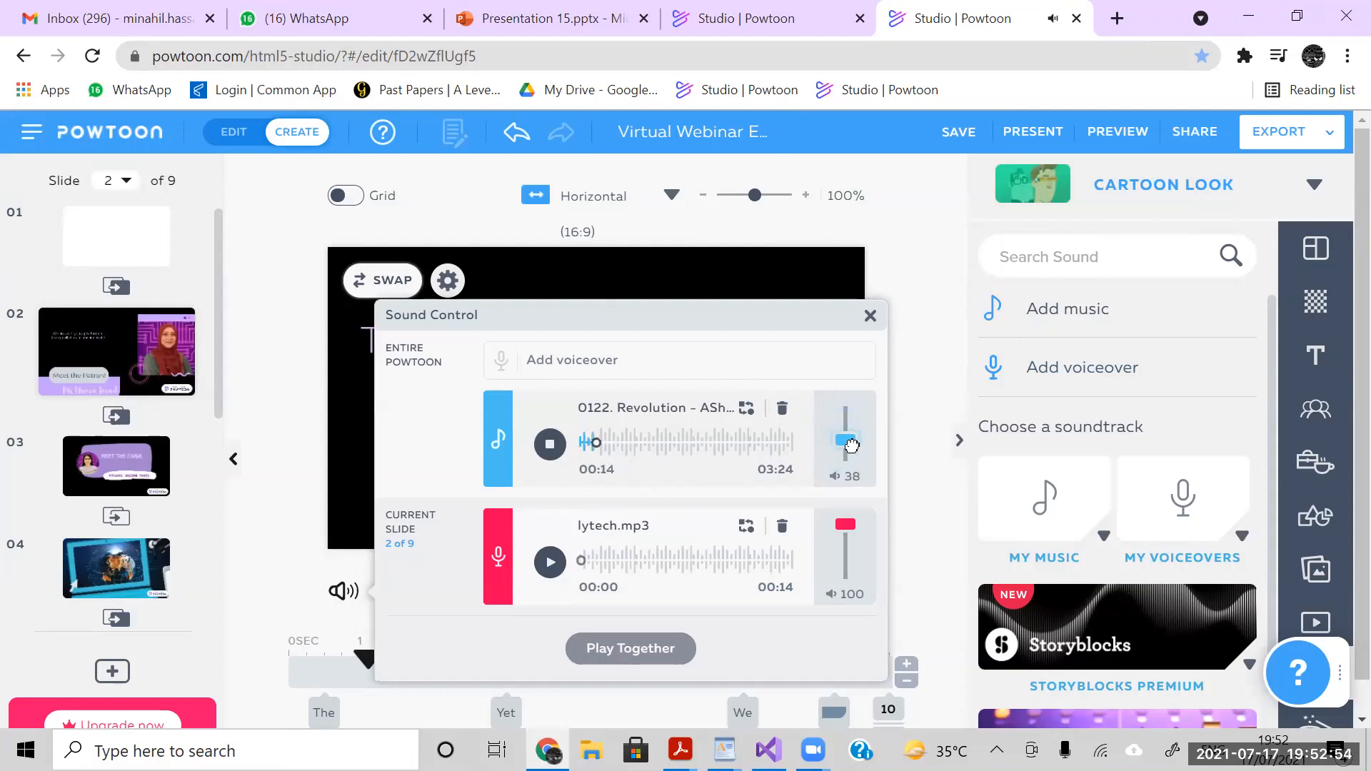
left_click(553, 438)
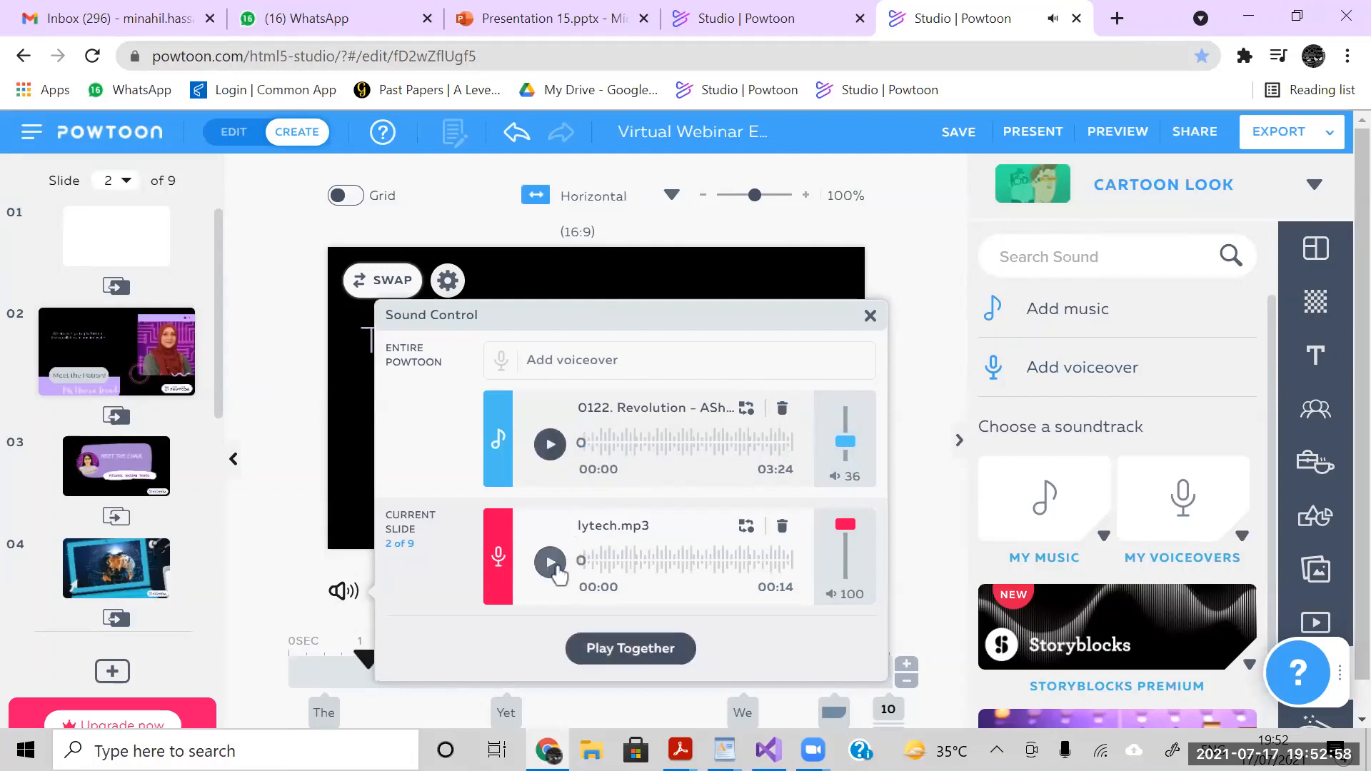
- Preview the background music together with the lytech.mp3 voiceover, and close the sound controls
left_click(609, 653)
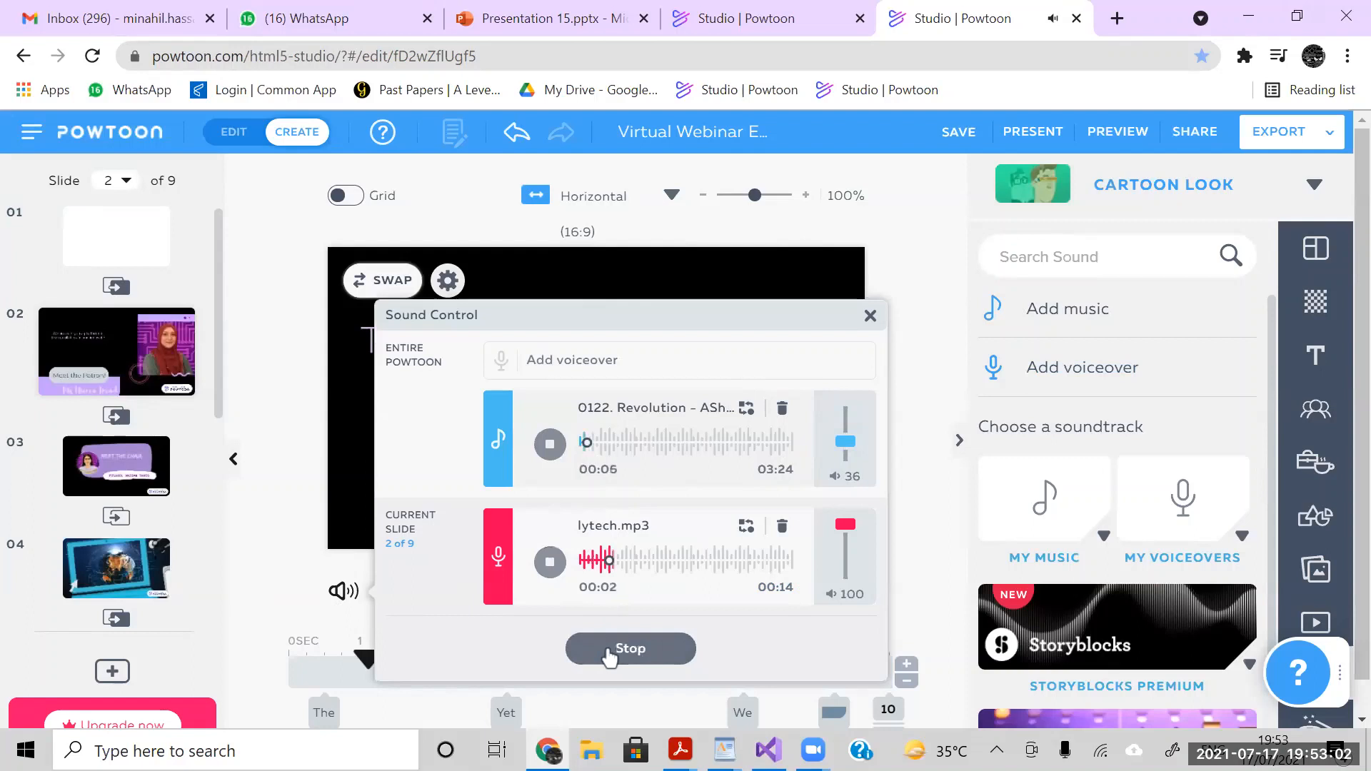
left_click(609, 653)
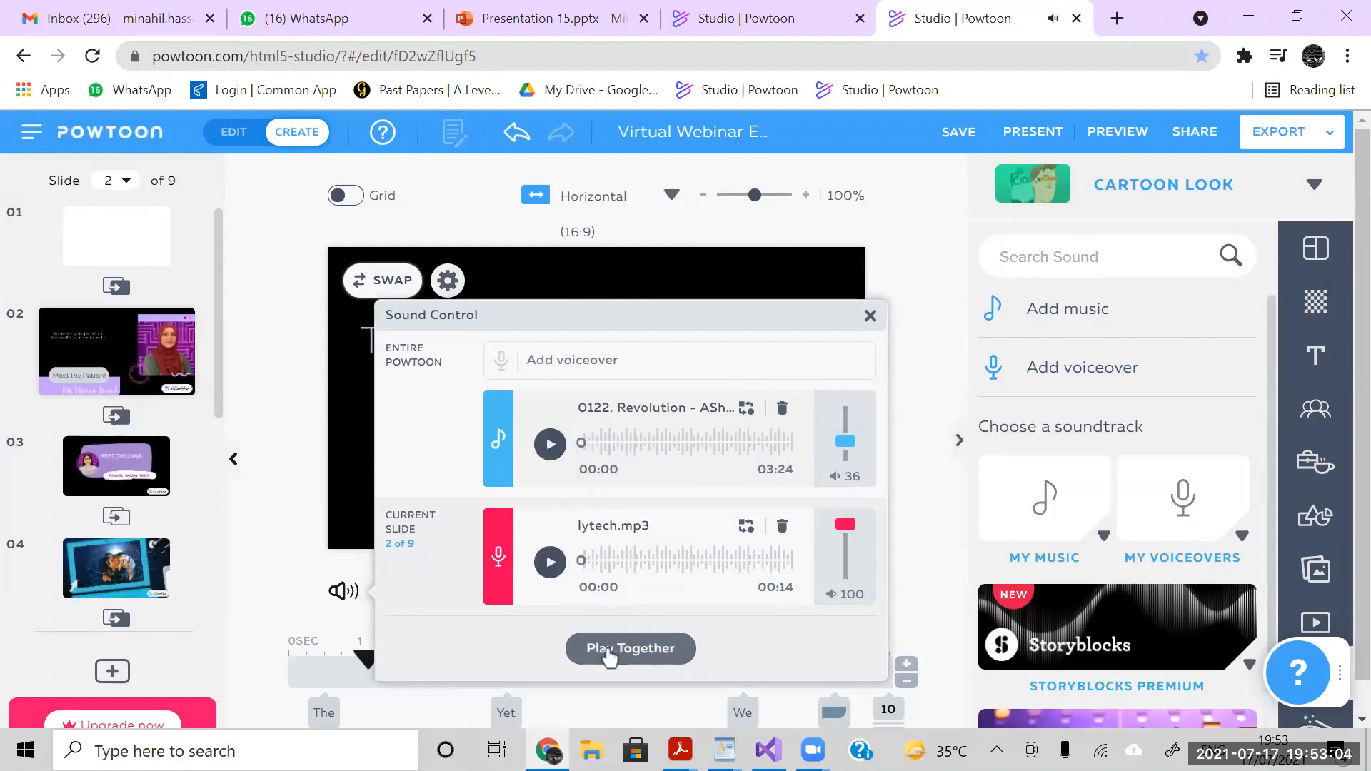
left_click(870, 316)
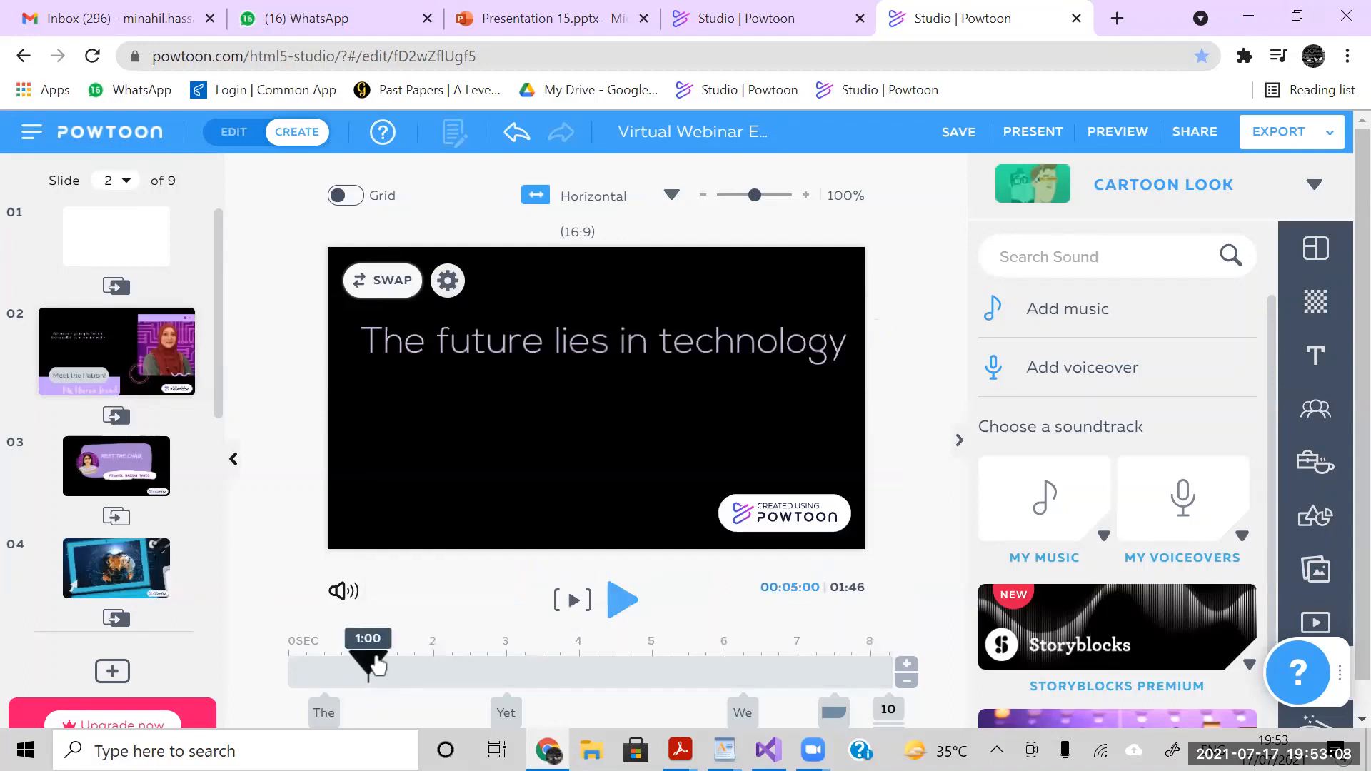
- Play slide 2 from about 0.25 seconds to preview the handwriting entrance of the first text line, and pause it
left_click_drag(379, 661, 310, 663)
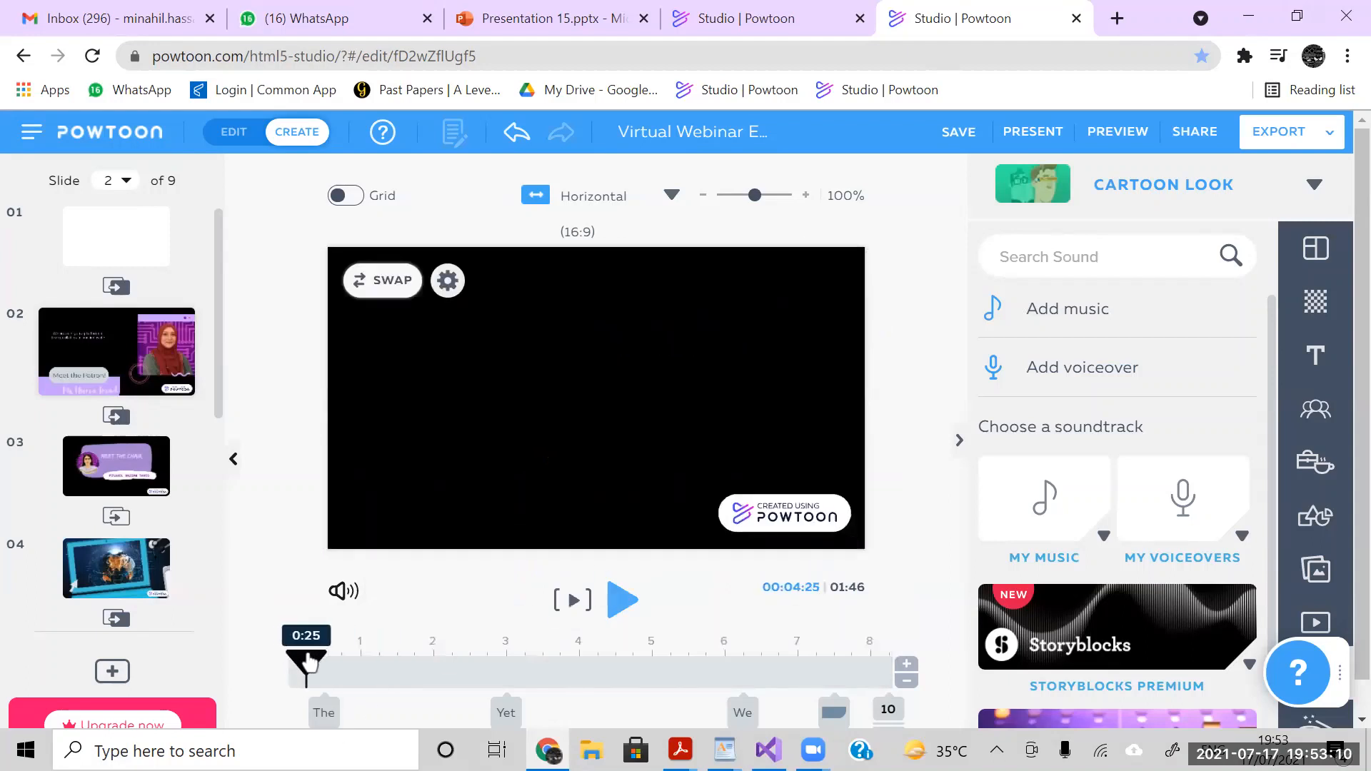
left_click(623, 602)
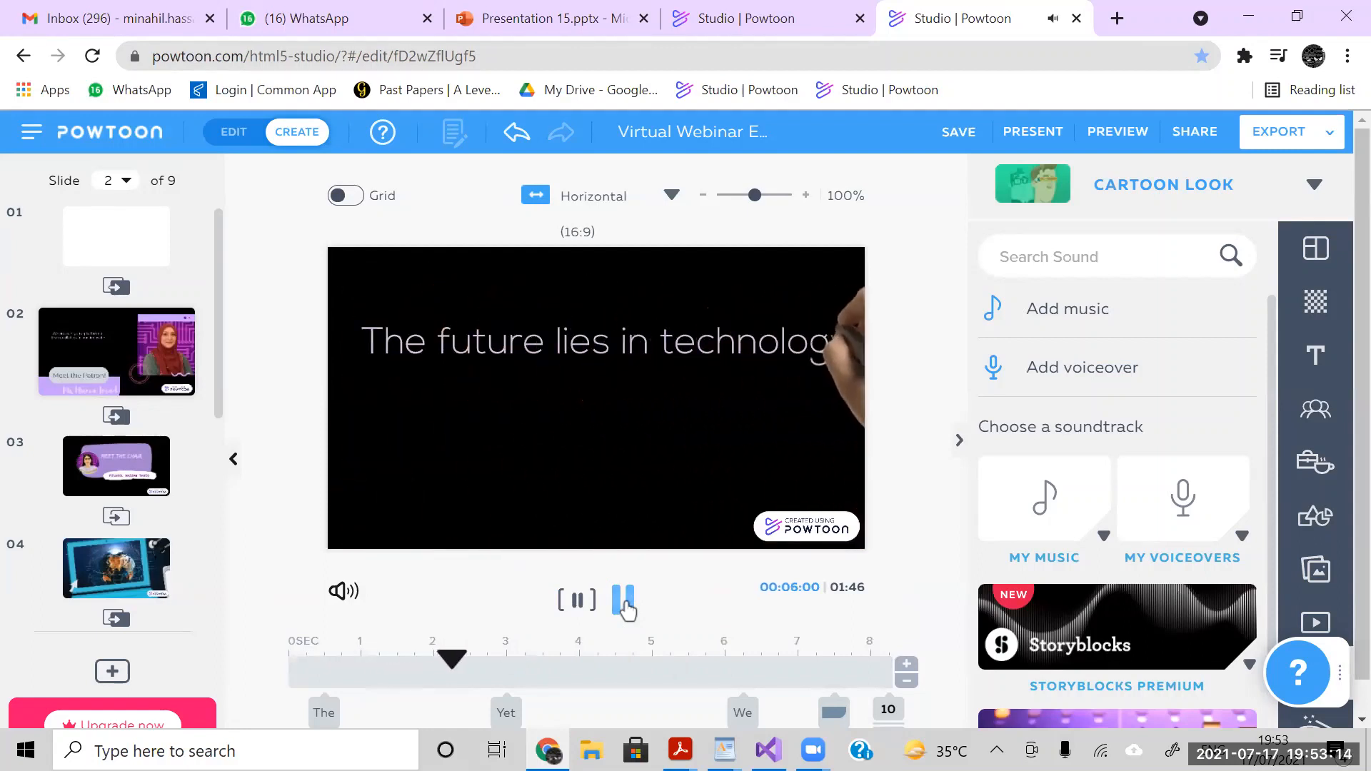
left_click(623, 603)
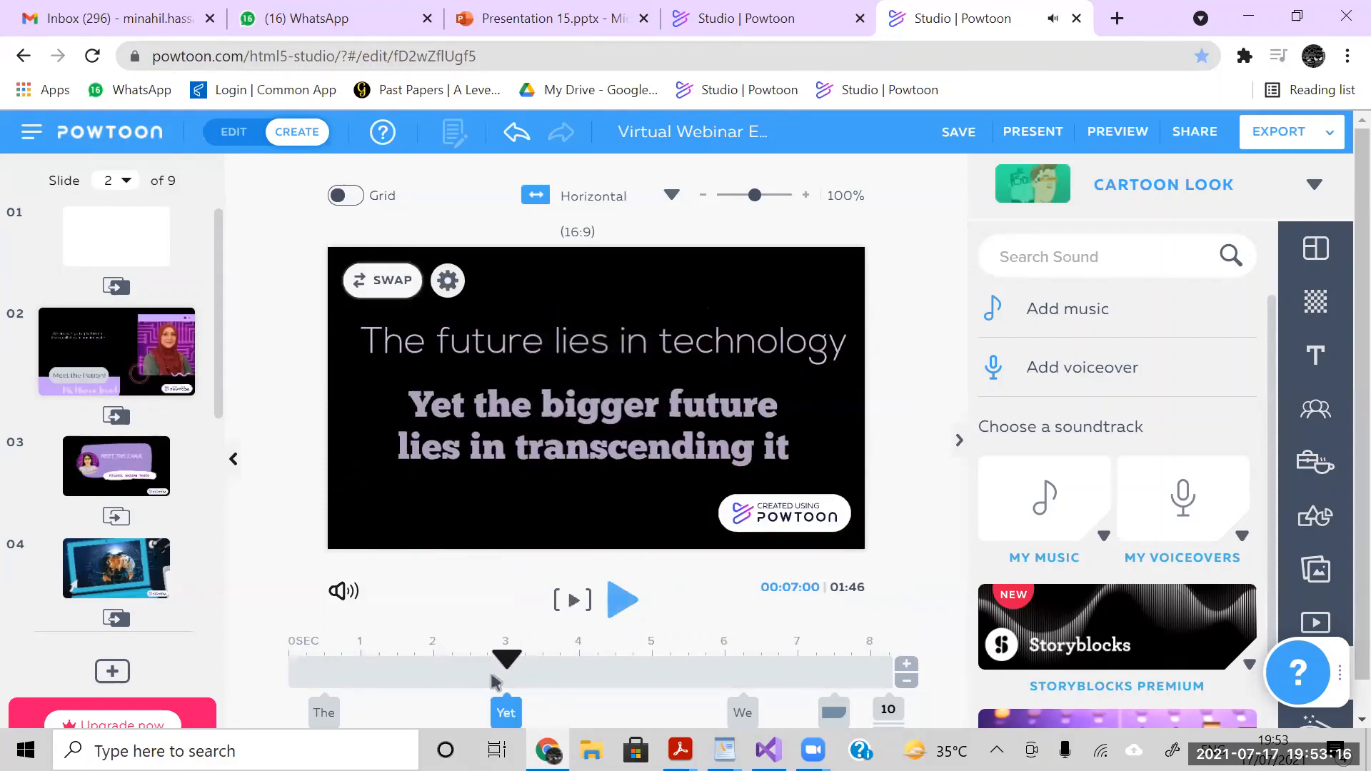
- Check the timing of the first two text lines and preview the slide from the 2-second mark
left_click(674, 332)
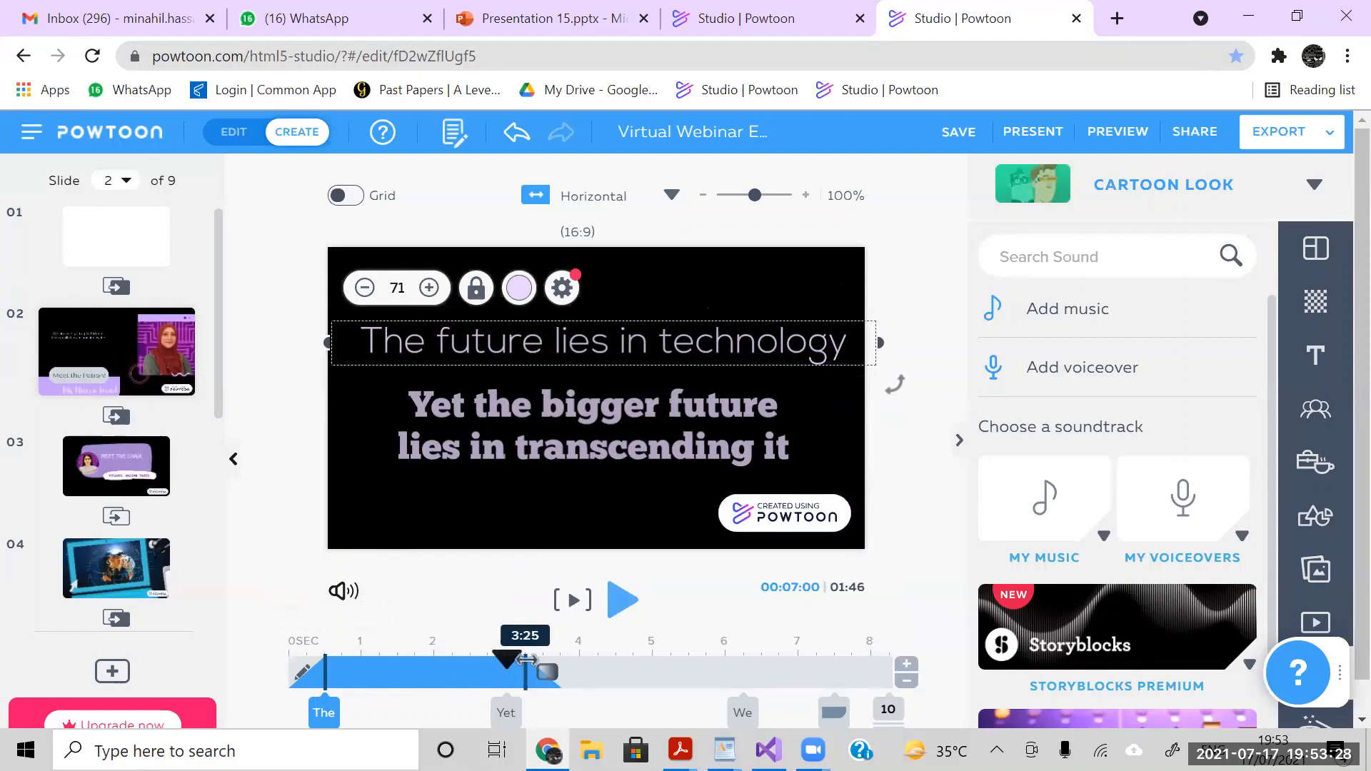
left_click(505, 713)
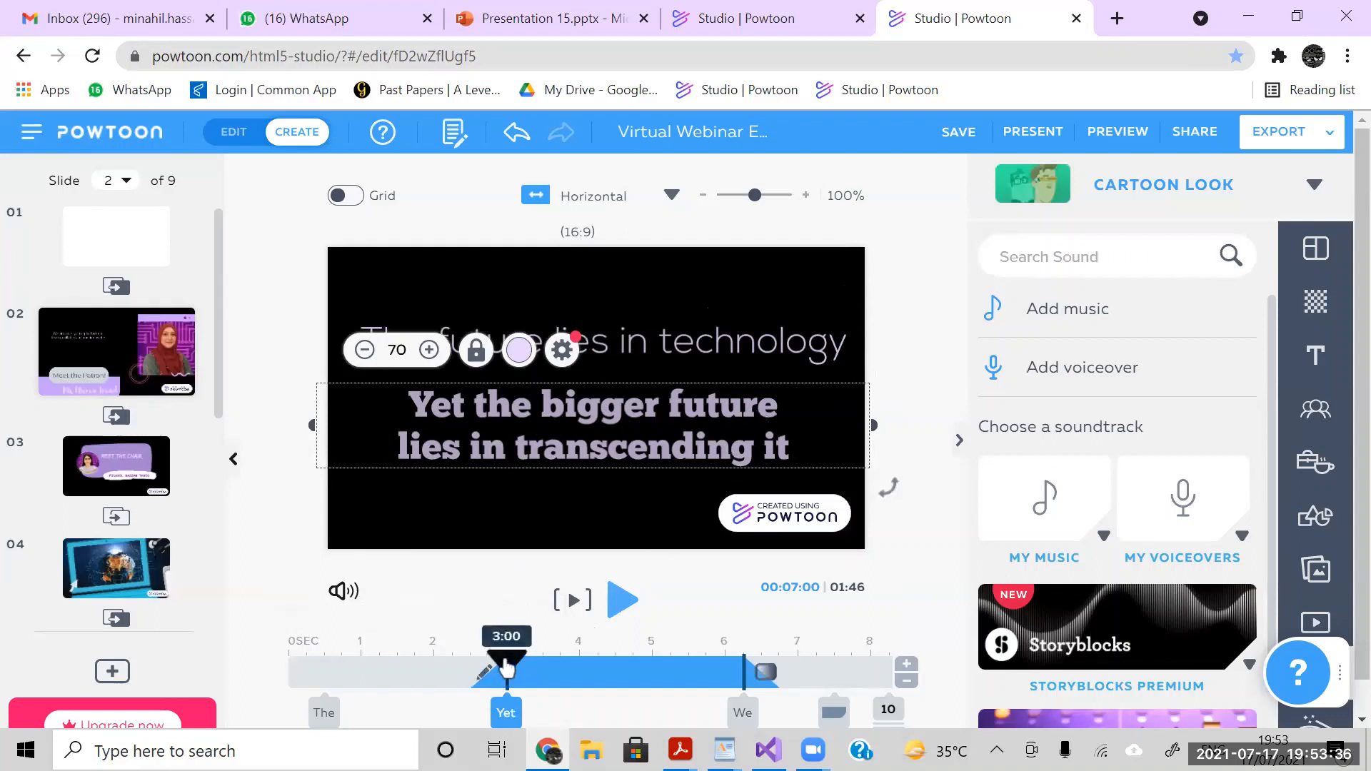
left_click_drag(506, 663, 432, 665)
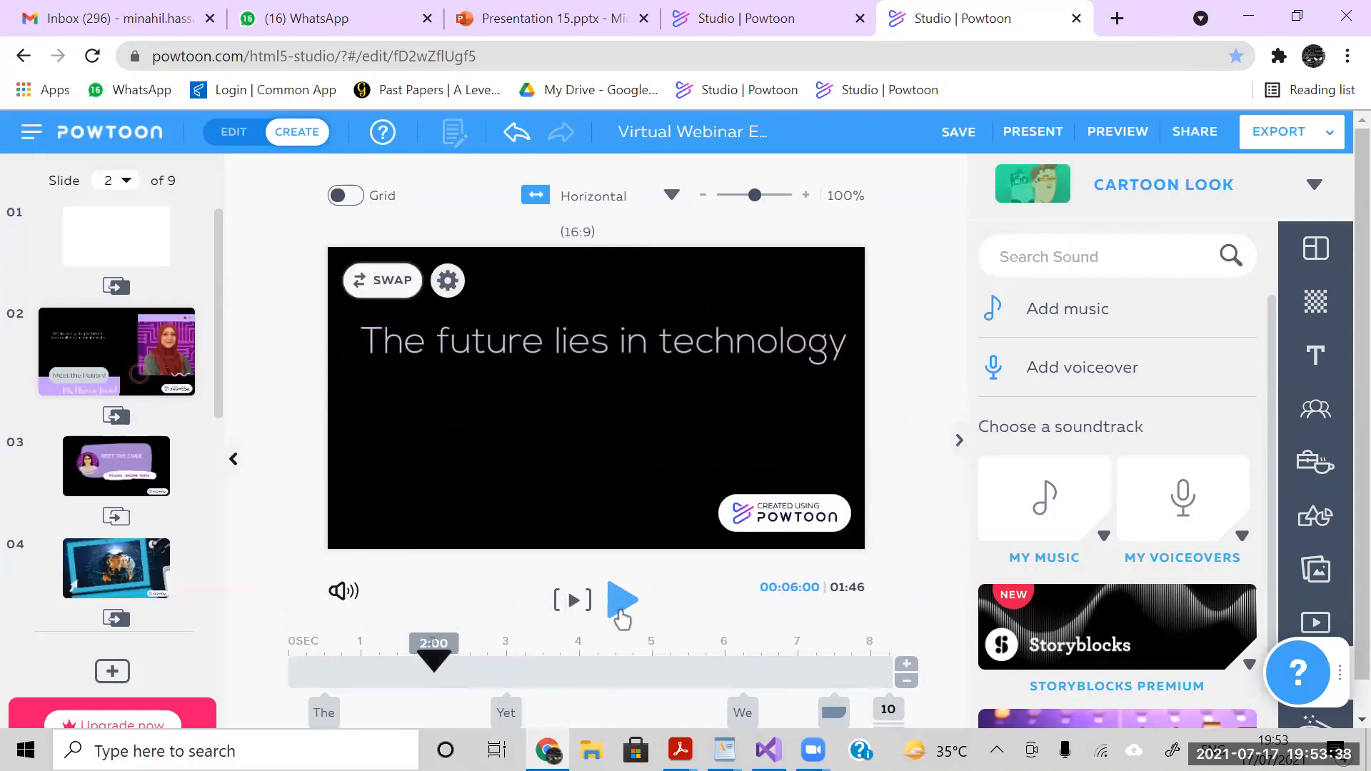
left_click(622, 604)
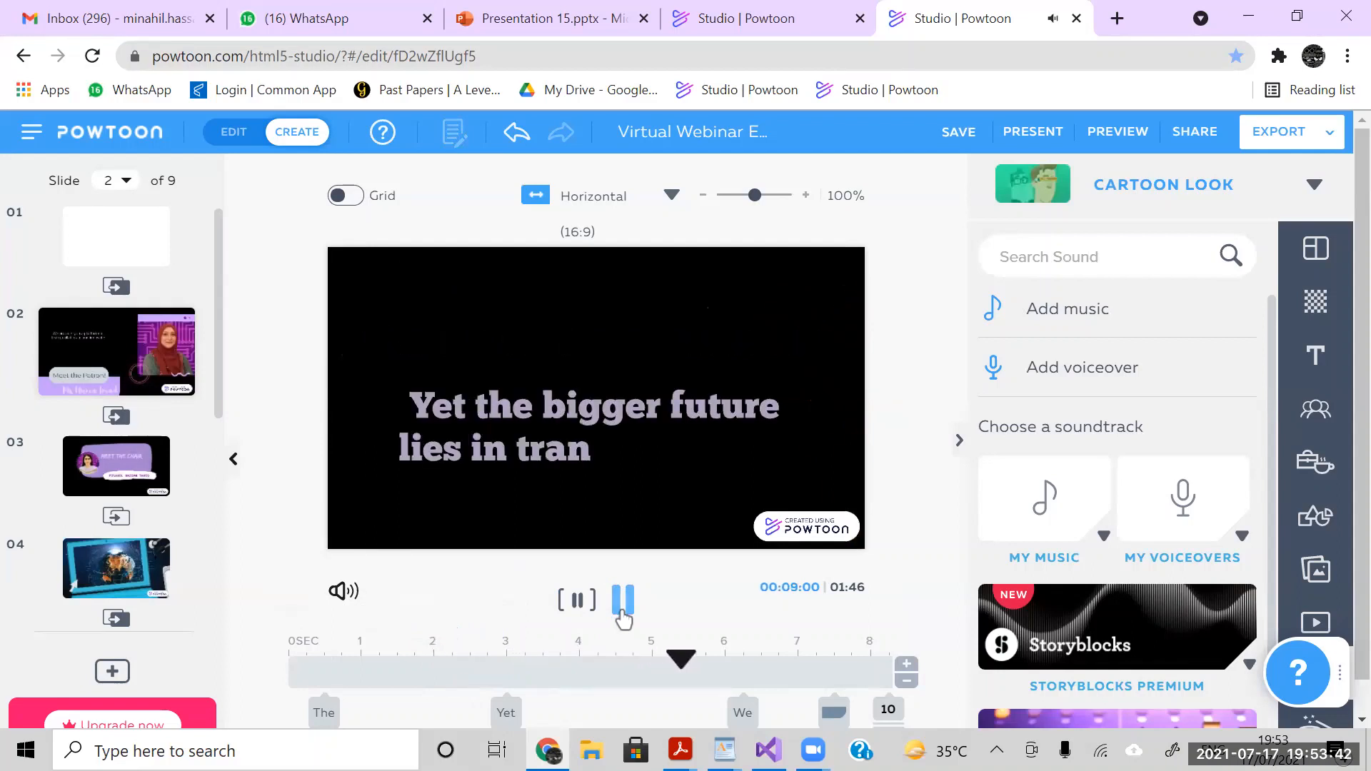
left_click(623, 604)
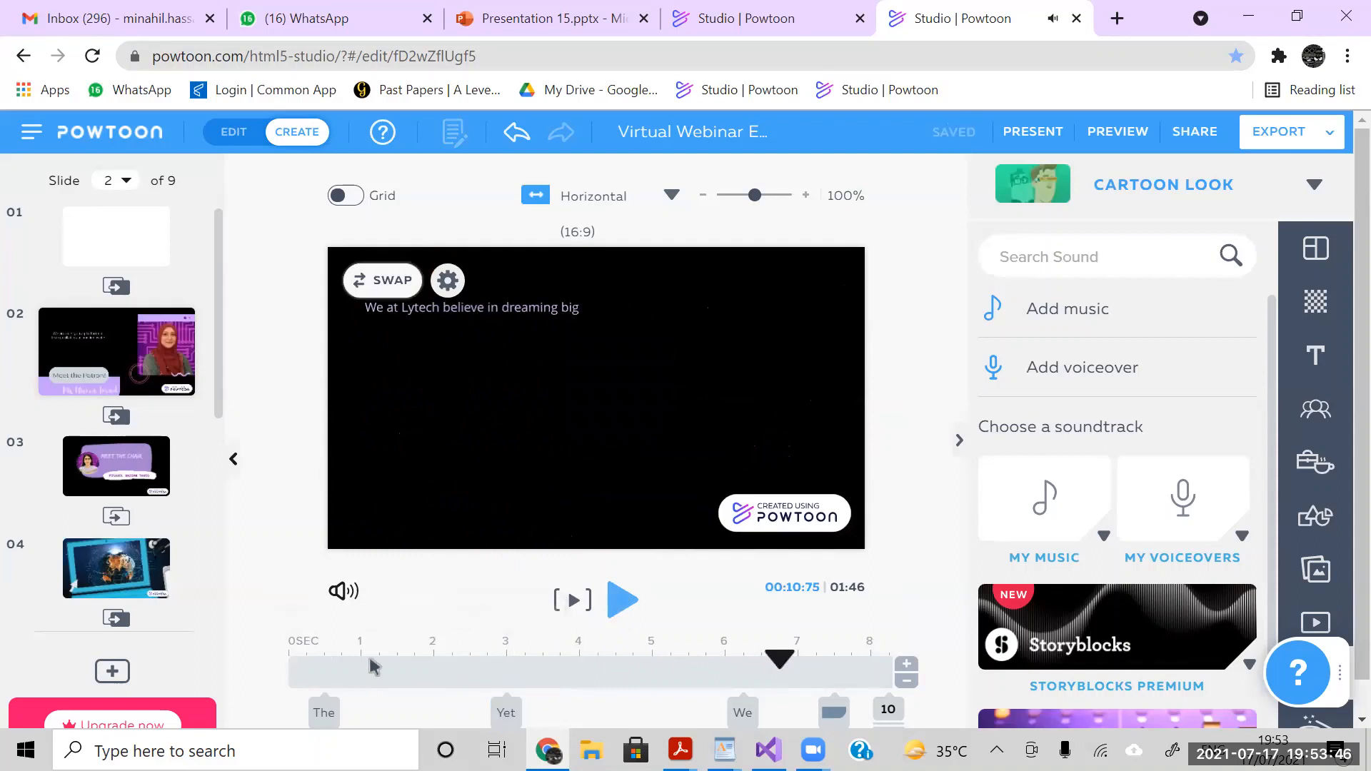
- Inspect the timeline spans of the three text lines and the purple shape on slide 2, one after another
left_click(324, 712)
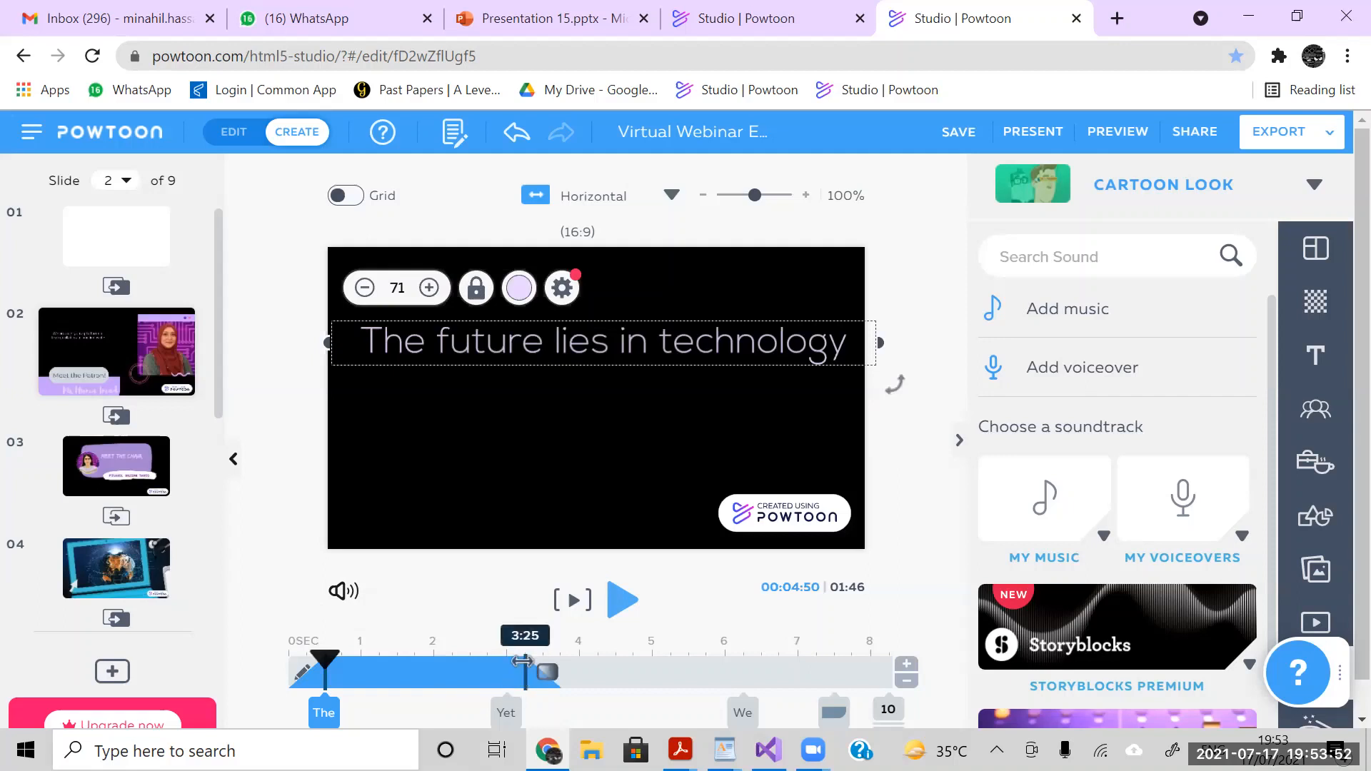
left_click(507, 712)
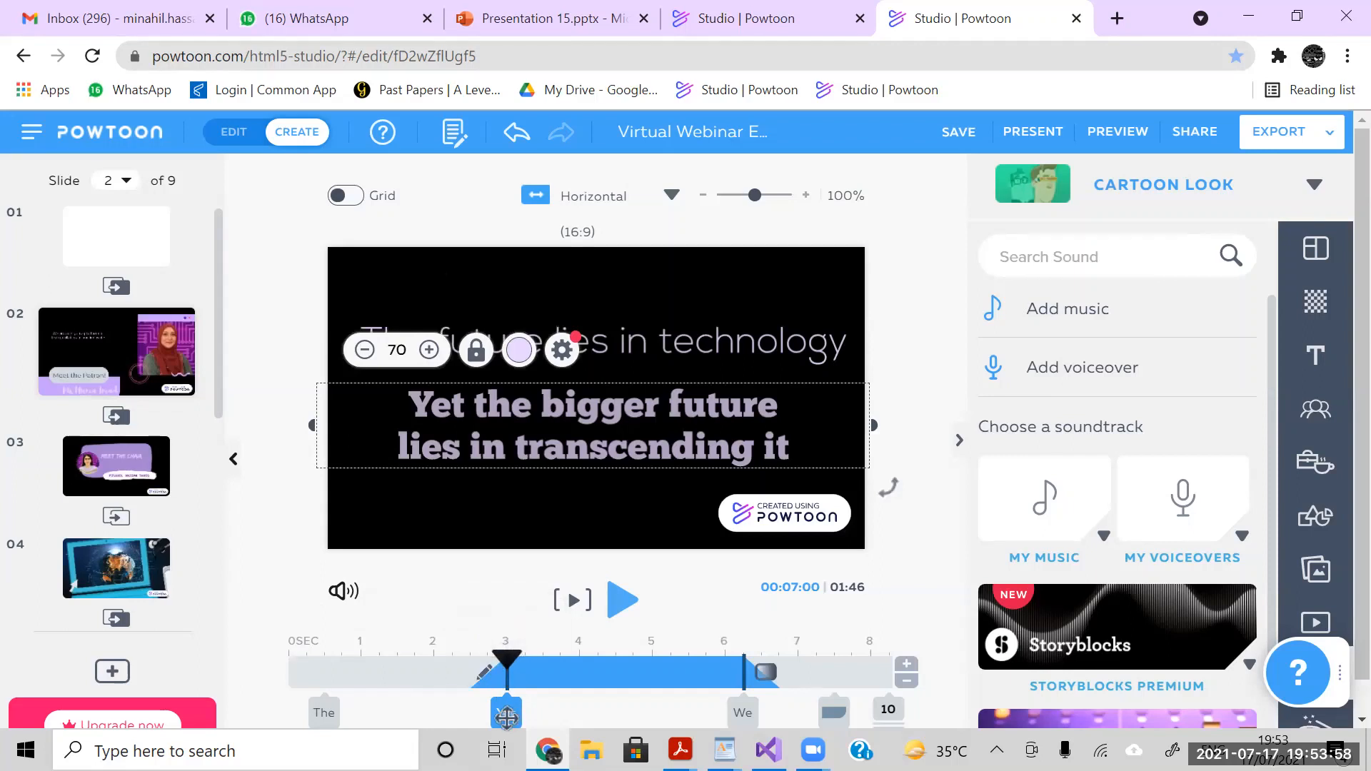
left_click(742, 710)
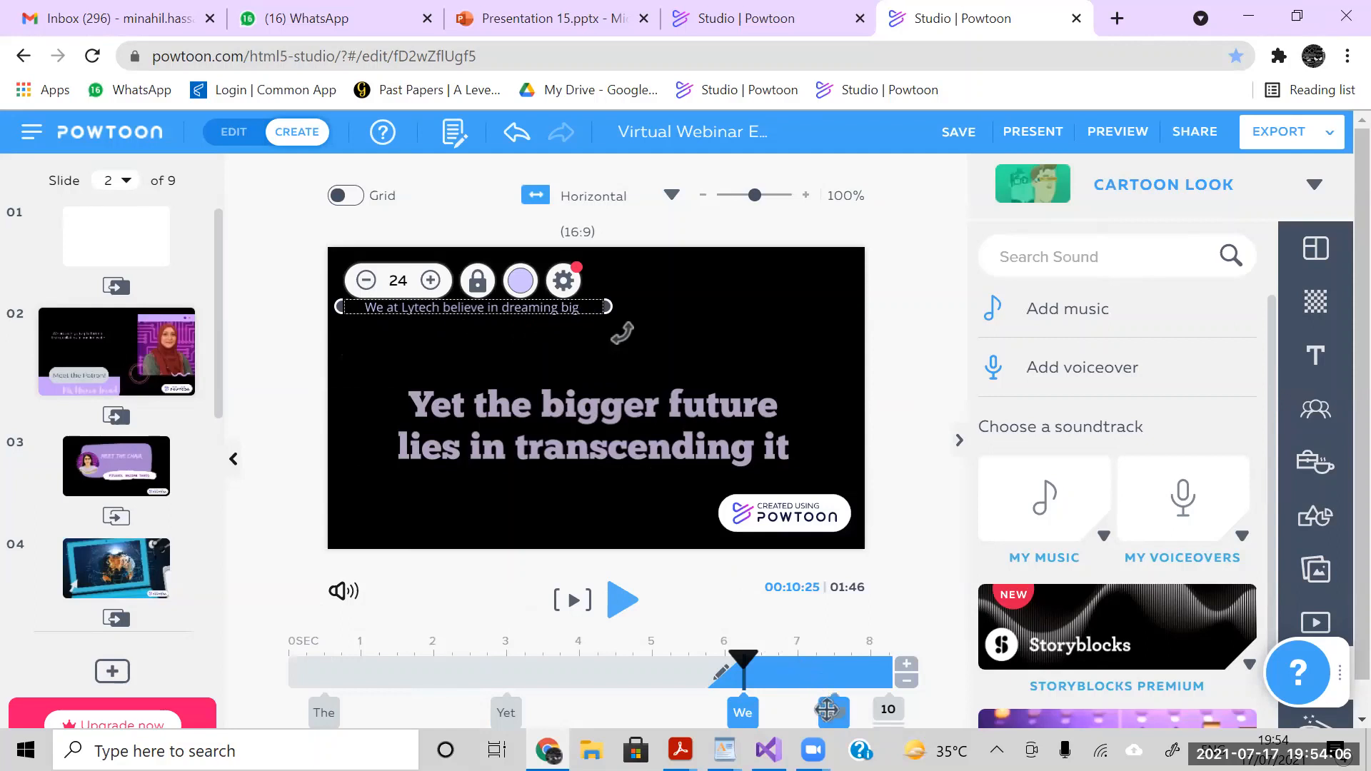
left_click(826, 709)
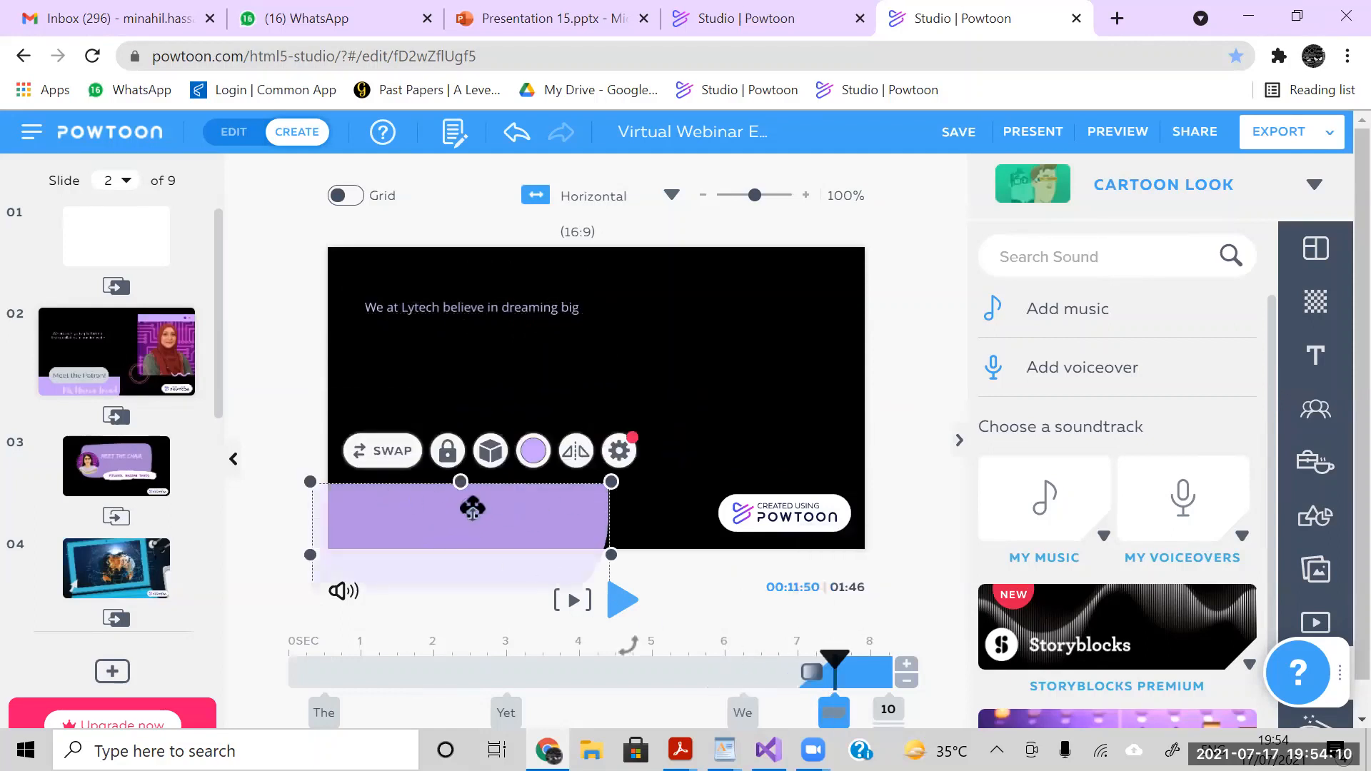
- Preview the patron introduction at the end of slide 2, pause it, and select the pink circle graphic beside the photo
left_click(622, 600)
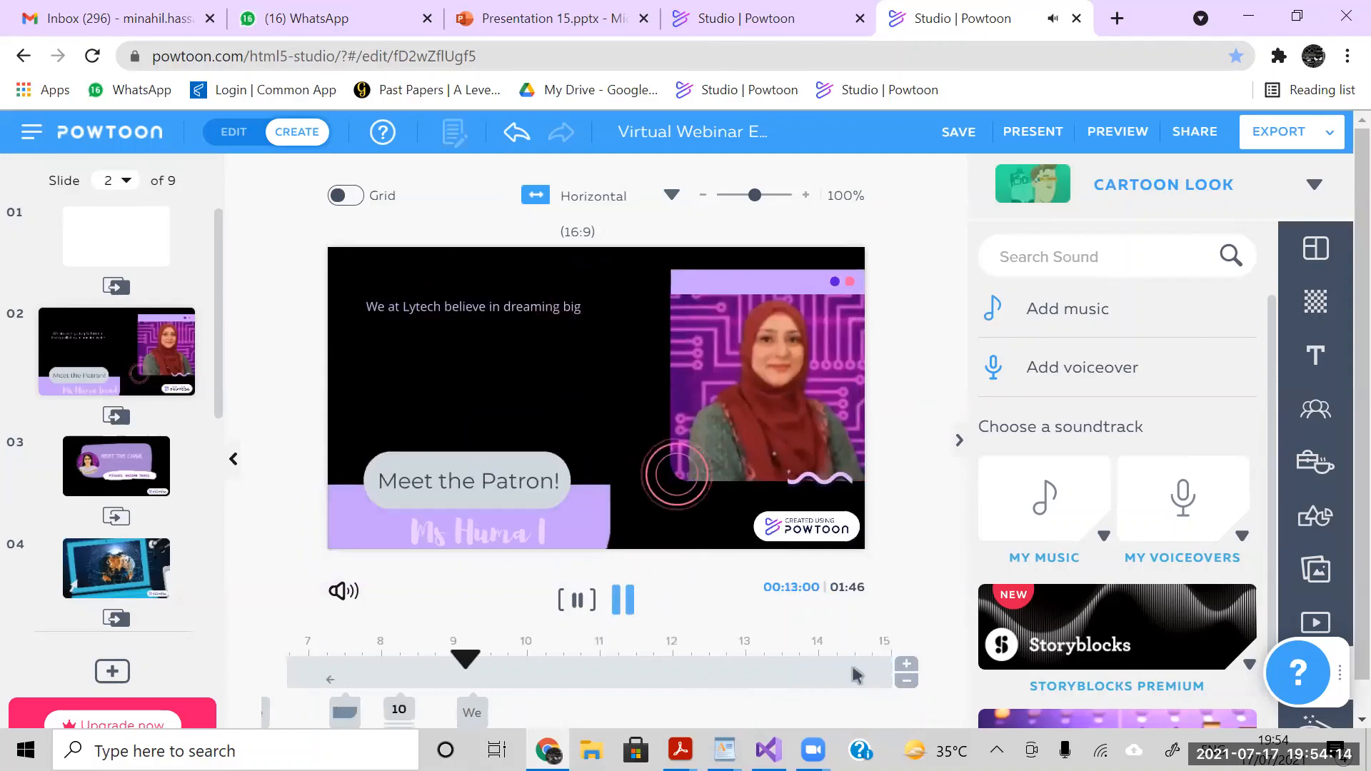
left_click(623, 600)
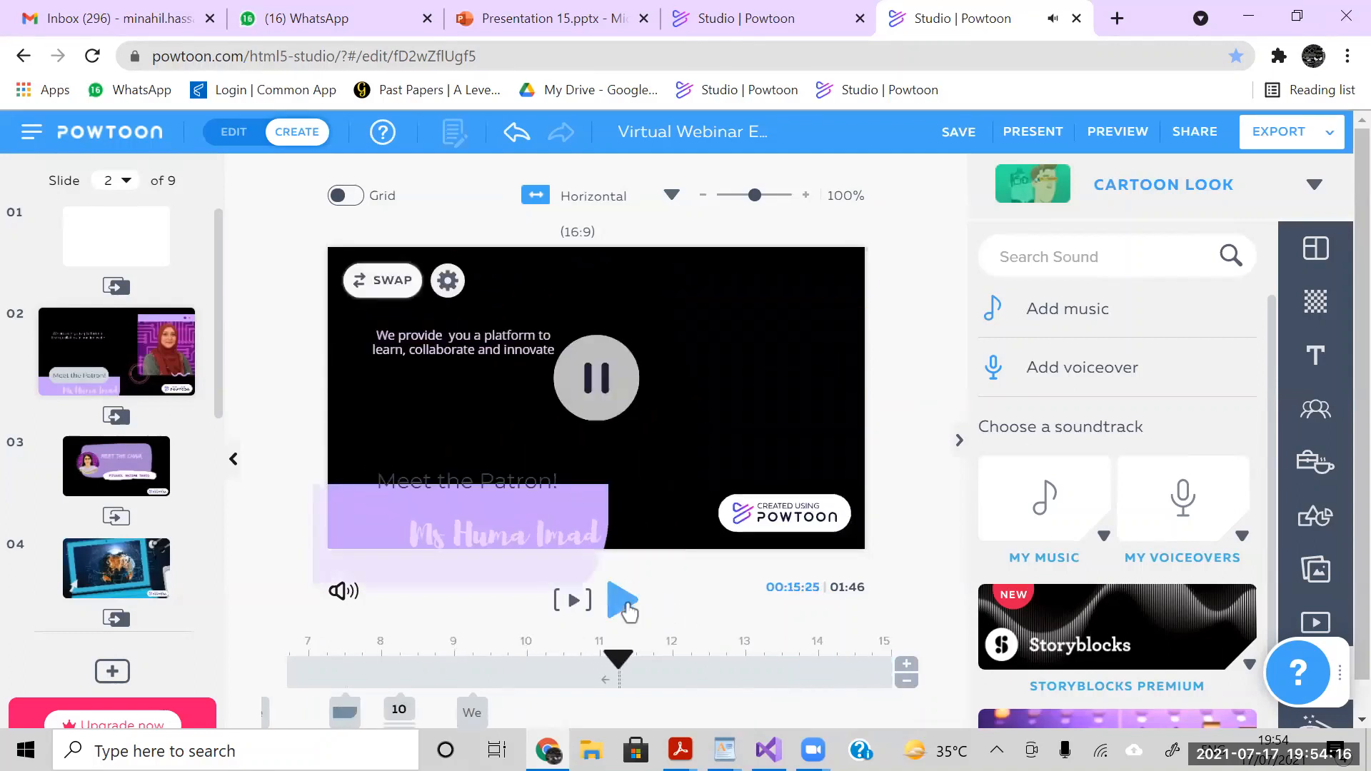
left_click(695, 456)
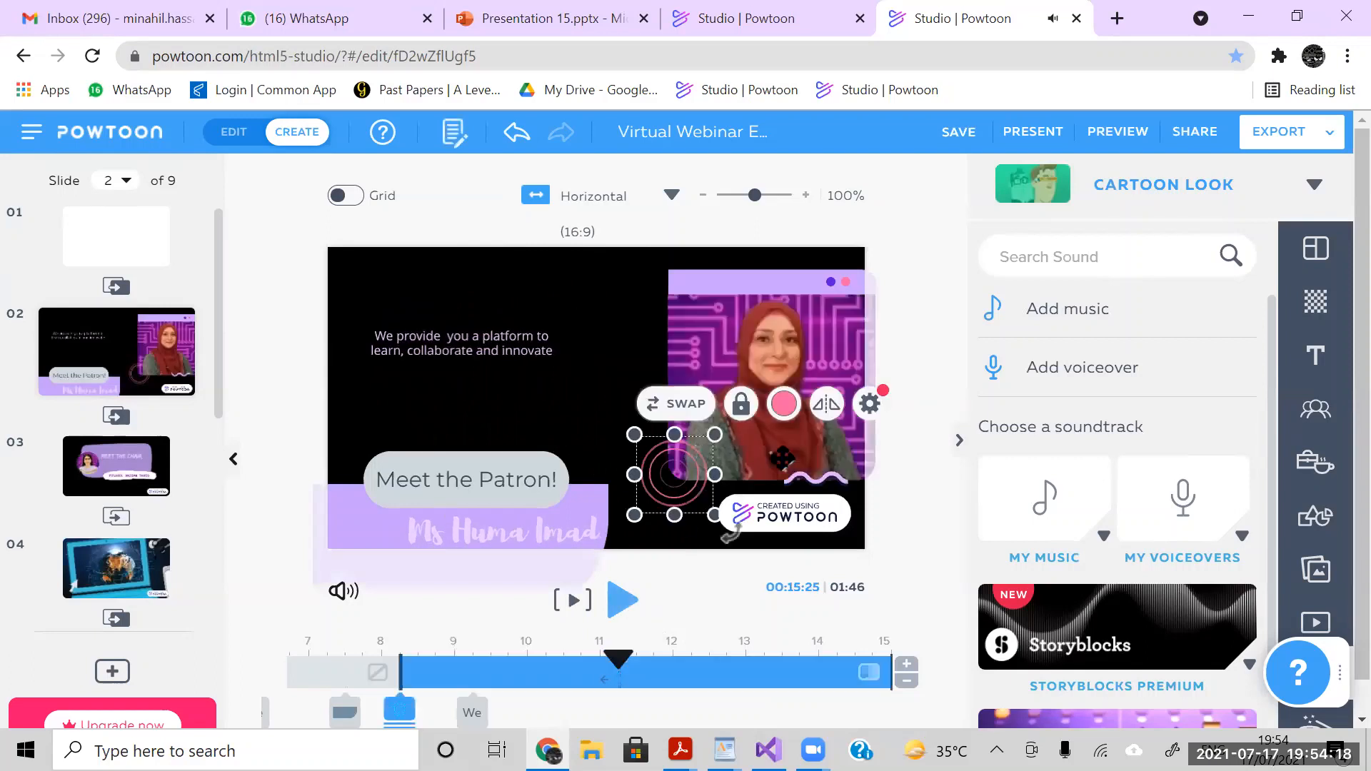
- Compare the timeline spans and entrance effects of the wavy line and pink circle on slide 2, and open the image library
left_click(820, 480)
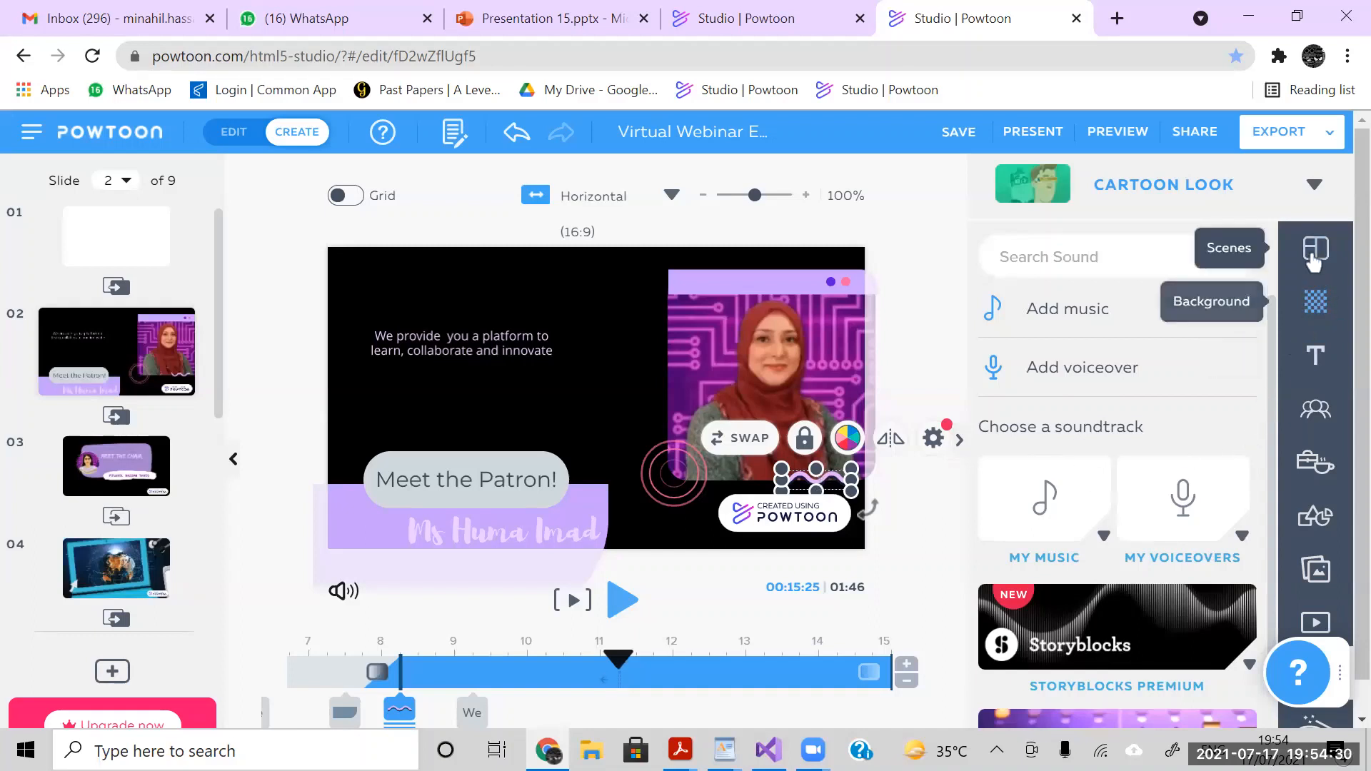
left_click(1317, 571)
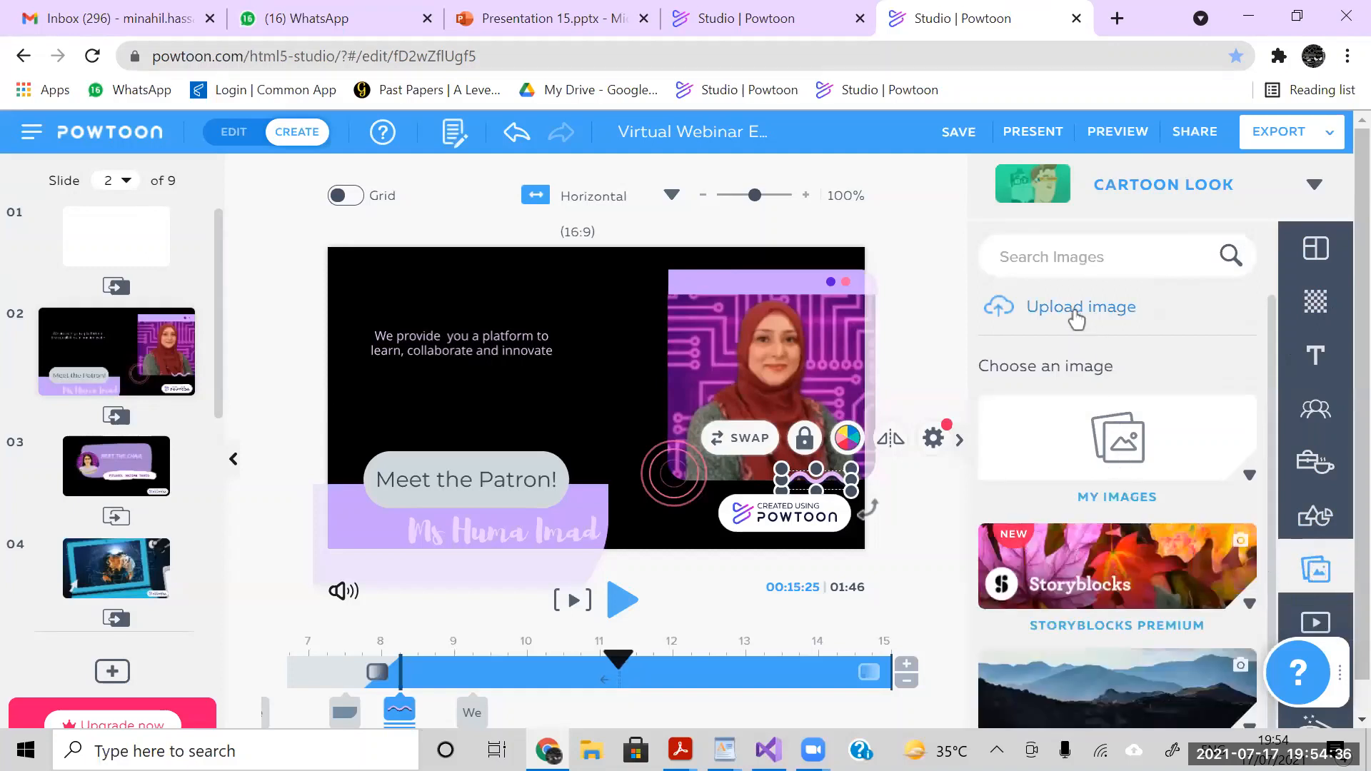
left_click(659, 473)
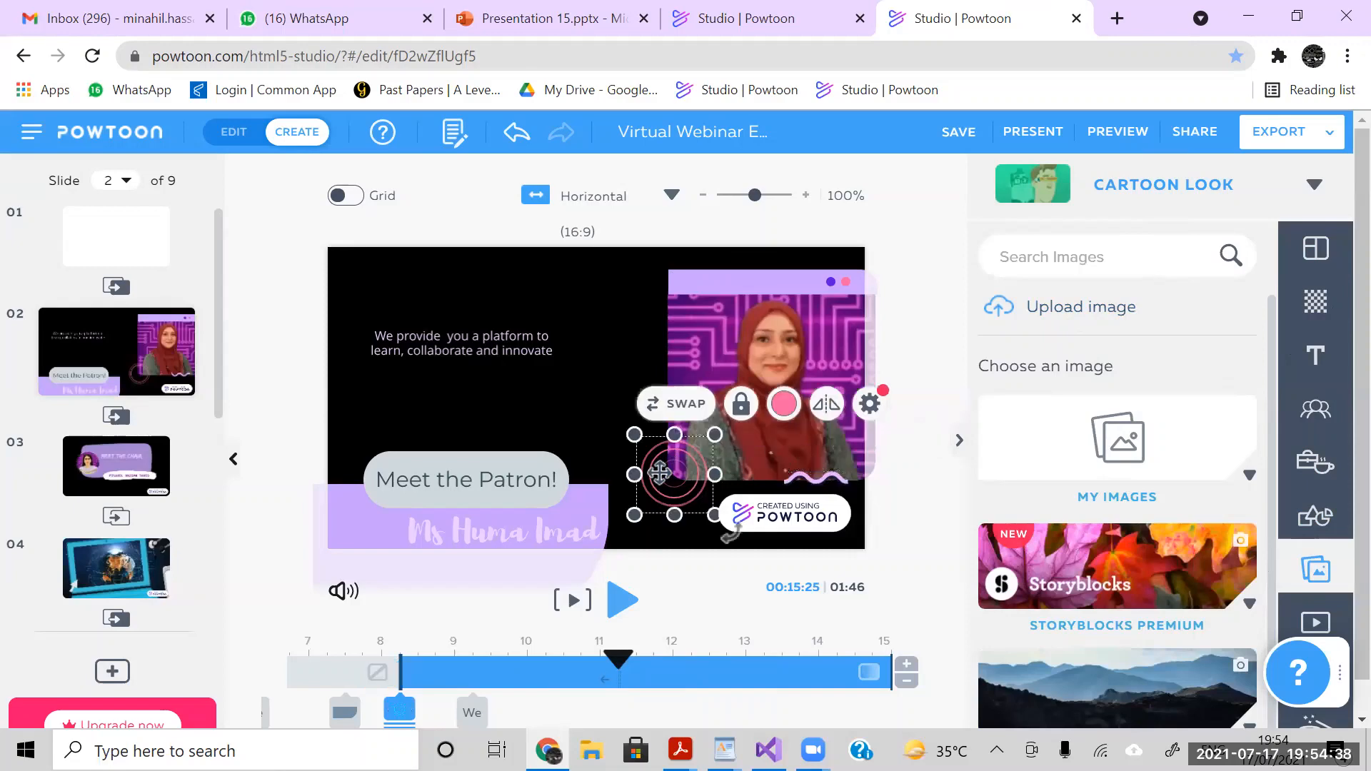
left_click(800, 484)
left_click(672, 486)
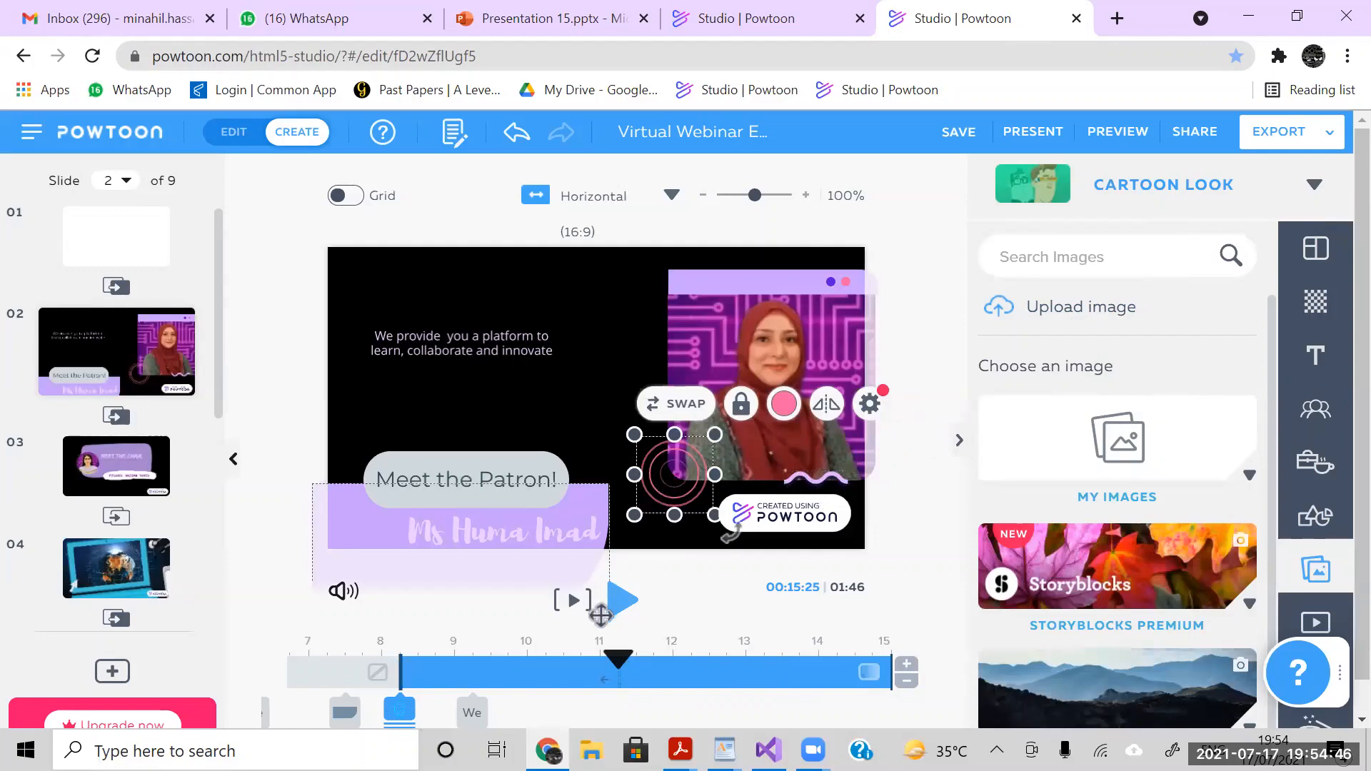
- Play the rest of slide 2 and check the entrance effects of the header bar, photo, "Meet the Patron!" label and purple shape
left_click(624, 604)
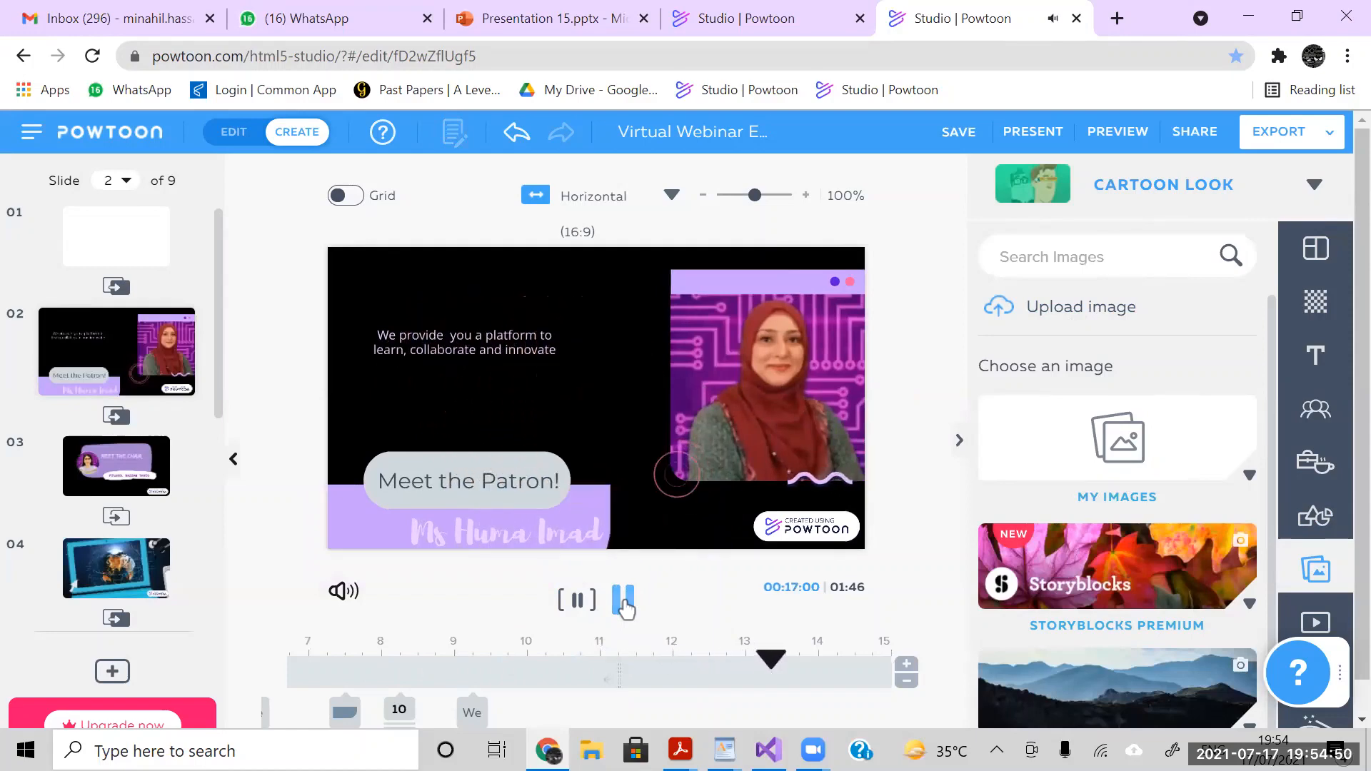
left_click(749, 295)
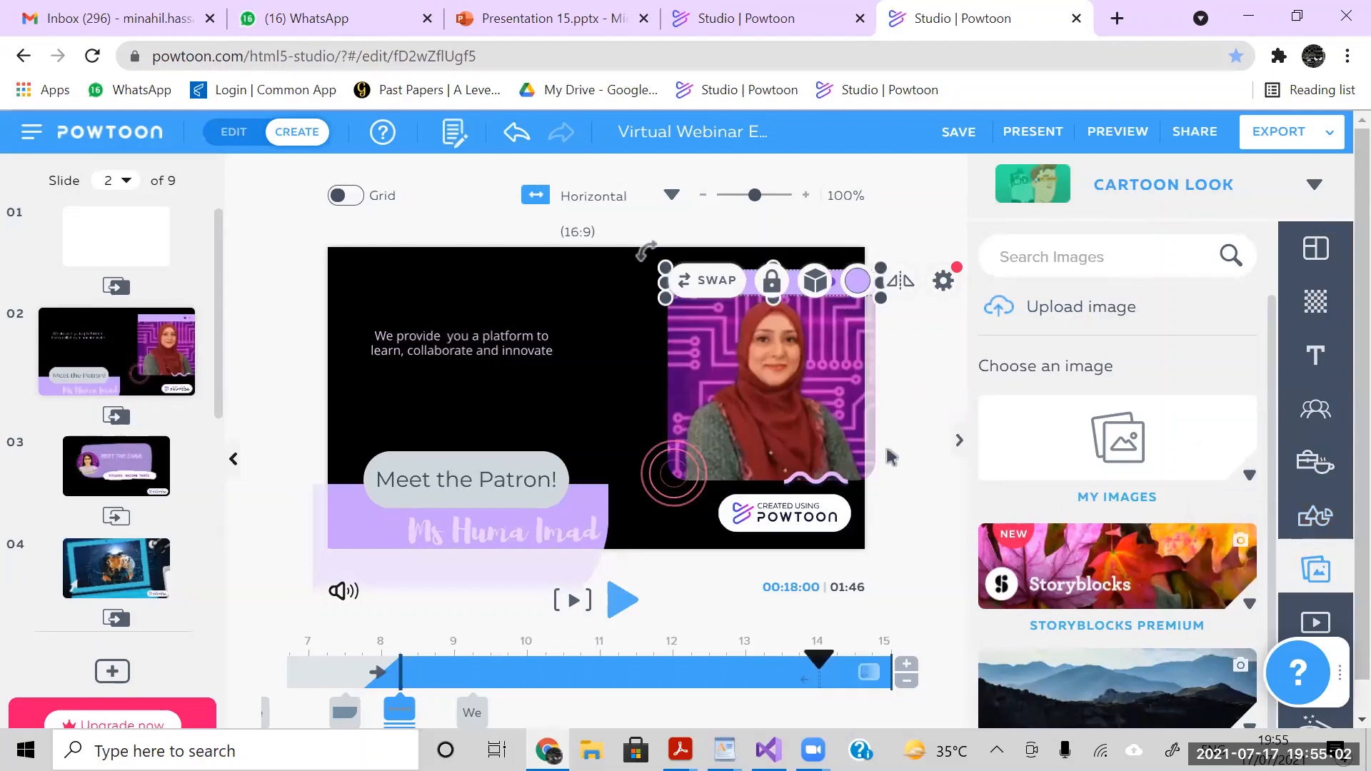
left_click(804, 386)
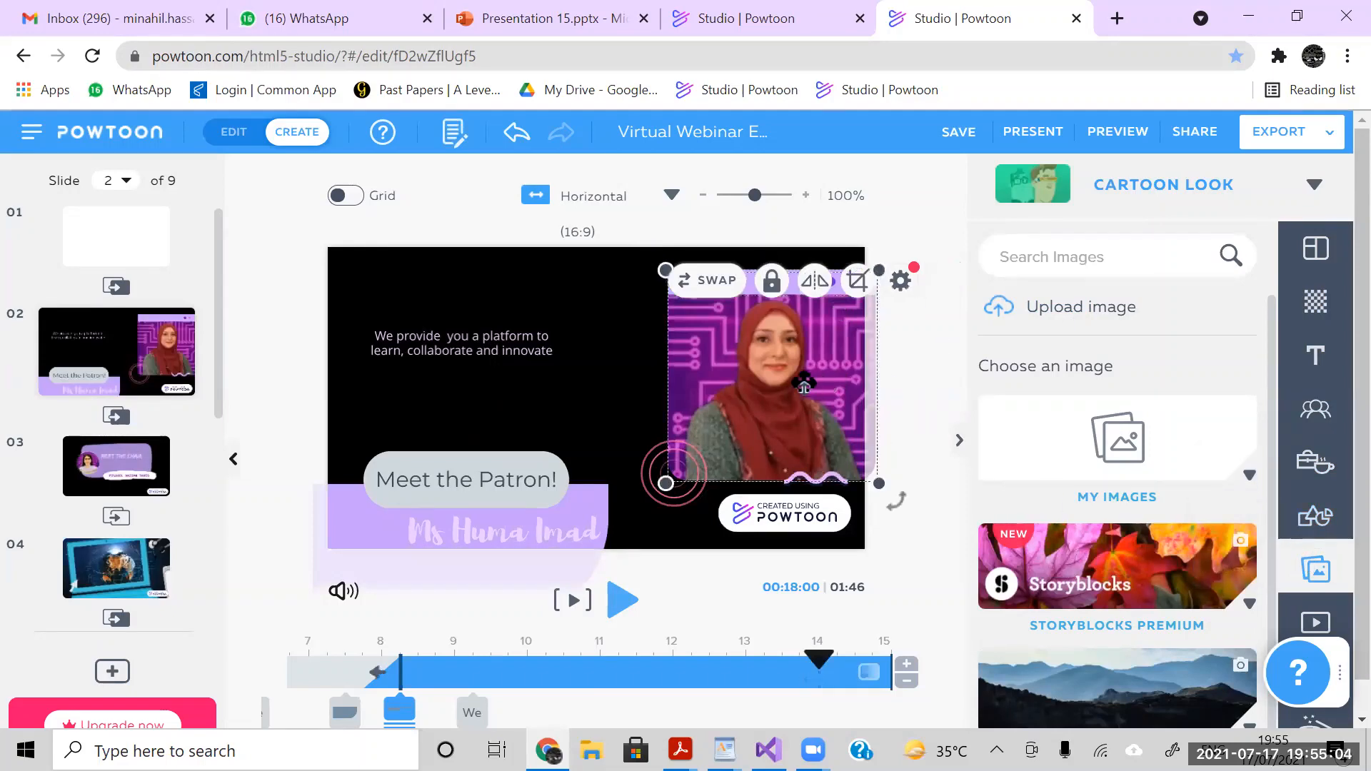
left_click(442, 483)
left_click(440, 504)
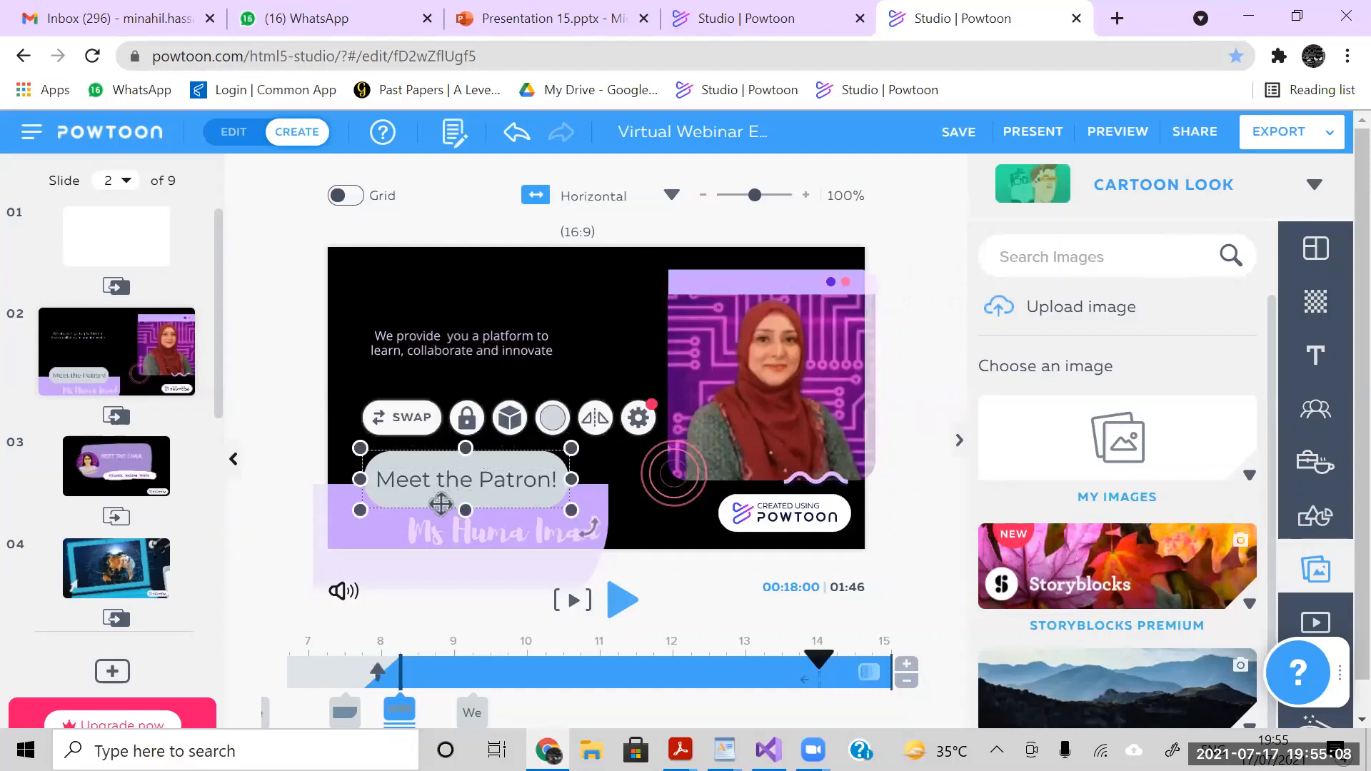
left_click(370, 541)
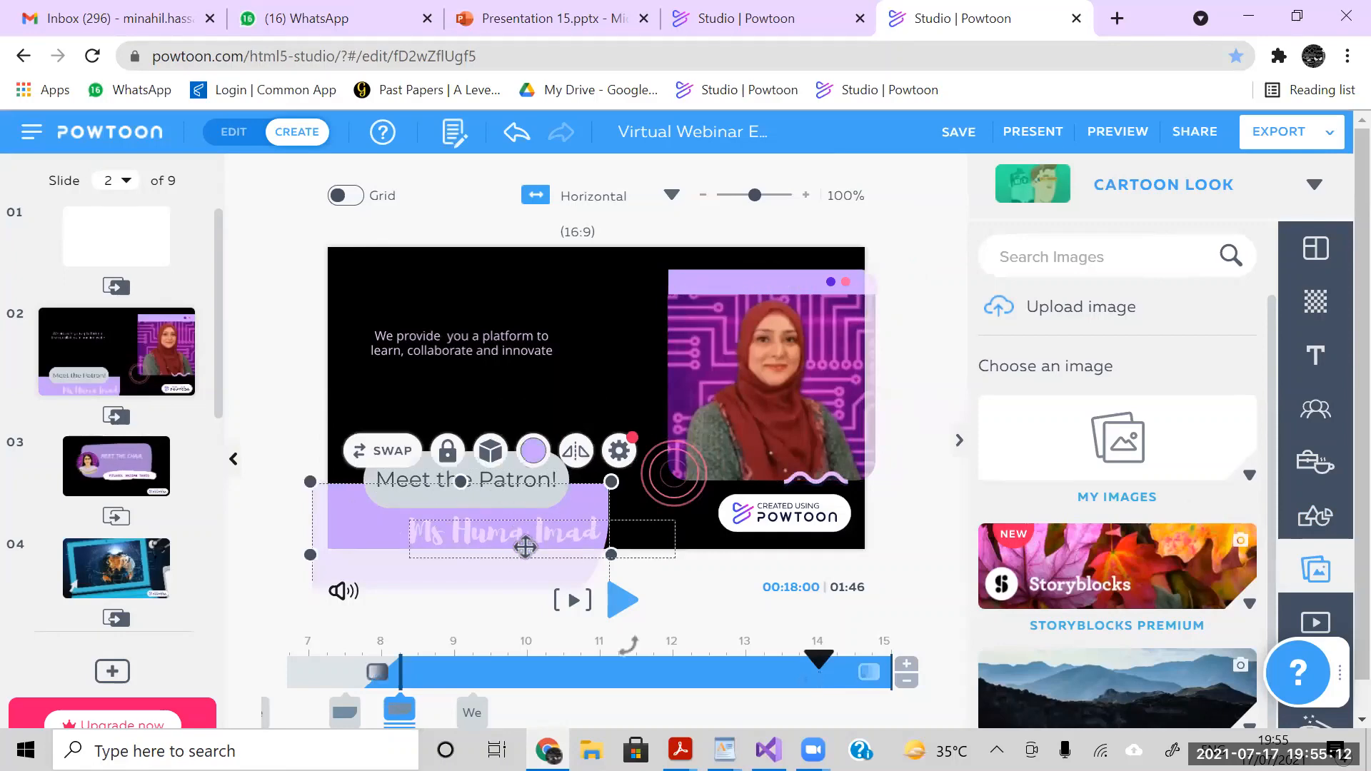
- Open slide 3 and move the playhead back to 0 seconds
left_click(143, 464)
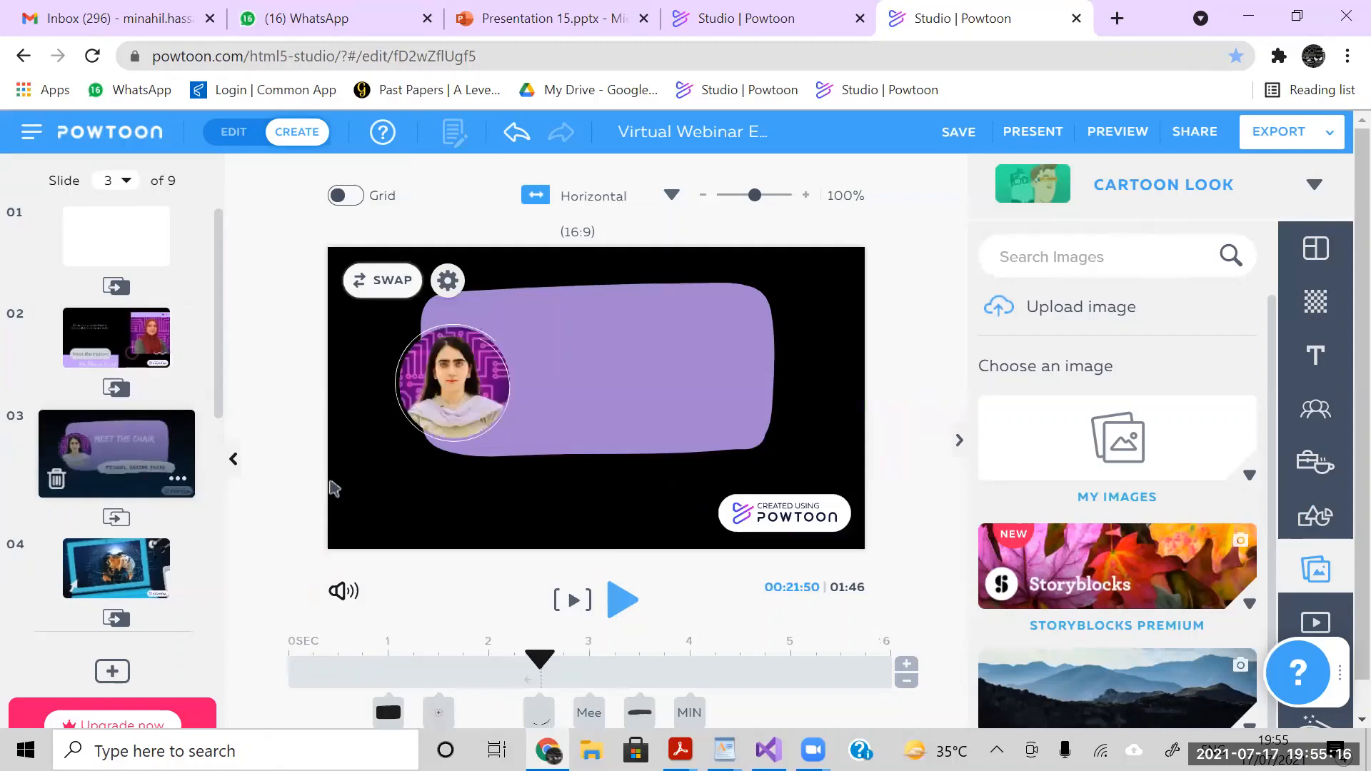
left_click_drag(541, 656, 281, 633)
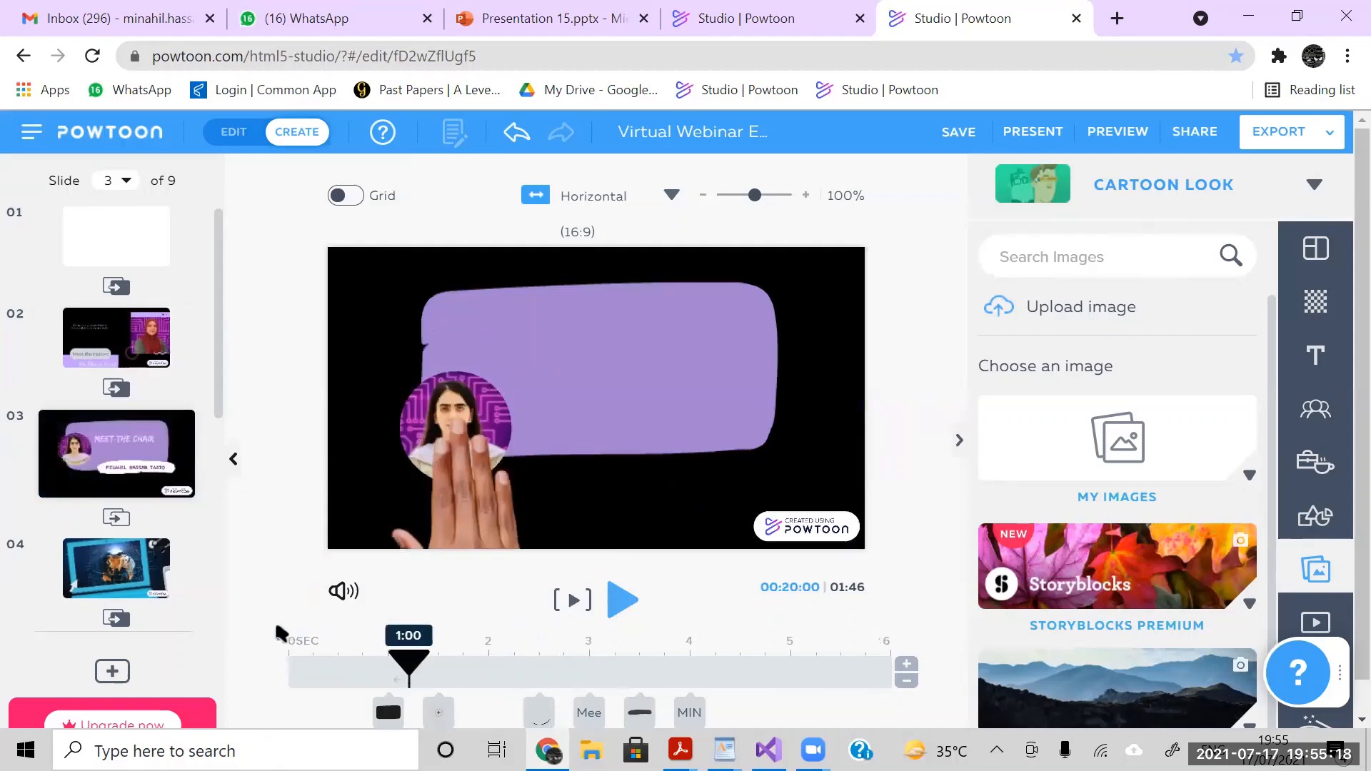
left_click(281, 633)
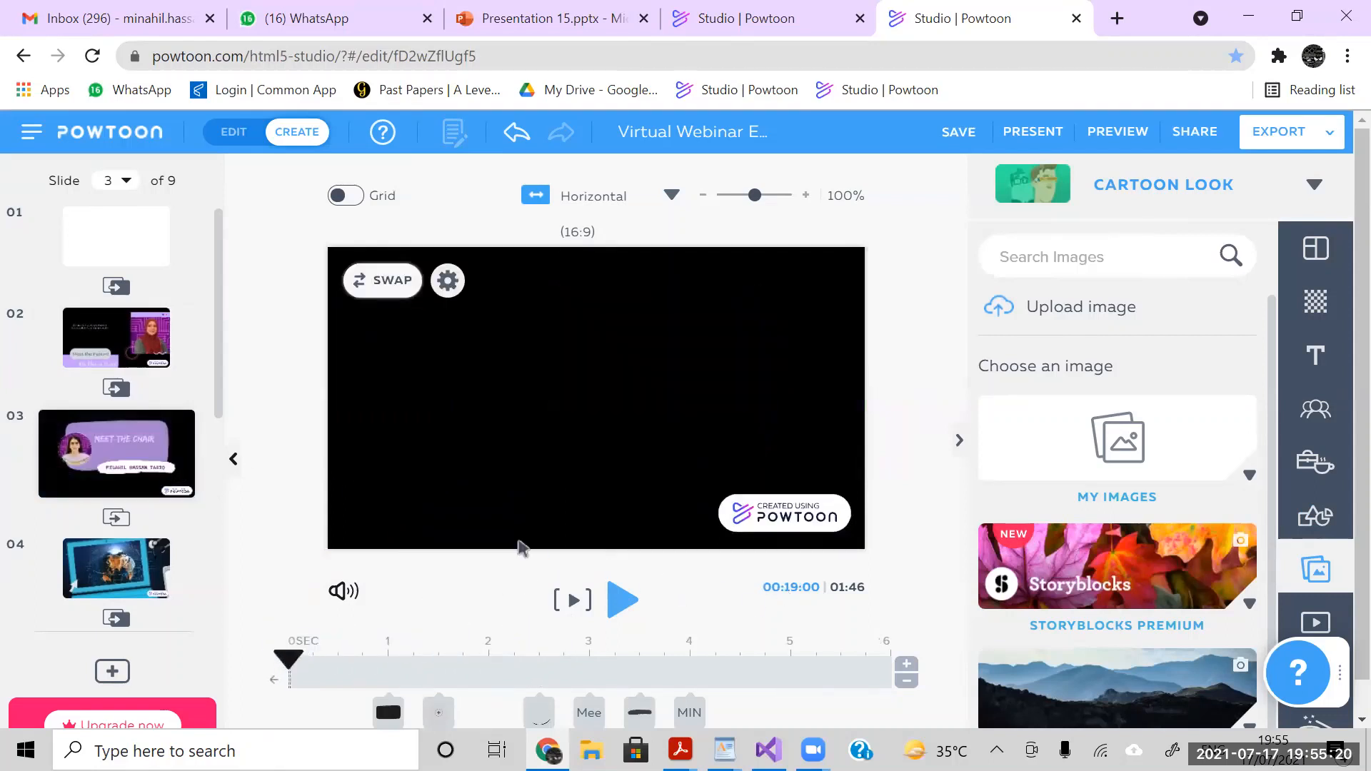
- Preview the presentation's soundtrack together with slide 3's voiceover in Sound Control, stop the playback and close the dialog
left_click(345, 595)
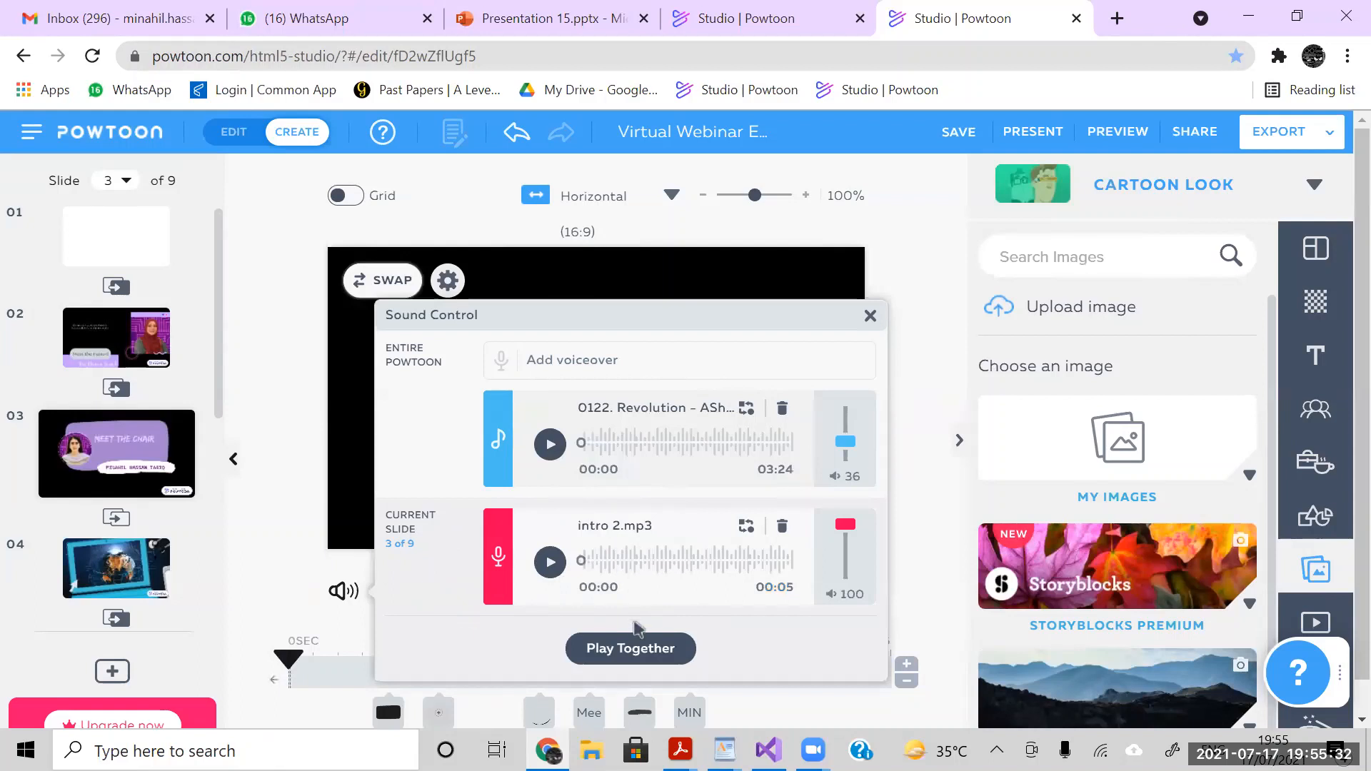
left_click(628, 656)
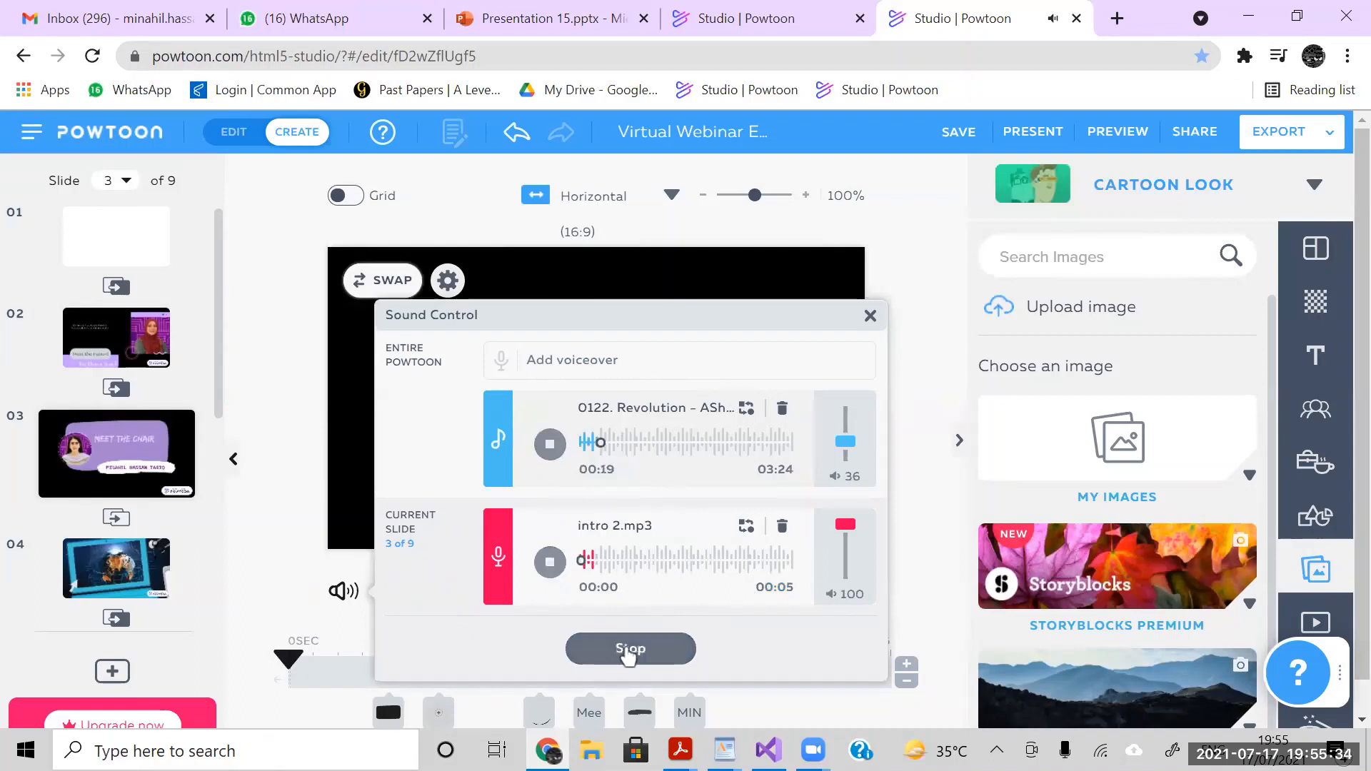
left_click(628, 652)
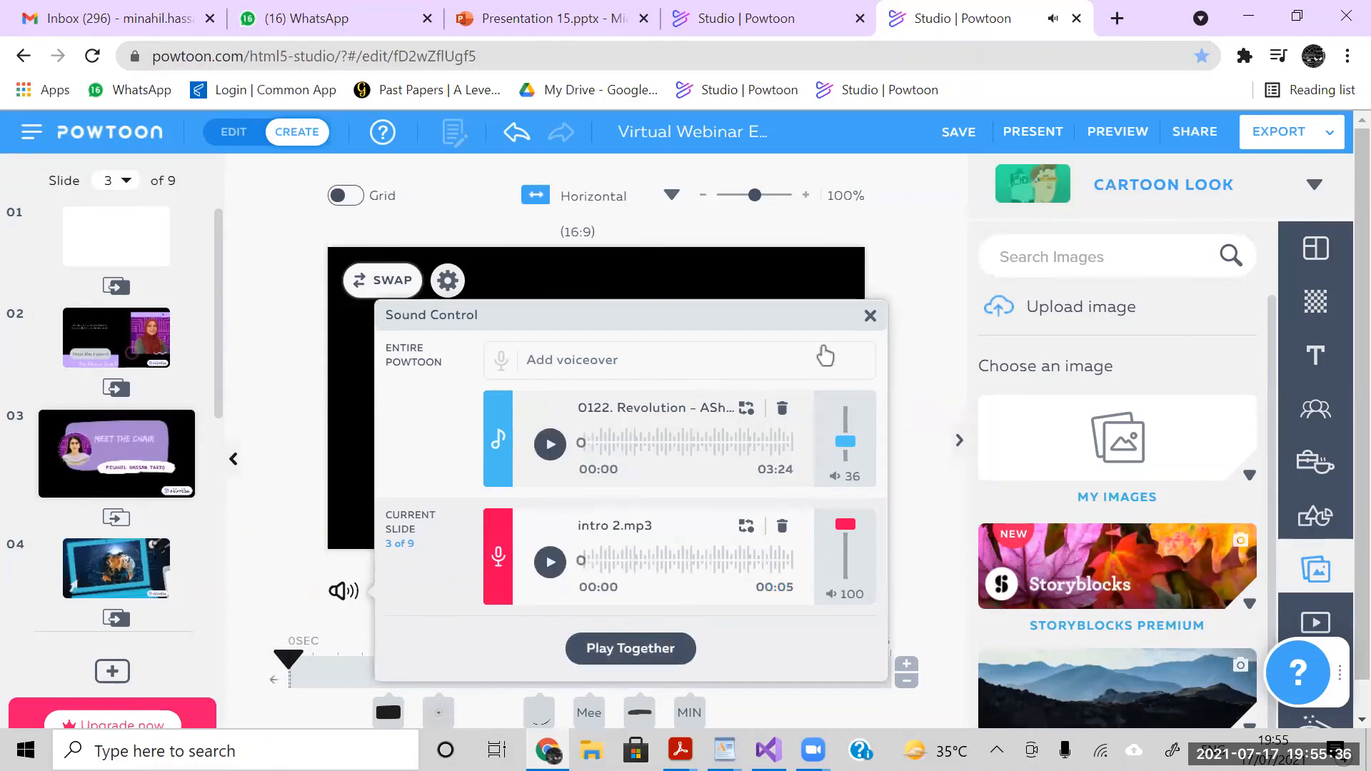
left_click(871, 317)
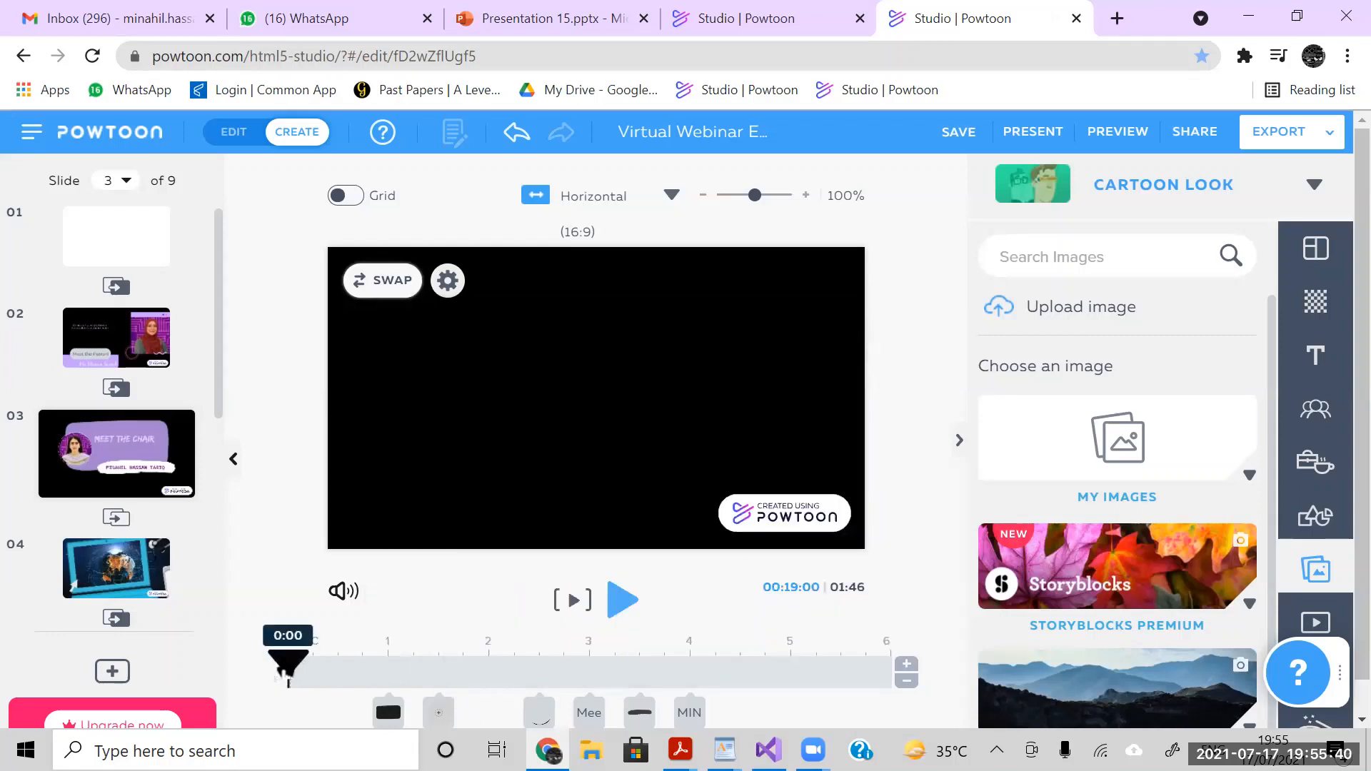
- Move the purple background shape's entrance on slide 3 to 0.75 seconds and play the slide to the end
left_click(621, 601)
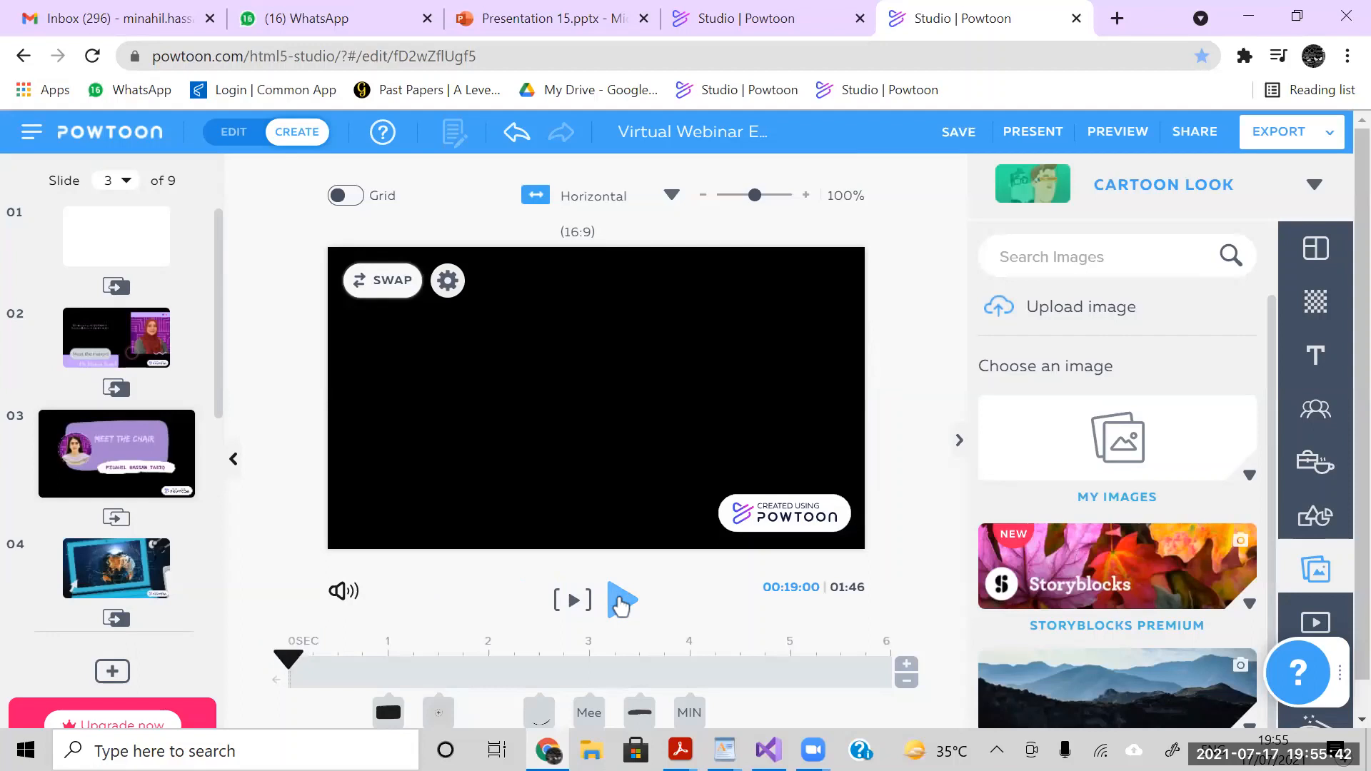
left_click(444, 706)
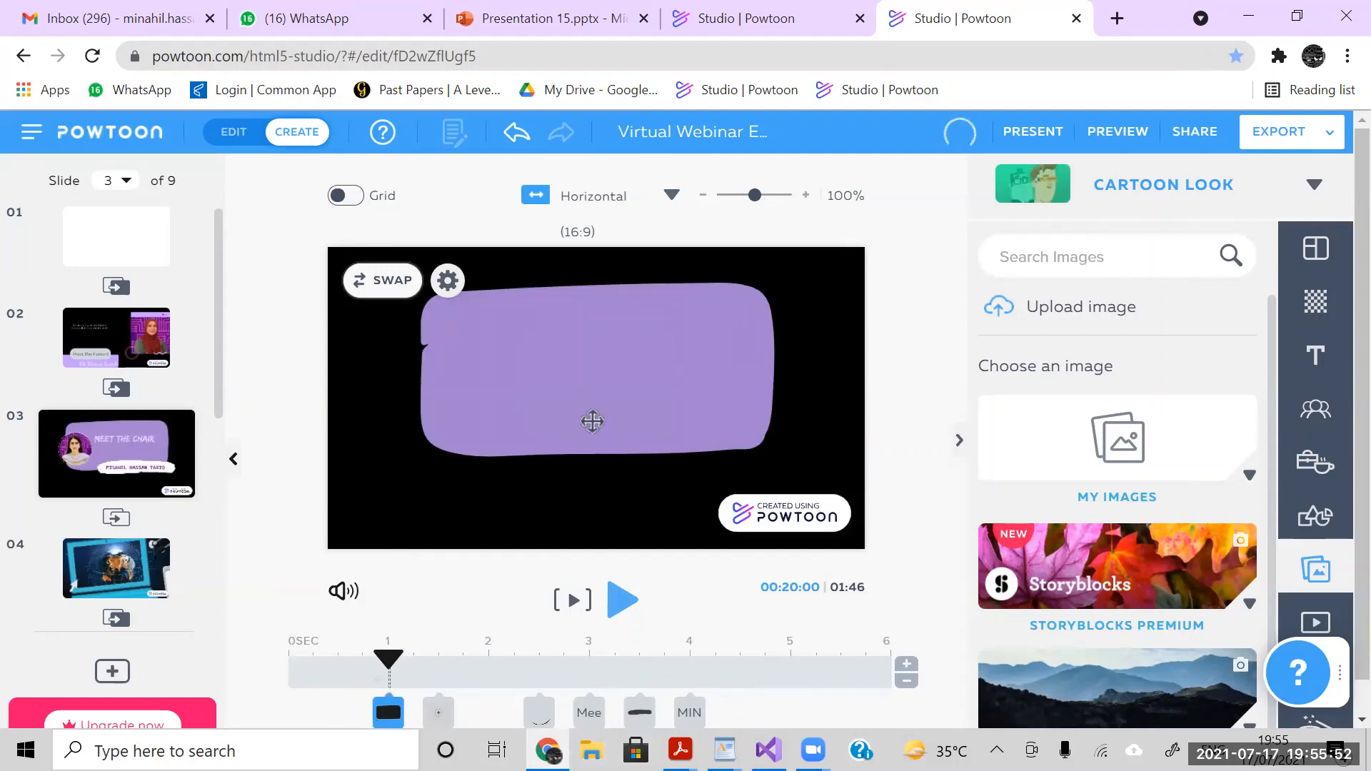
left_click(404, 659)
left_click(400, 654)
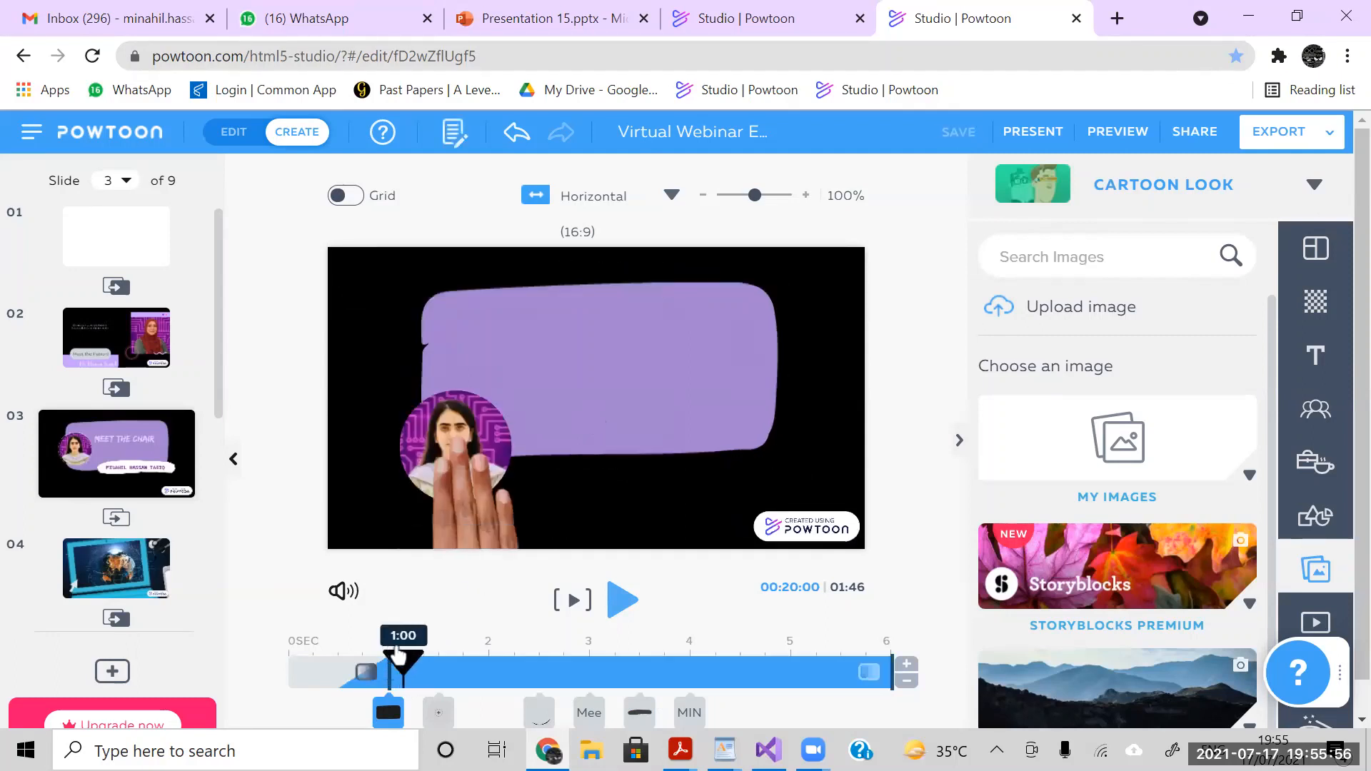
left_click_drag(405, 656, 358, 660)
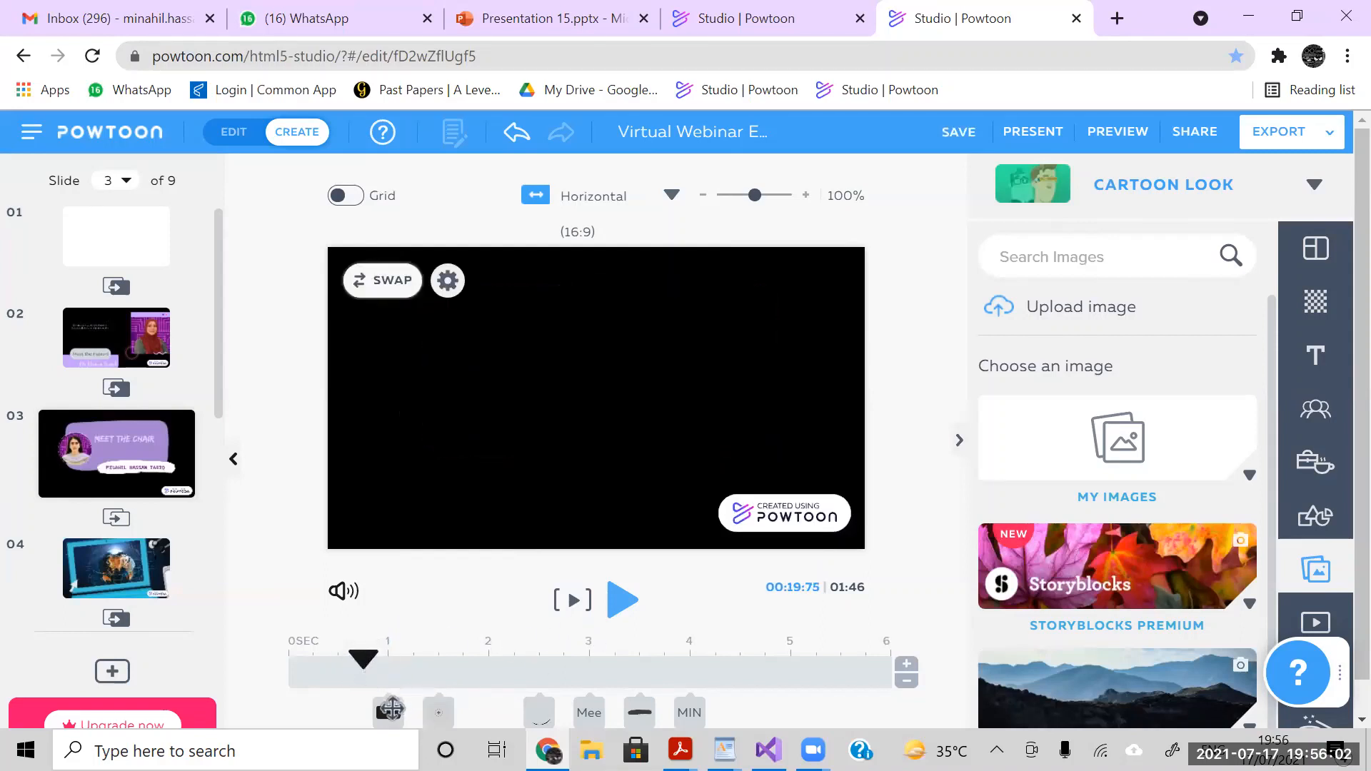
left_click(390, 709)
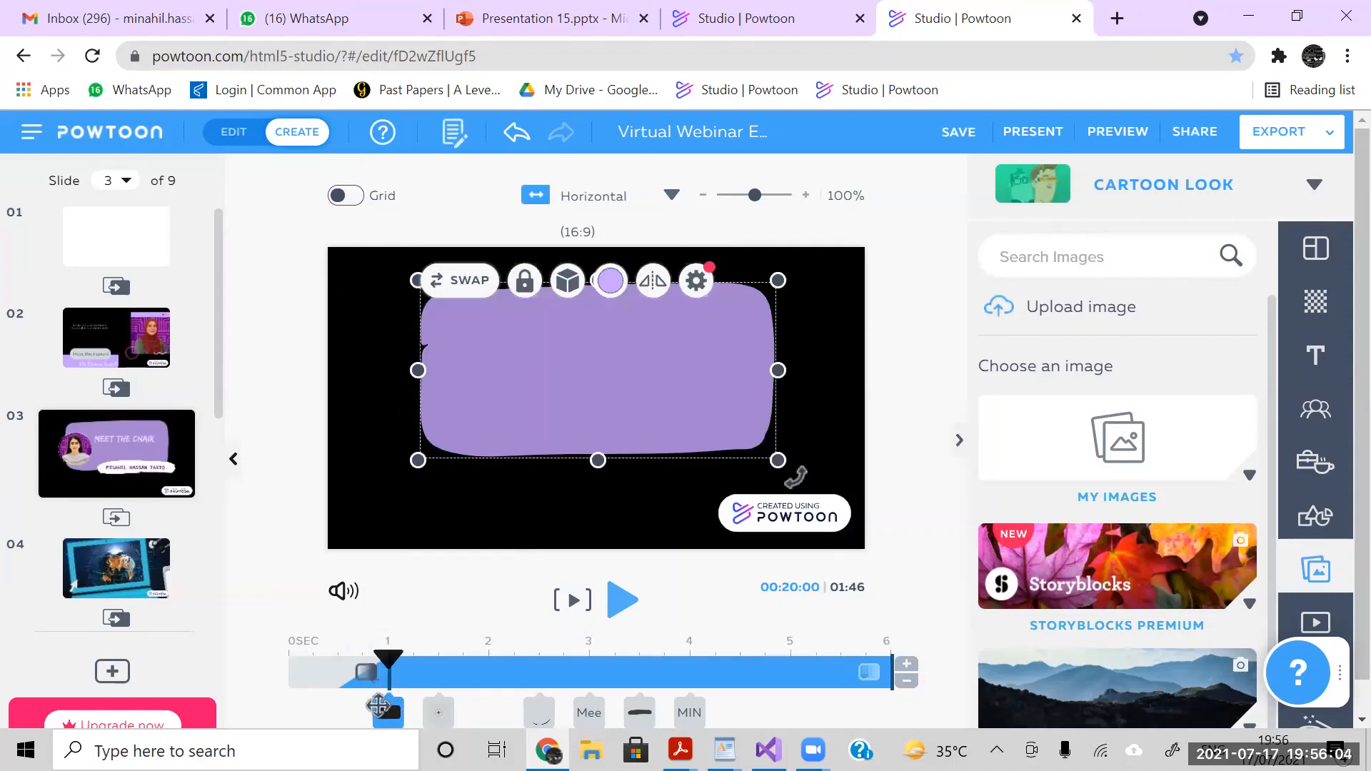
left_click(622, 604)
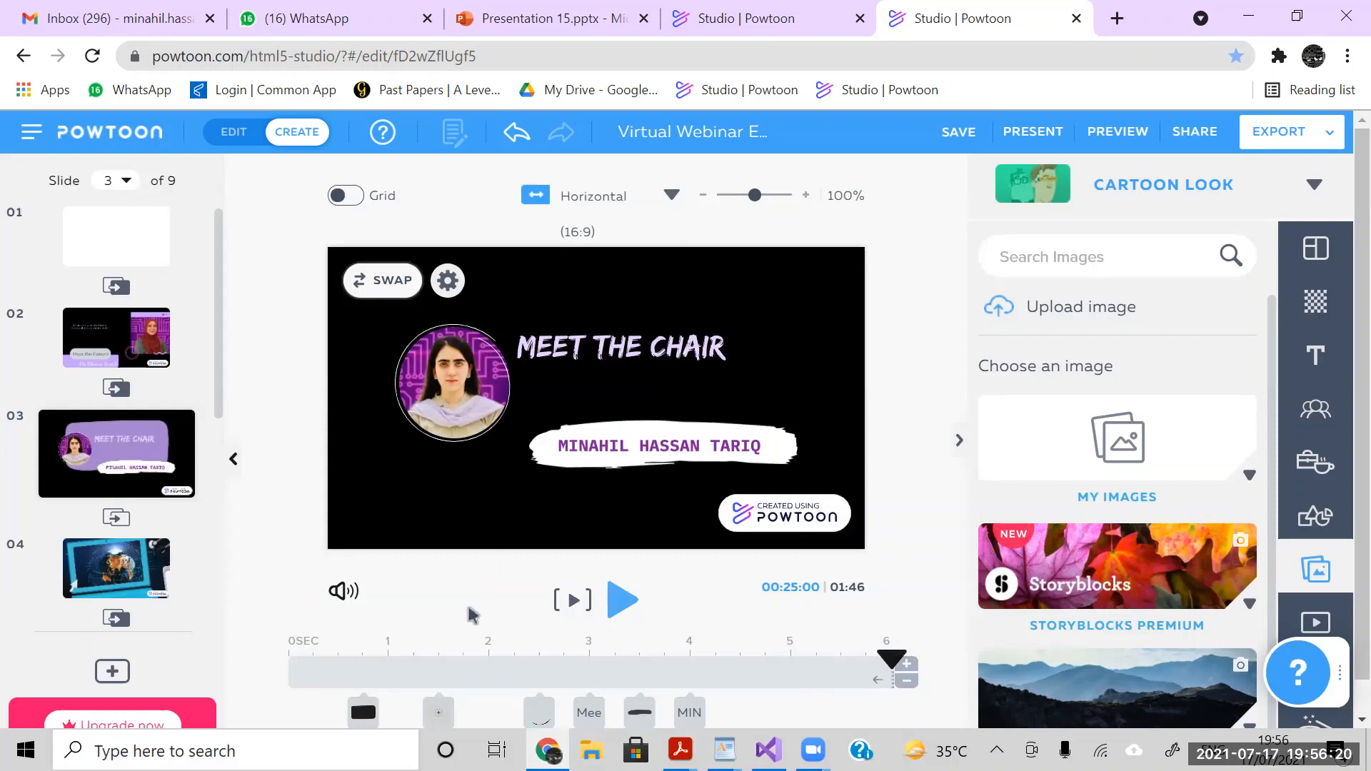
- Check the name text's timing on slide 3 and browse the character library, the Hand Gestures props and the shape library
left_click(554, 456)
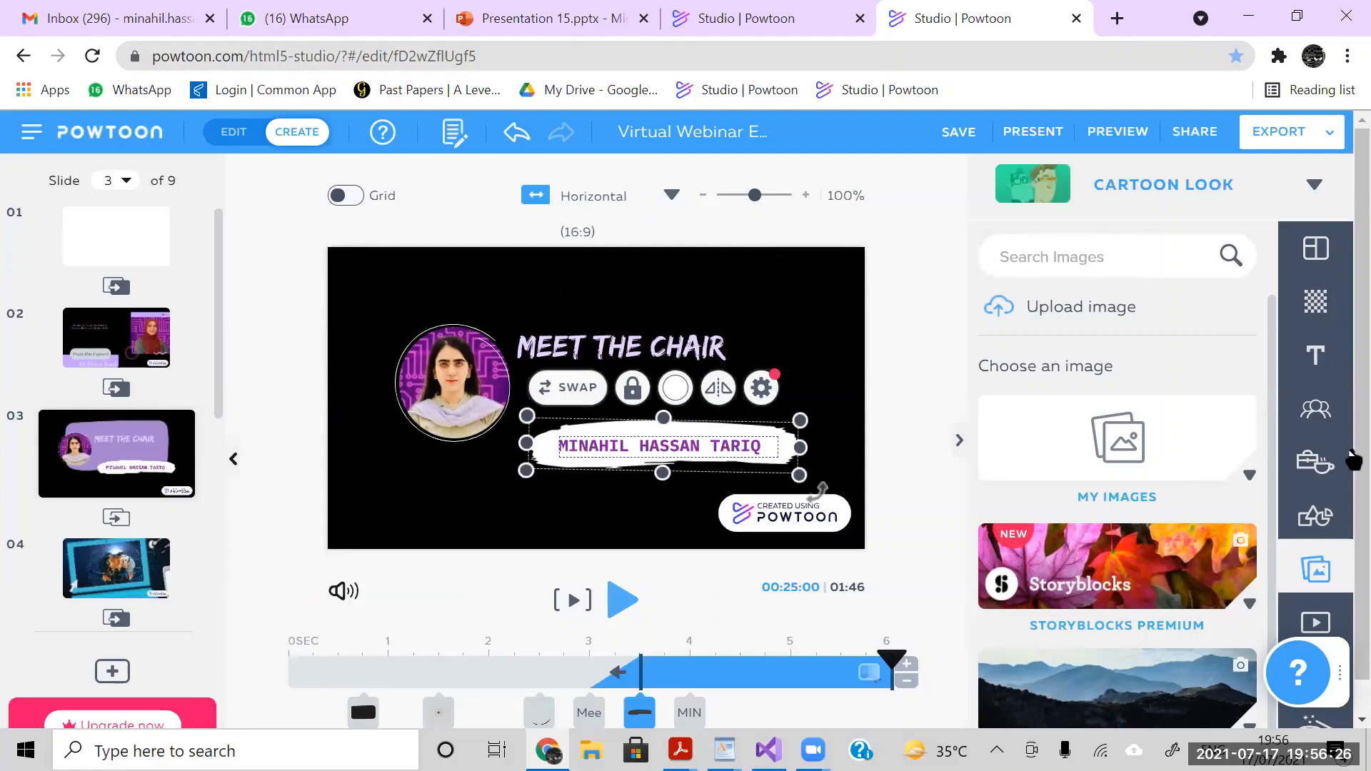
left_click(1323, 411)
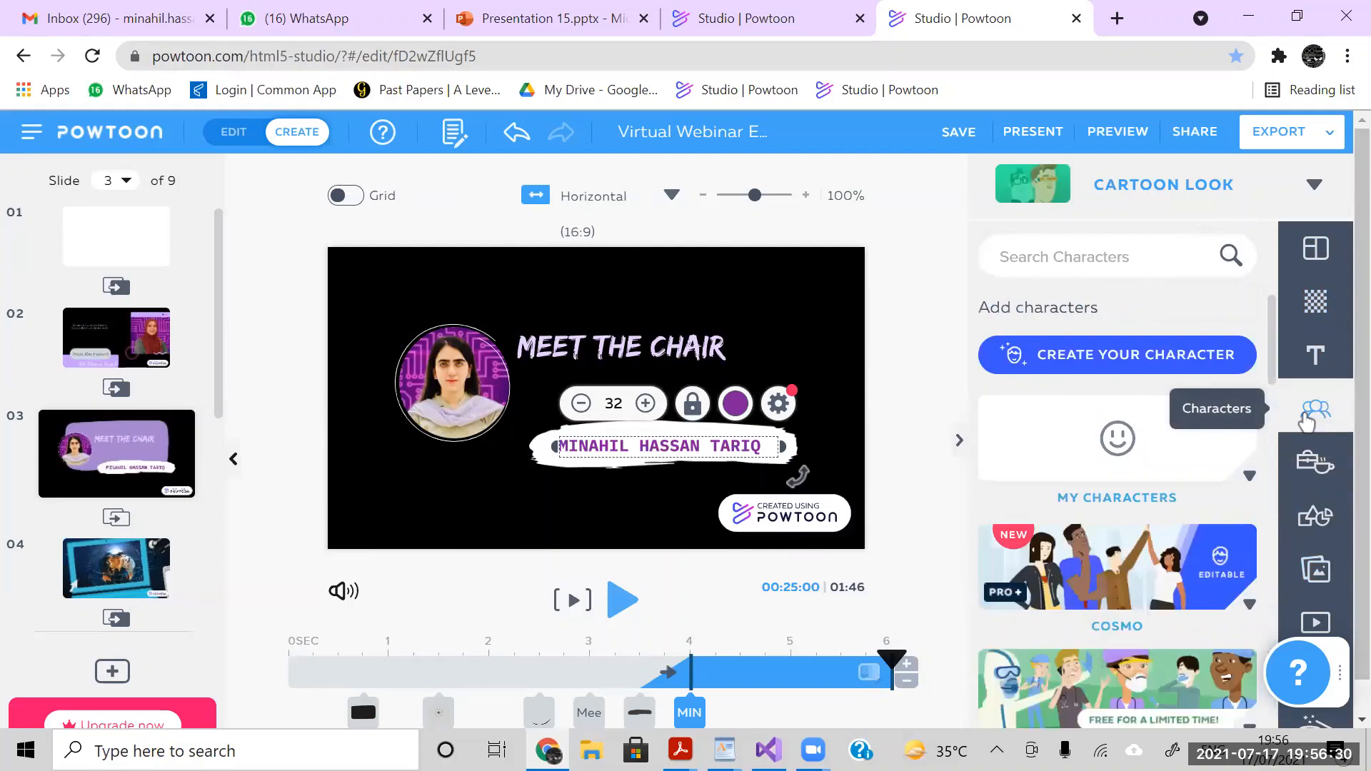
left_click(1249, 486)
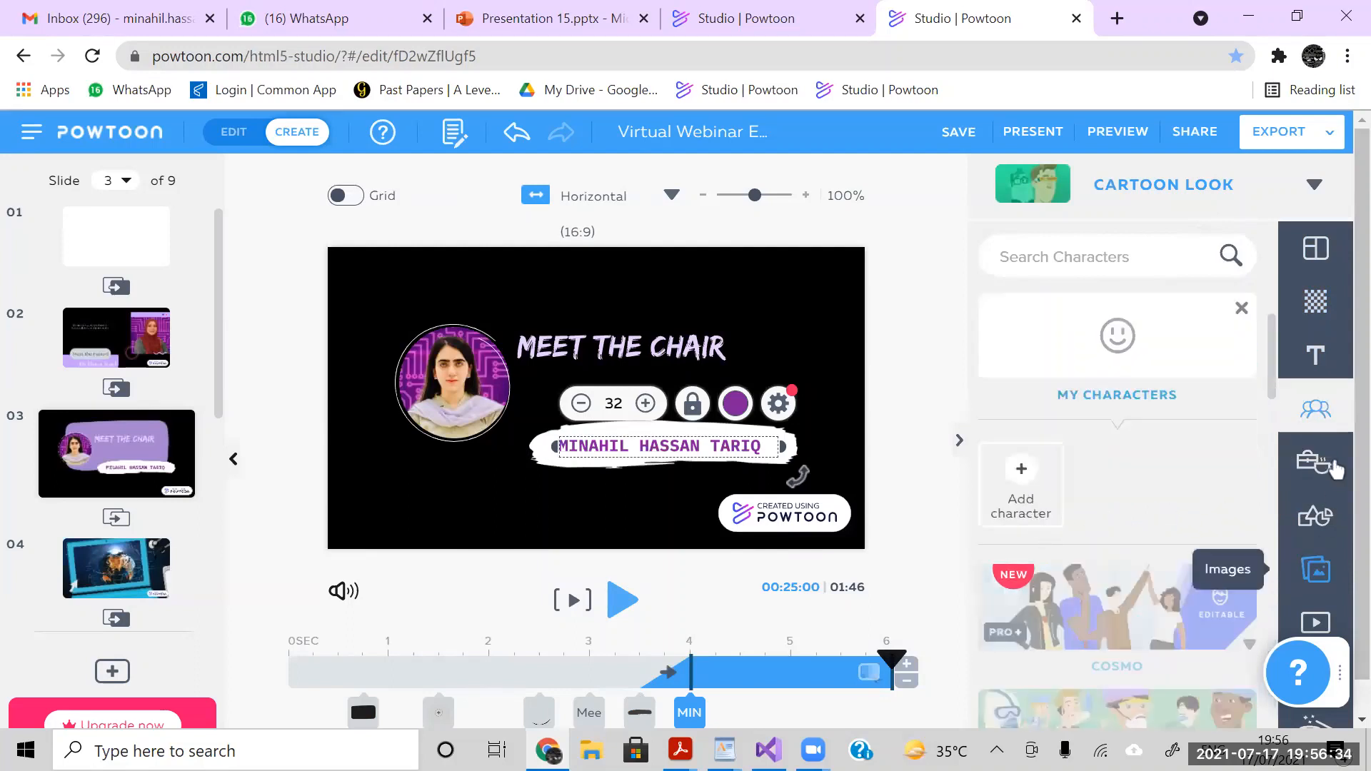
left_click(1317, 413)
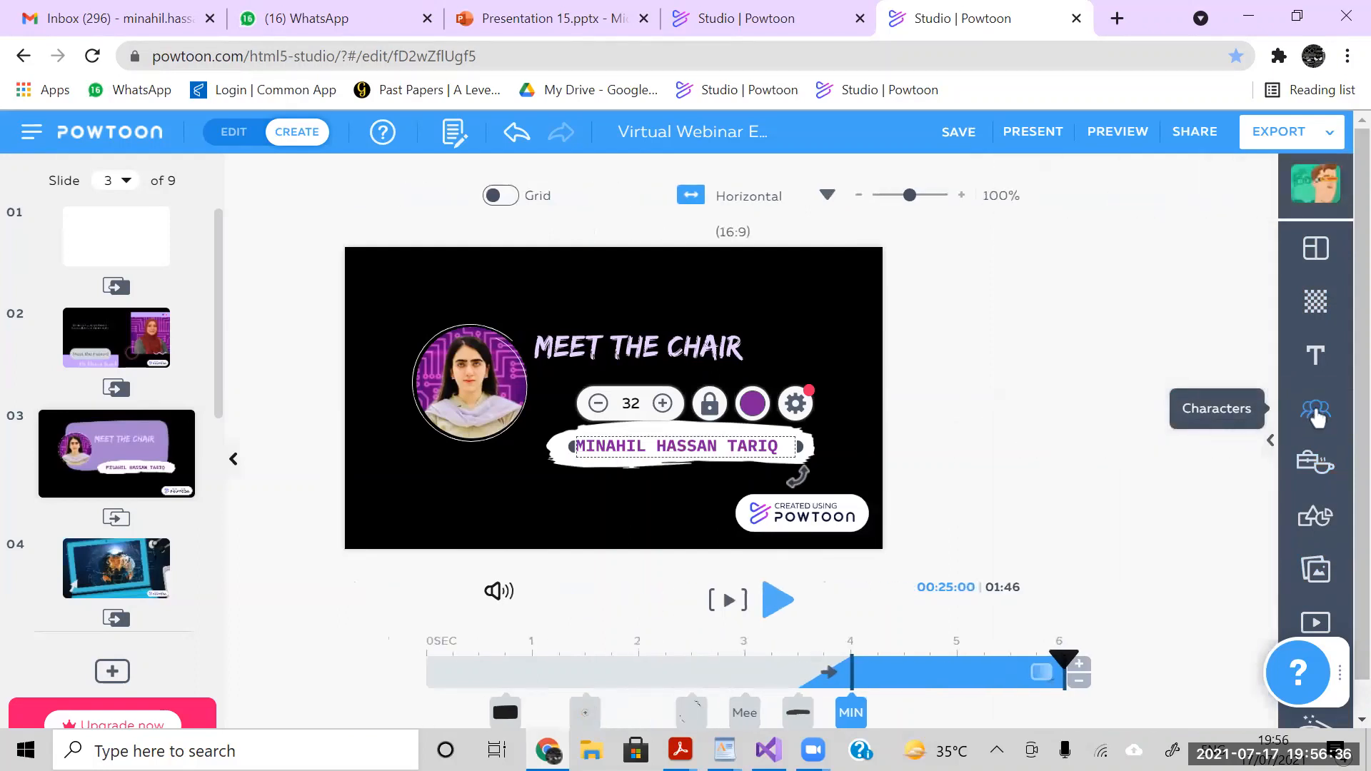
left_click(1318, 414)
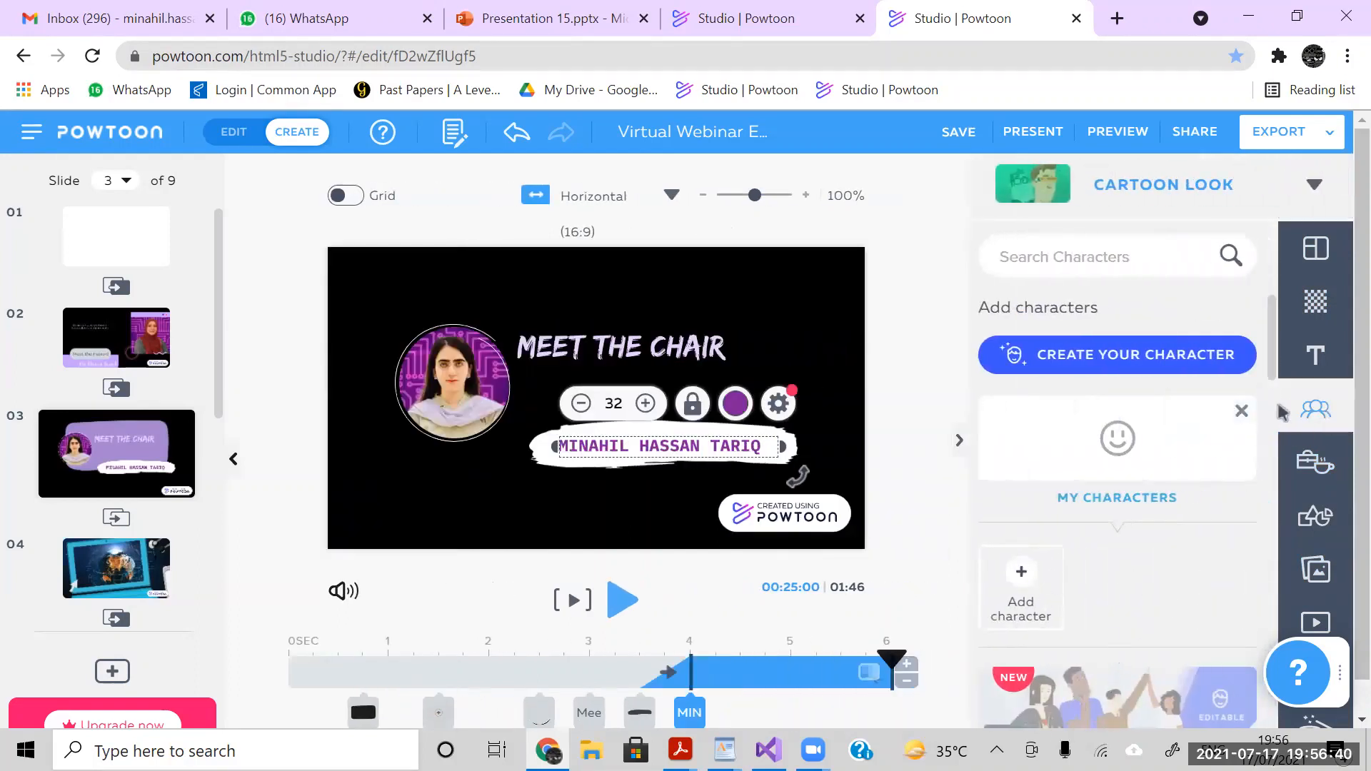
left_click(1316, 462)
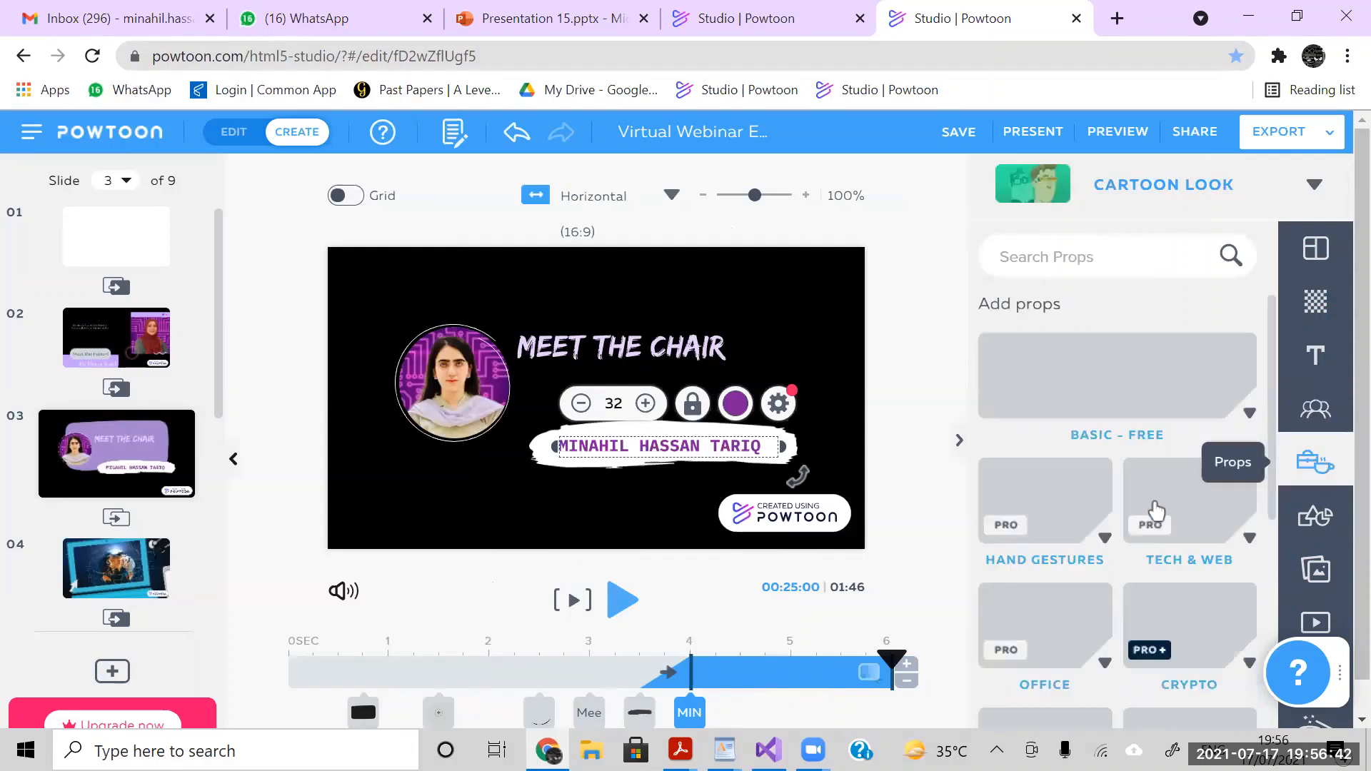
left_click(1040, 505)
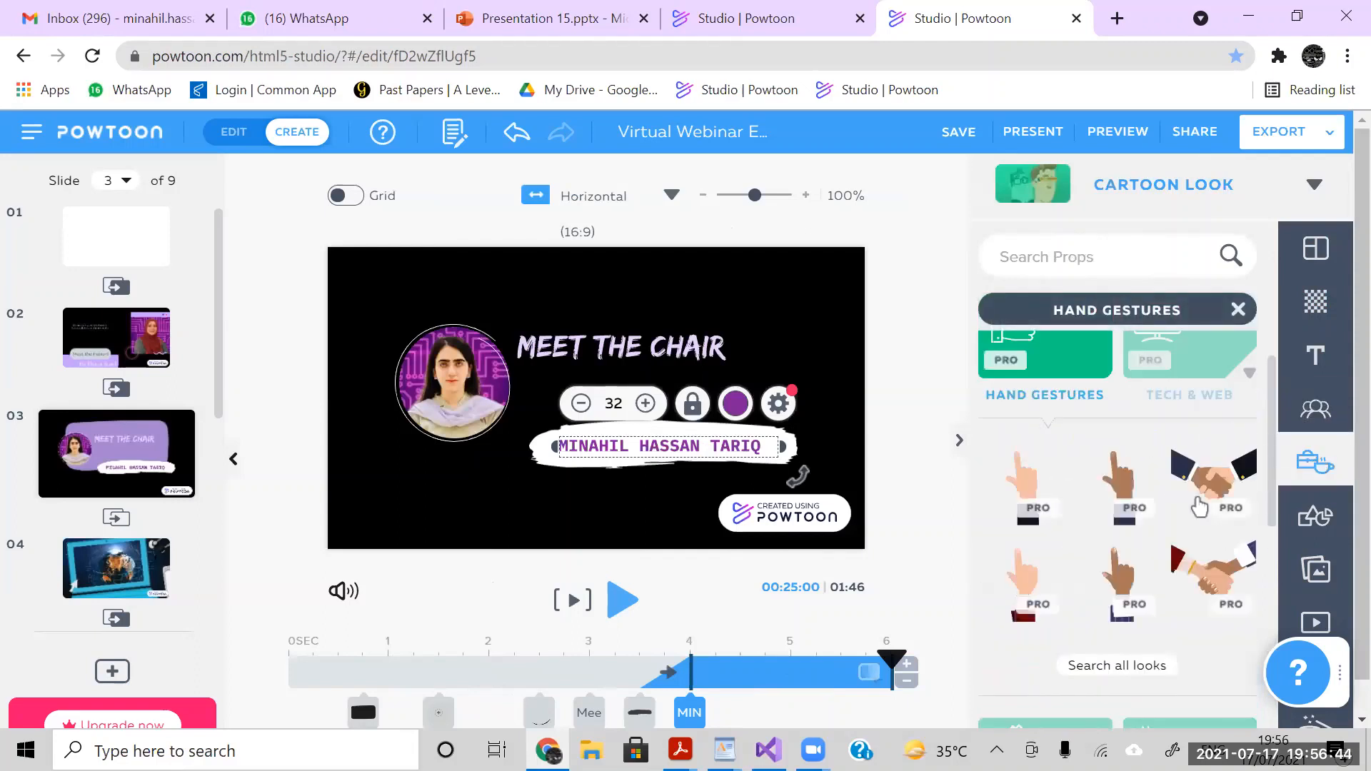
left_click(1336, 522)
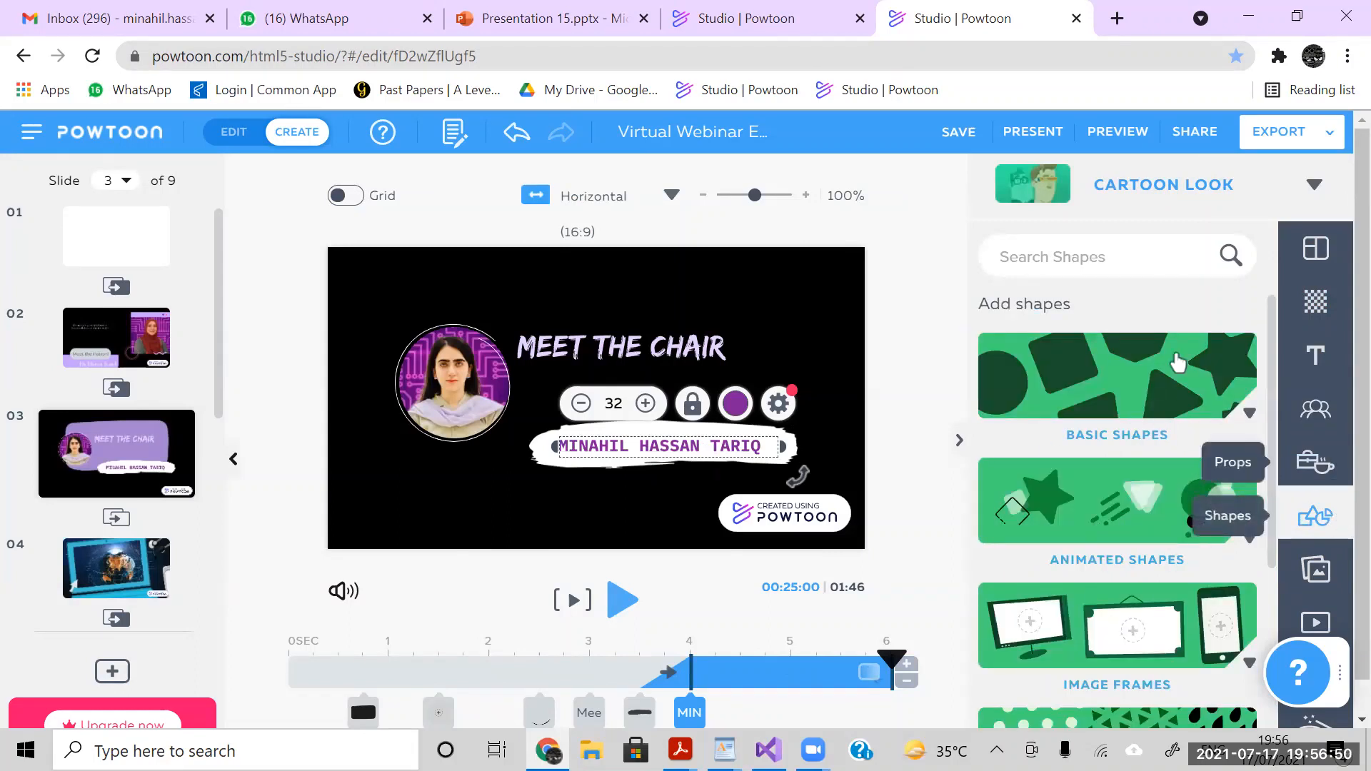
left_click(940, 271)
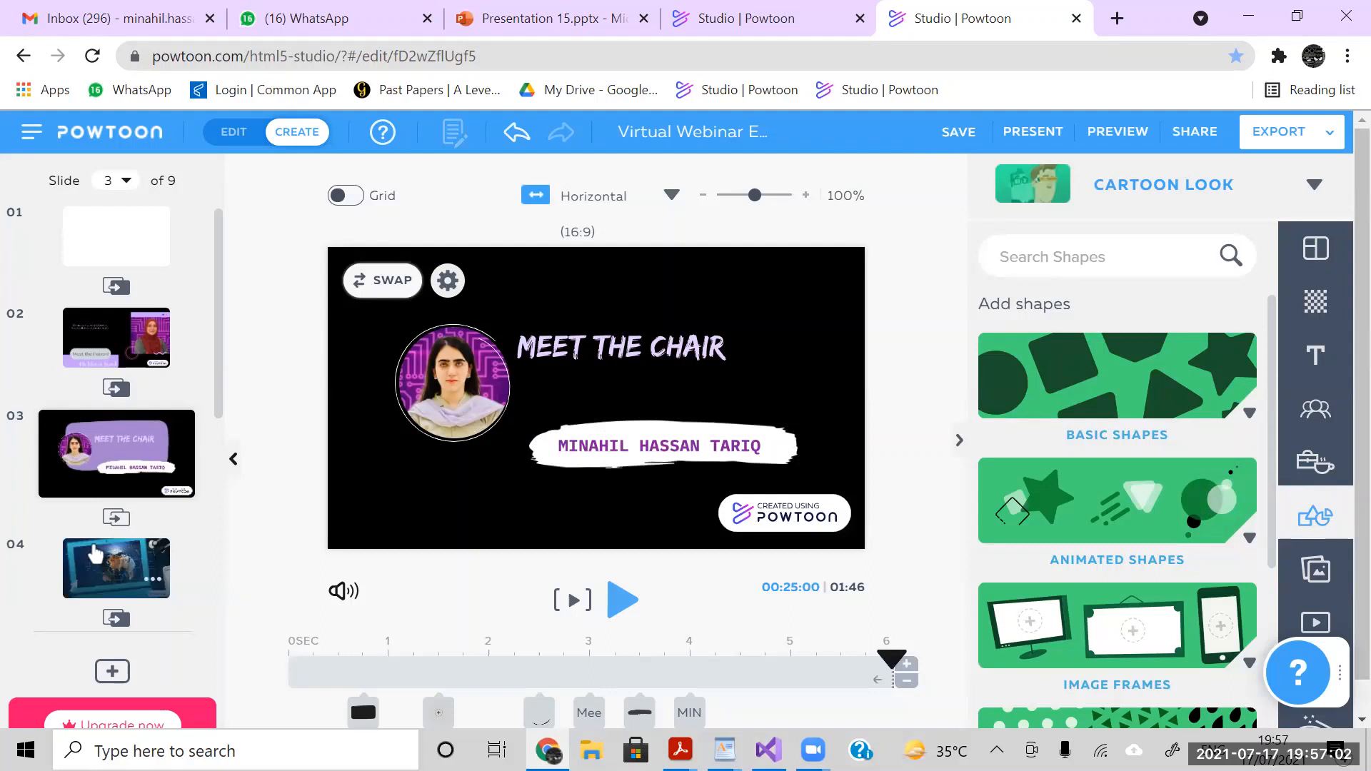
- Open slide 4 and inspect the timeline items at about 29 and 25 seconds, with the playhead at 31 seconds
left_click(95, 554)
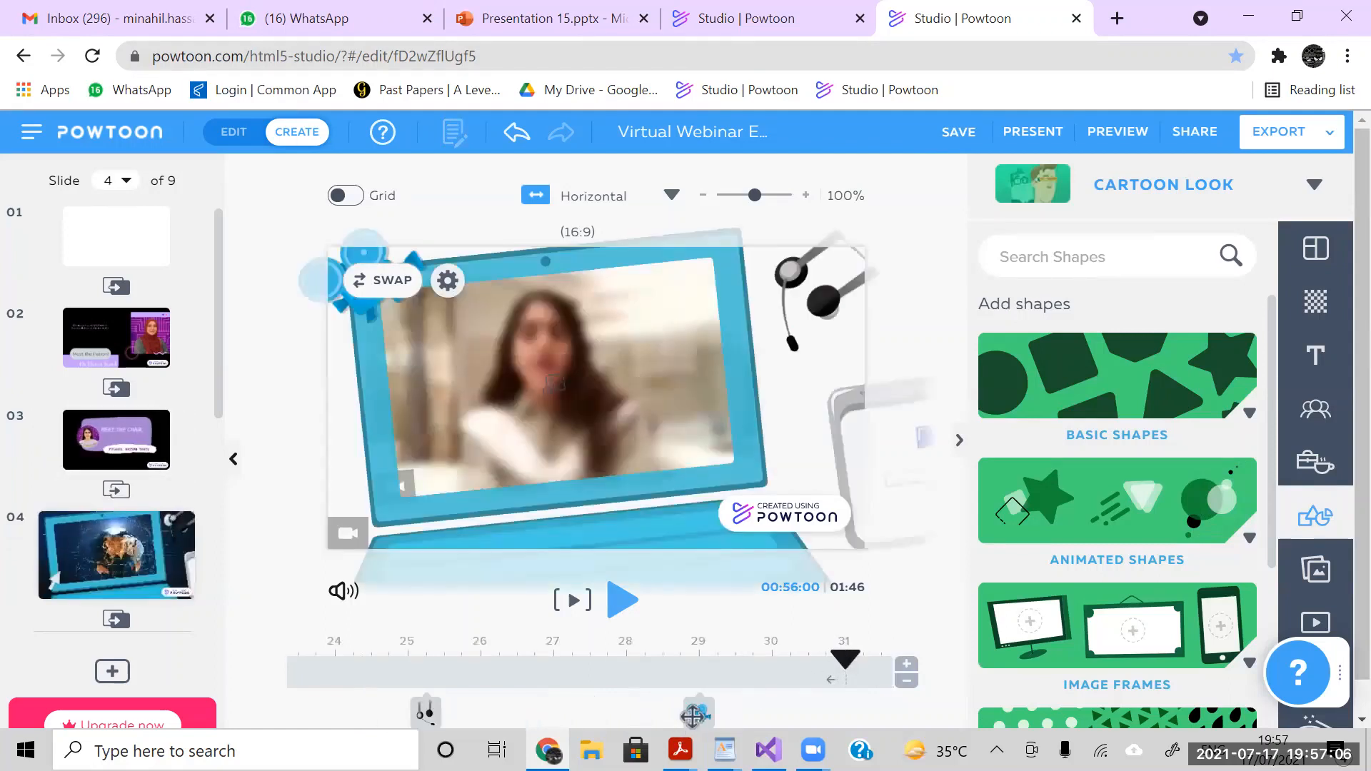
left_click(693, 716)
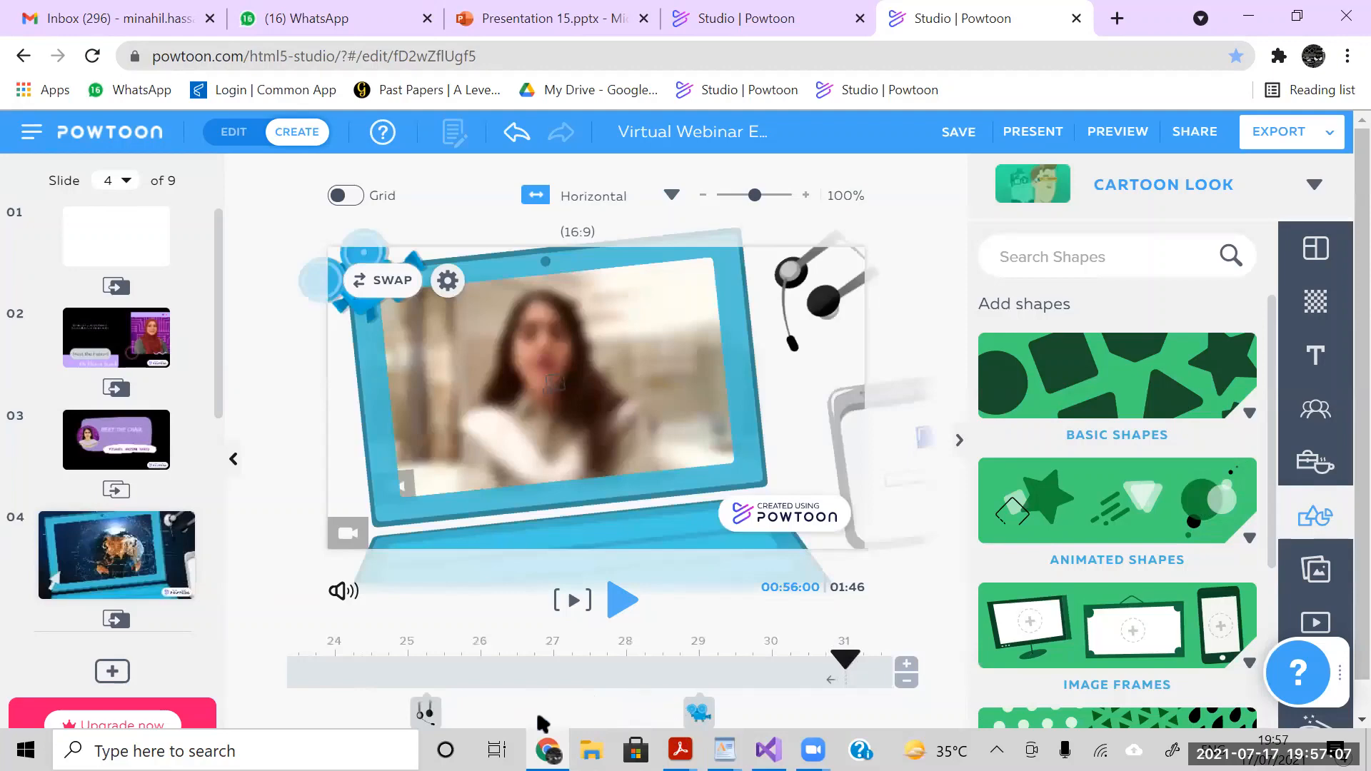
left_click(426, 712)
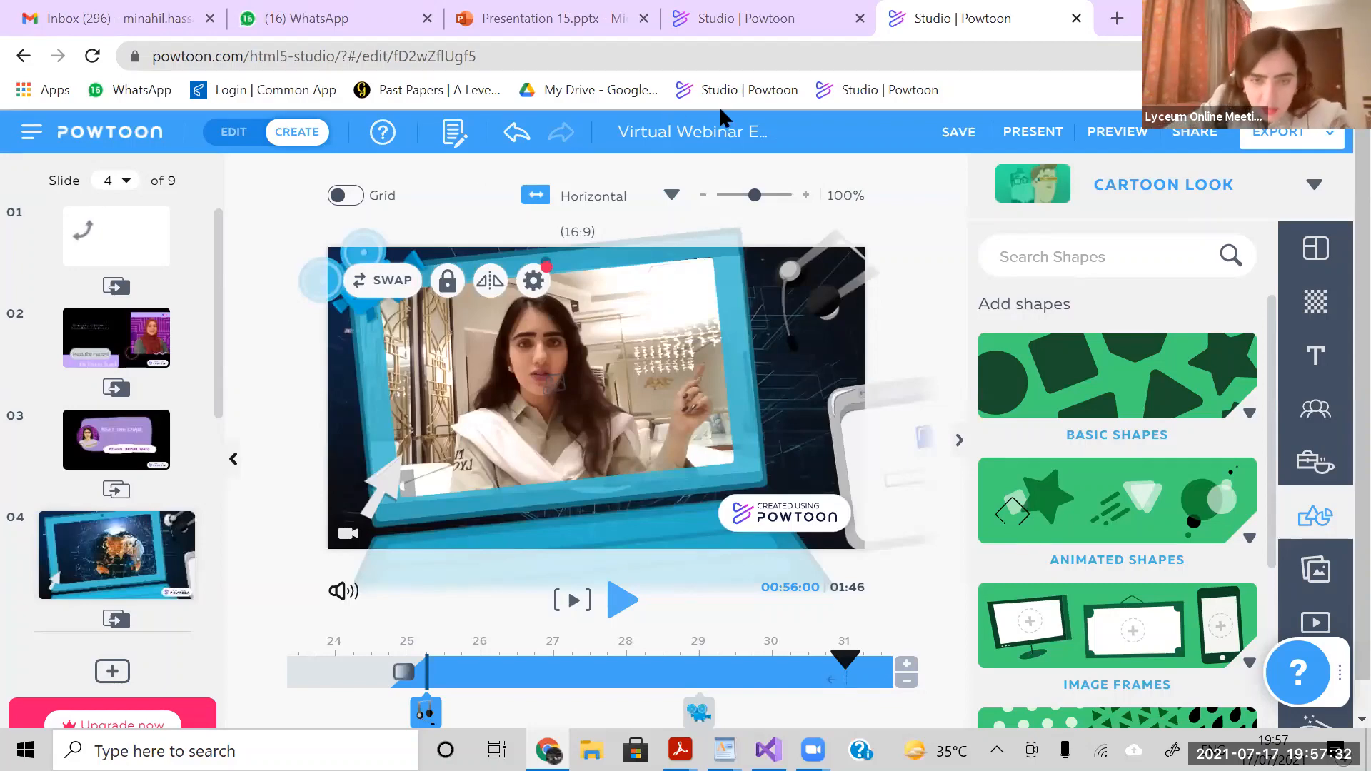
left_click(843, 655)
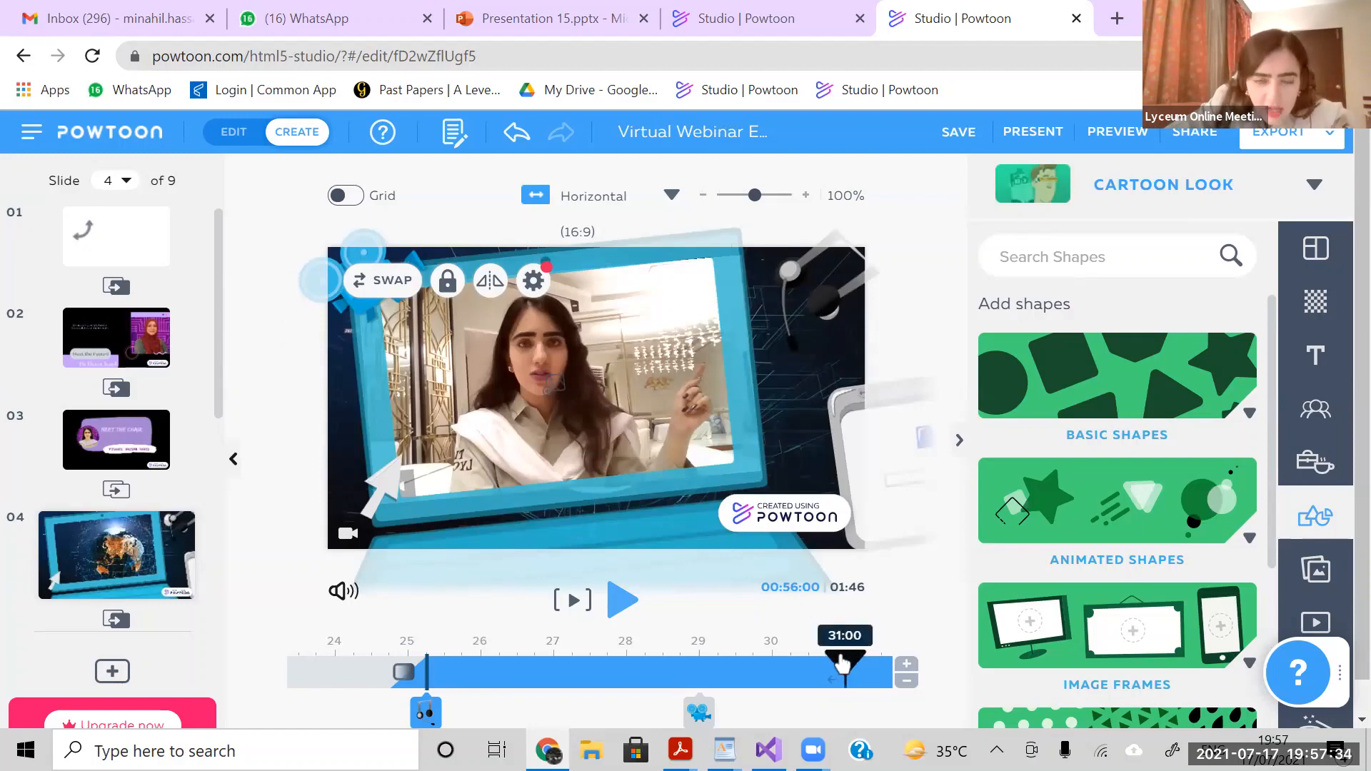
- Return the playhead to the start of slide 4 and inspect the two-item group that begins at 0 seconds
left_click_drag(297, 673, 264, 672)
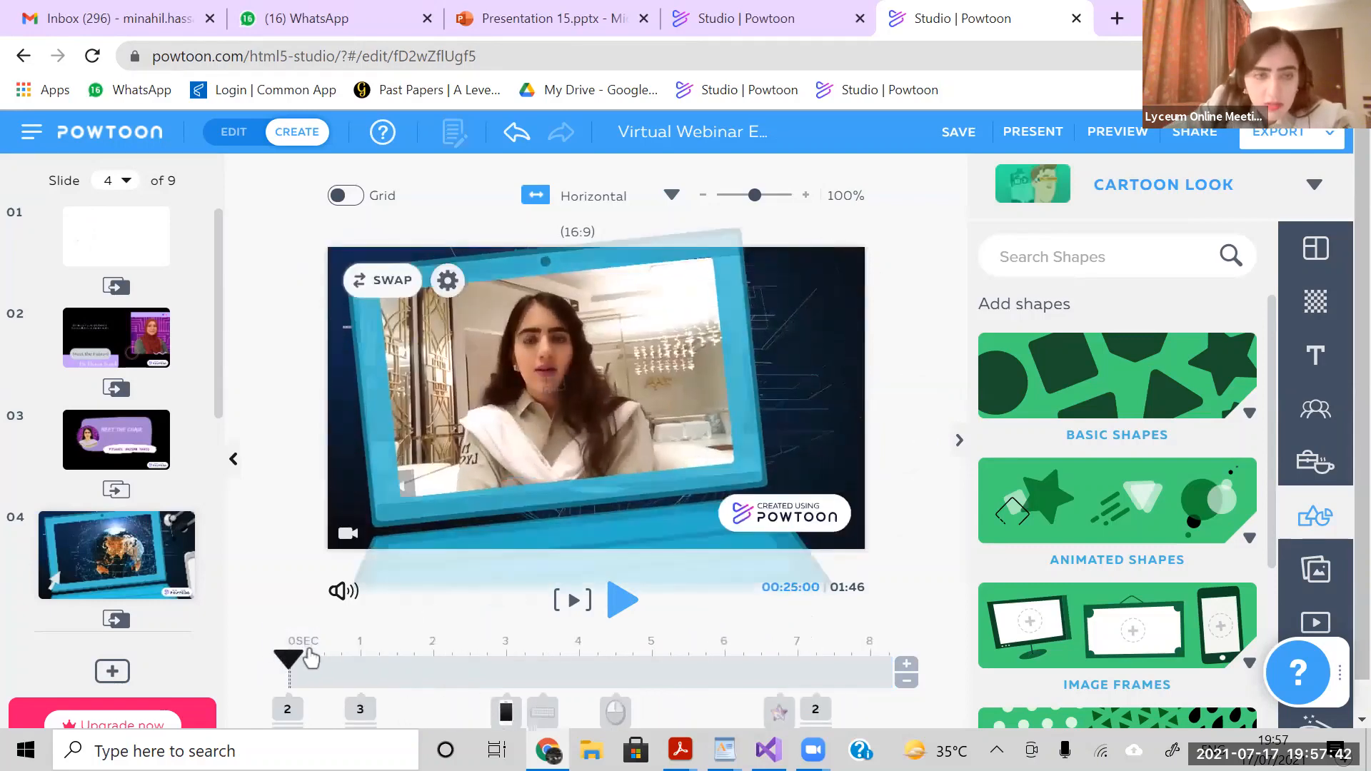
left_click(288, 708)
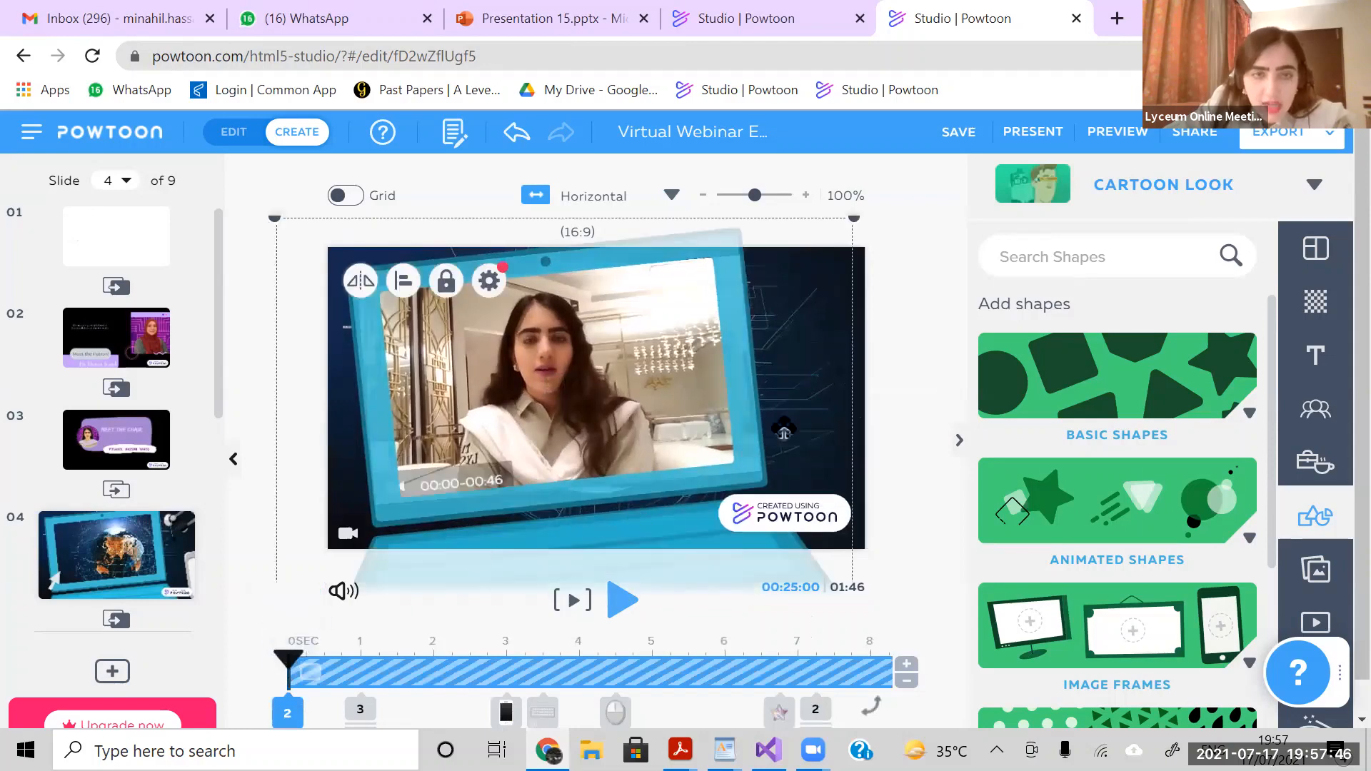
left_click(922, 362)
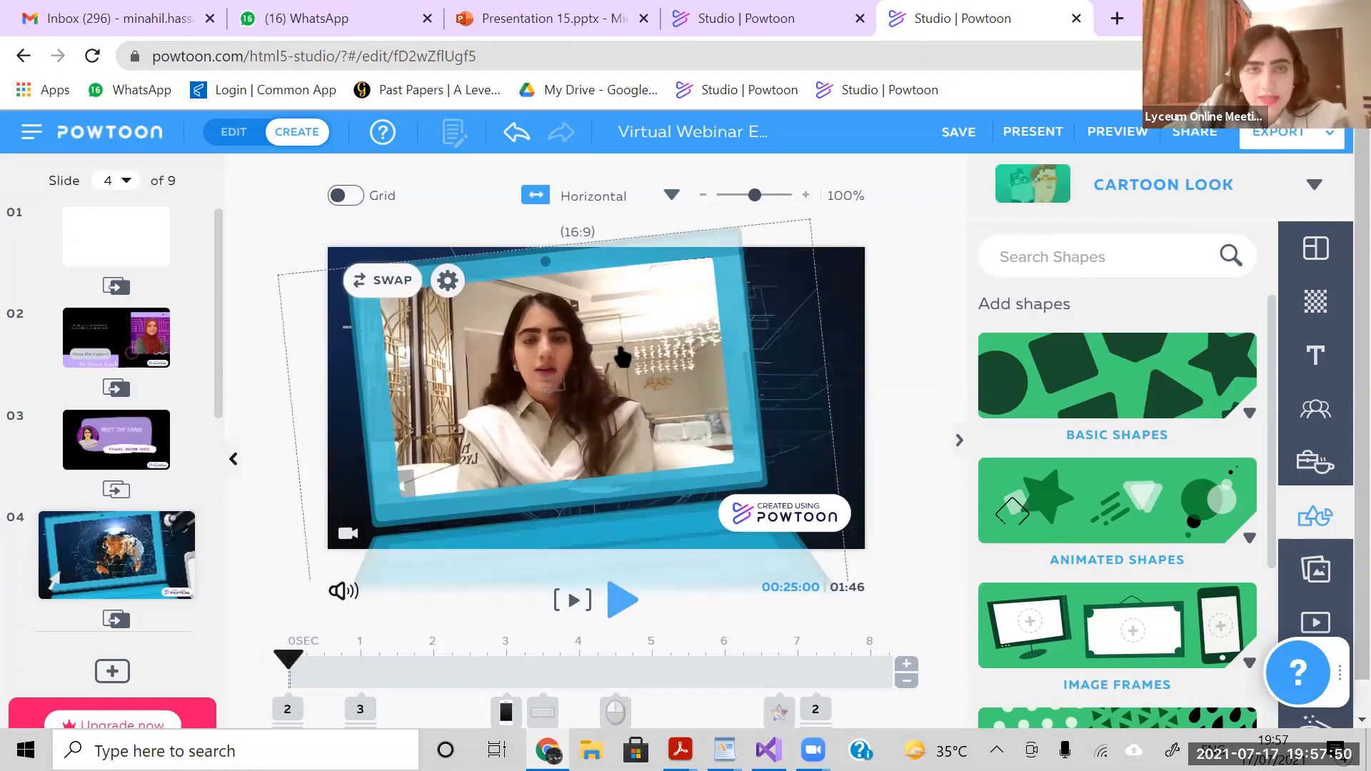
left_click(668, 504)
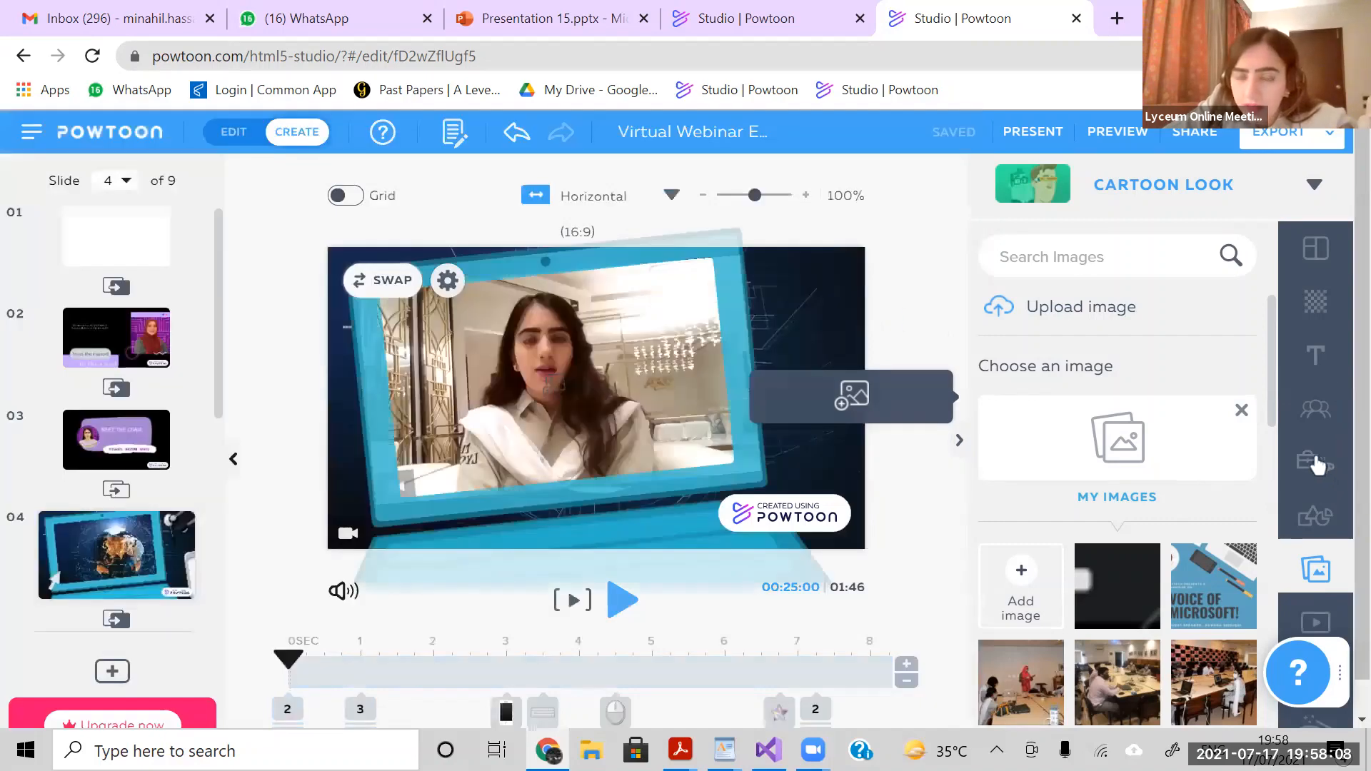
- Browse the Tech & Web laptop props, view the options for adding a video and close the Add Media dialog
left_click(1317, 464)
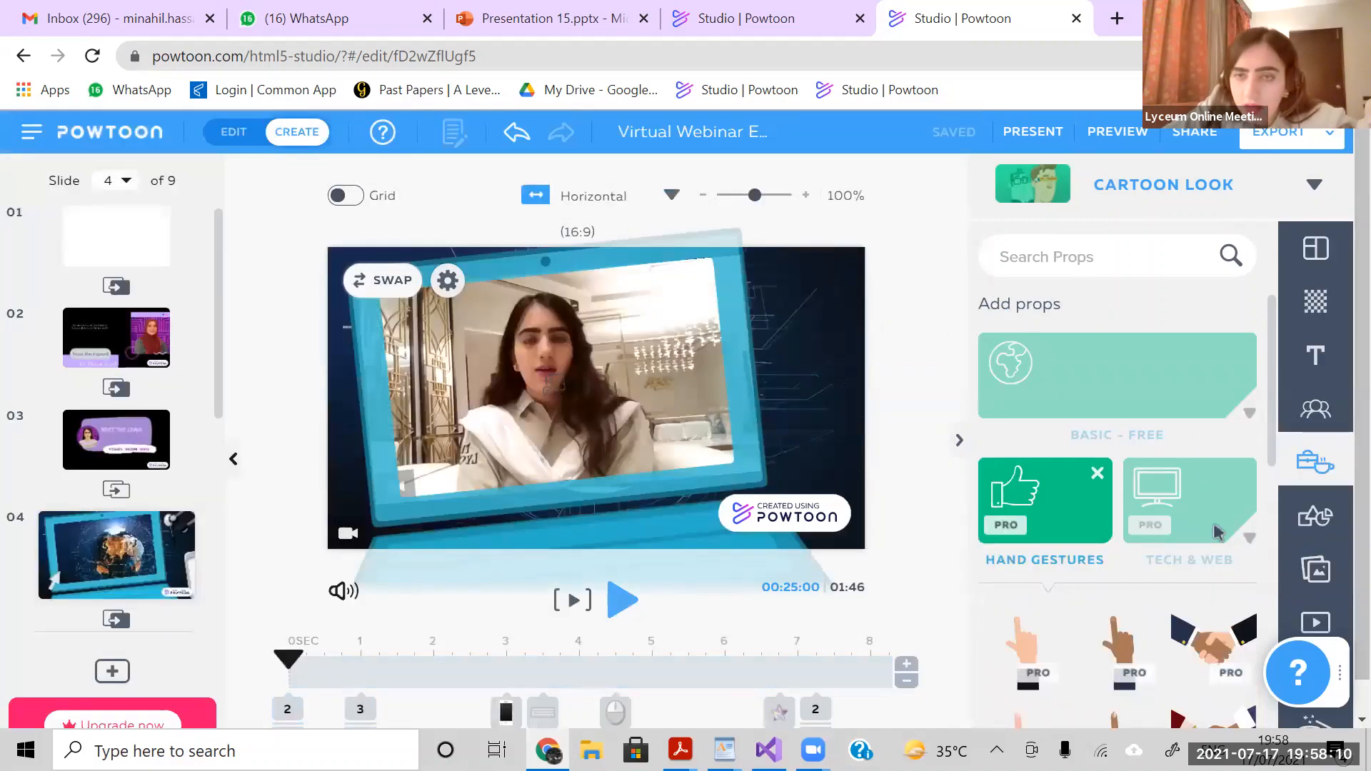
left_click(1217, 534)
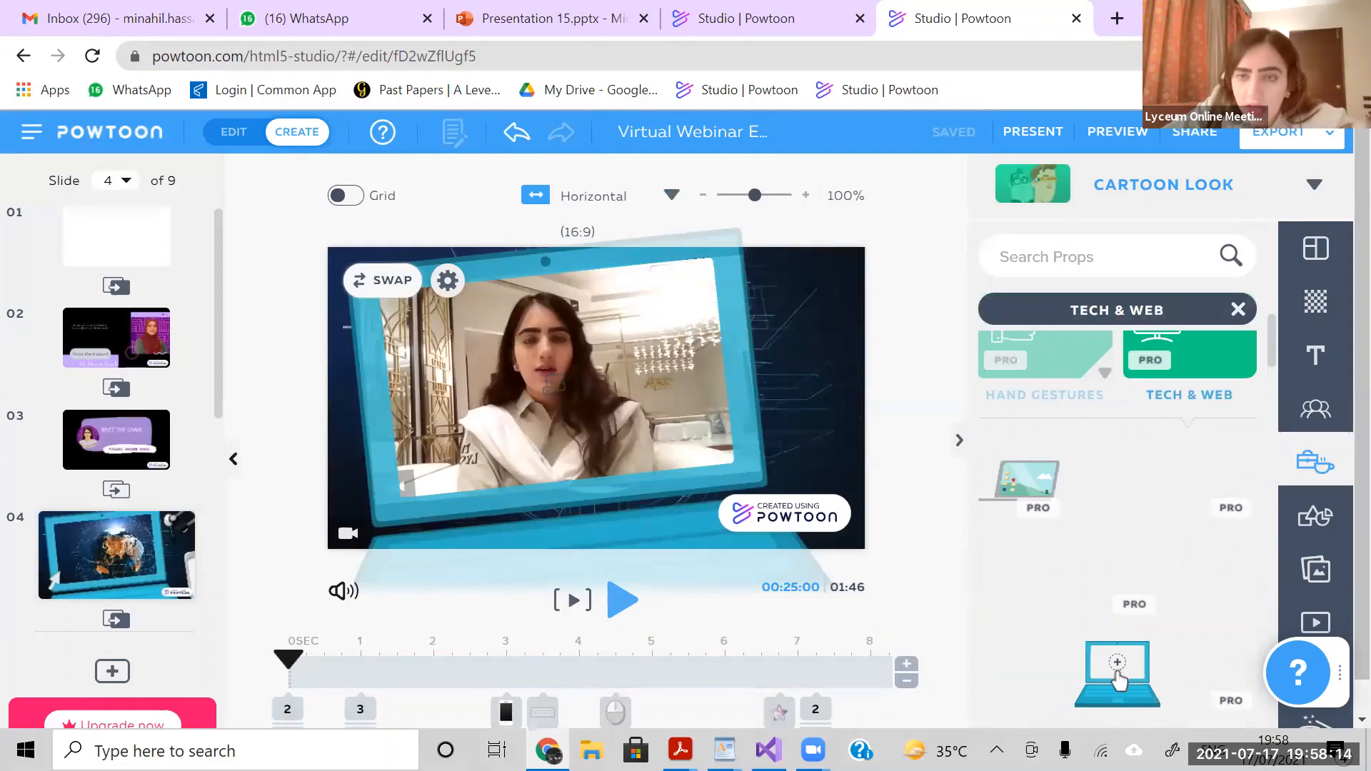
left_click(695, 514)
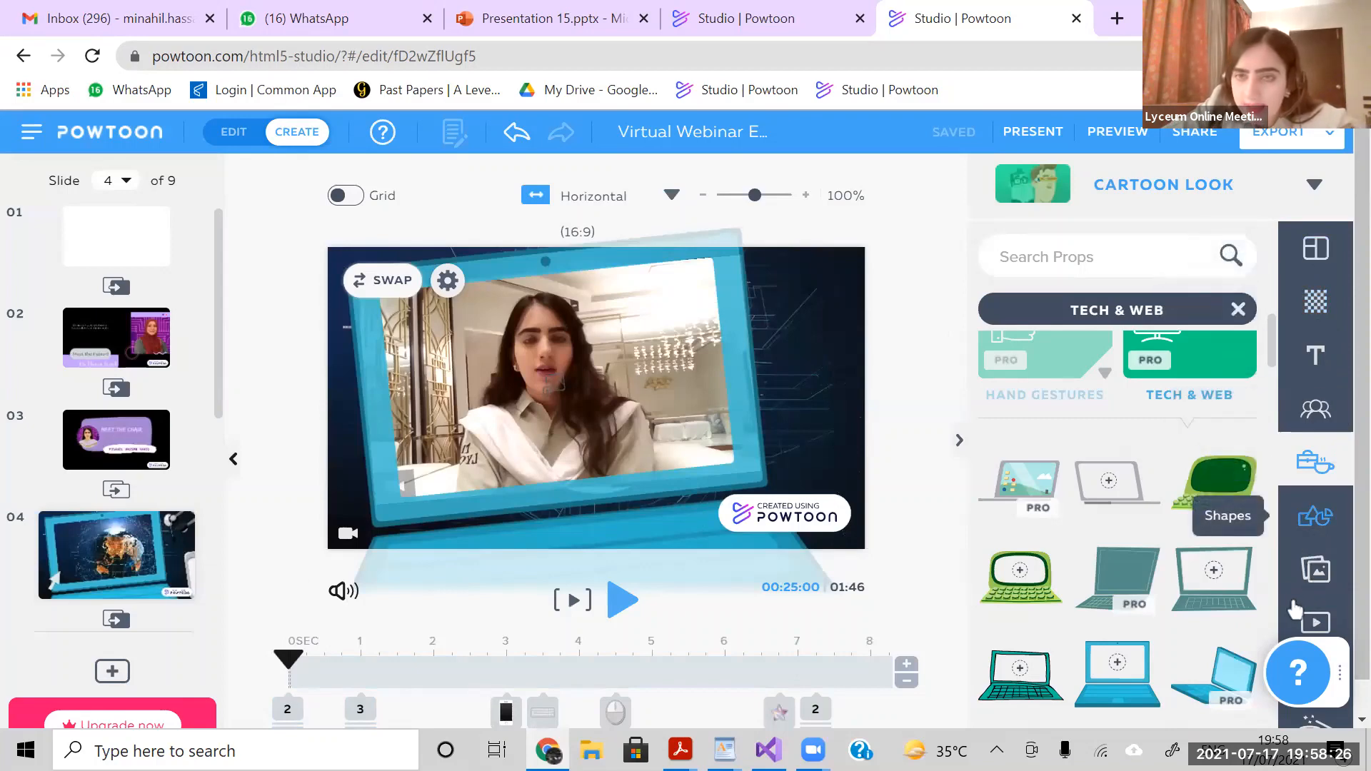
left_click(1316, 623)
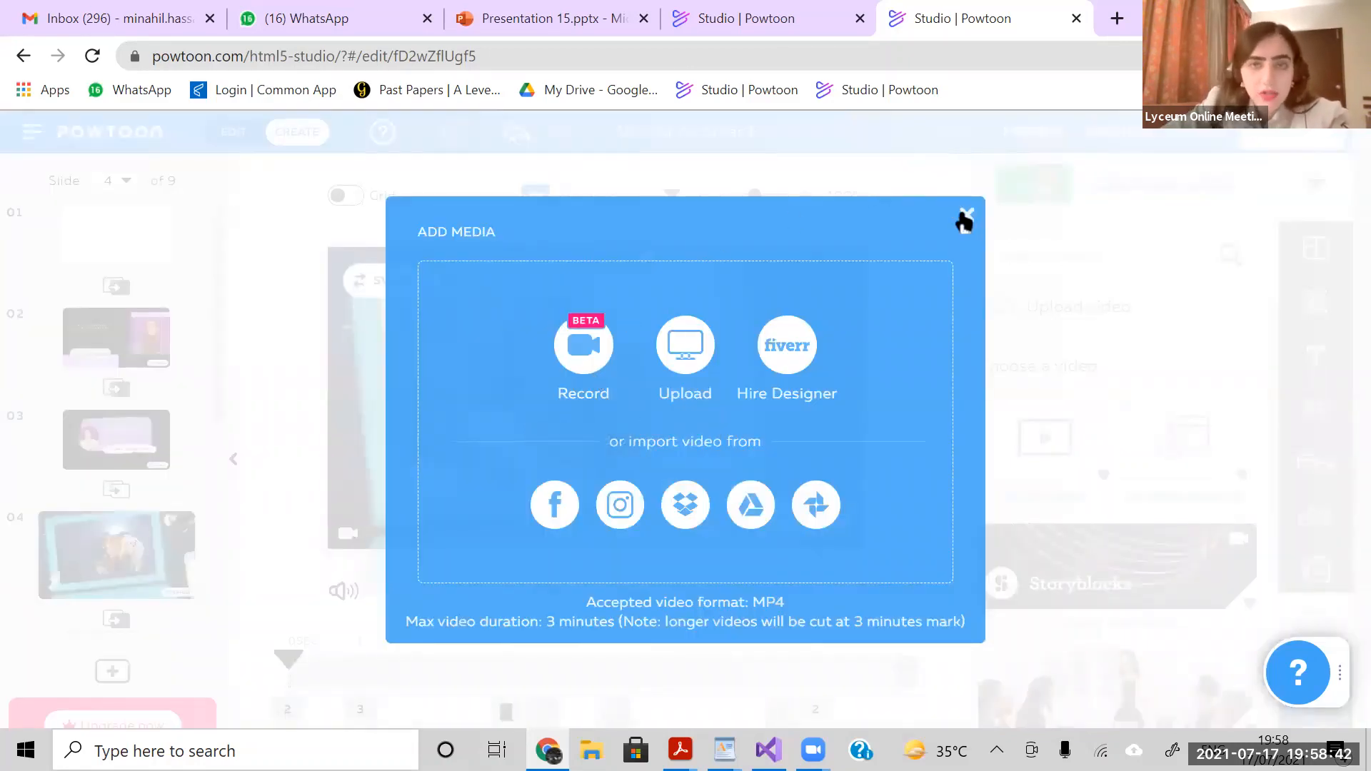
left_click(612, 368)
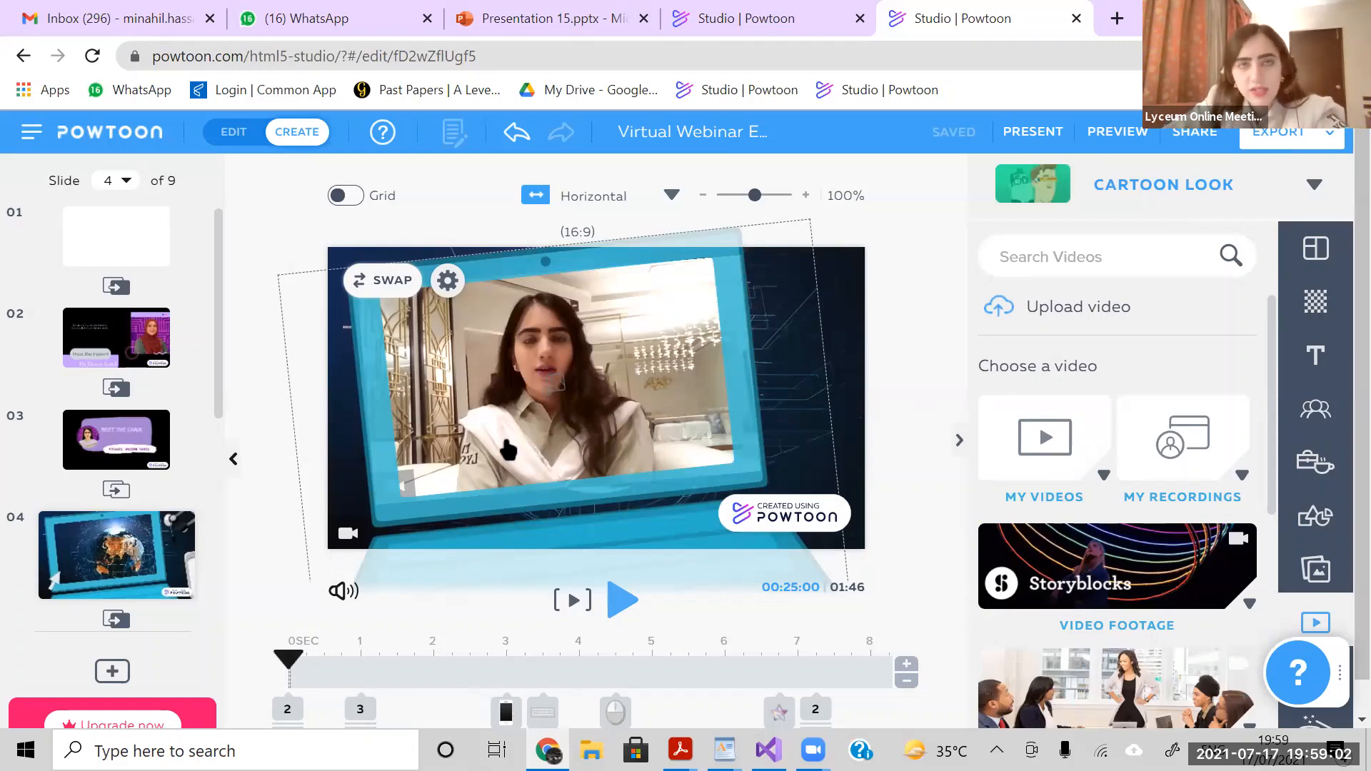
- Check the timing of slide 4's item groups at 1 and 0 seconds through to the slide's end, and return the playhead to the start
left_click(363, 707)
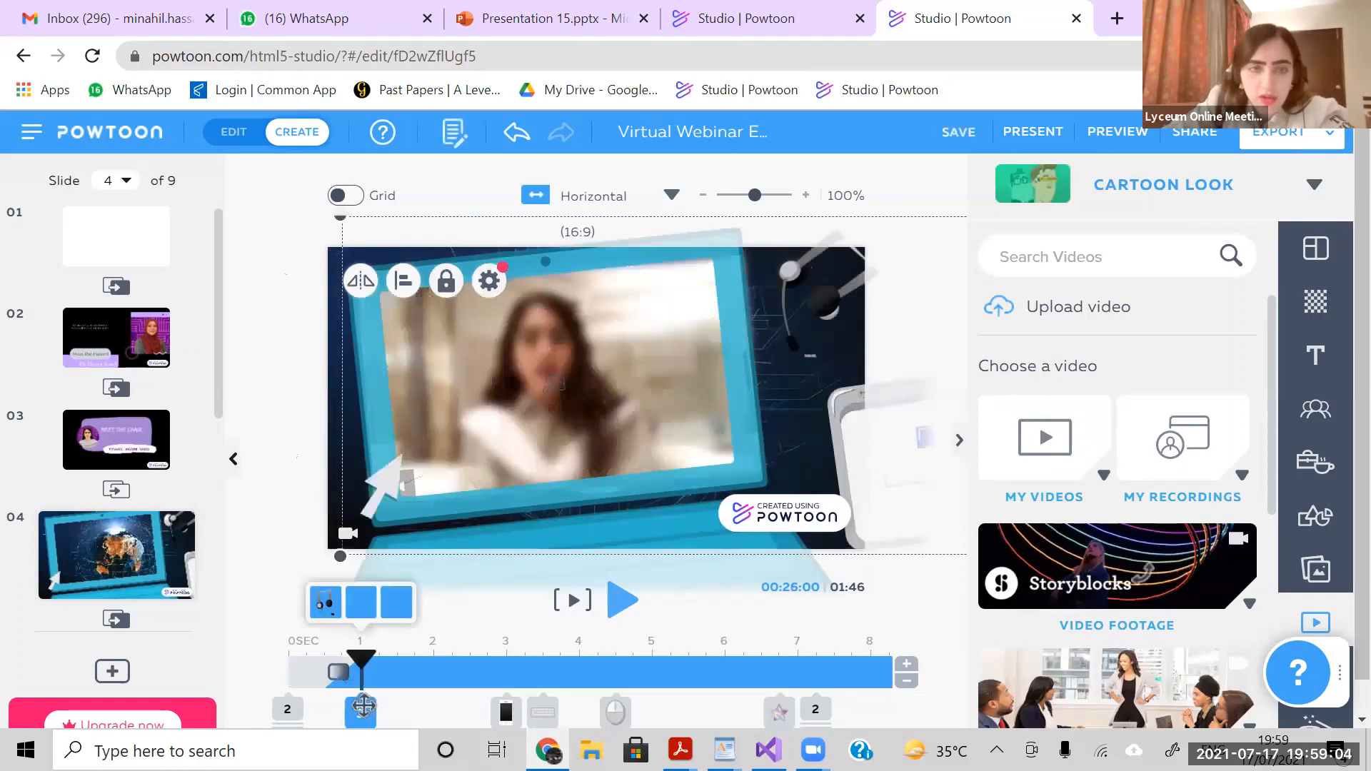
left_click(294, 707)
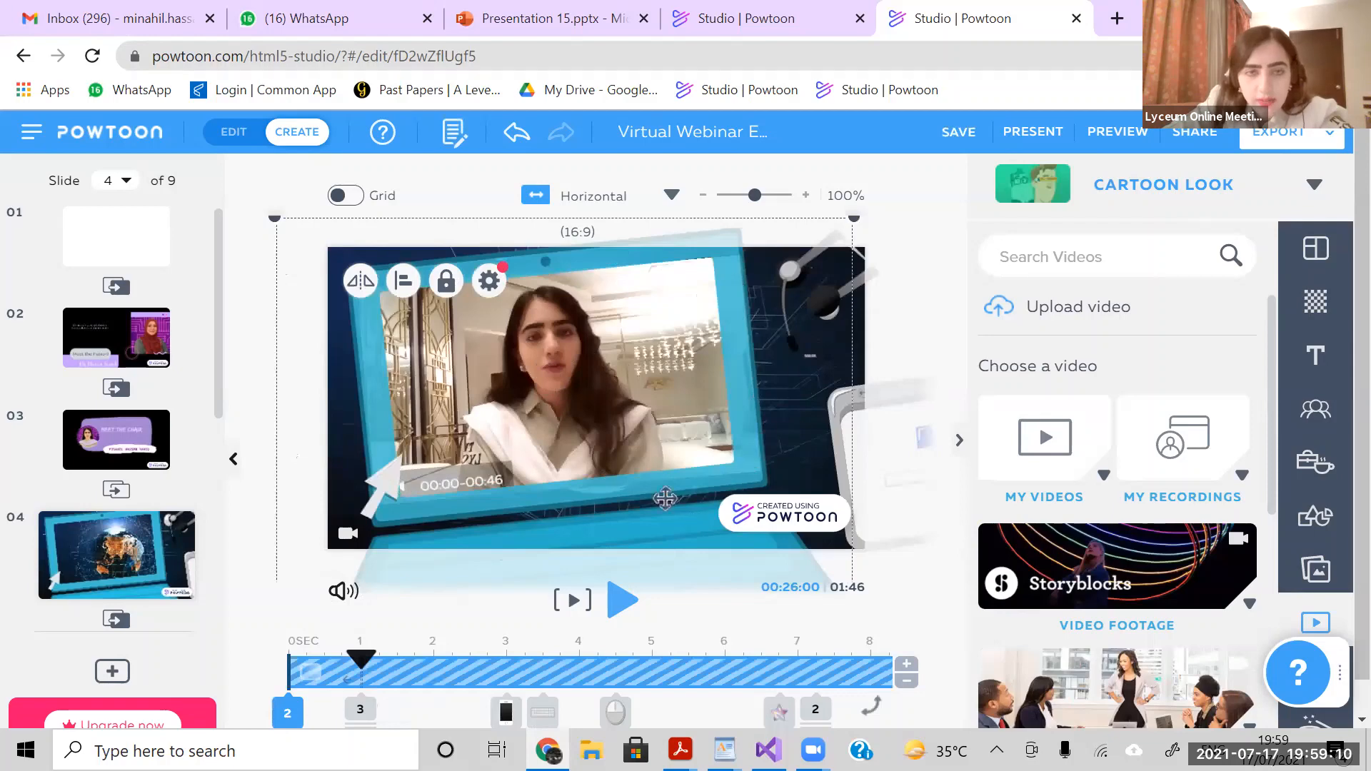
left_click(290, 710)
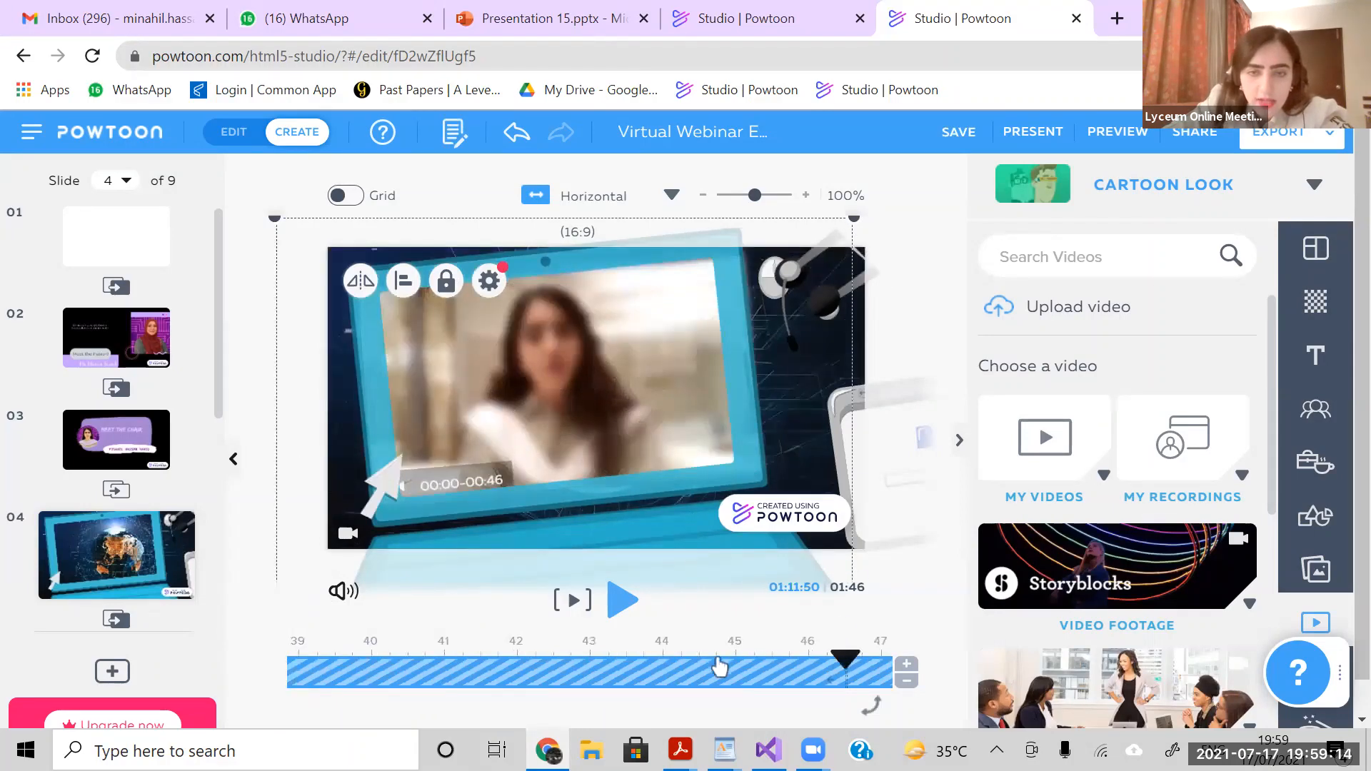
left_click(335, 666)
left_click_drag(335, 666, 236, 657)
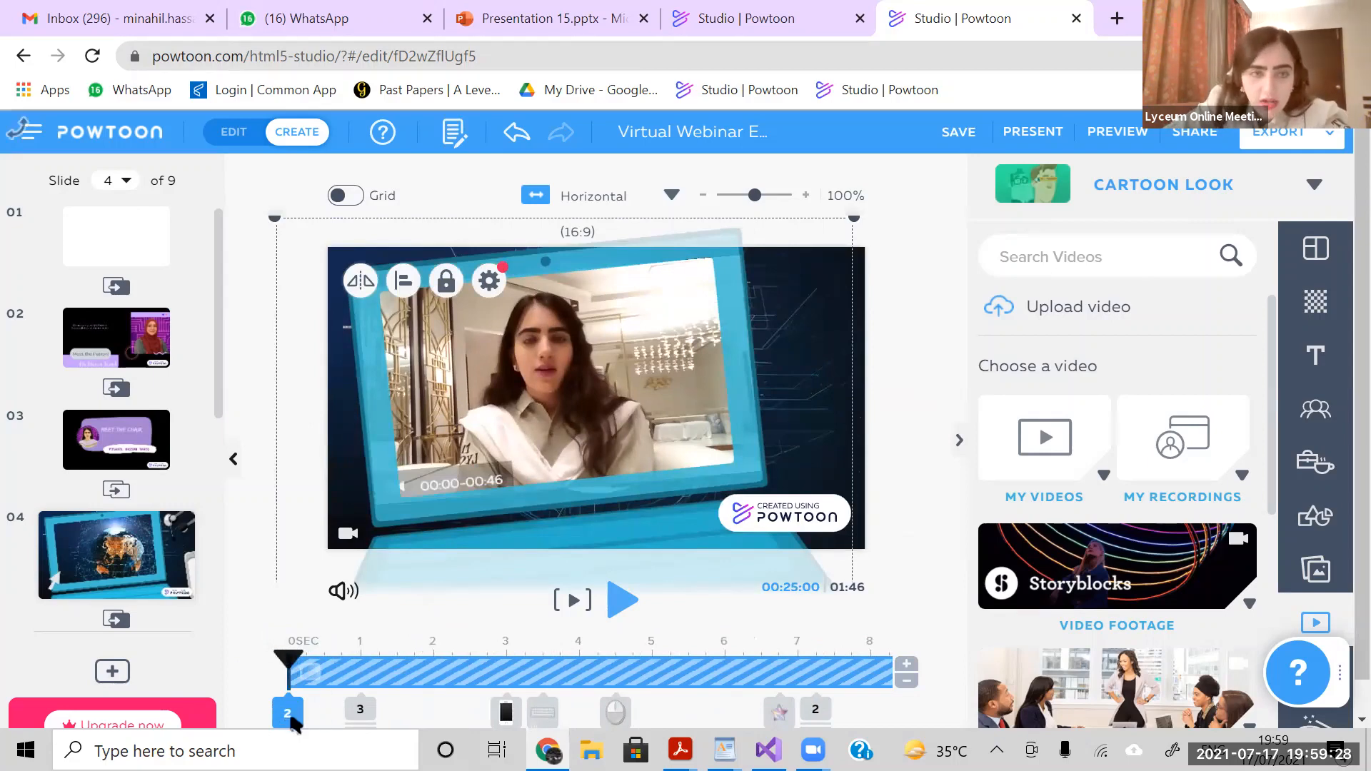
left_click_drag(289, 659, 233, 660)
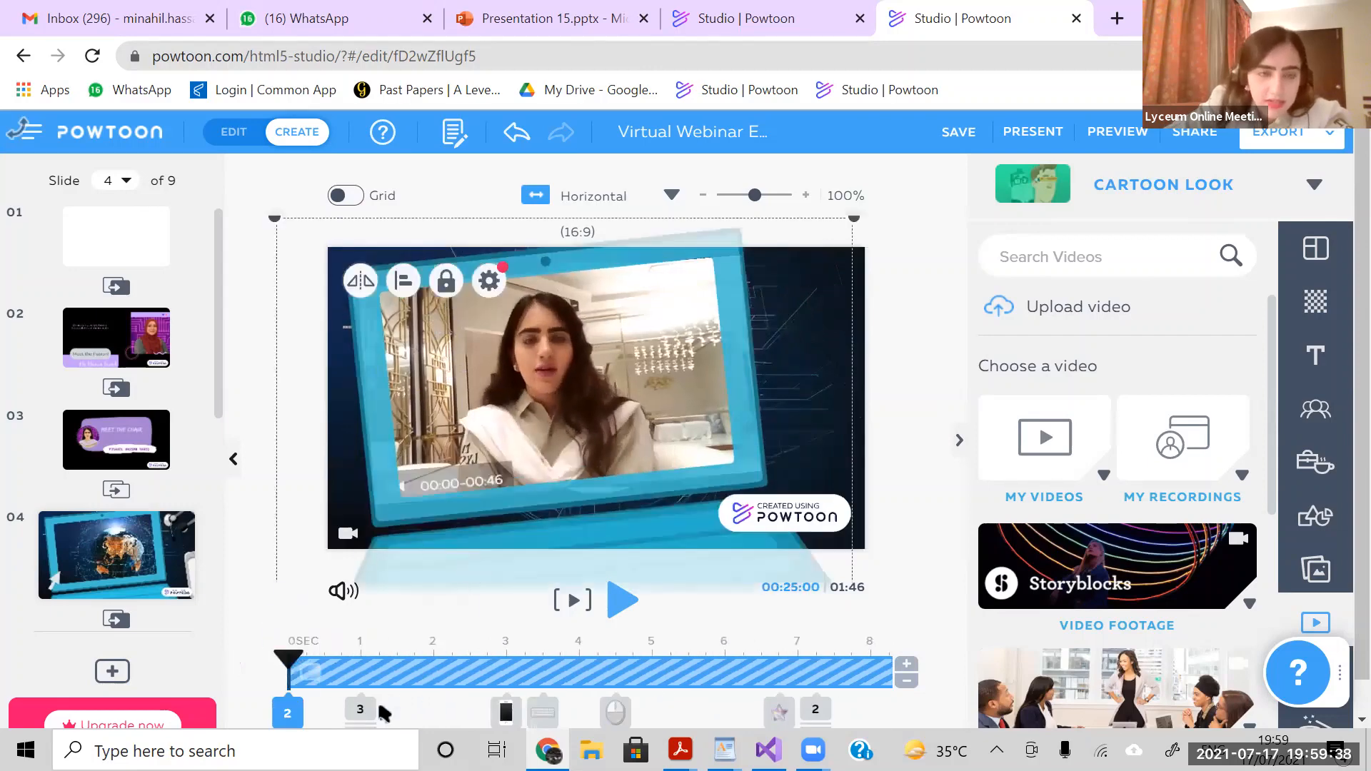
- Inspect the entrance and exit timing of slide 4's headset, tablet, phone, keyboard, mouse and star items between 1 and 6.75 seconds
left_click(358, 713)
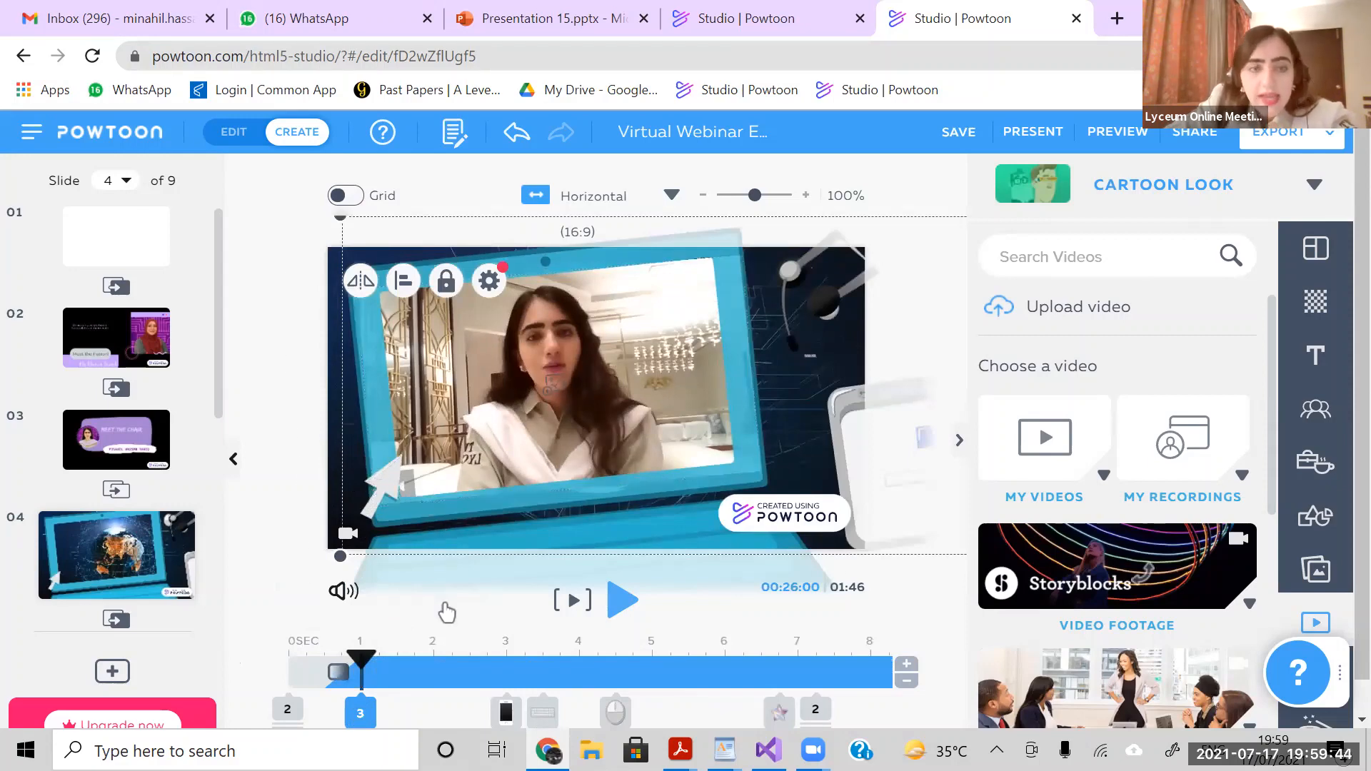
left_click(510, 711)
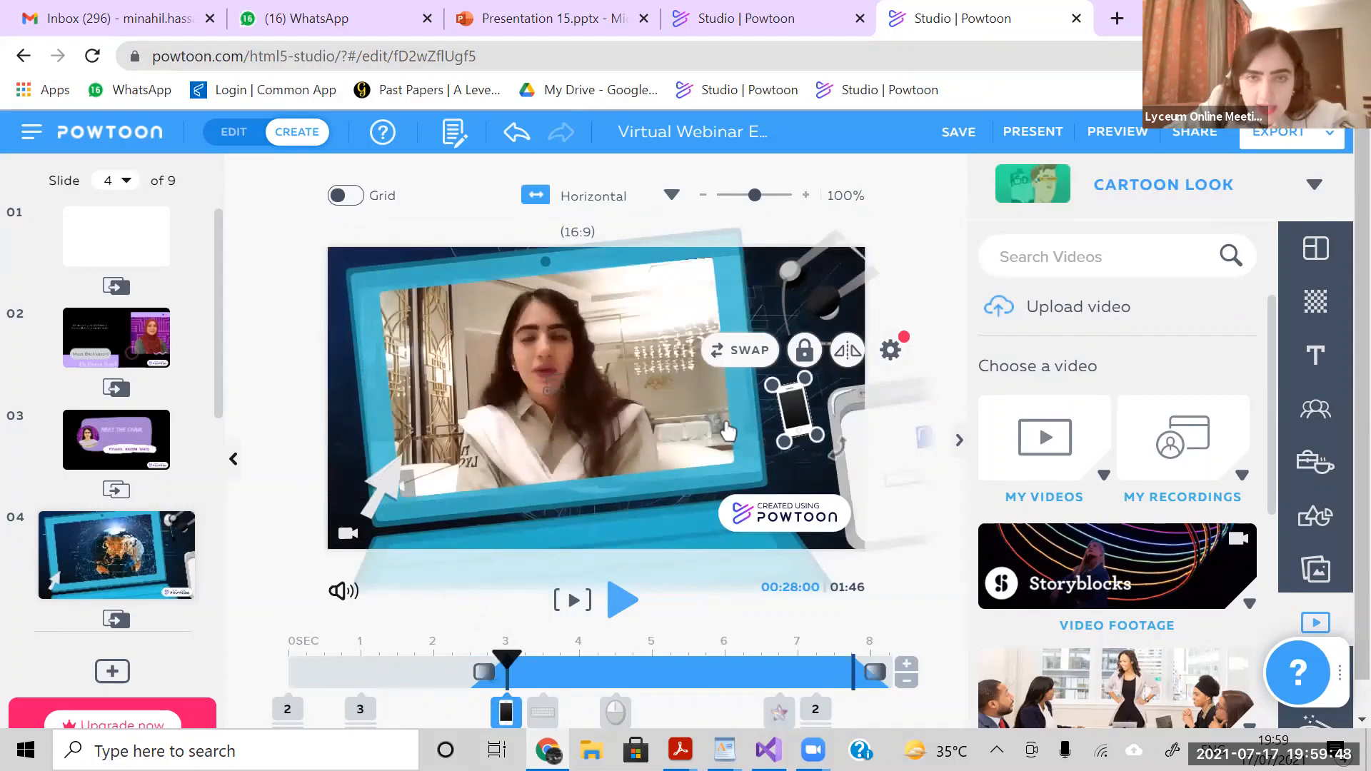
left_click(822, 282)
left_click(843, 442)
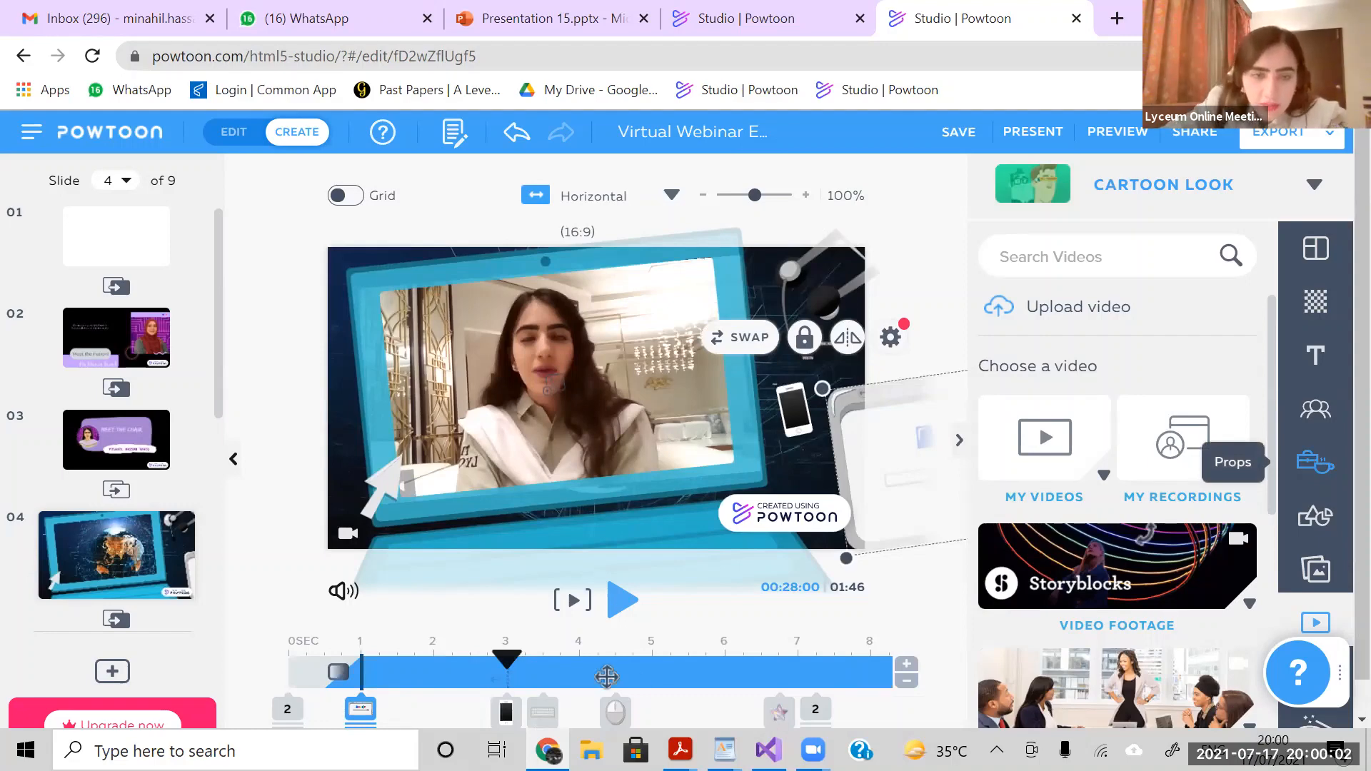
left_click(541, 712)
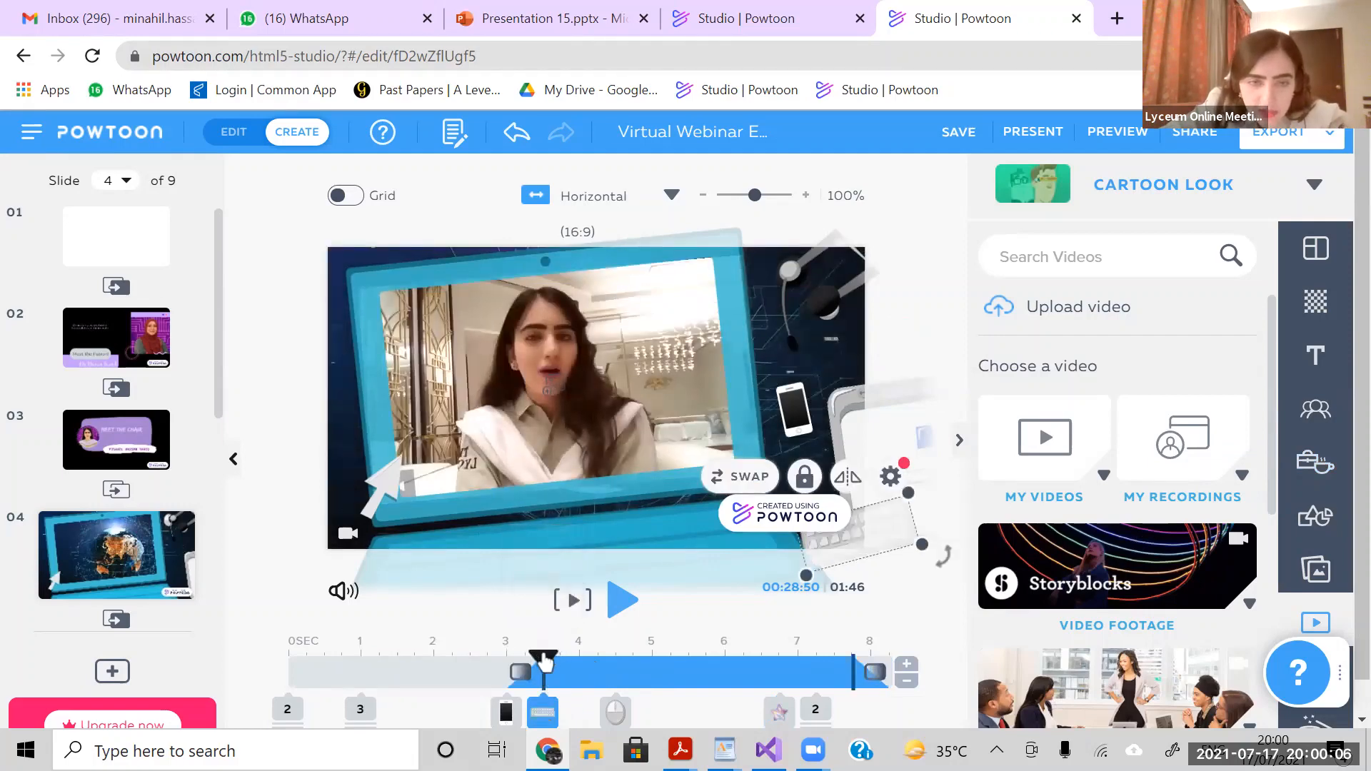
mouse_move(545, 663)
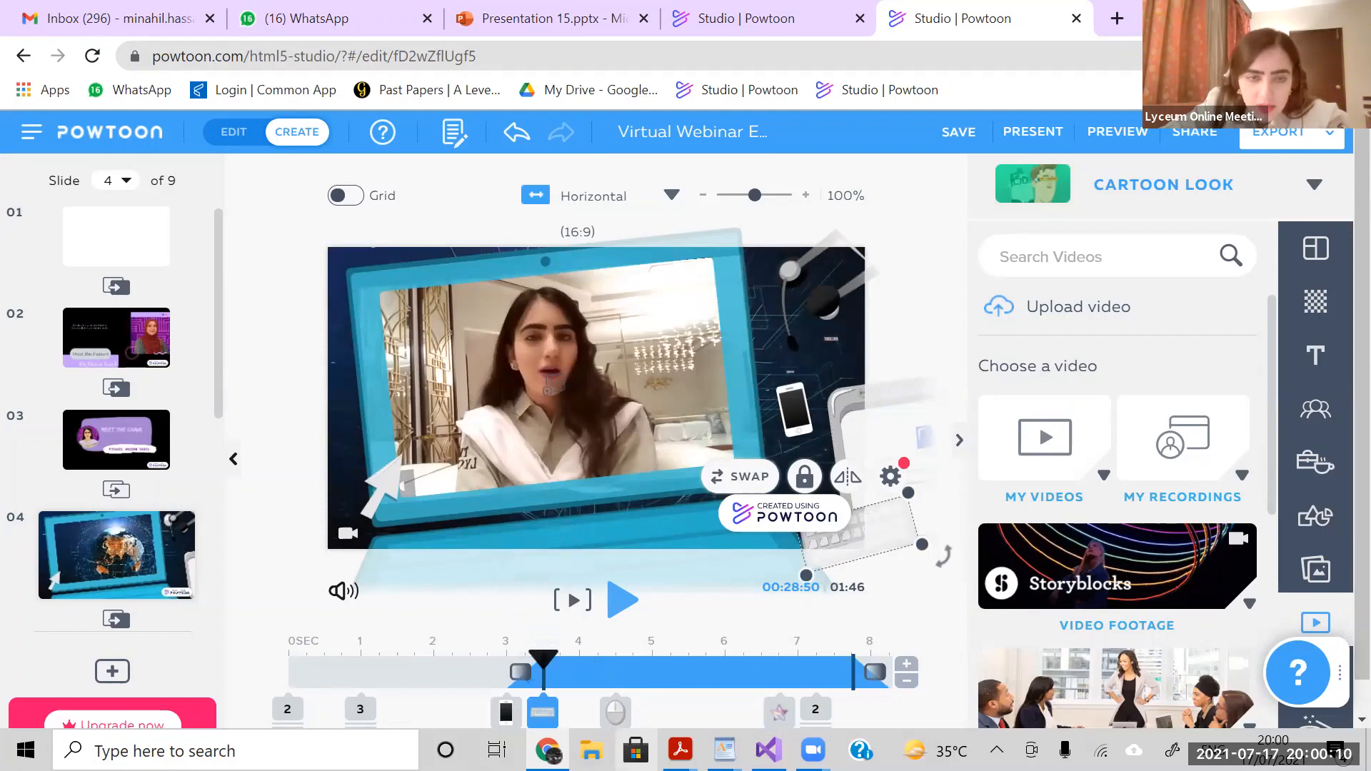
left_click(619, 709)
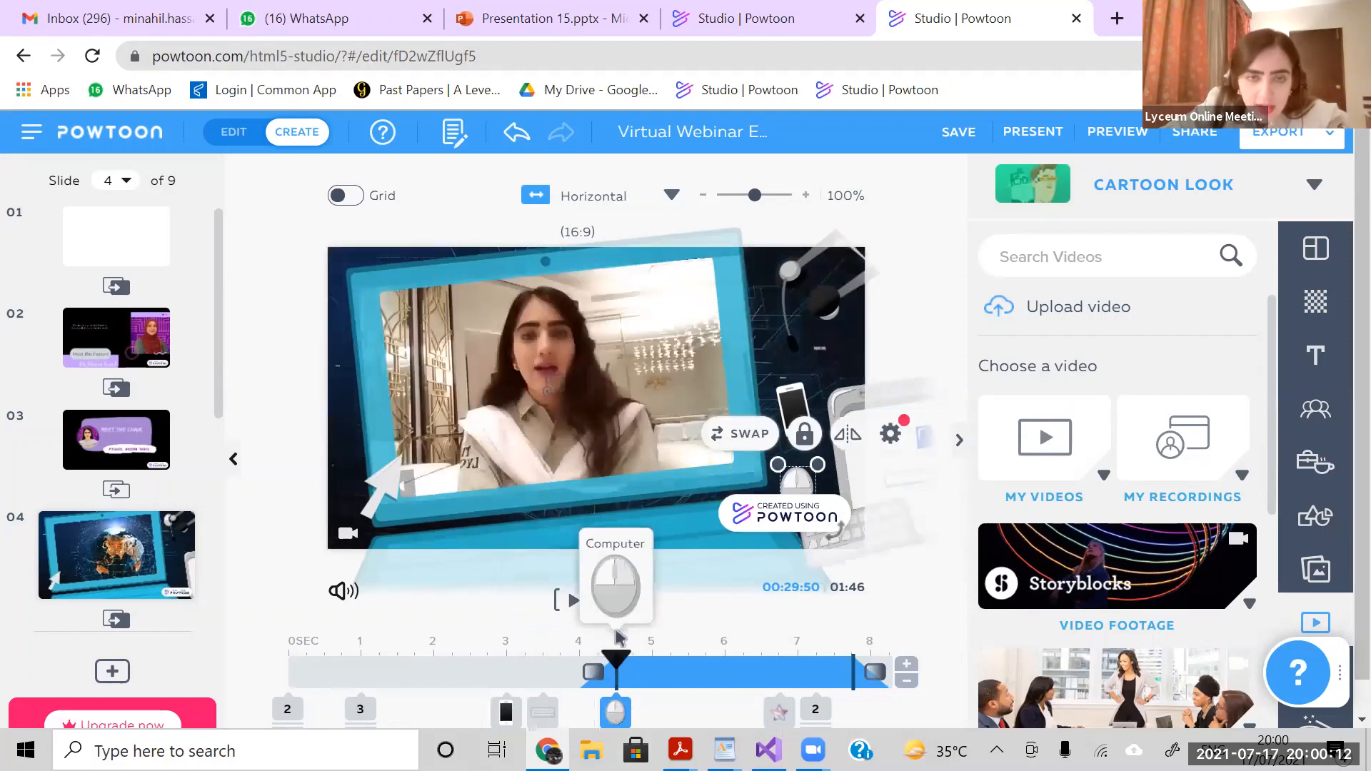
left_click(782, 709)
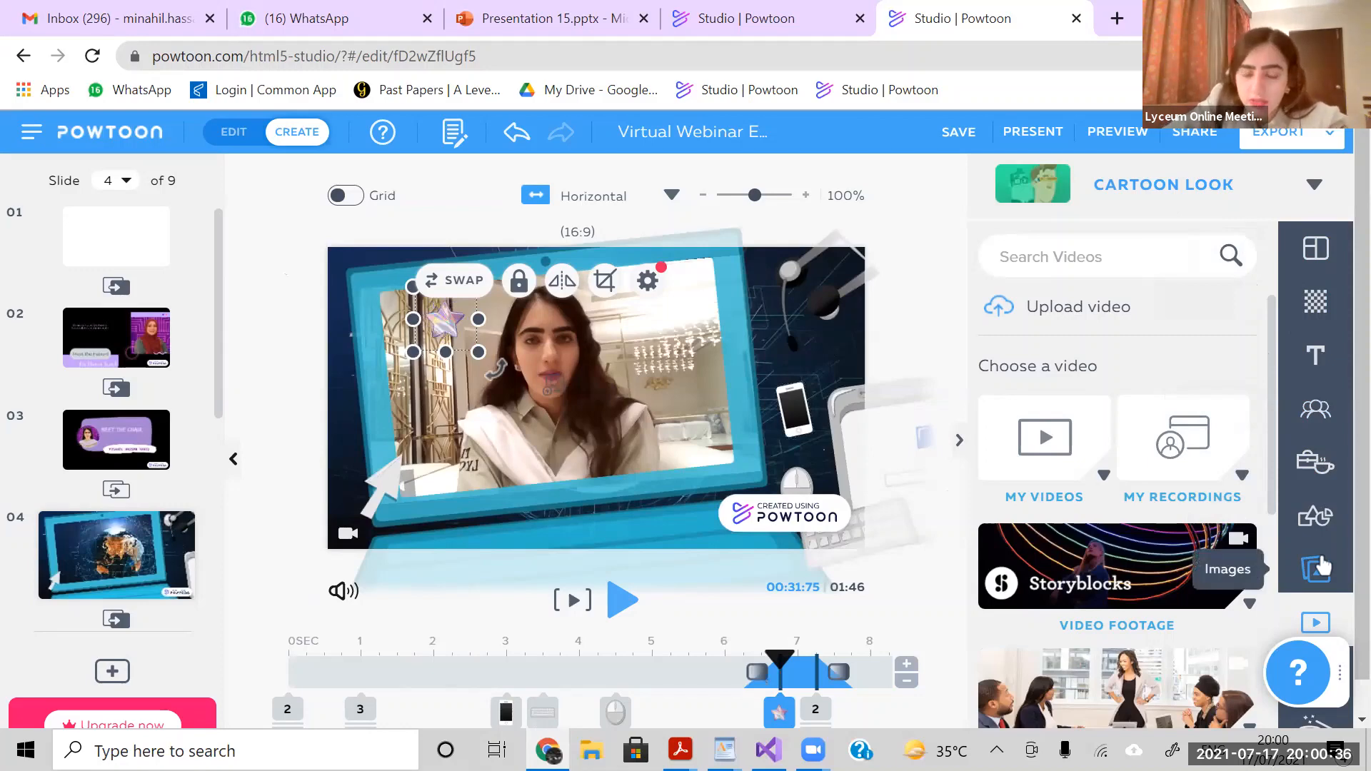
- Insert two copies of the holographic star from My Images on slide 4 and shrink one at the laptop screen's lower-left corner
left_click(1319, 569)
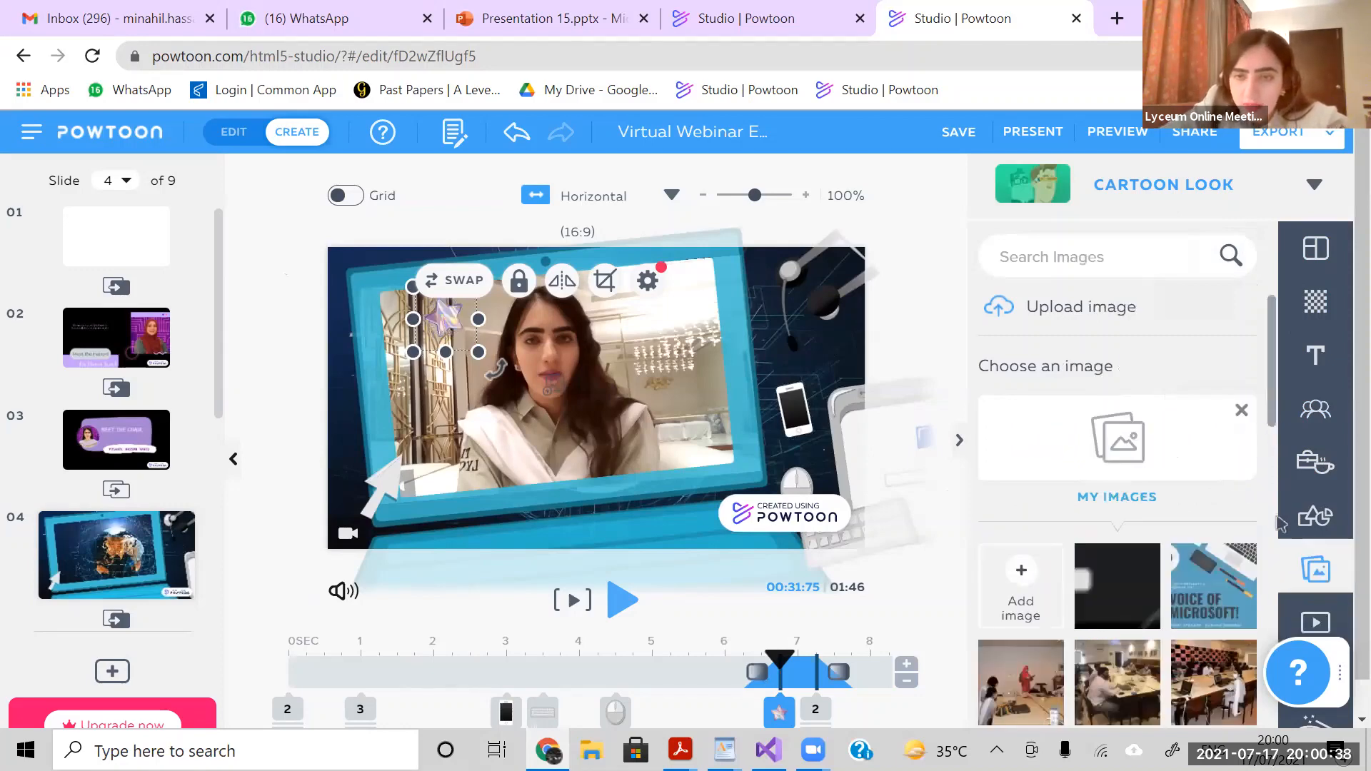
scroll(1277, 571, "down", 5)
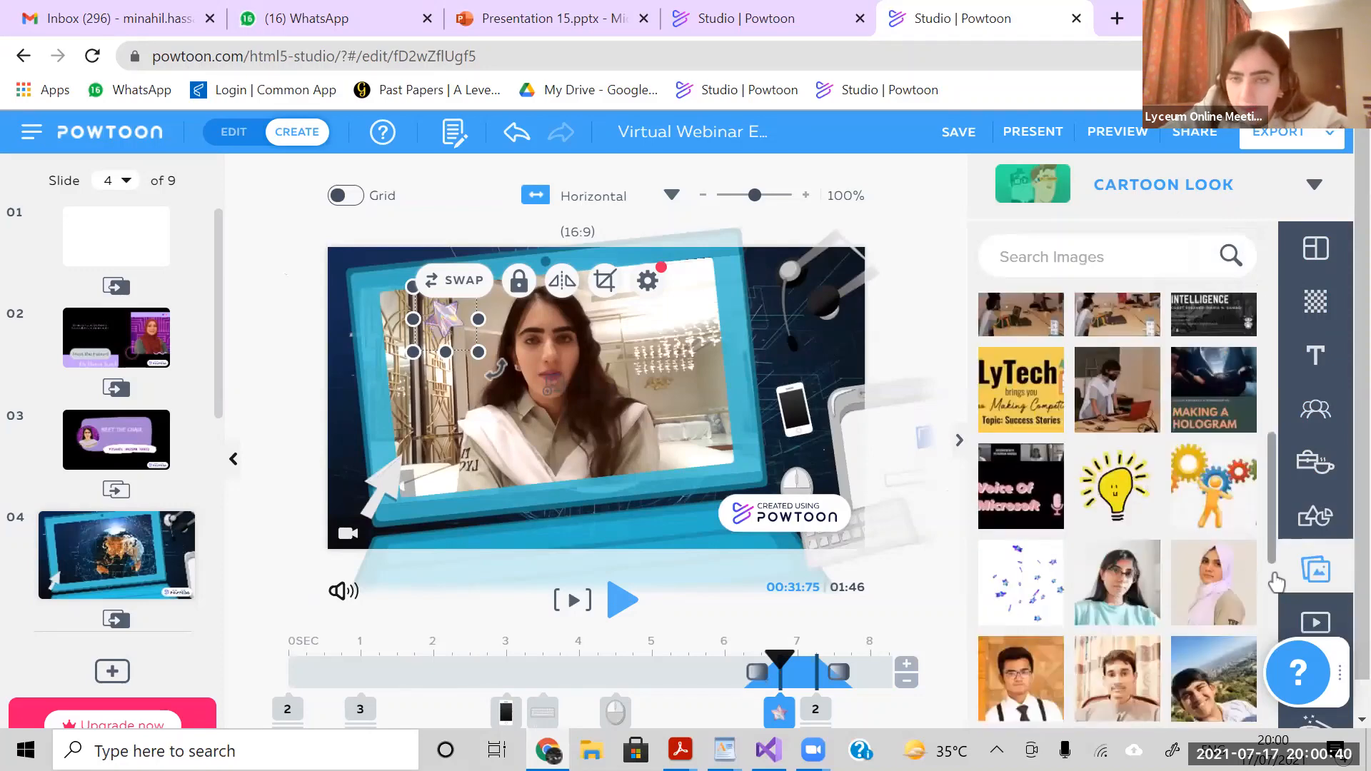
scroll(1276, 676, "down", 5)
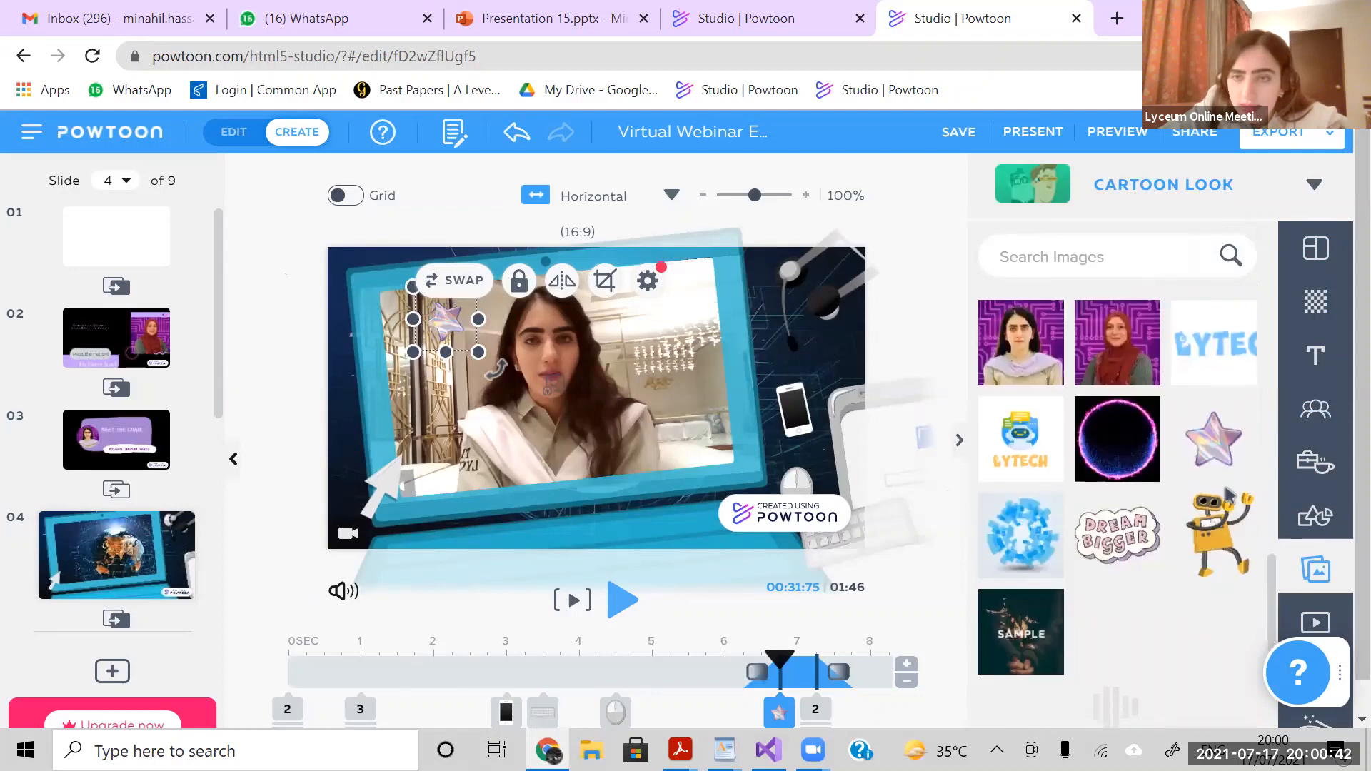
mouse_move(1215, 450)
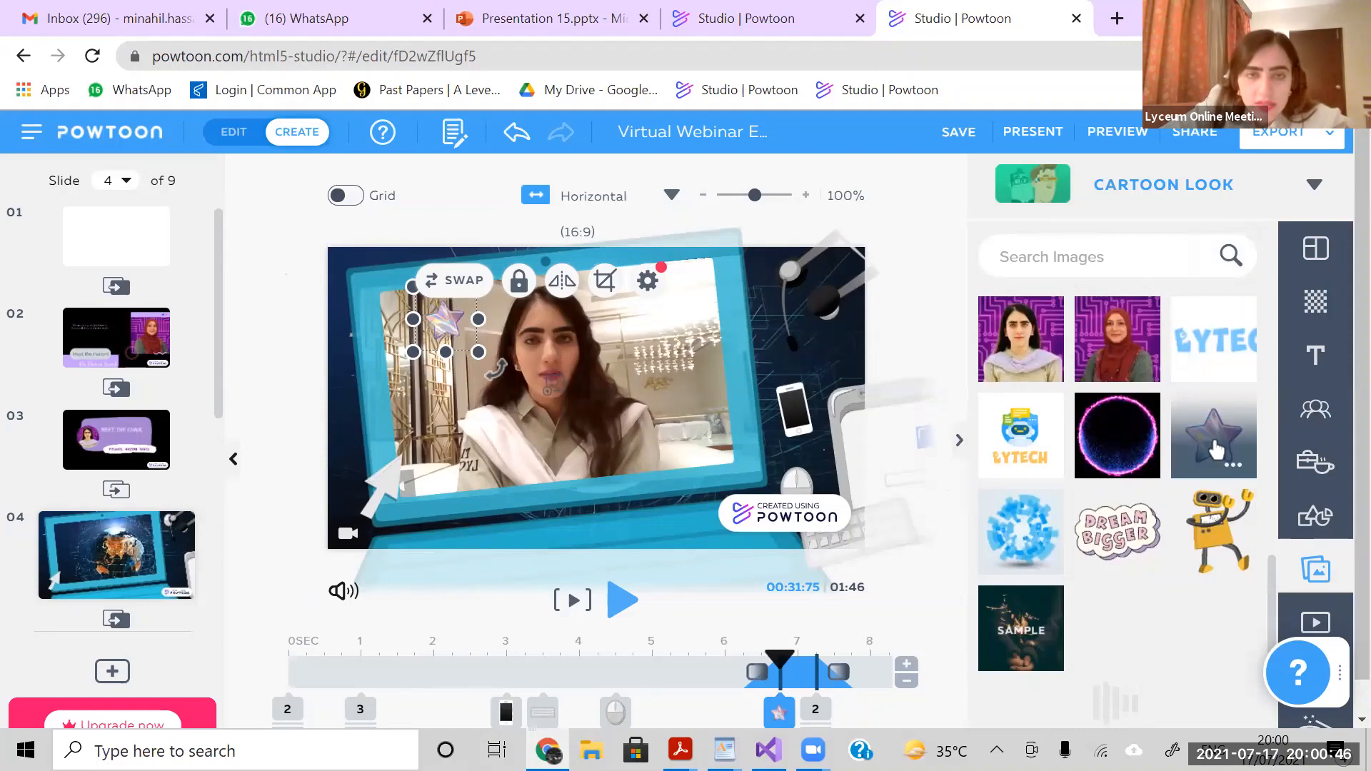
left_click(1217, 450)
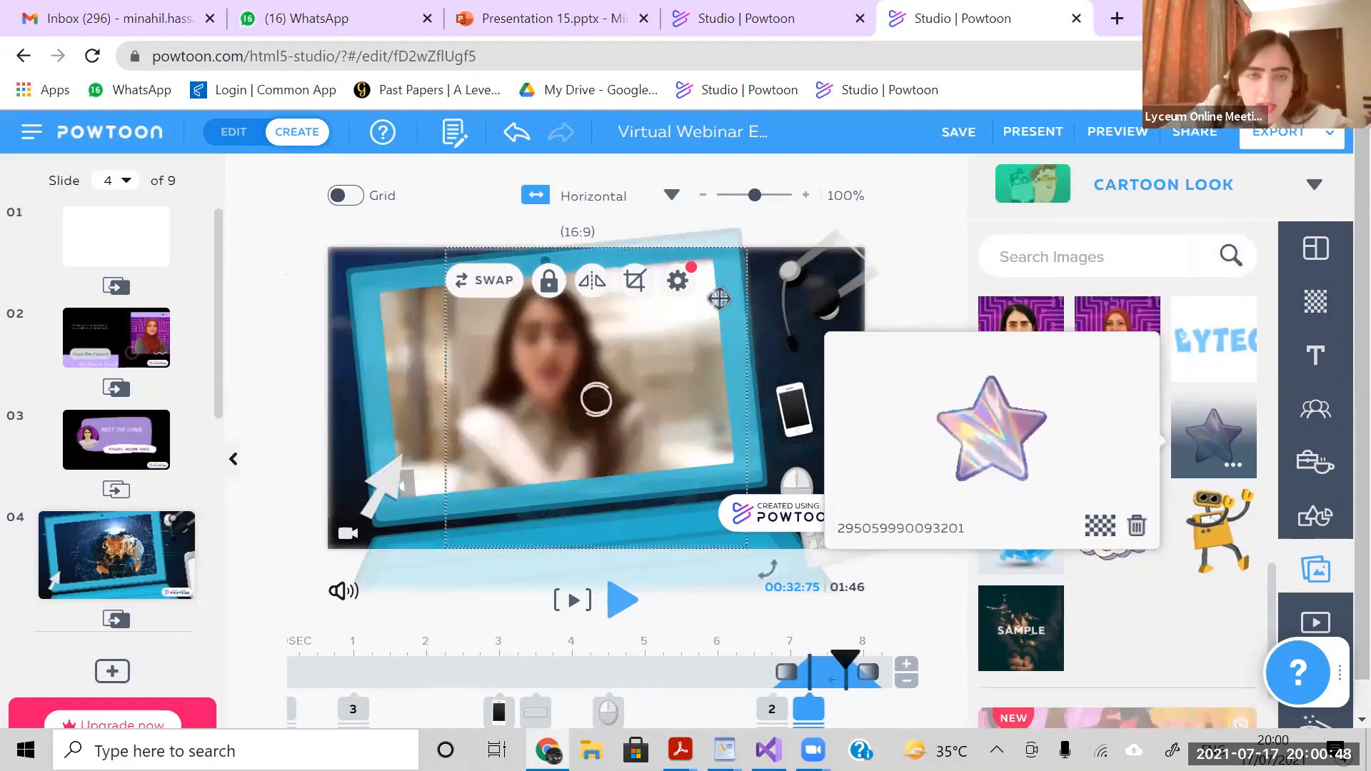
left_click_drag(719, 299, 532, 483)
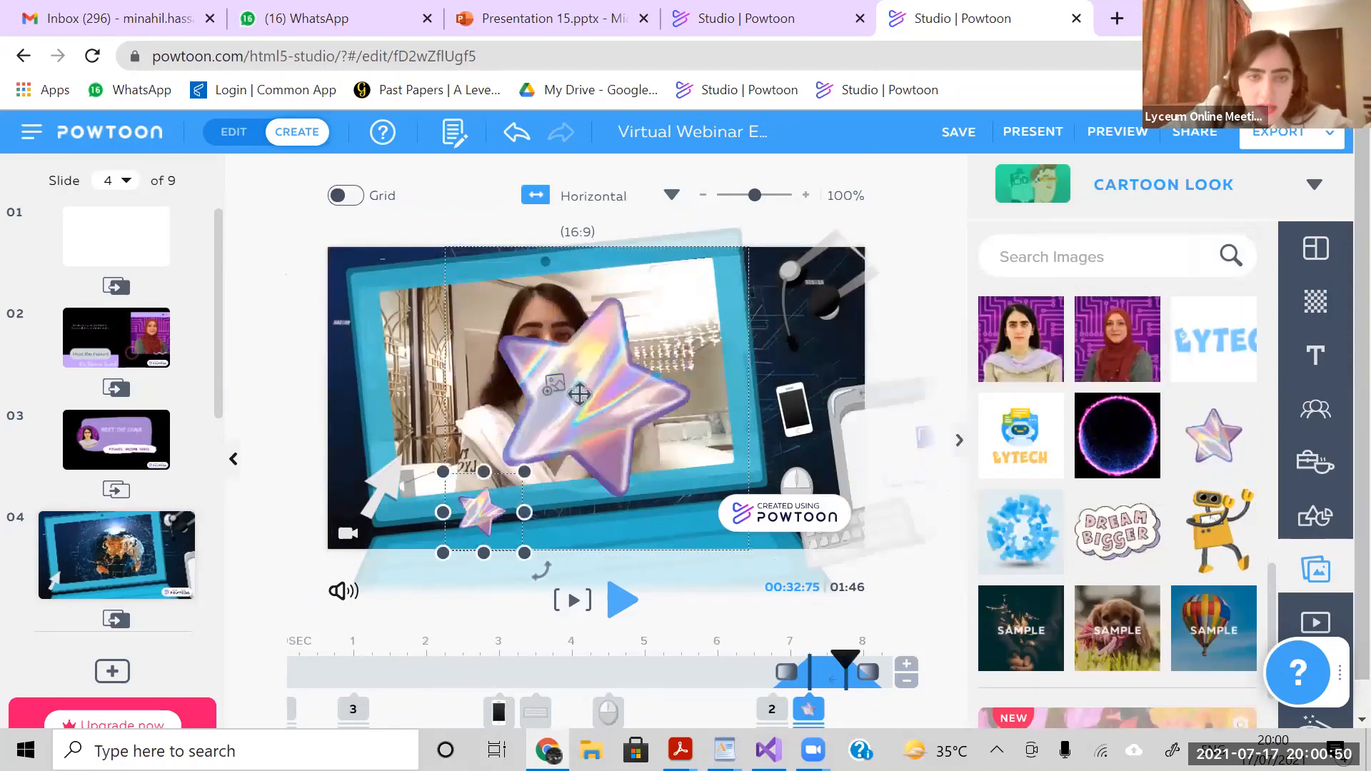
- Shrink the large star into the laptop screen's upper-right corner, and reduce the other new star and place it in the upper-left corner
left_click(750, 249)
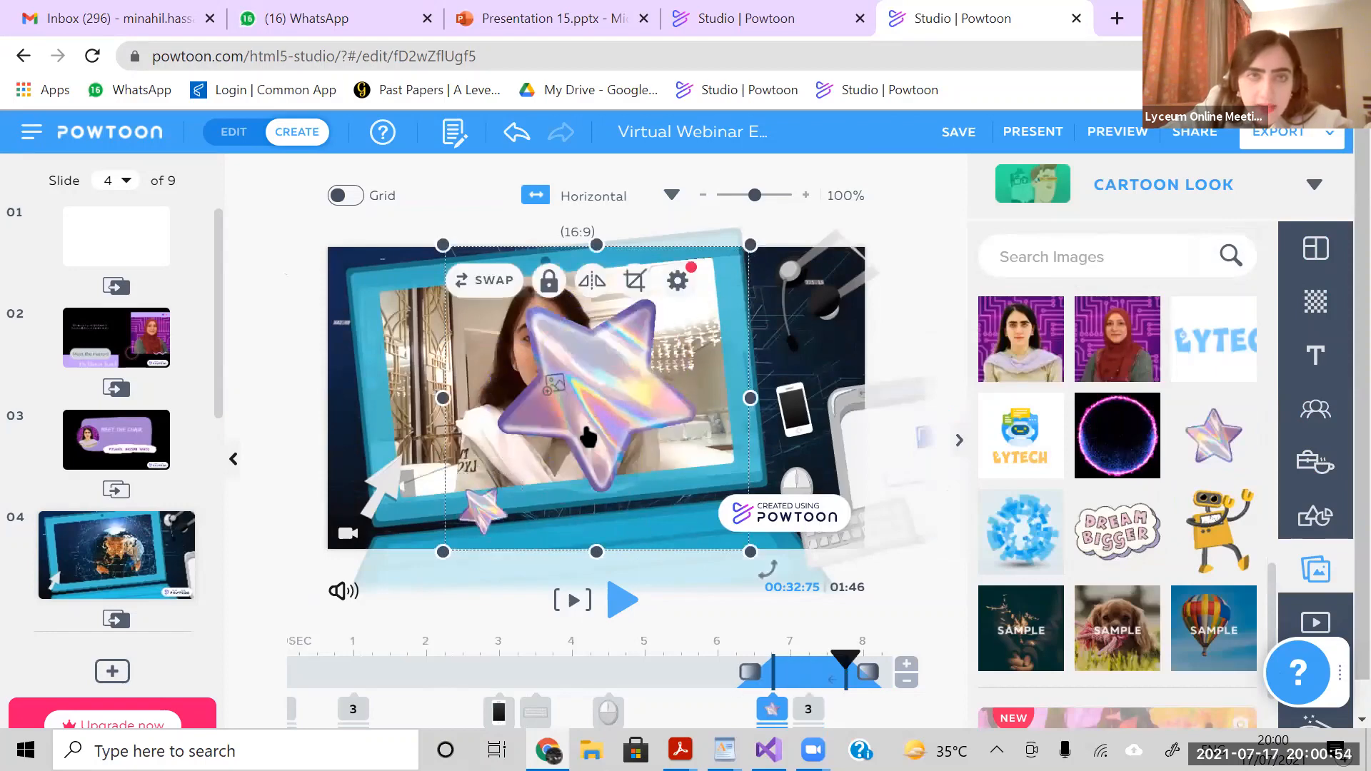
left_click_drag(475, 516, 672, 242)
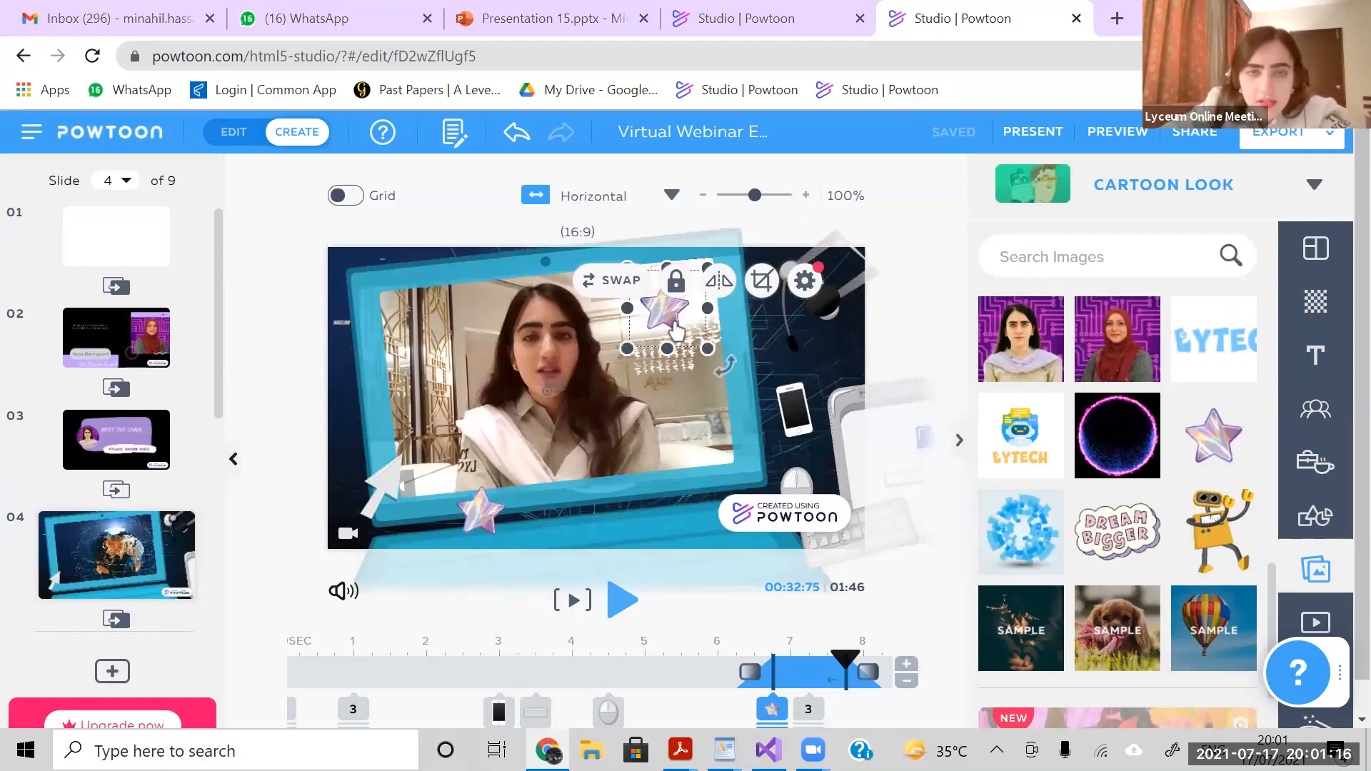
left_click_drag(628, 348, 672, 323)
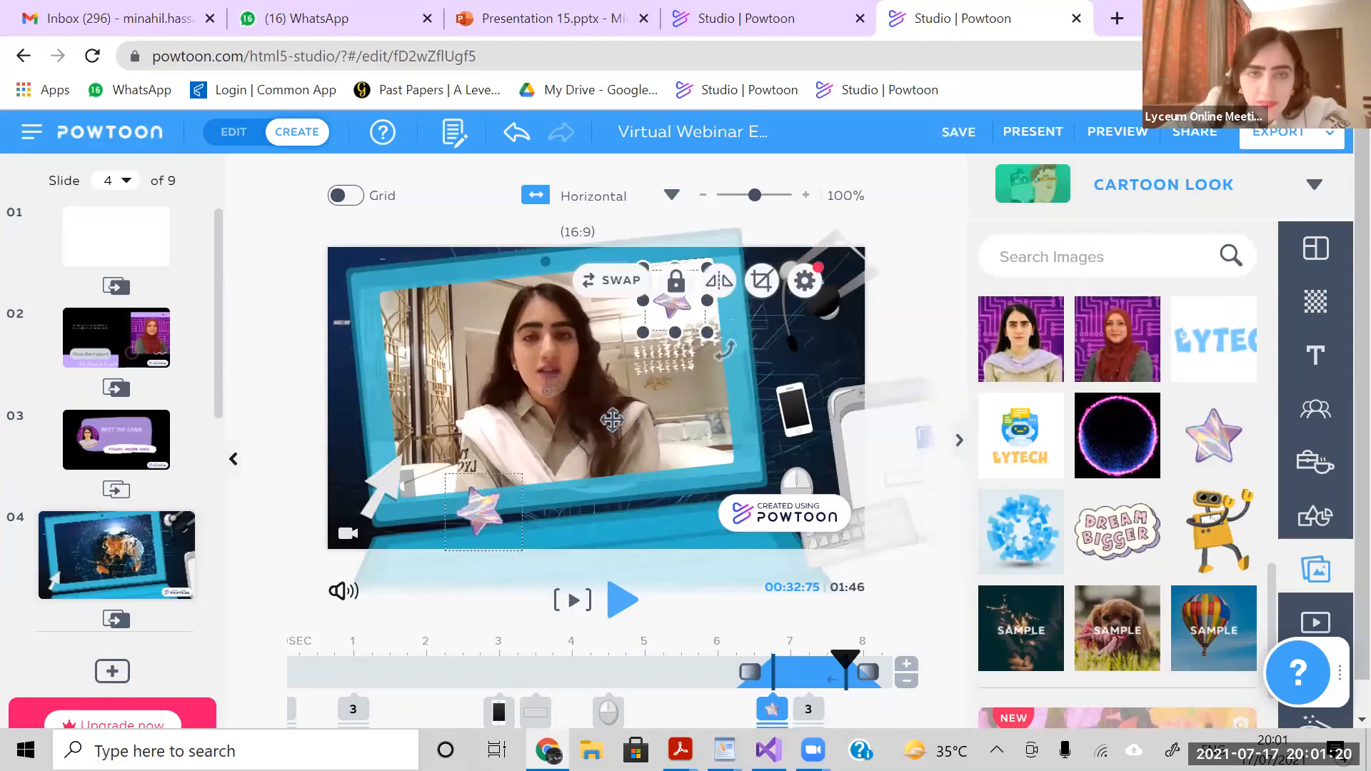
left_click_drag(484, 515, 707, 366)
left_click_drag(651, 407, 422, 315)
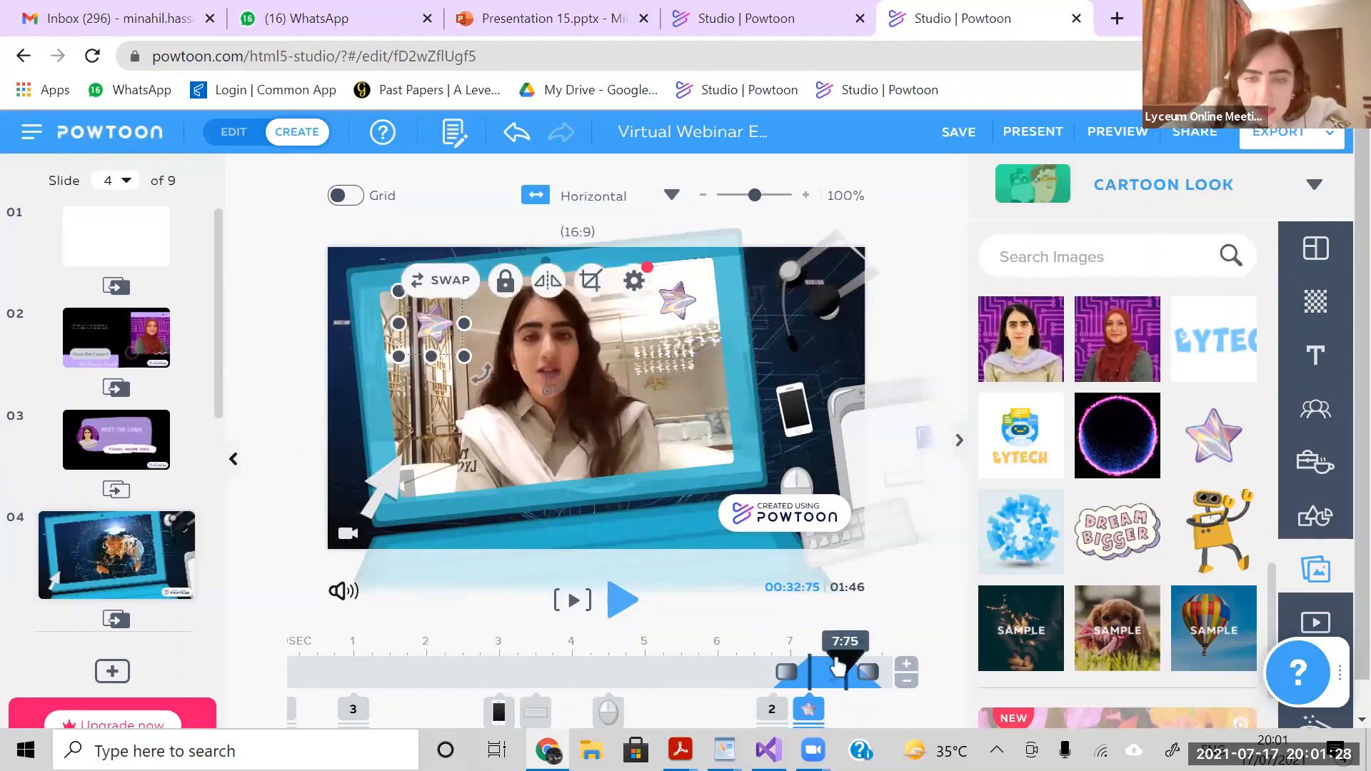
- Play slide 4 from its 6-second mark to check the stars and the robot image, and pause at about 10 seconds
left_click_drag(837, 668, 729, 672)
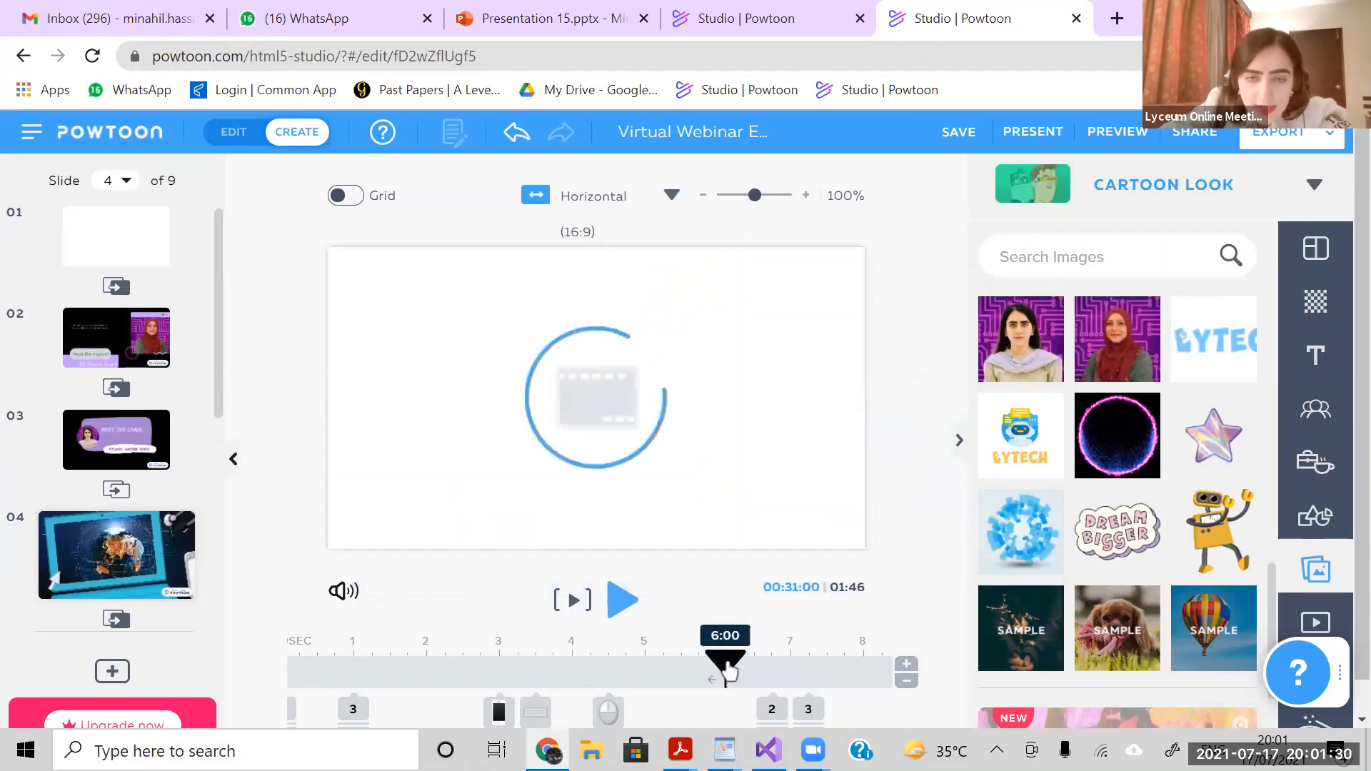
left_click(623, 602)
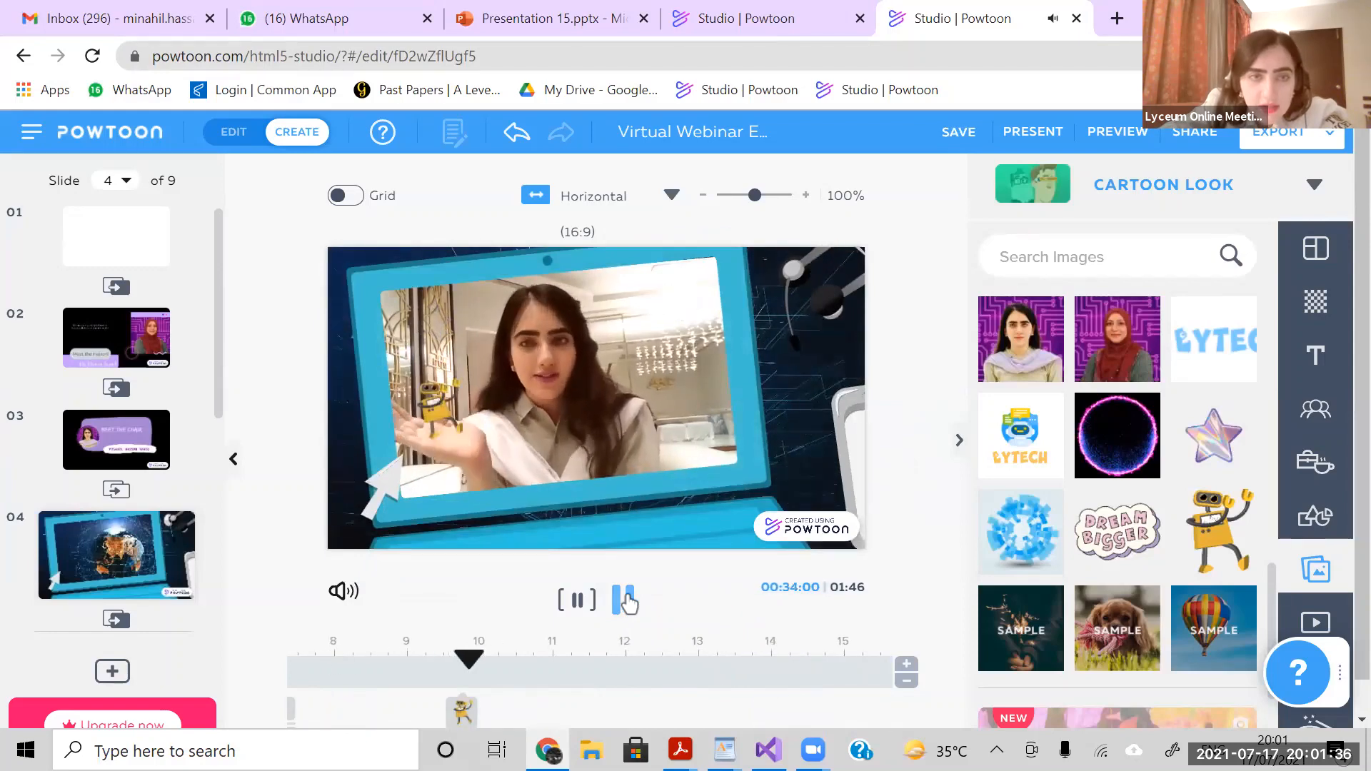
left_click(626, 601)
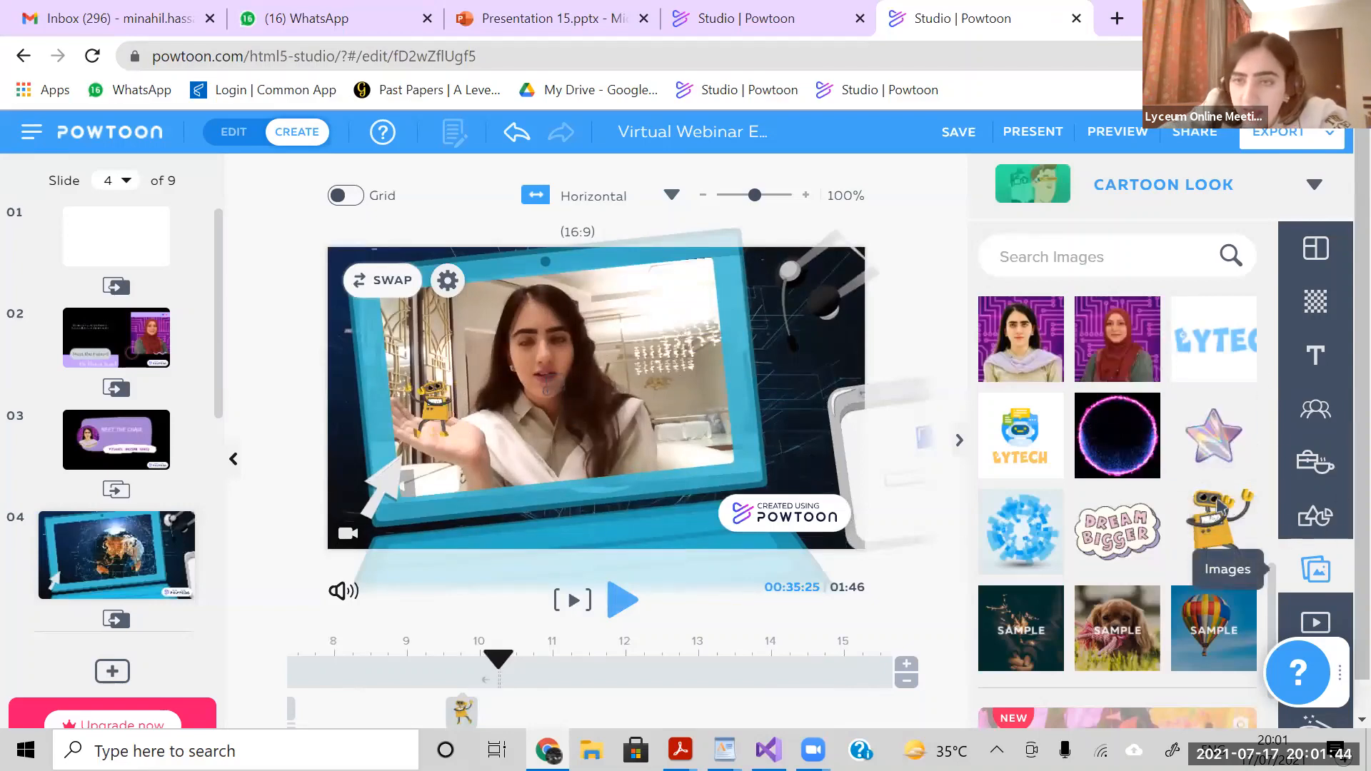
mouse_move(1218, 534)
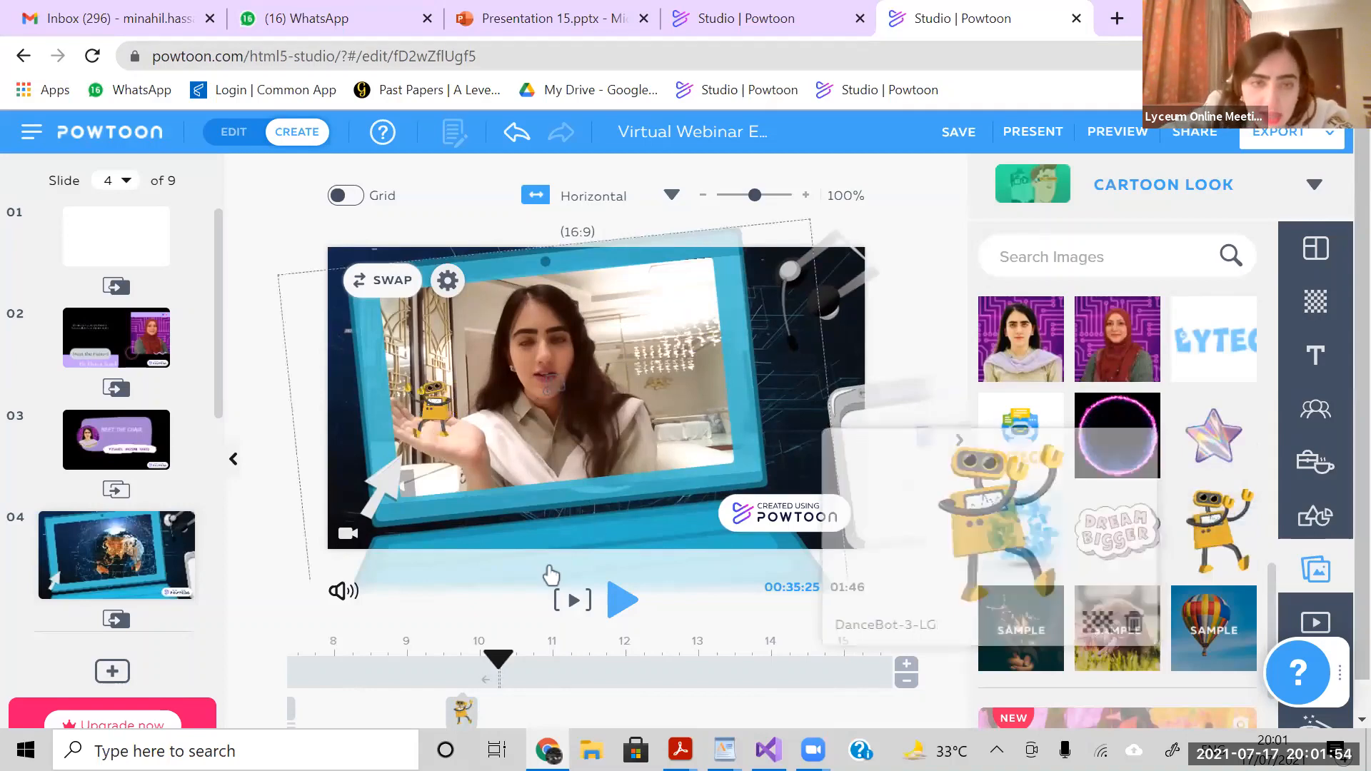
- Check the robot image's exit timing on slide 4, and play on from about 10 seconds to 12.5 seconds
left_click(461, 710)
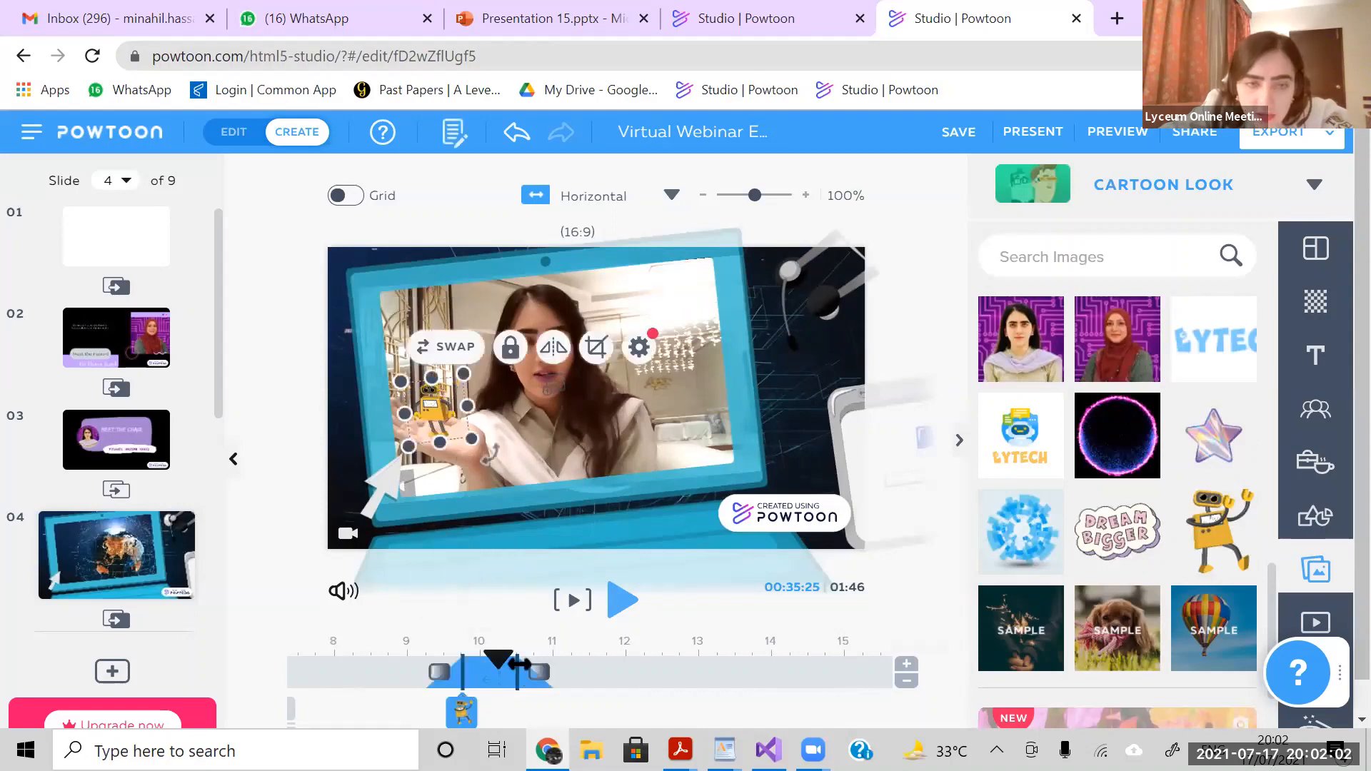
mouse_move(519, 663)
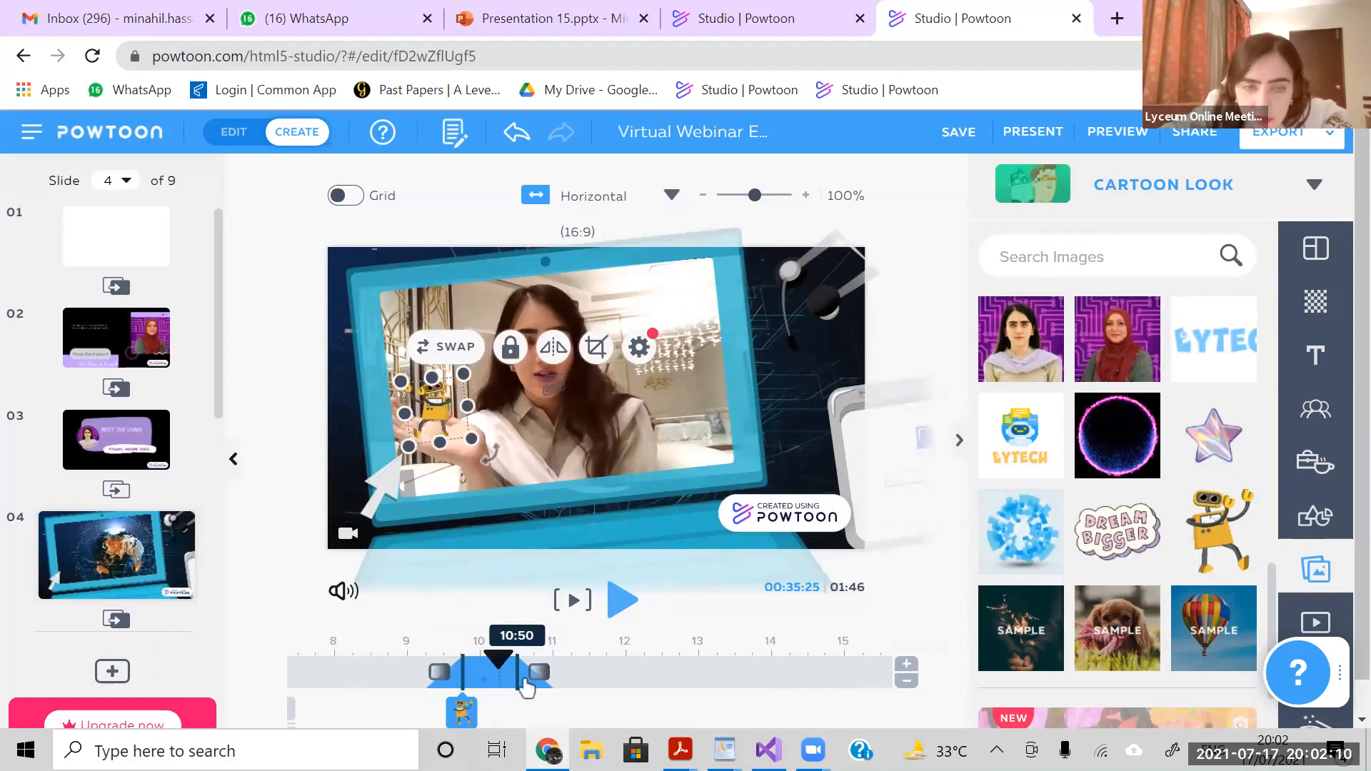
left_click(620, 602)
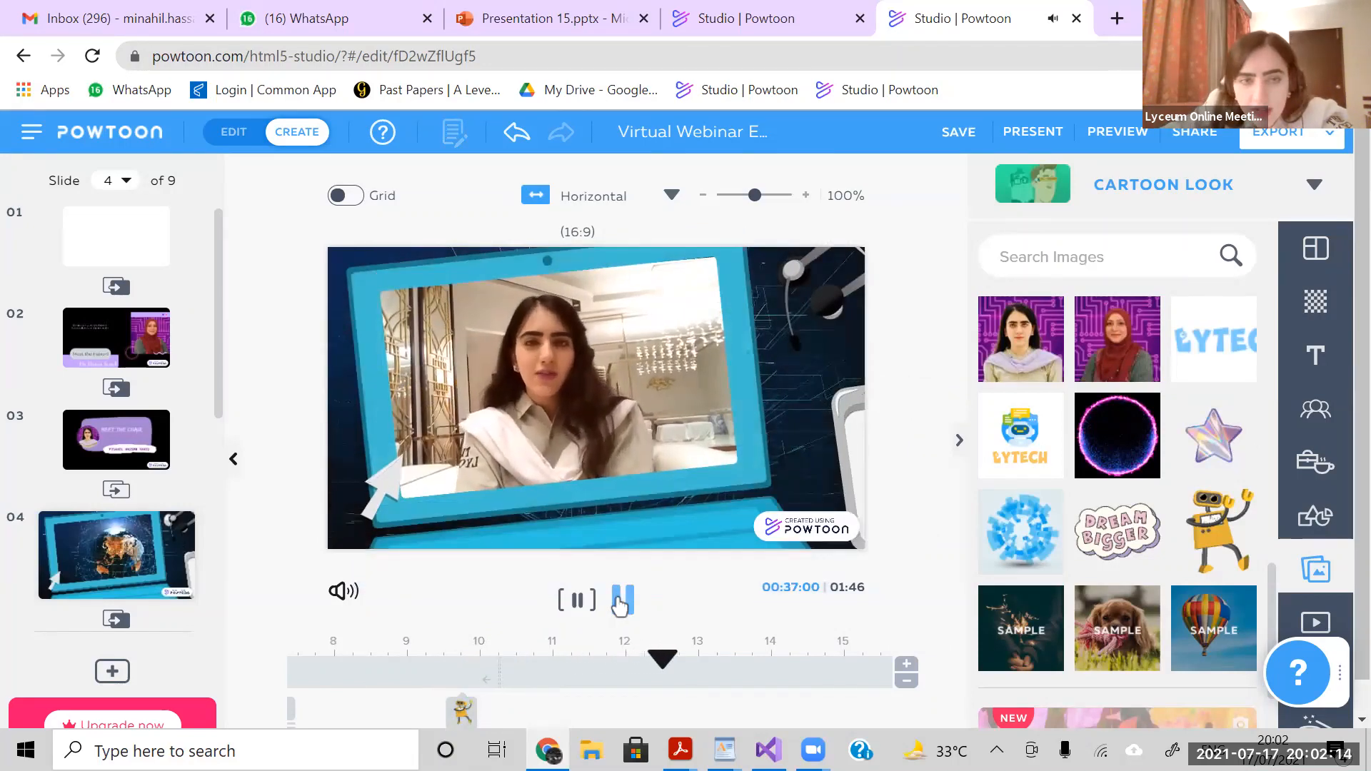
left_click(619, 602)
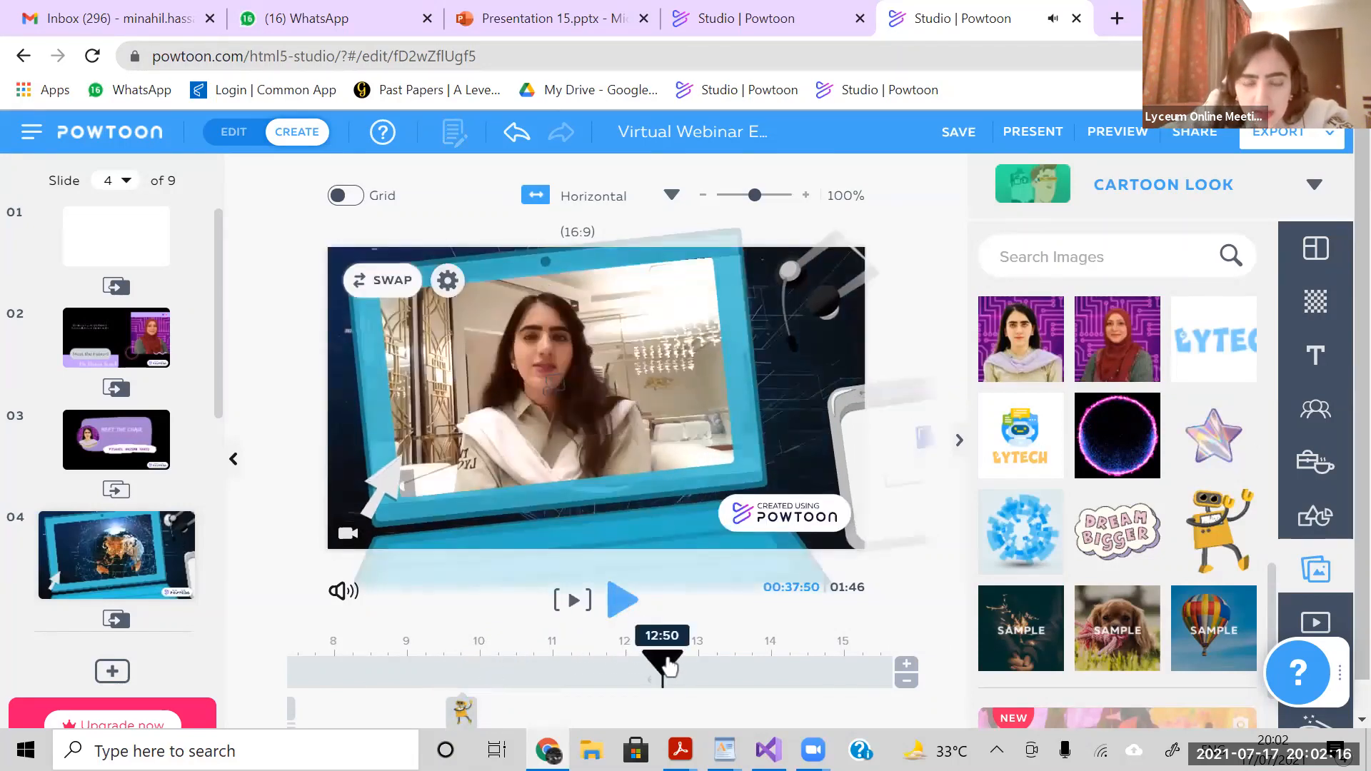
- Insert the Lytech robot logo from My Images at about 17.5 seconds on slide 4, shrink it and move it over the laptop screen's right half
left_click(828, 659)
left_click(613, 713)
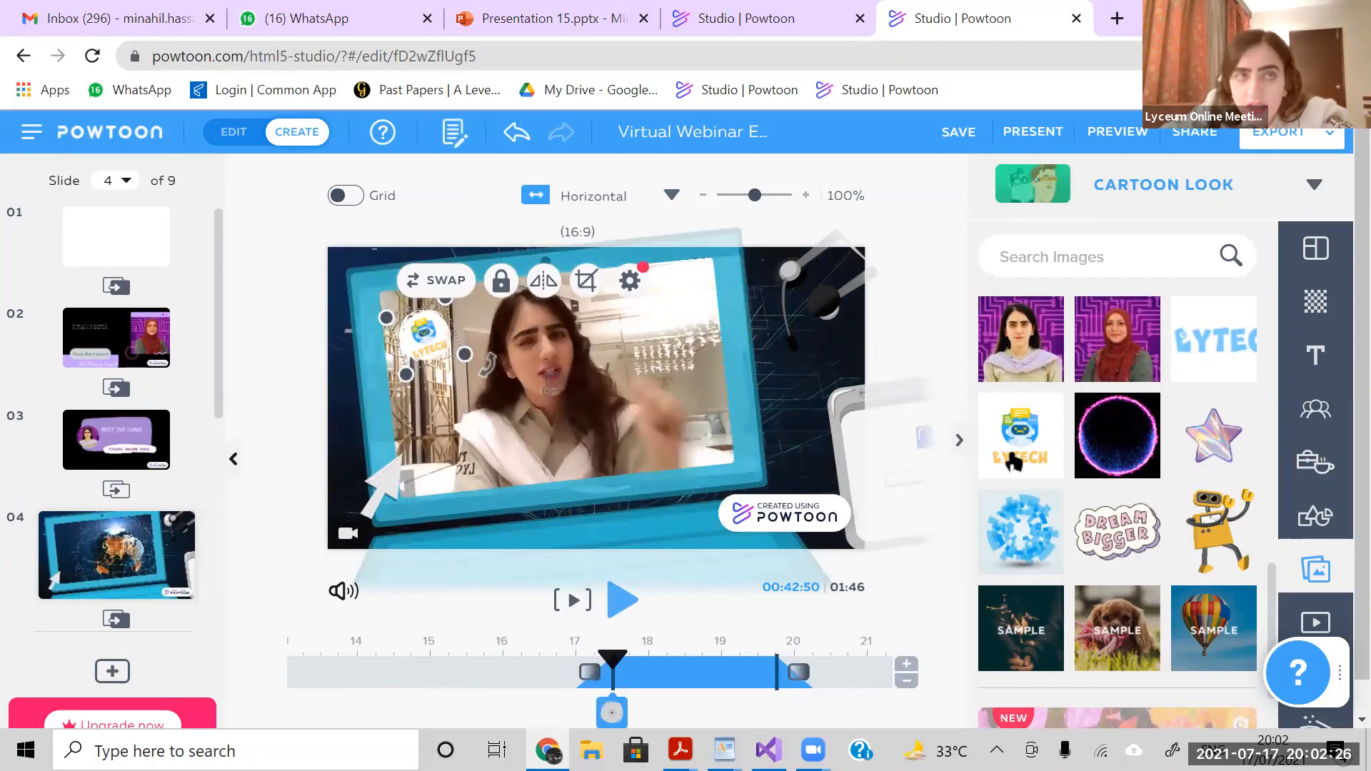
mouse_move(1015, 460)
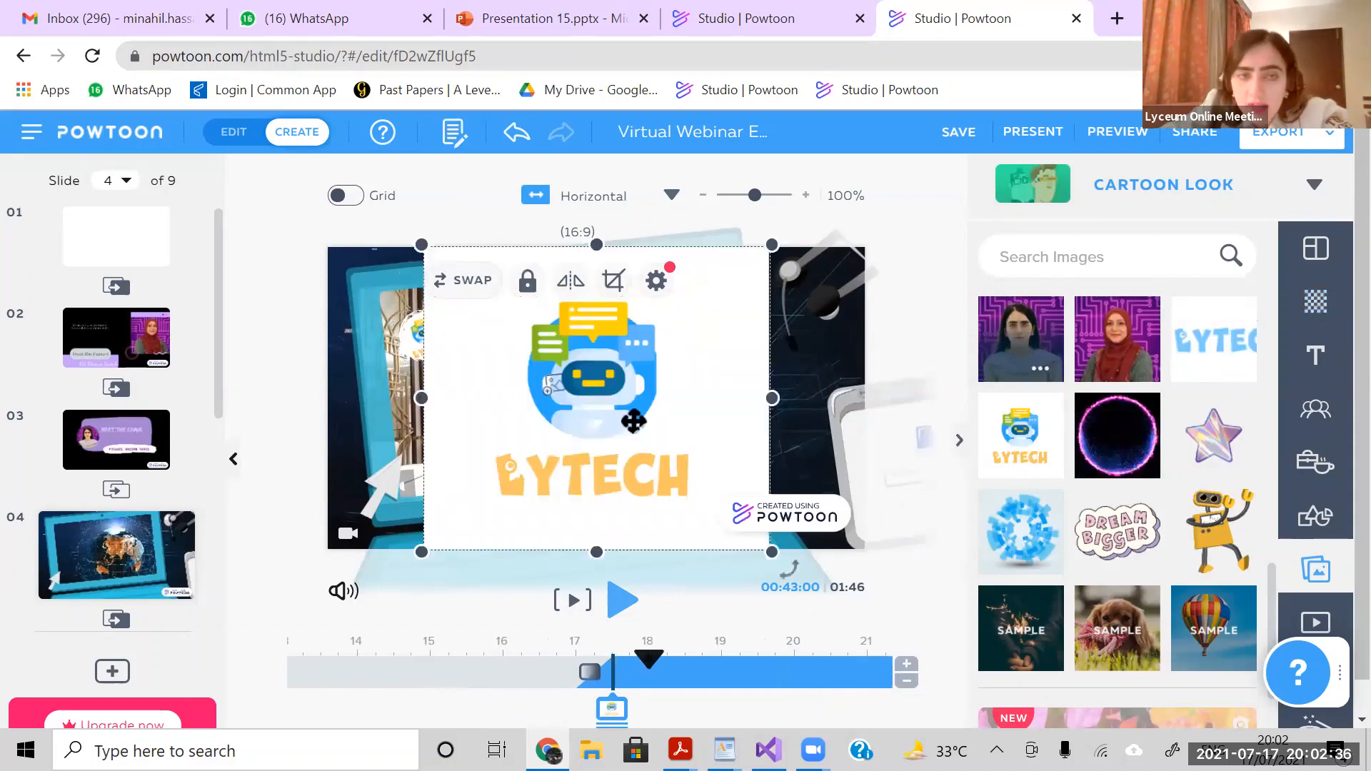
left_click_drag(772, 247, 651, 350)
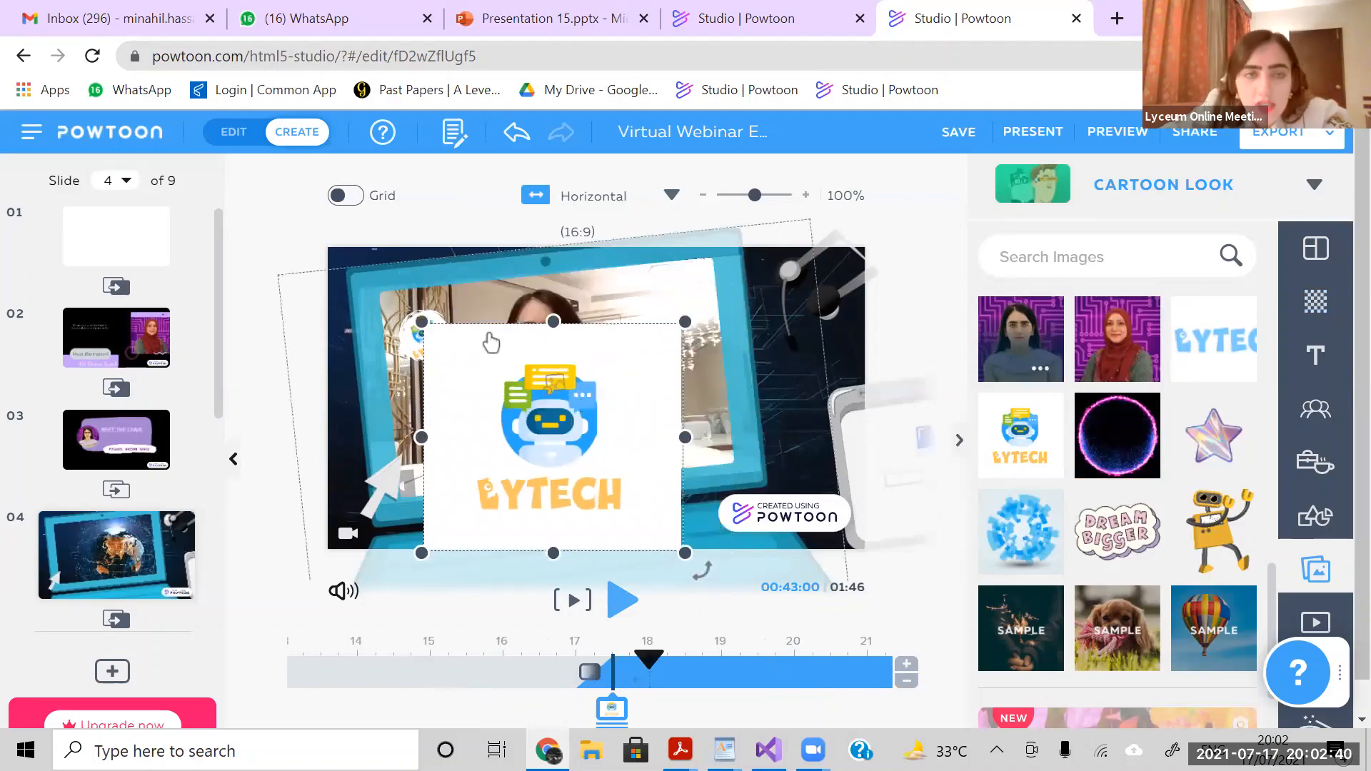
left_click_drag(455, 427, 575, 350)
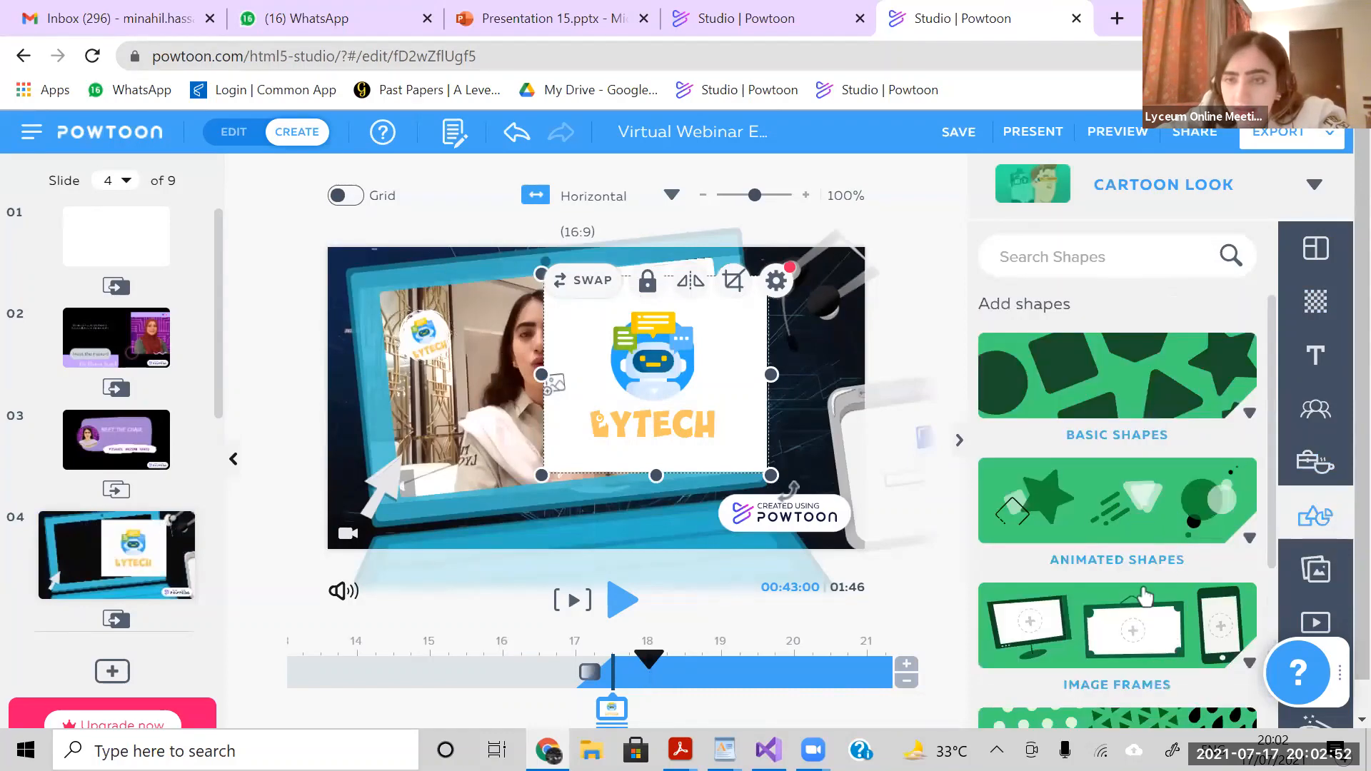
- Add the round brush-stroke image frame from the Image Frames shapes to slide 4
scroll(1120, 632, "down", 4)
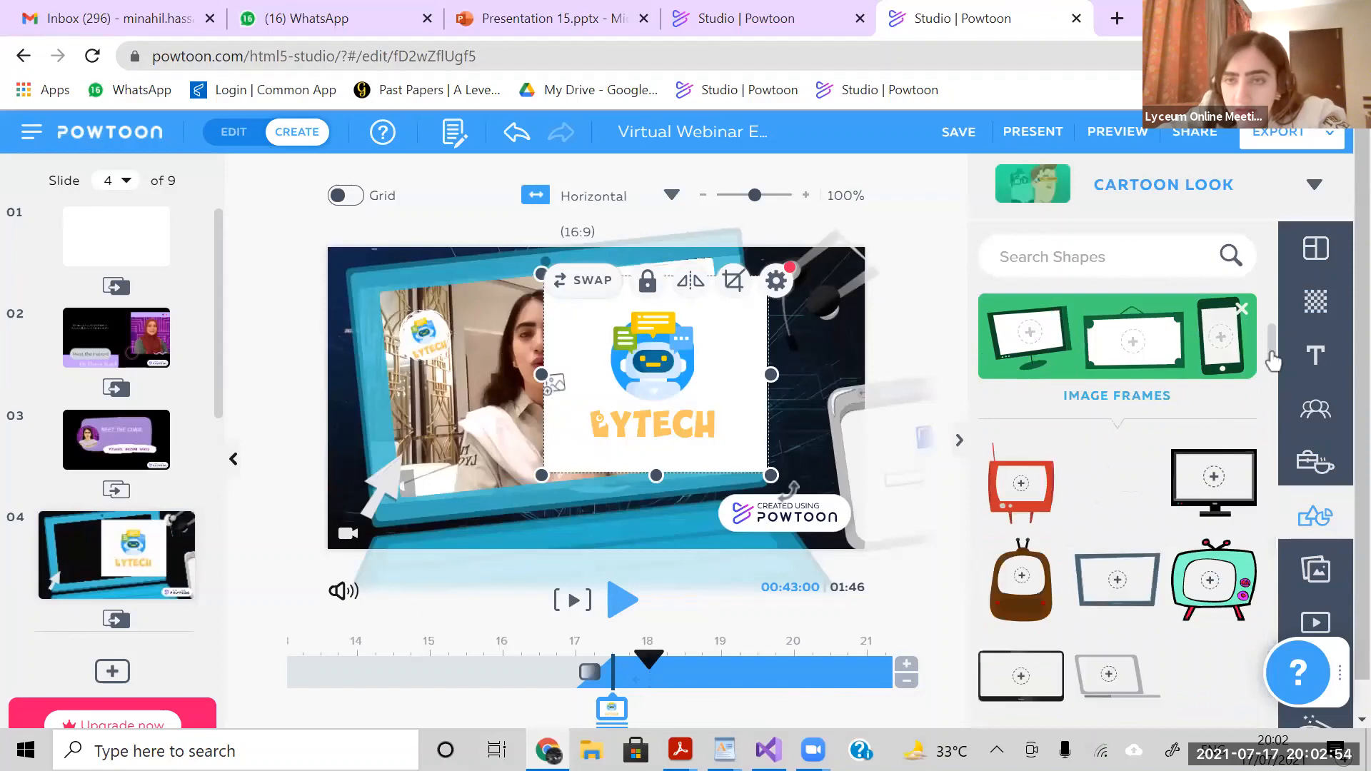
scroll(1276, 413, "down", 3)
scroll(1277, 413, "down", 5)
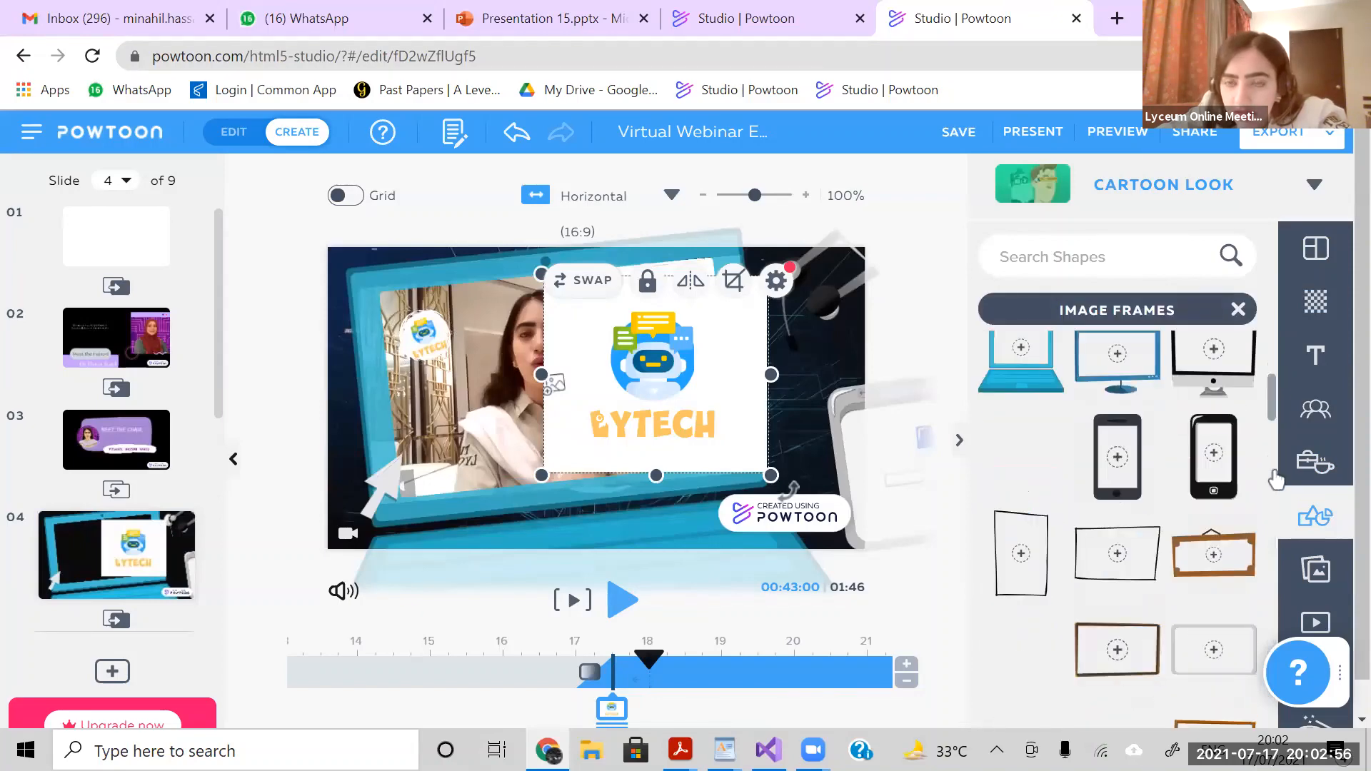
scroll(1213, 477, "down", 1)
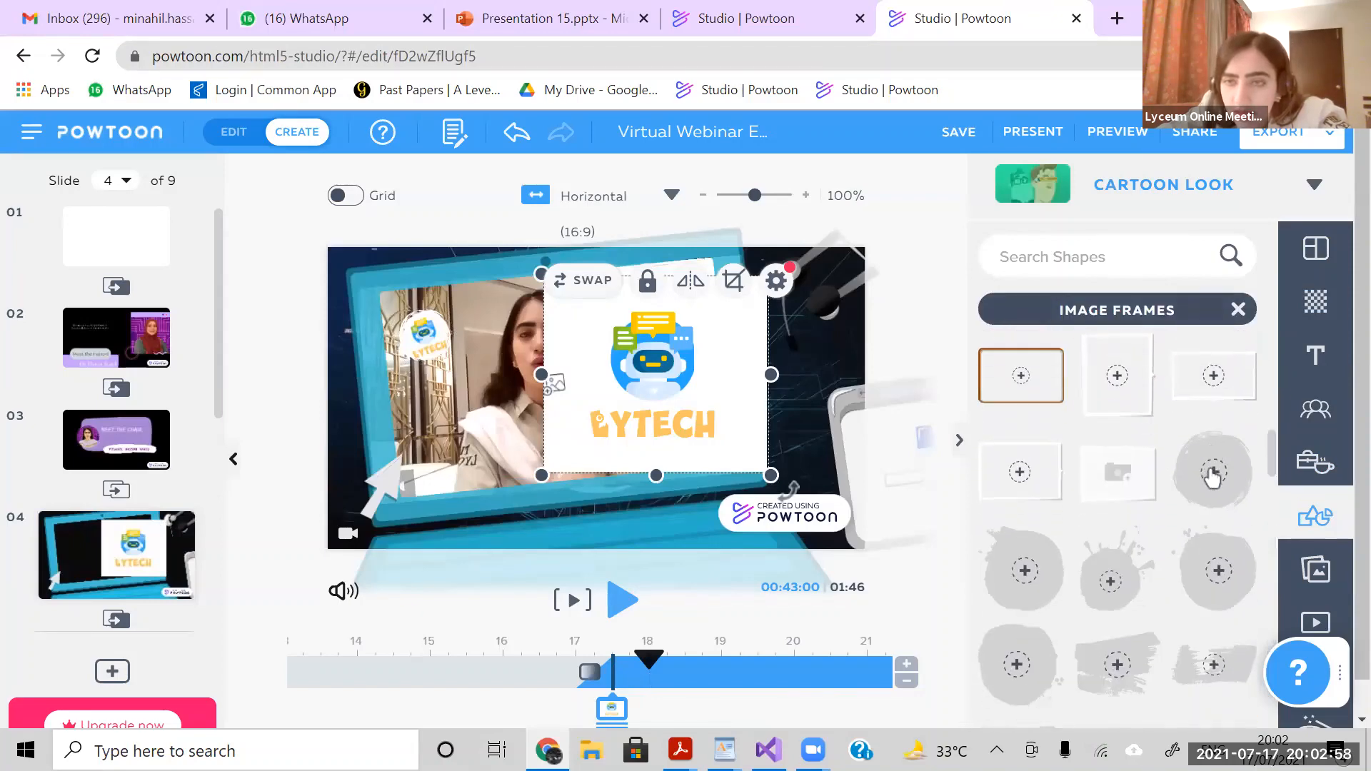
left_click(1212, 477)
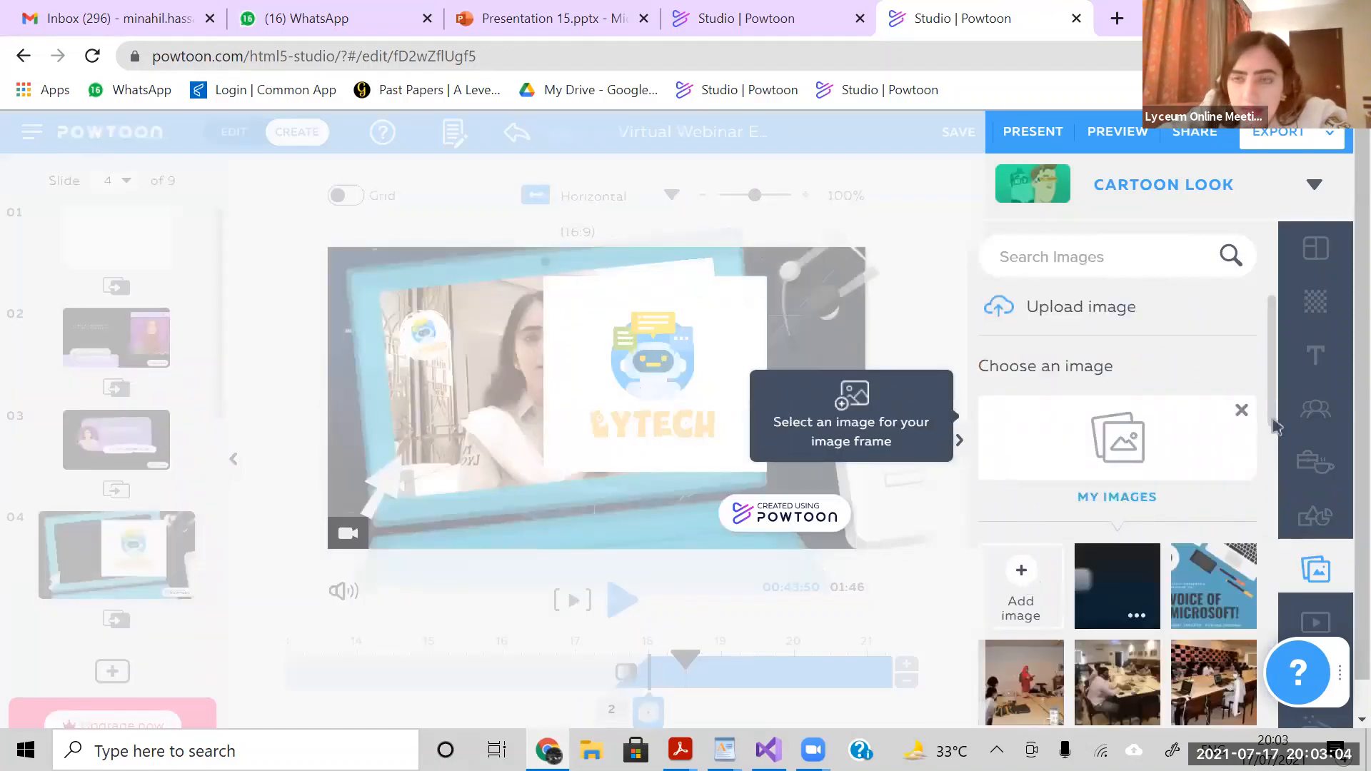
- Fill the round frame with the Lytech robot logo and move it onto the laptop screen's left side
scroll(1274, 464, "down", 4)
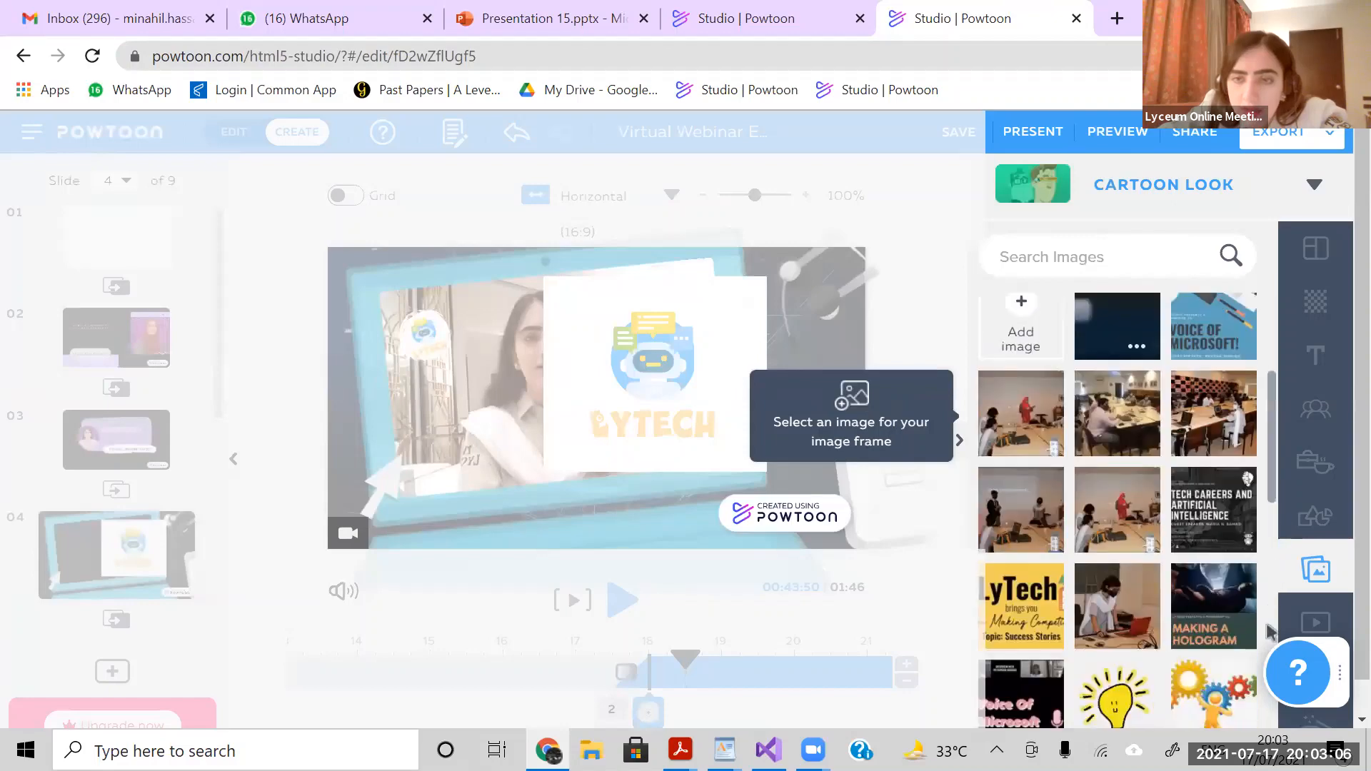
scroll(1270, 632, "down", 6)
mouse_move(1011, 556)
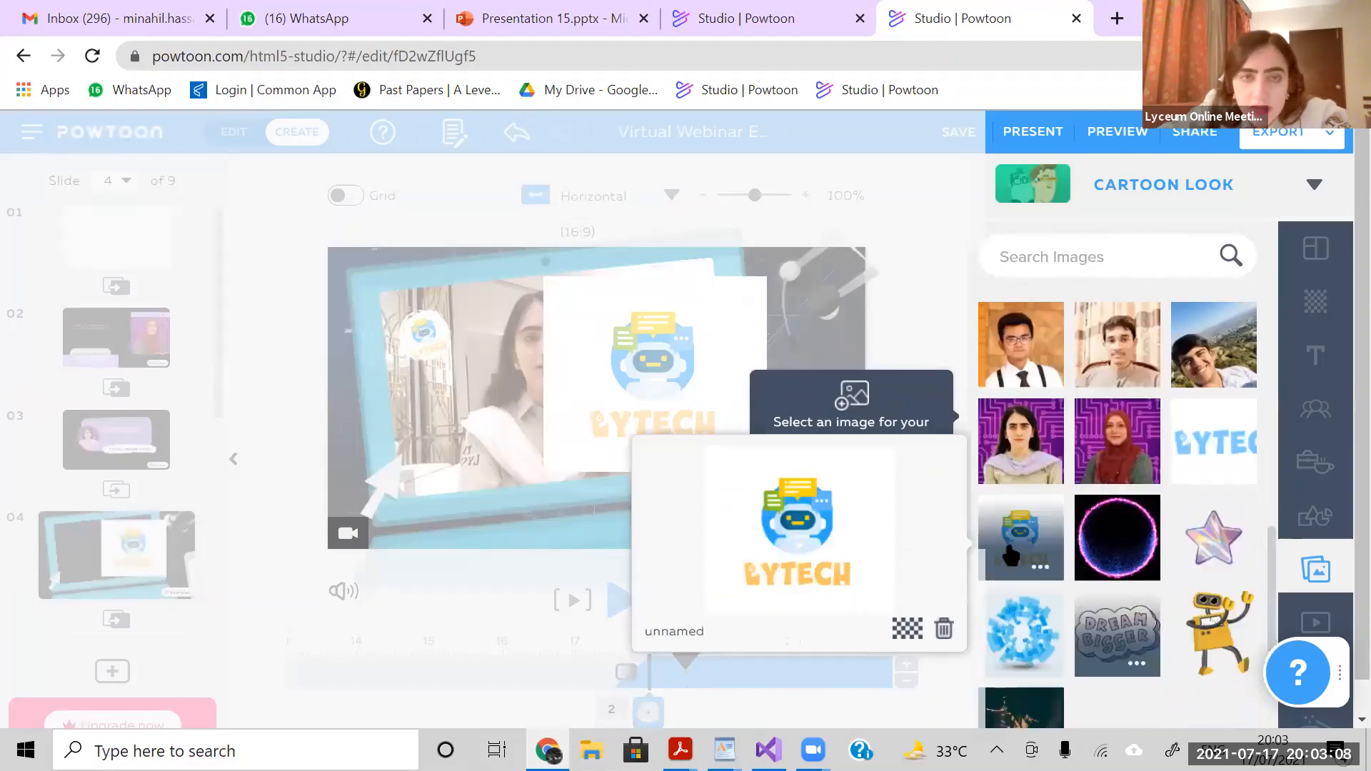
left_click(793, 563)
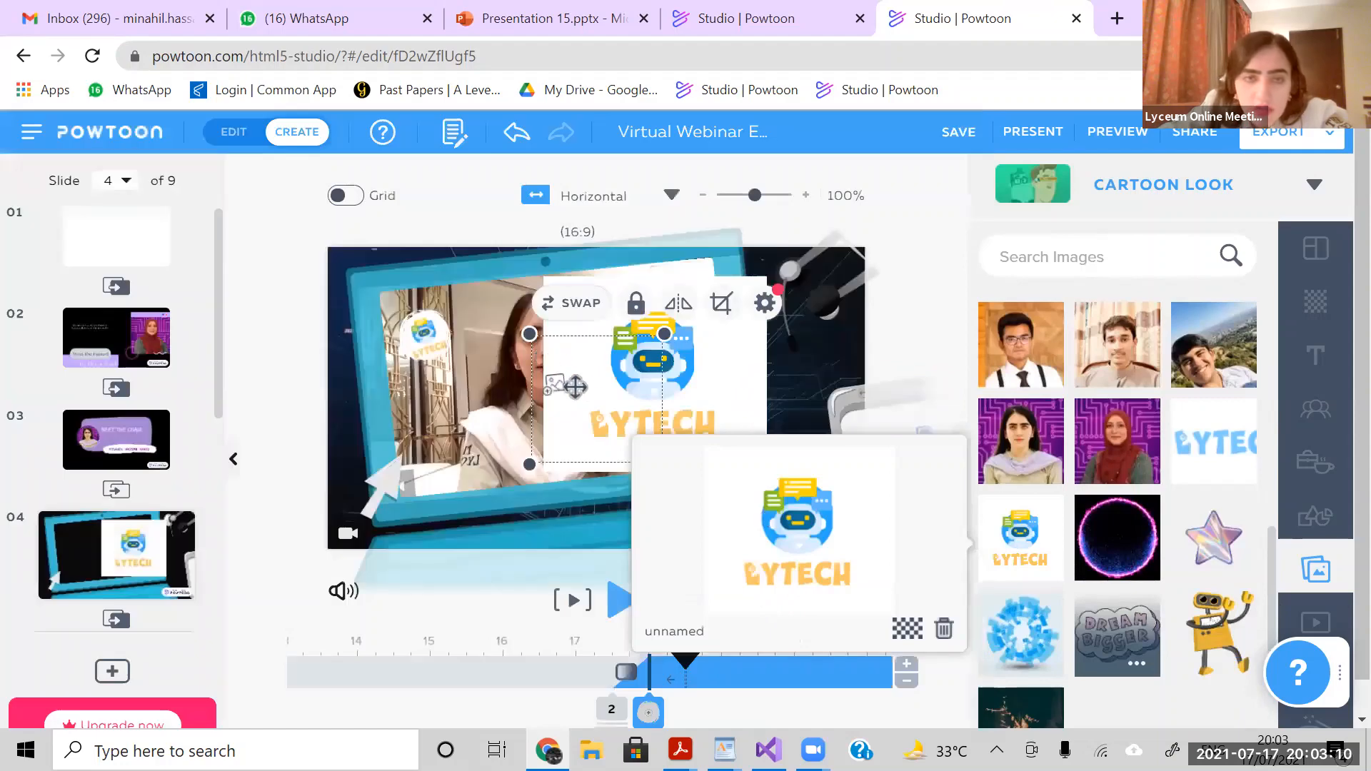
left_click_drag(590, 396, 460, 416)
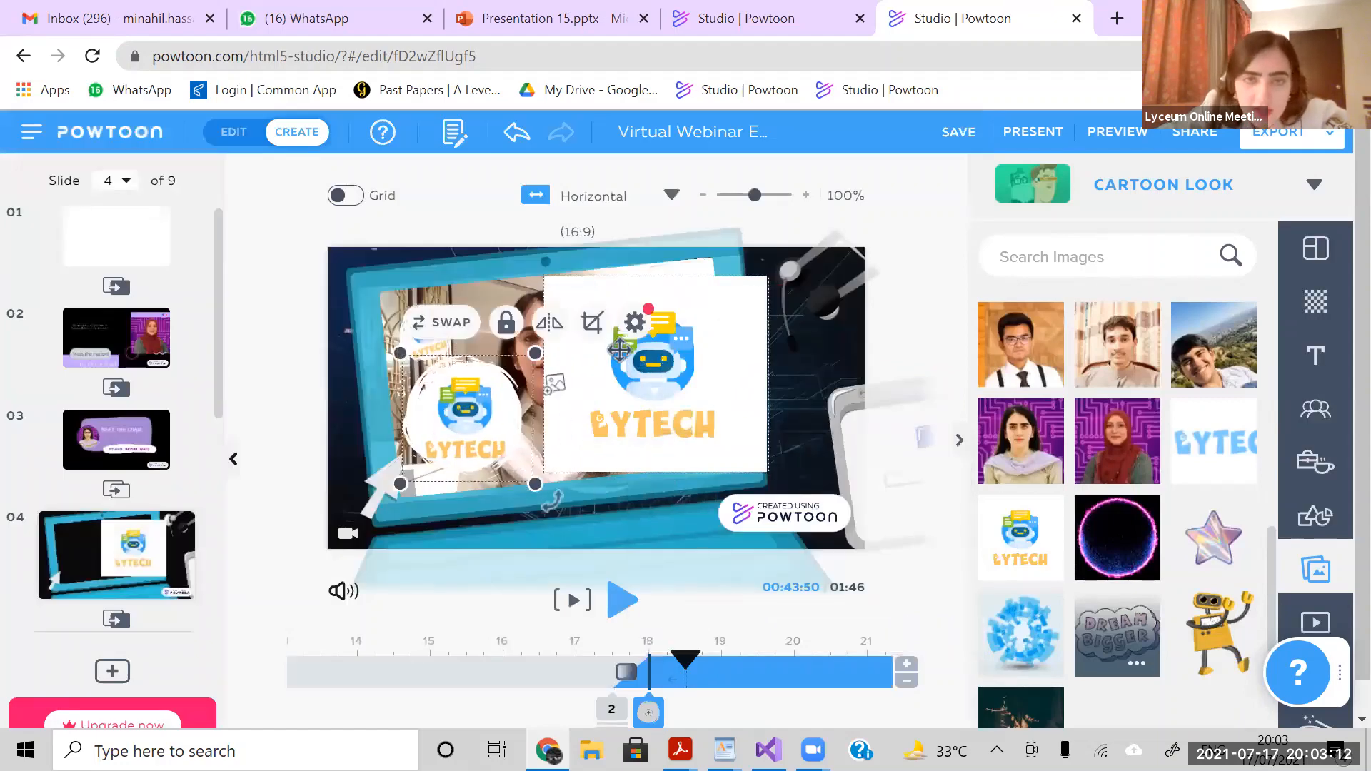
- Delete the large unframed logo and the new framed logo copy, keeping the small original logo in the laptop screen's upper-left corner
left_click(662, 393)
key("Delete")
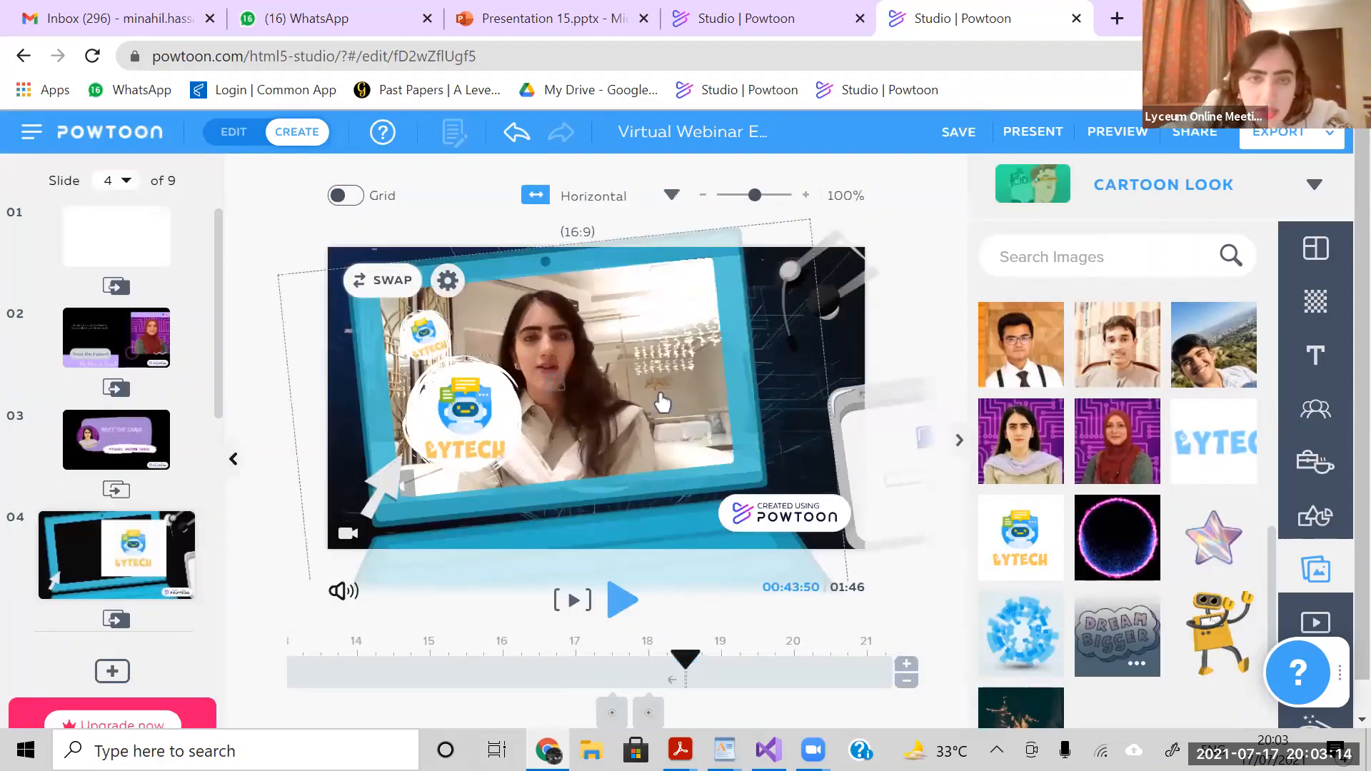
left_click_drag(480, 398, 712, 358)
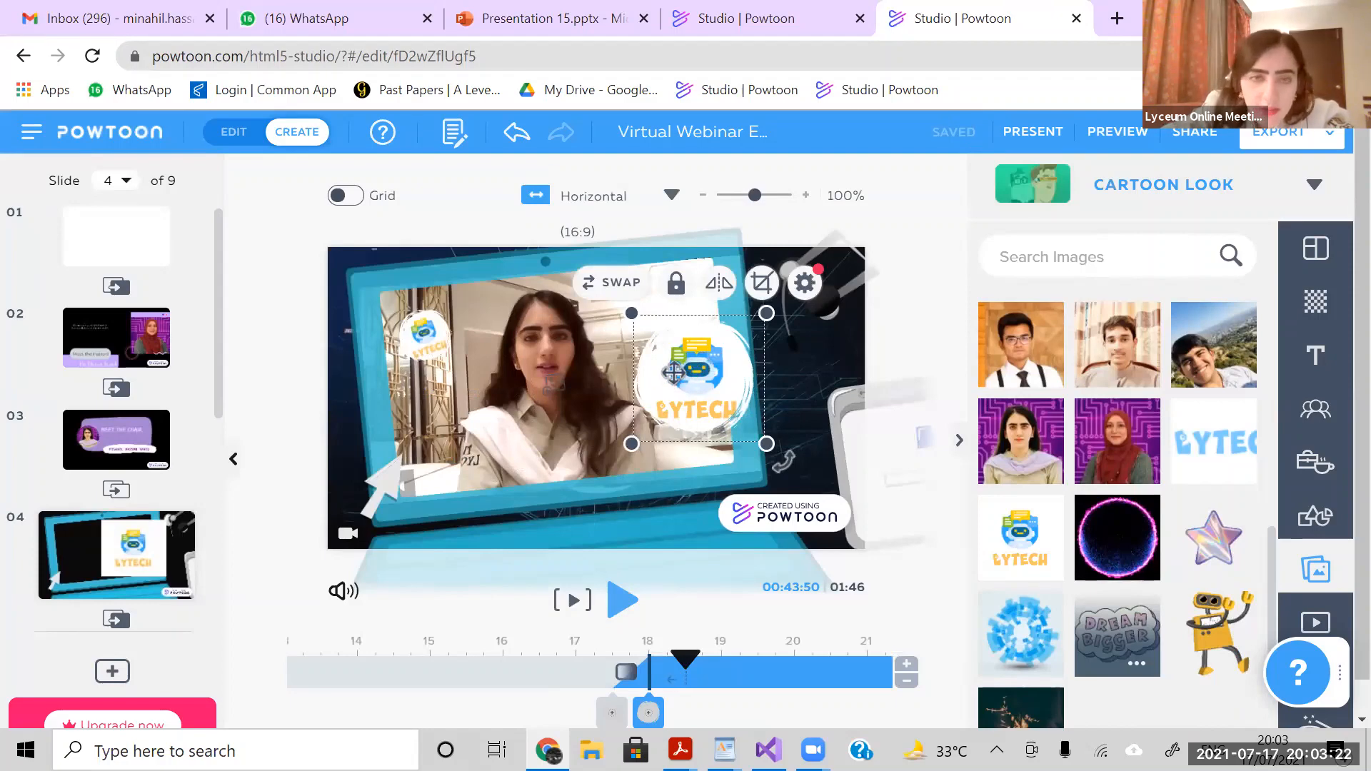
left_click(673, 372)
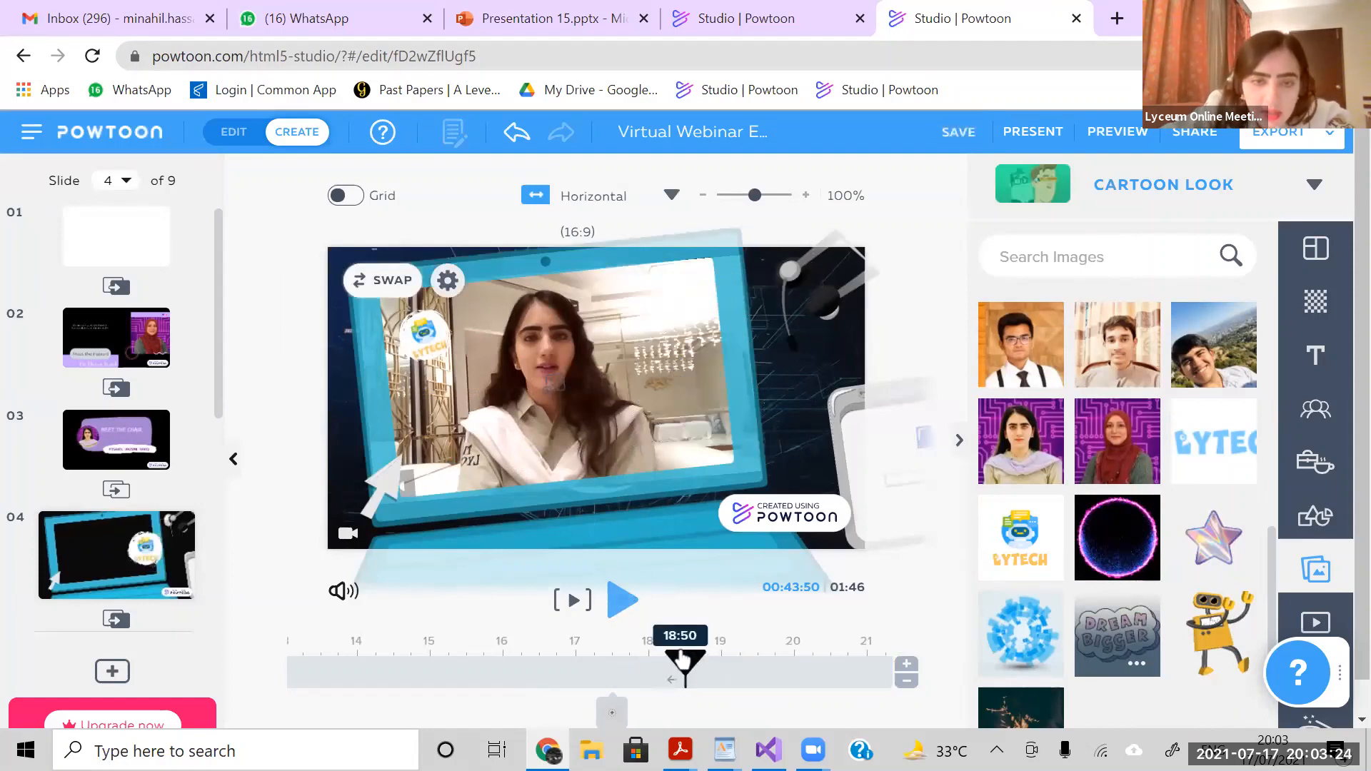
- Play slide 4 from its 16.75-second mark to check the small logo's entrance, and pause at 19 seconds
left_click_drag(684, 661, 560, 668)
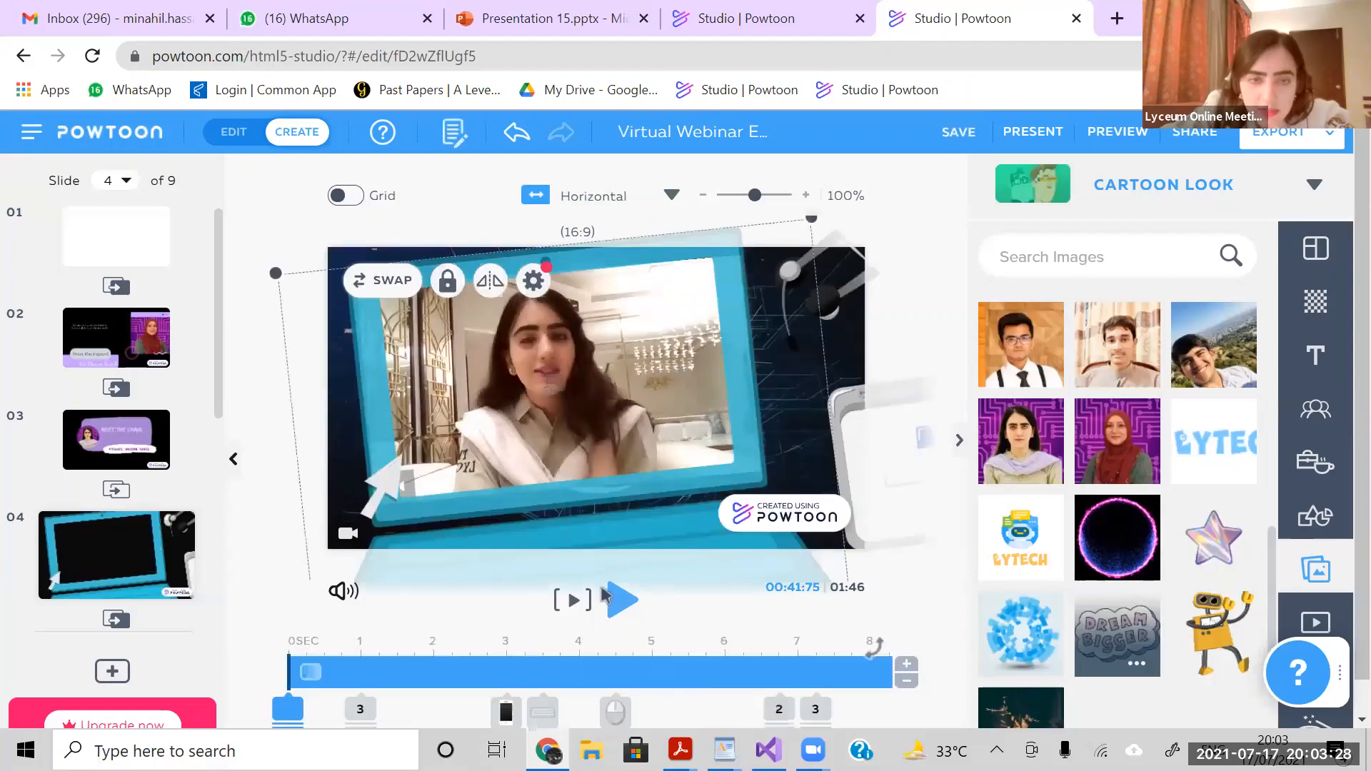
left_click(603, 589)
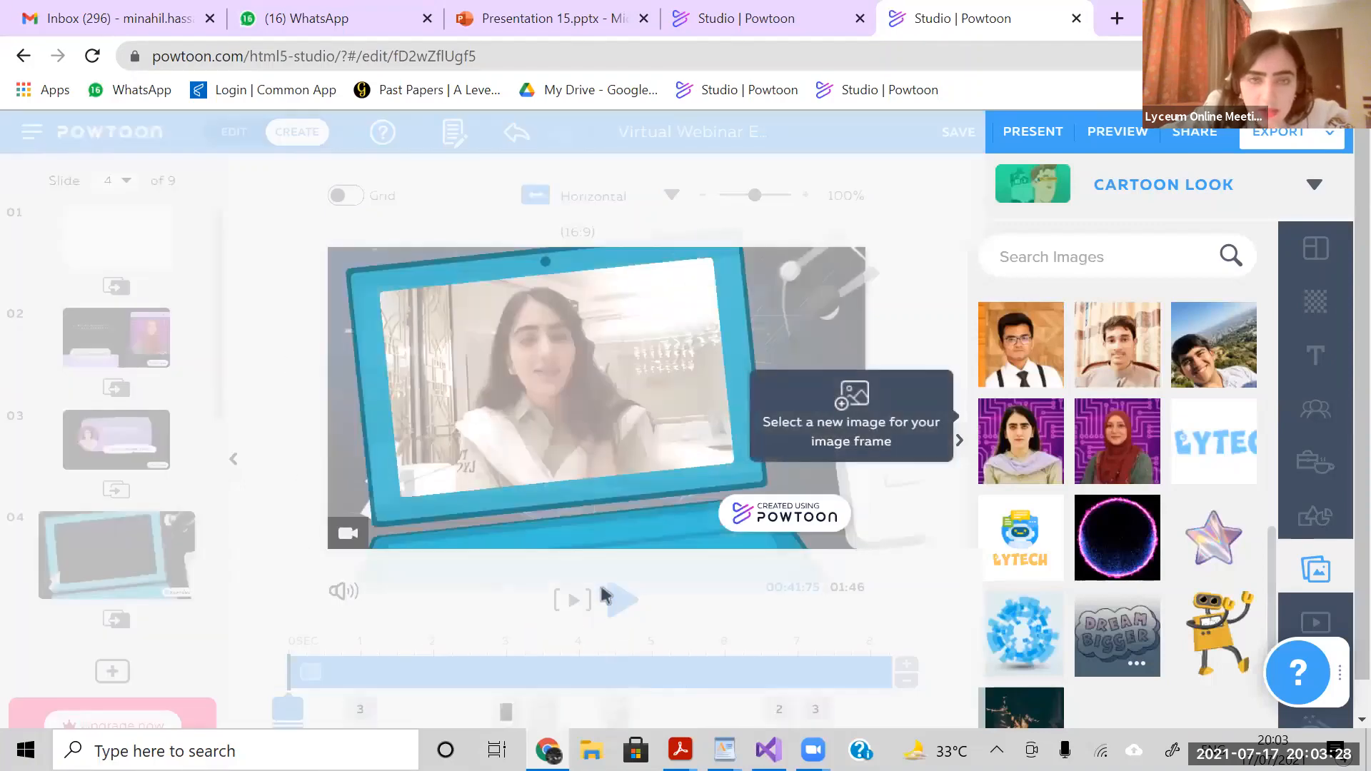
left_click(736, 596)
left_click(622, 604)
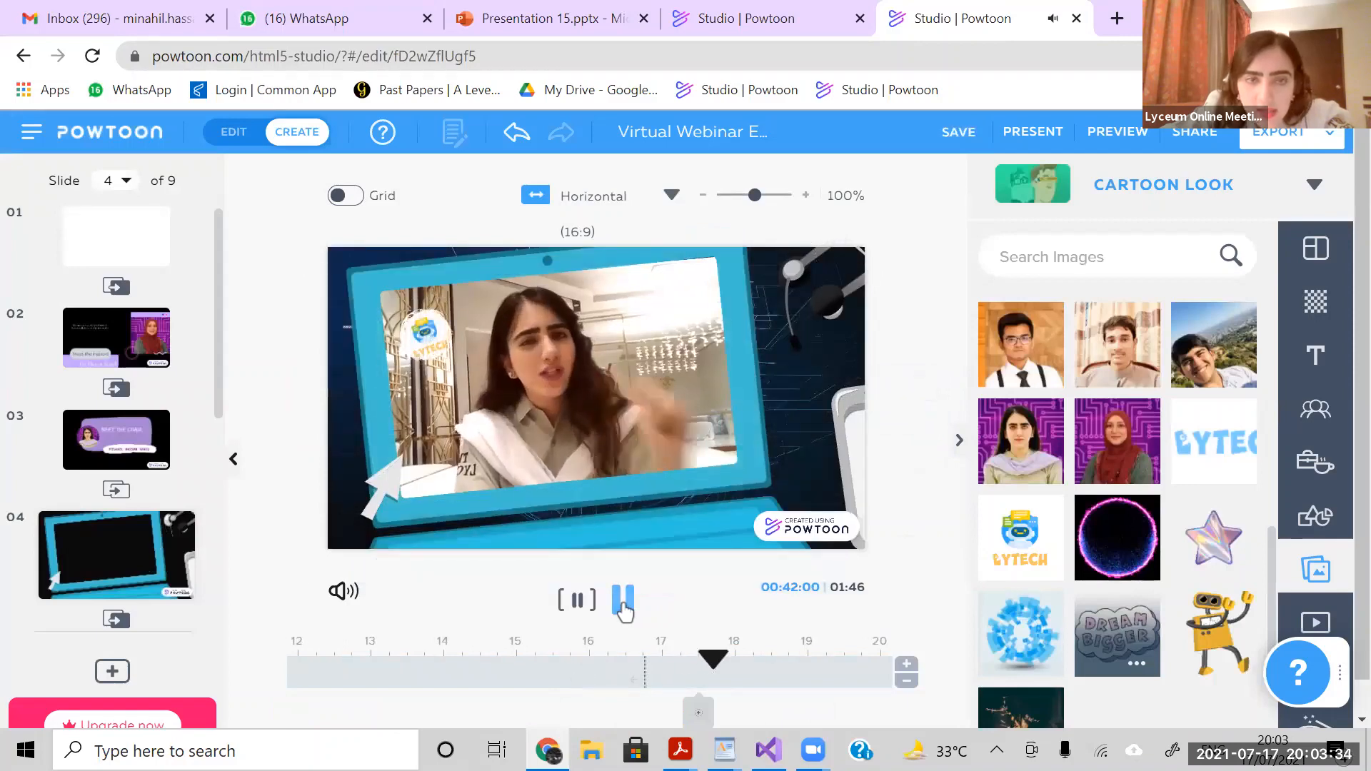
left_click(623, 604)
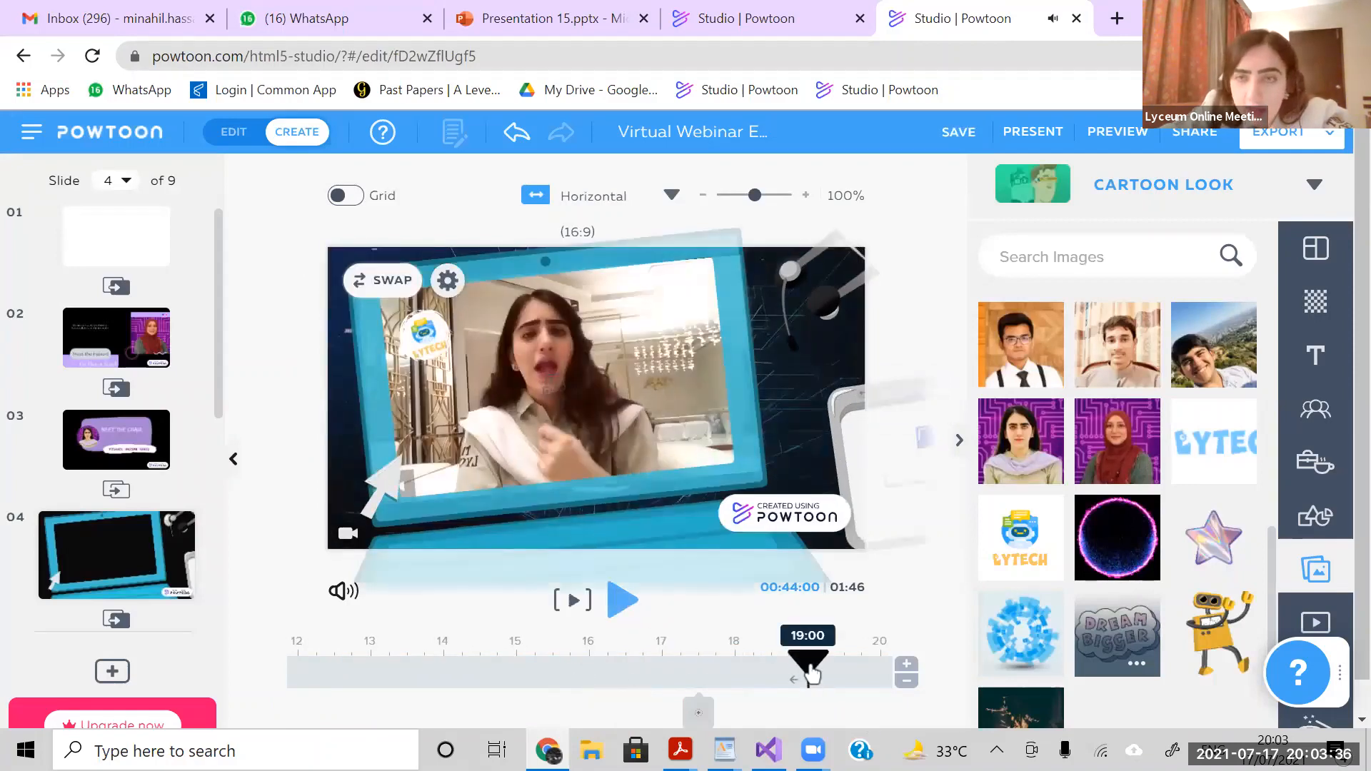
- Inspect the timing of slide 4's items that enter at about 25 and 29 seconds
left_click_drag(810, 683, 762, 693)
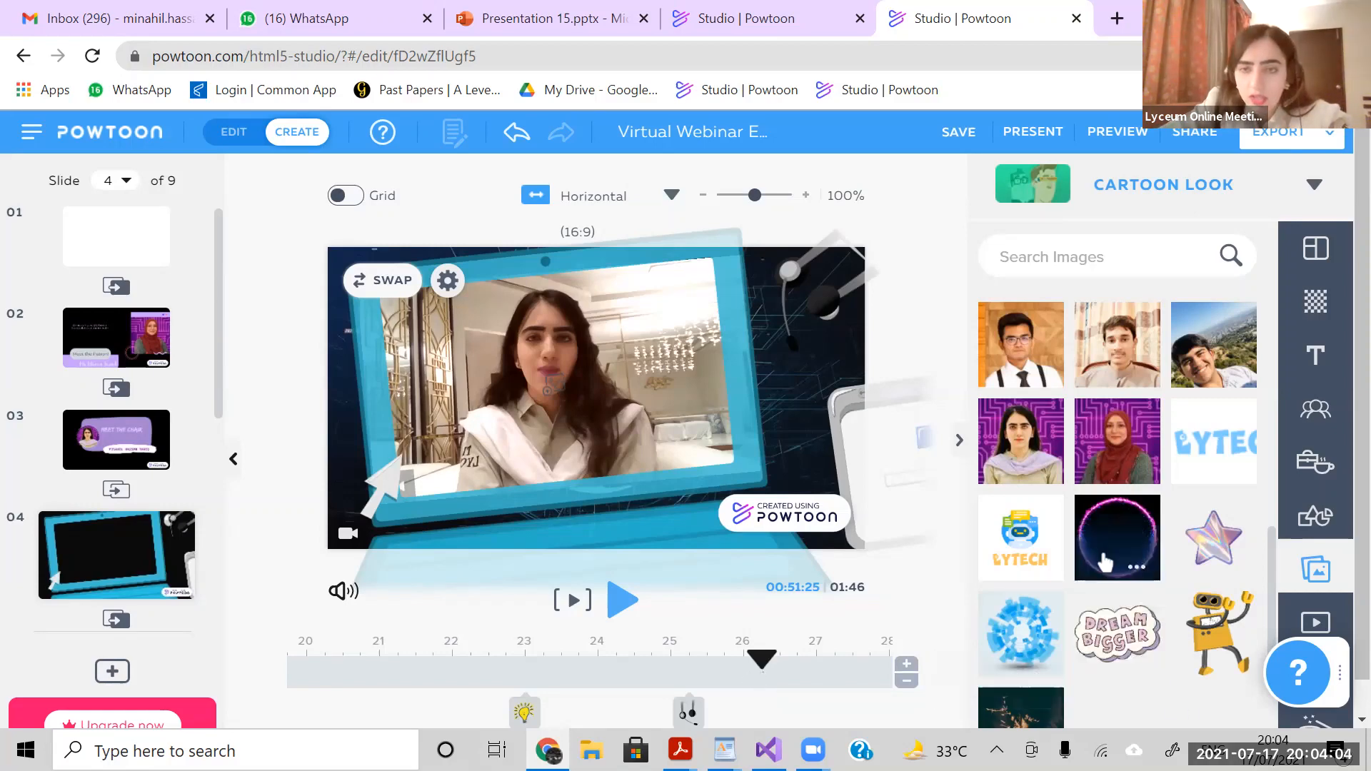
mouse_move(1109, 555)
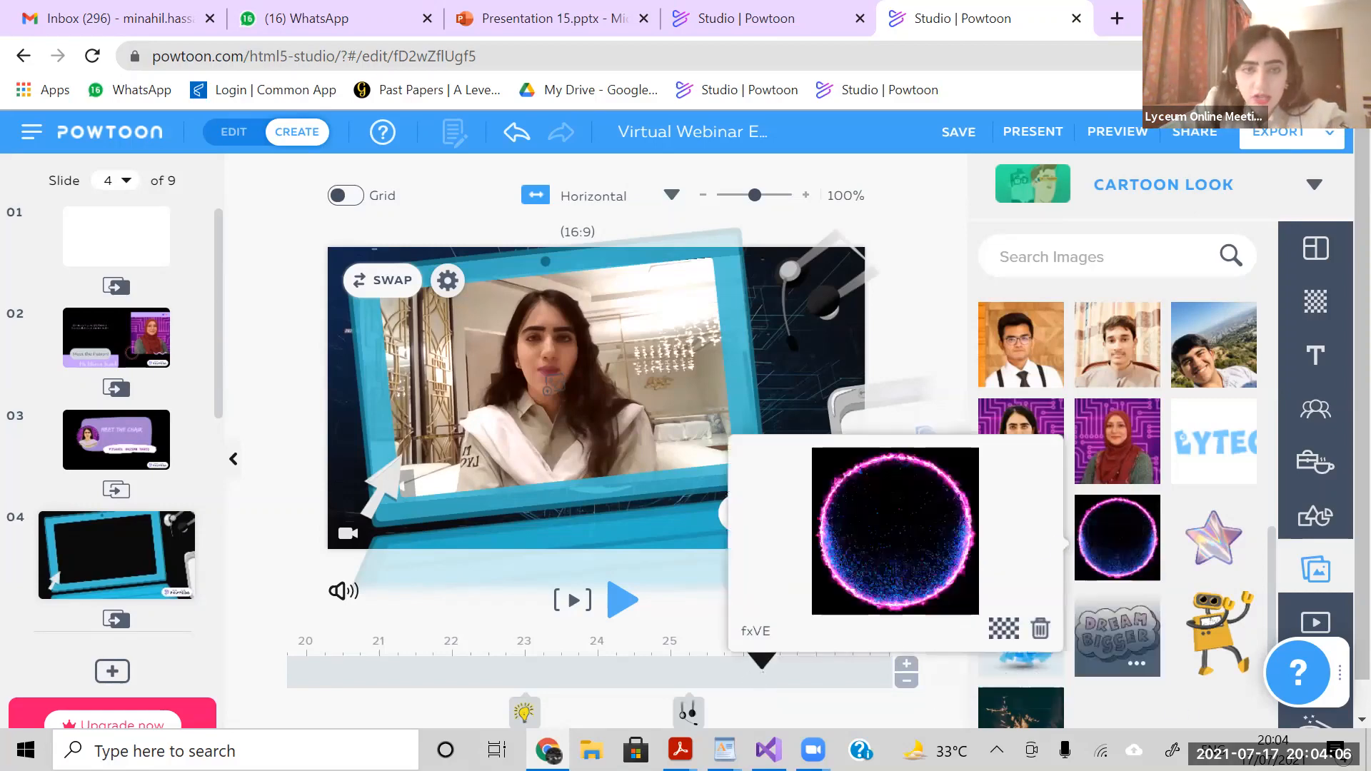
left_click(686, 711)
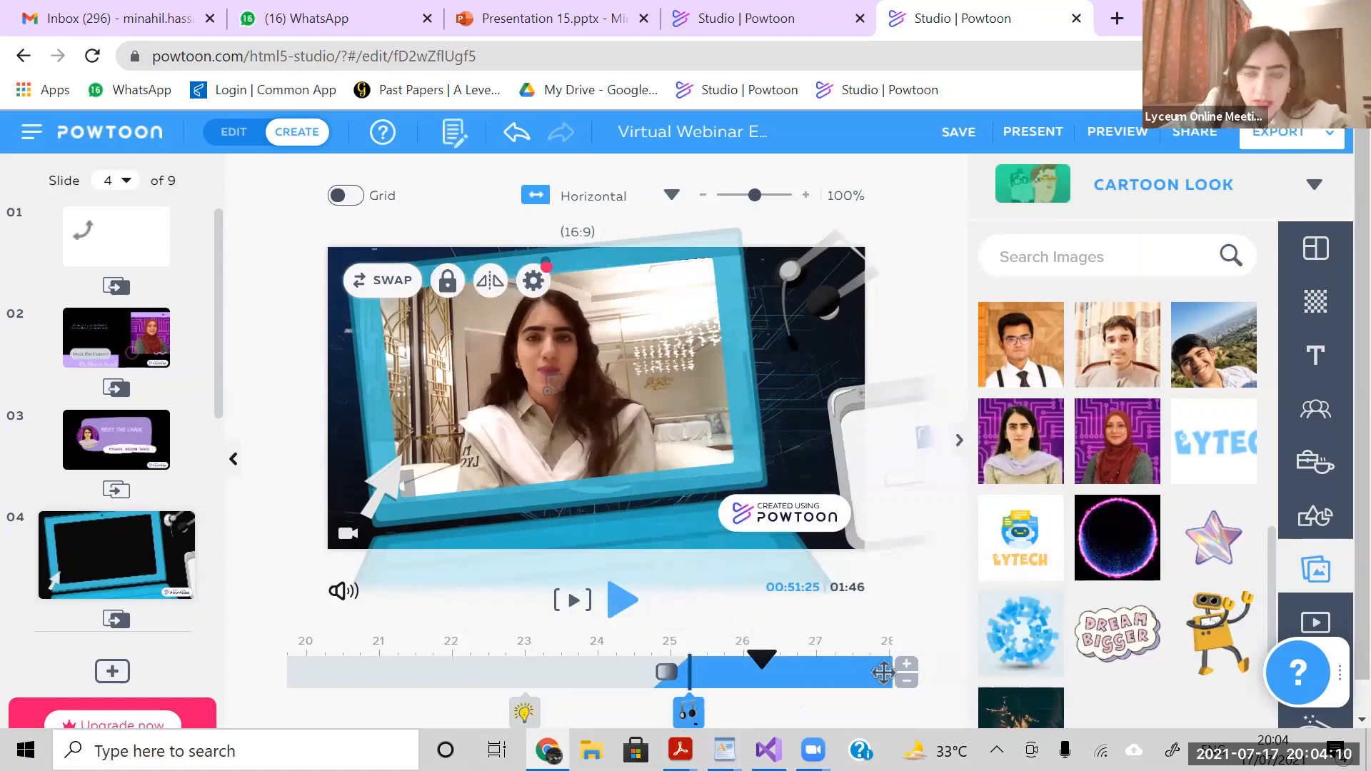
mouse_move(768, 657)
left_mouse_down()
mouse_move(847, 653)
mouse_move(761, 677)
left_mouse_up()
left_click(623, 714)
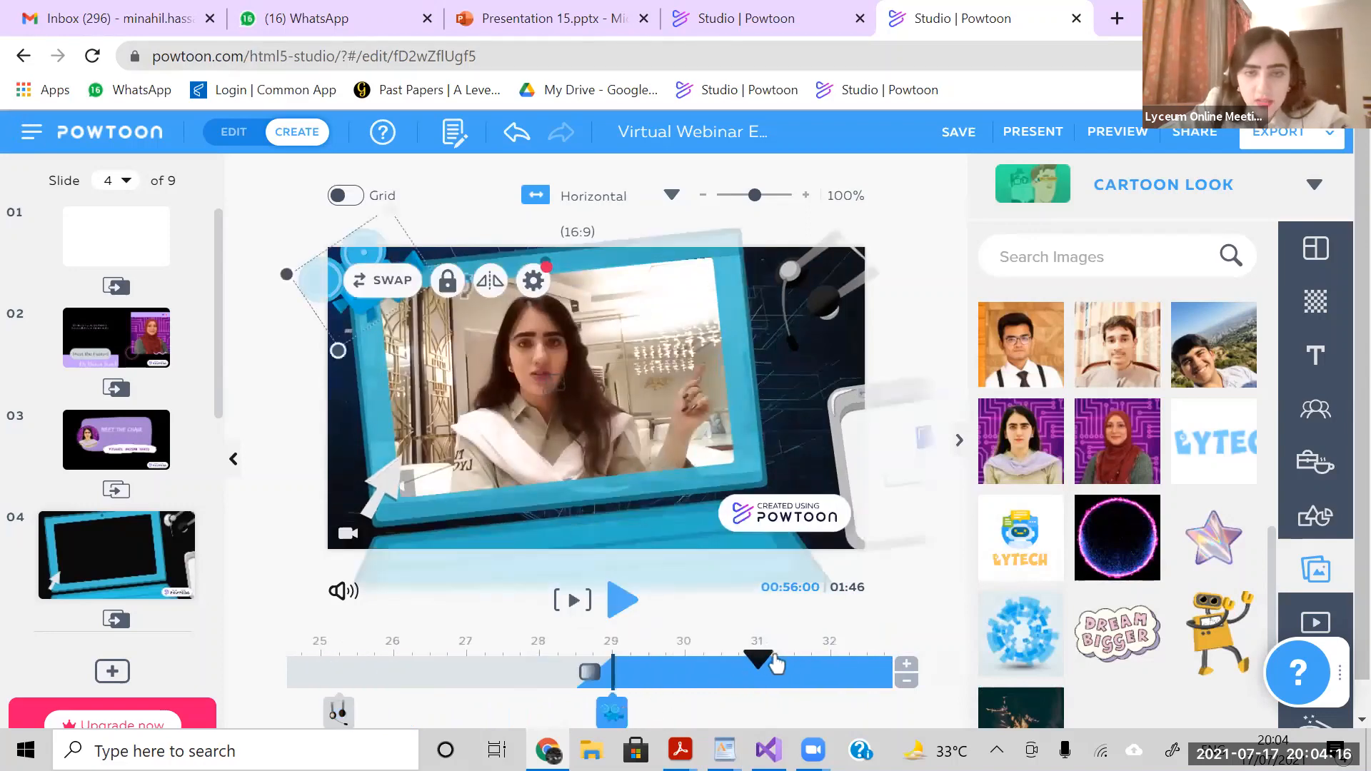
mouse_move(758, 661)
left_mouse_down()
mouse_move(810, 660)
mouse_move(812, 673)
left_mouse_up()
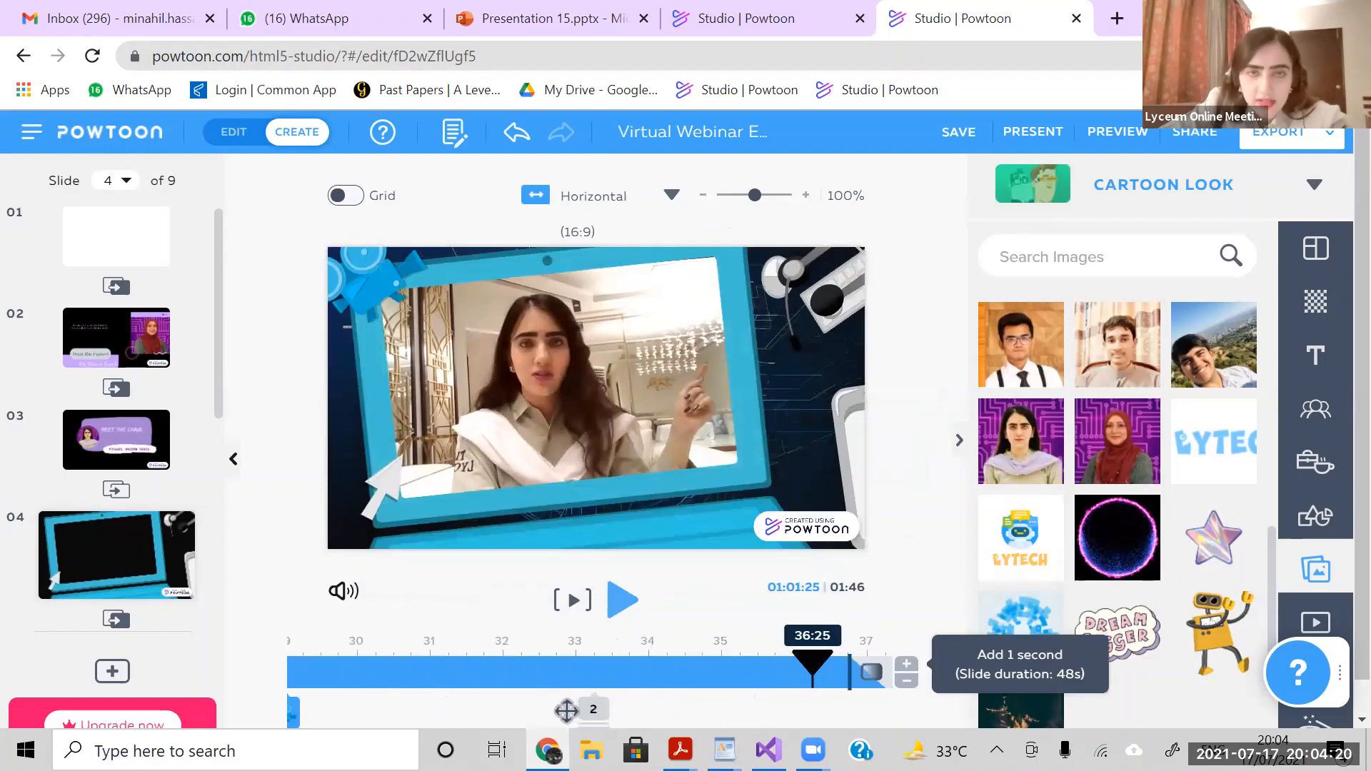
- Inspect how long the two items entering at about 33 seconds stay, through to slide 4's end at 48 seconds
left_click(567, 710)
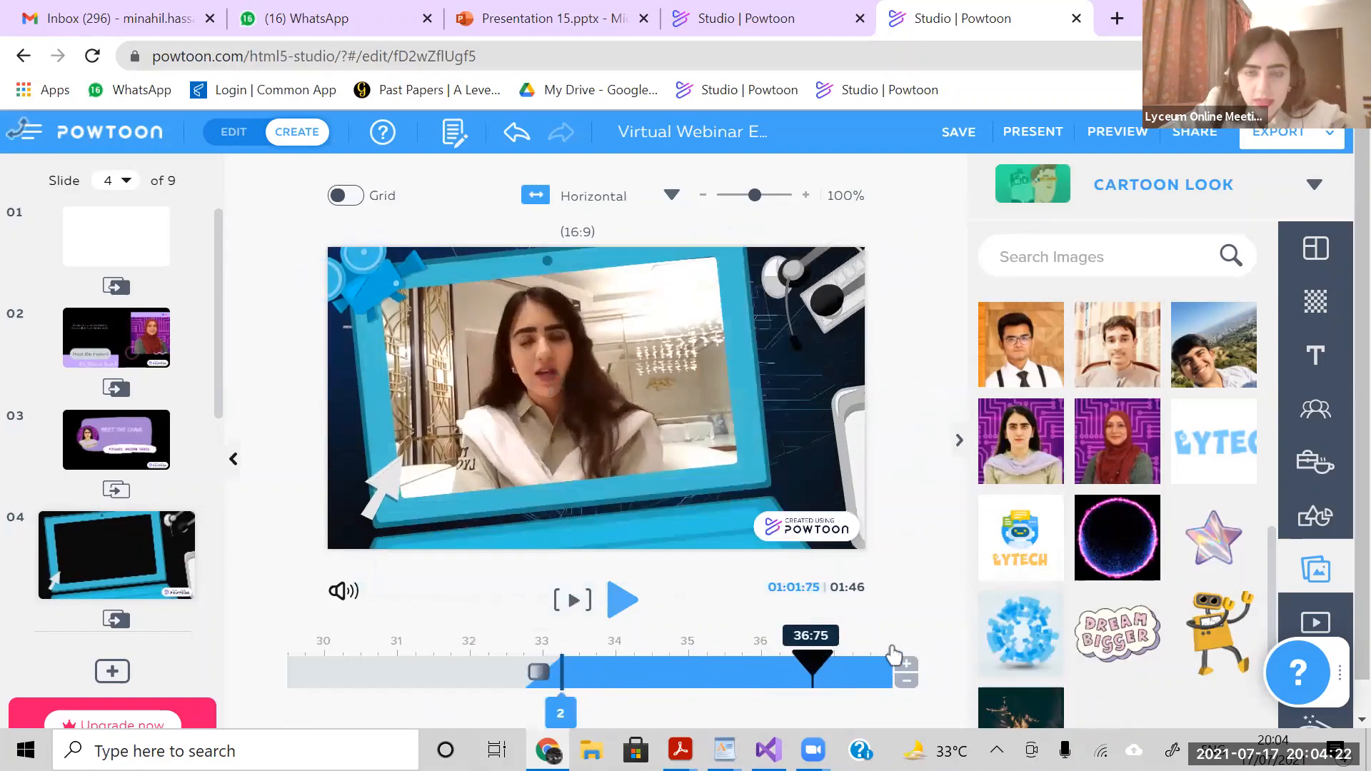
left_click_drag(848, 664, 932, 665)
left_click(400, 676)
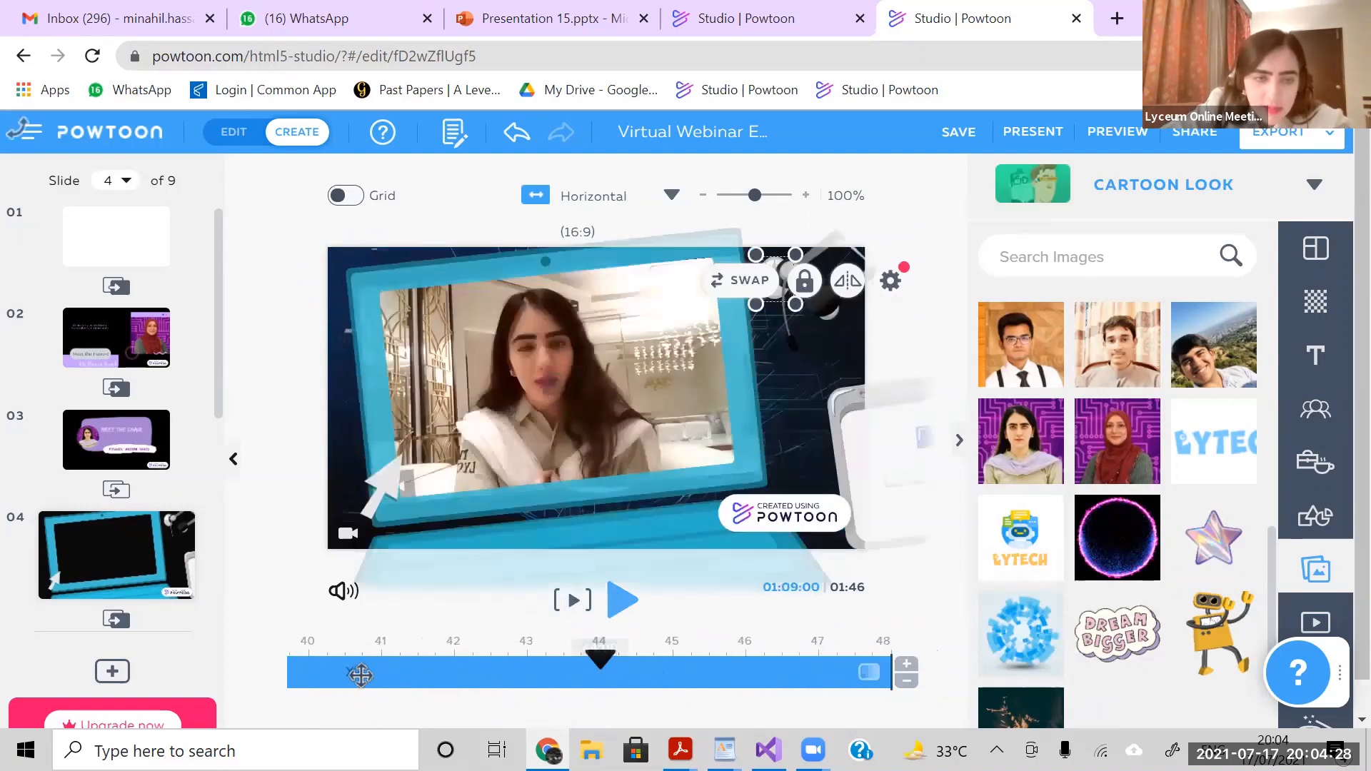
left_click(362, 678)
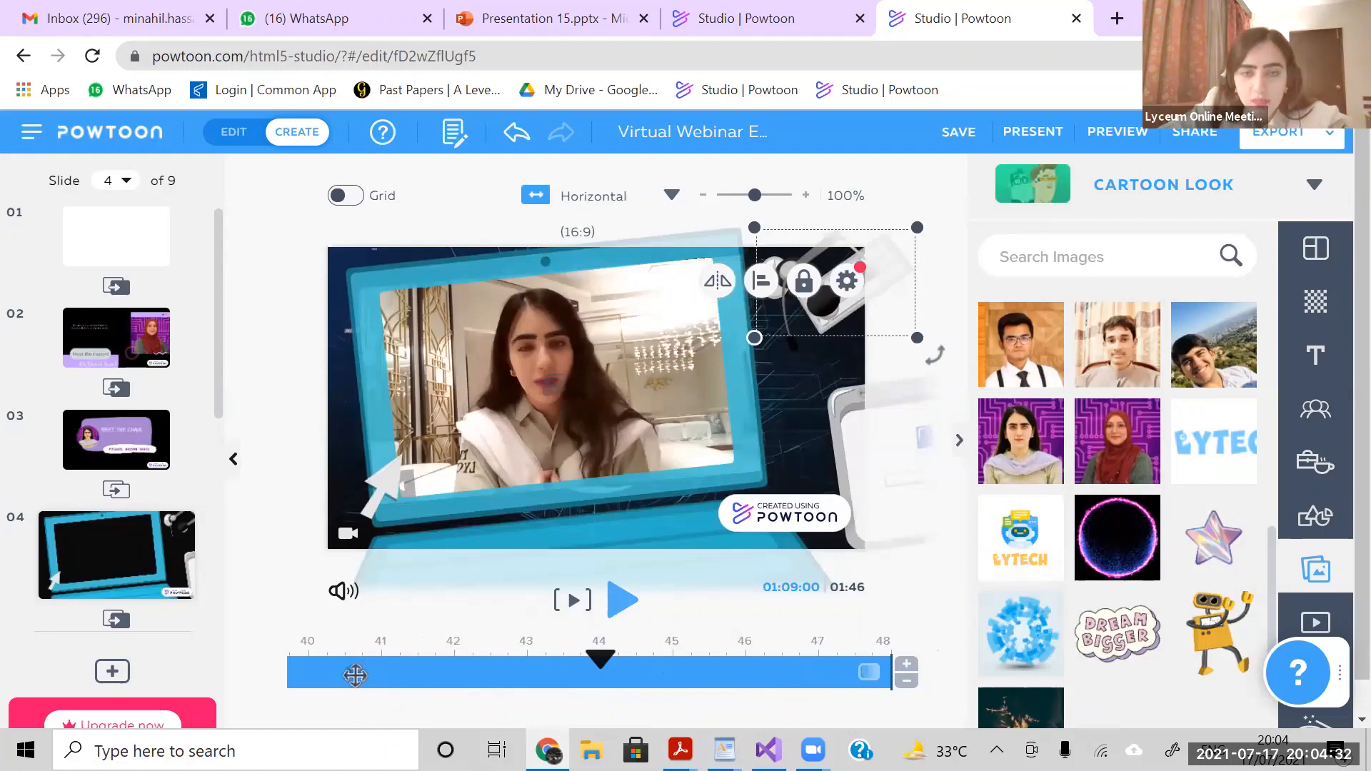
left_click(601, 683)
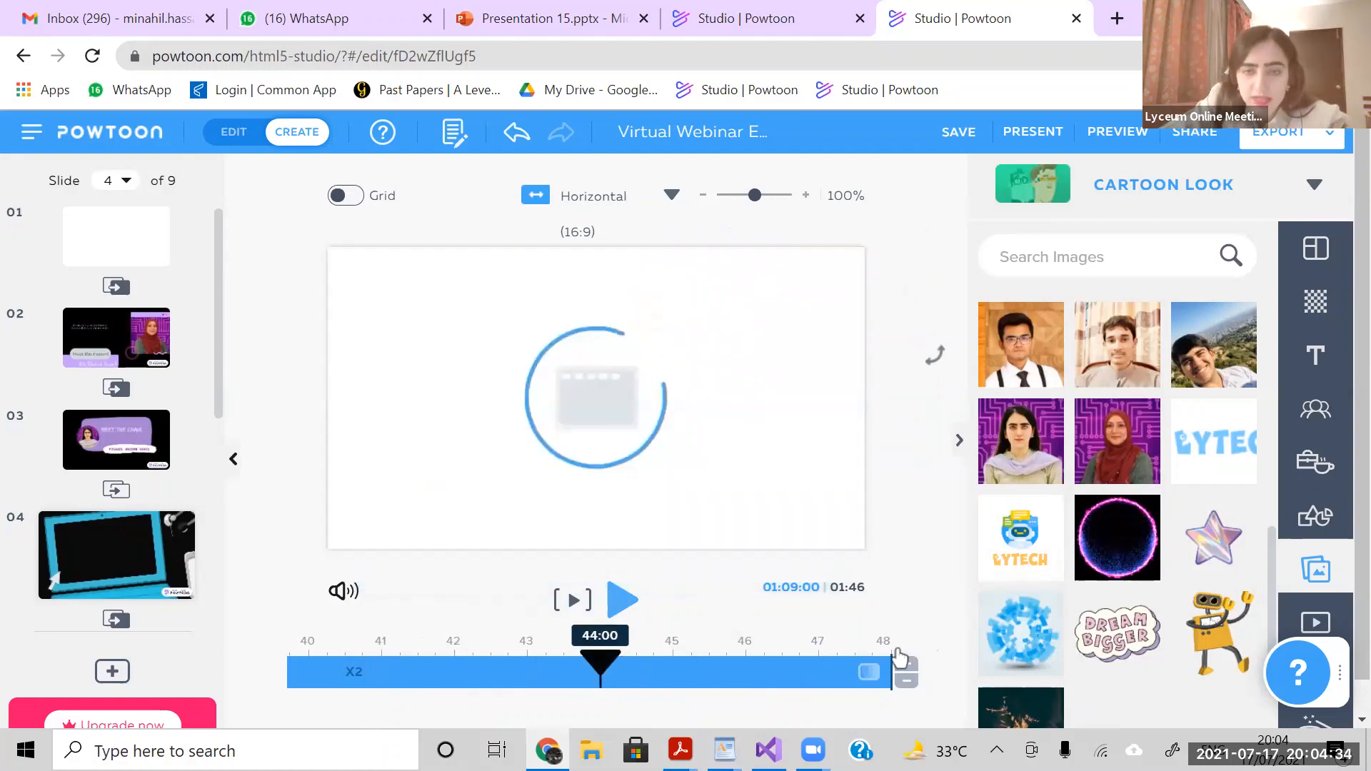
left_click_drag(602, 664, 833, 661)
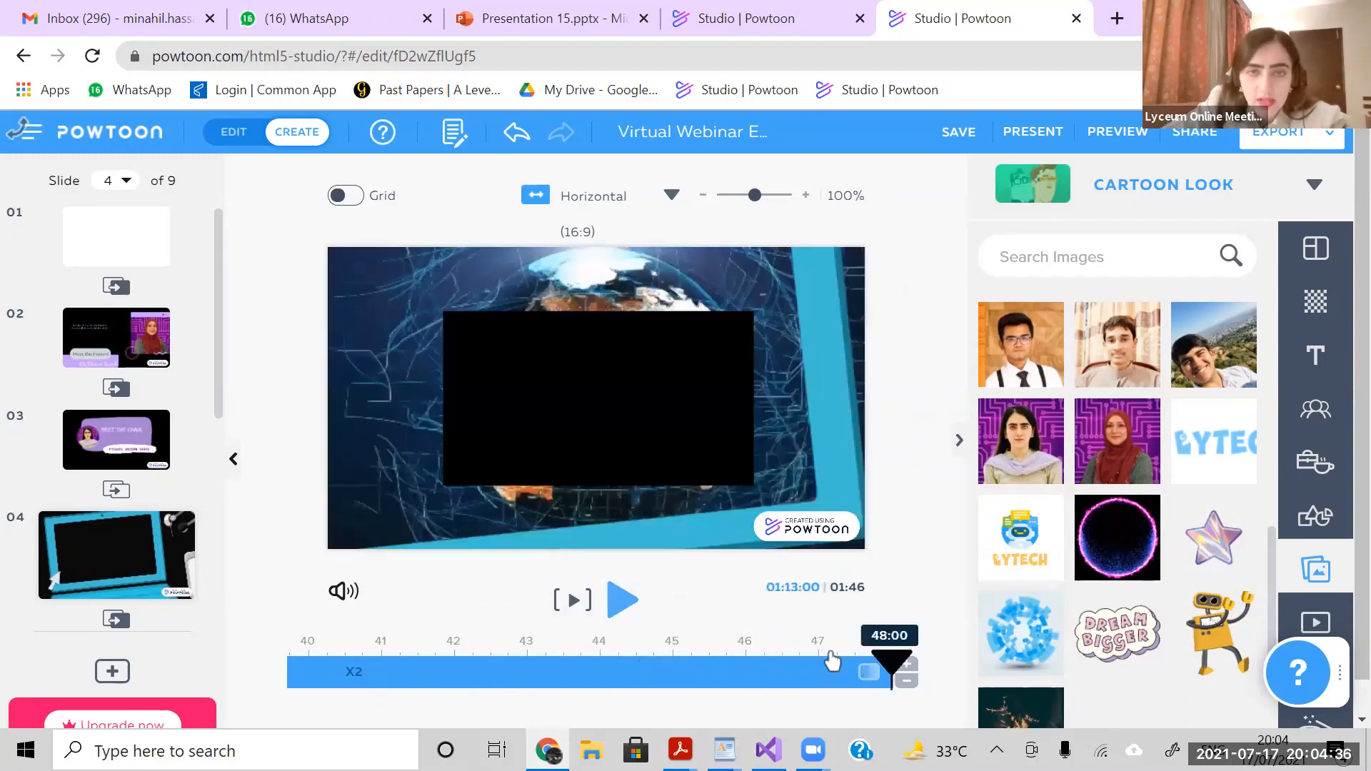
- Insert the glowing pink and blue circle image from My Images at the 42-second mark of slide 4
left_click_drag(997, 663, 463, 700)
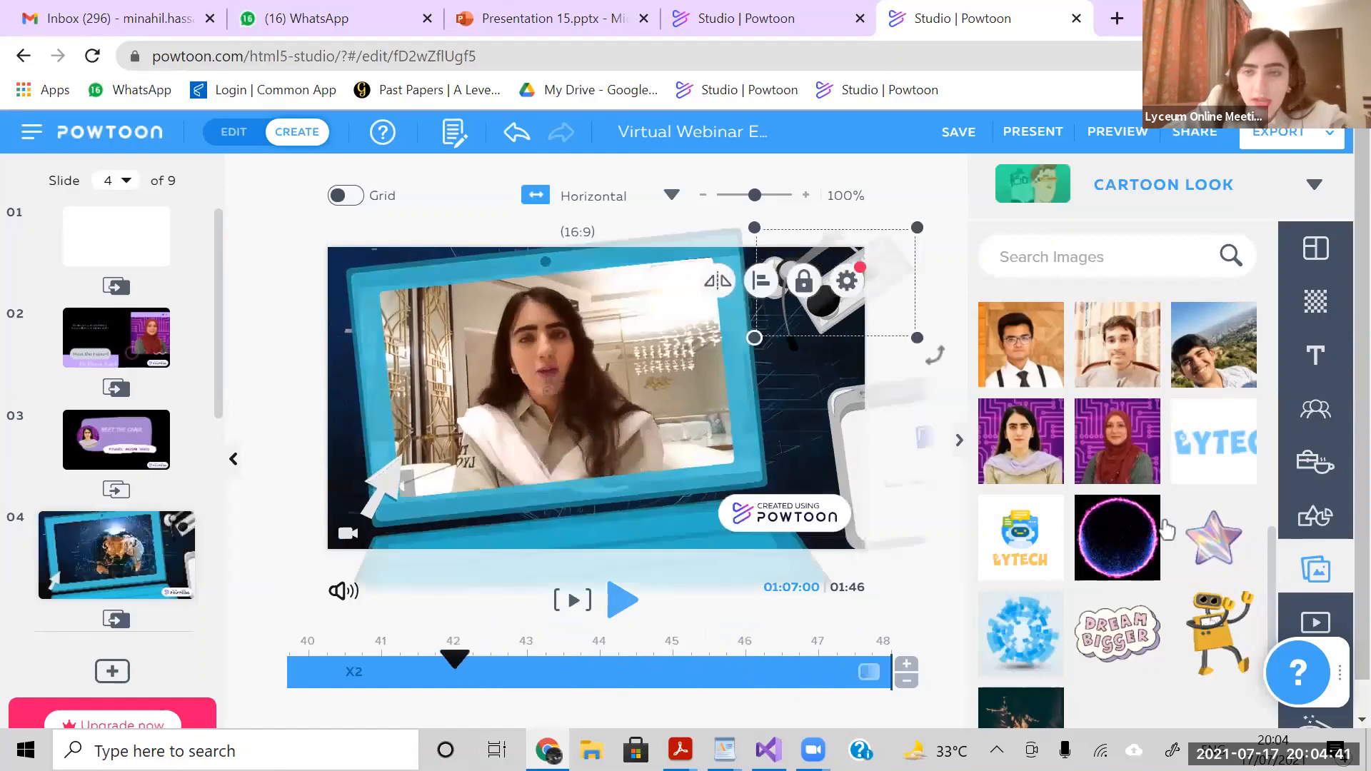
left_click(1118, 525)
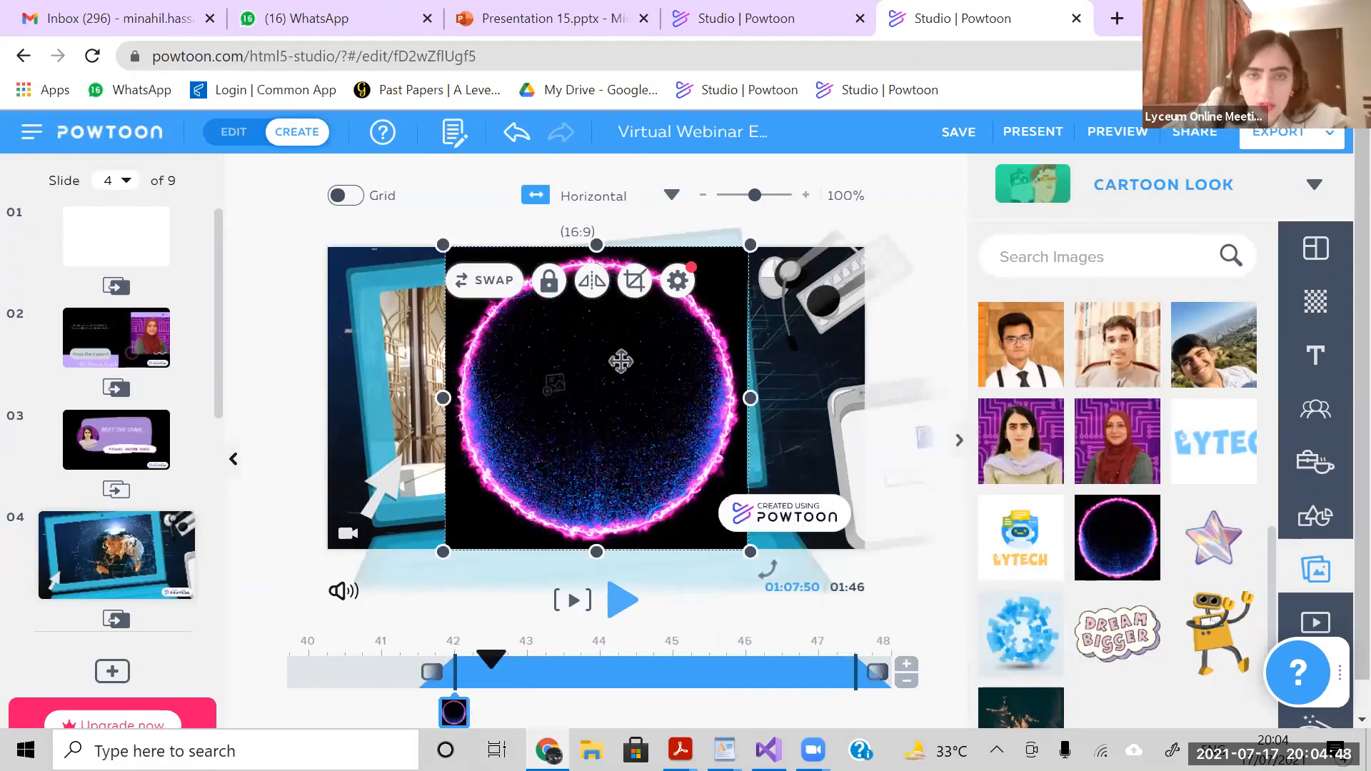
- Shrink the glowing pink and blue circle image at slide 4's right edge, and delete it from the slide
left_click_drag(621, 360, 833, 402)
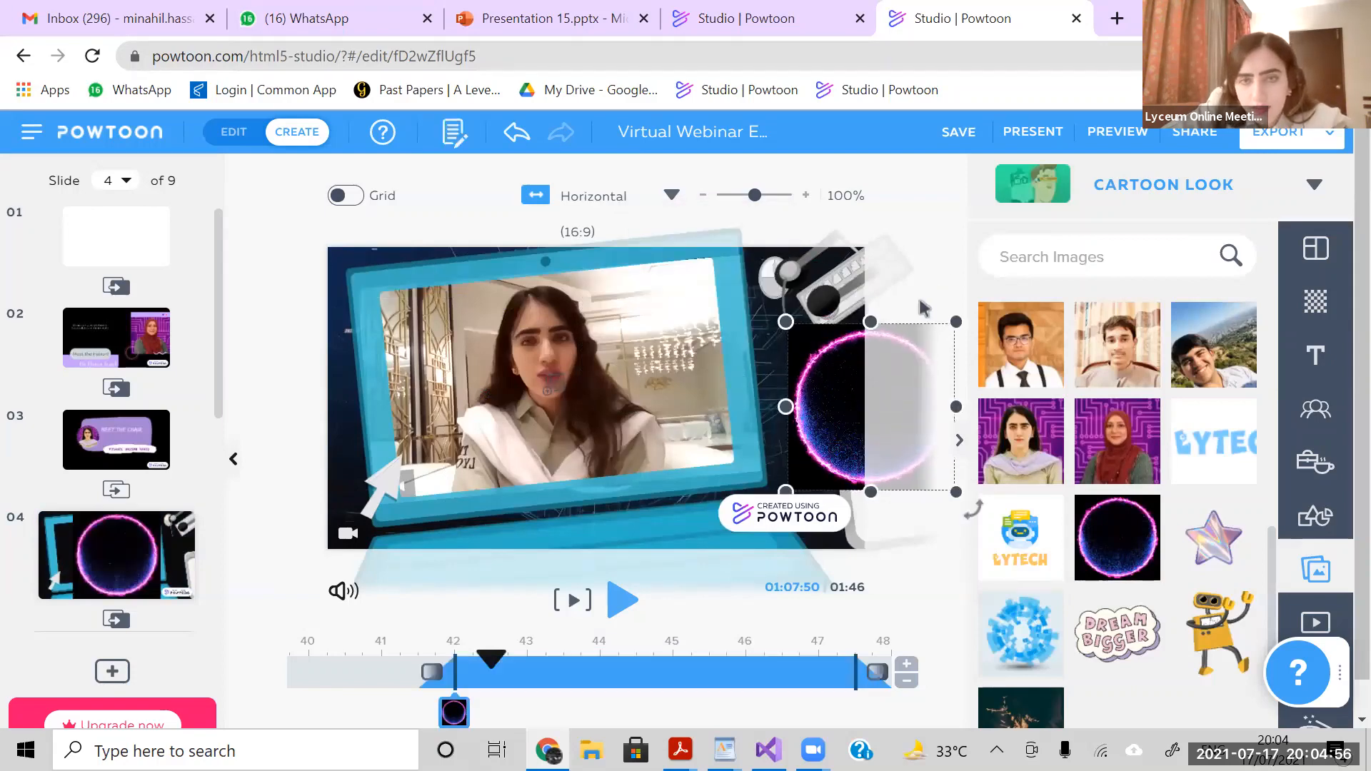
left_click(793, 359)
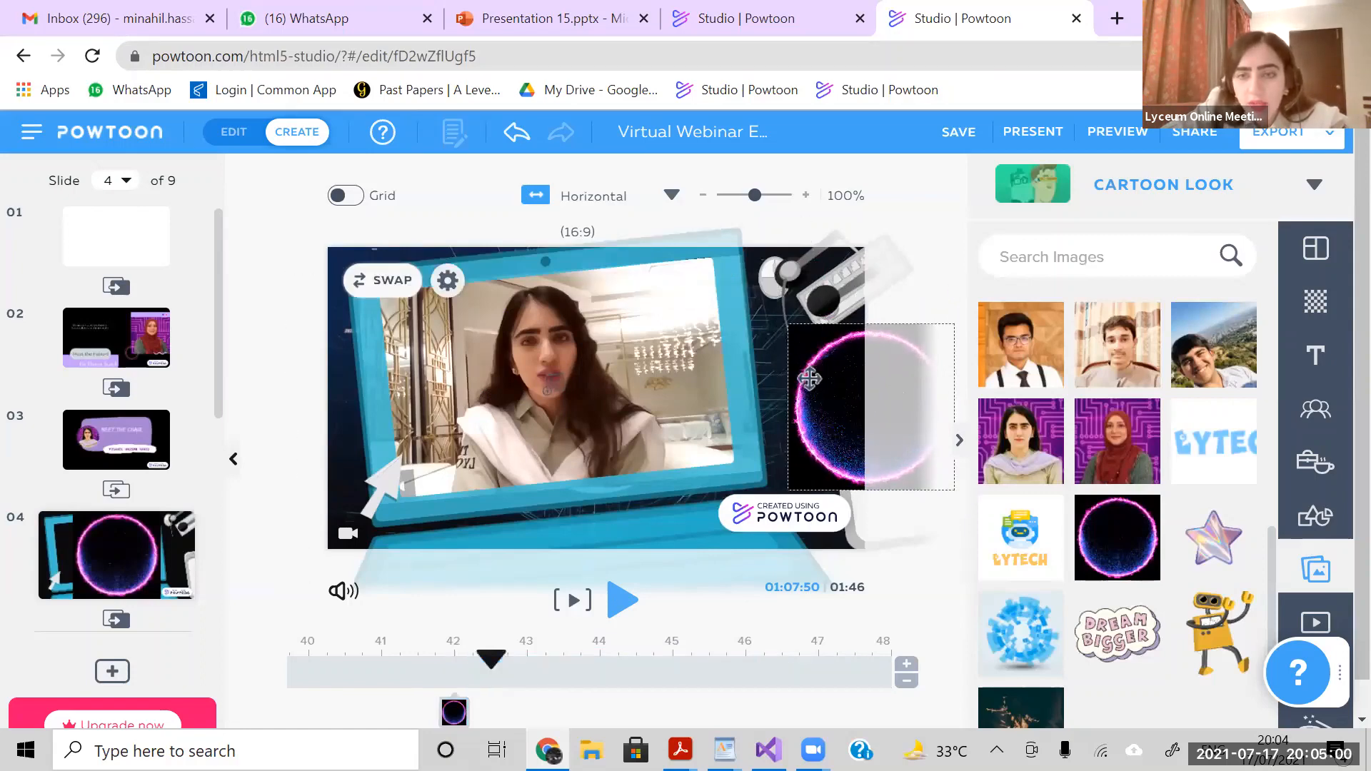
left_click(845, 386)
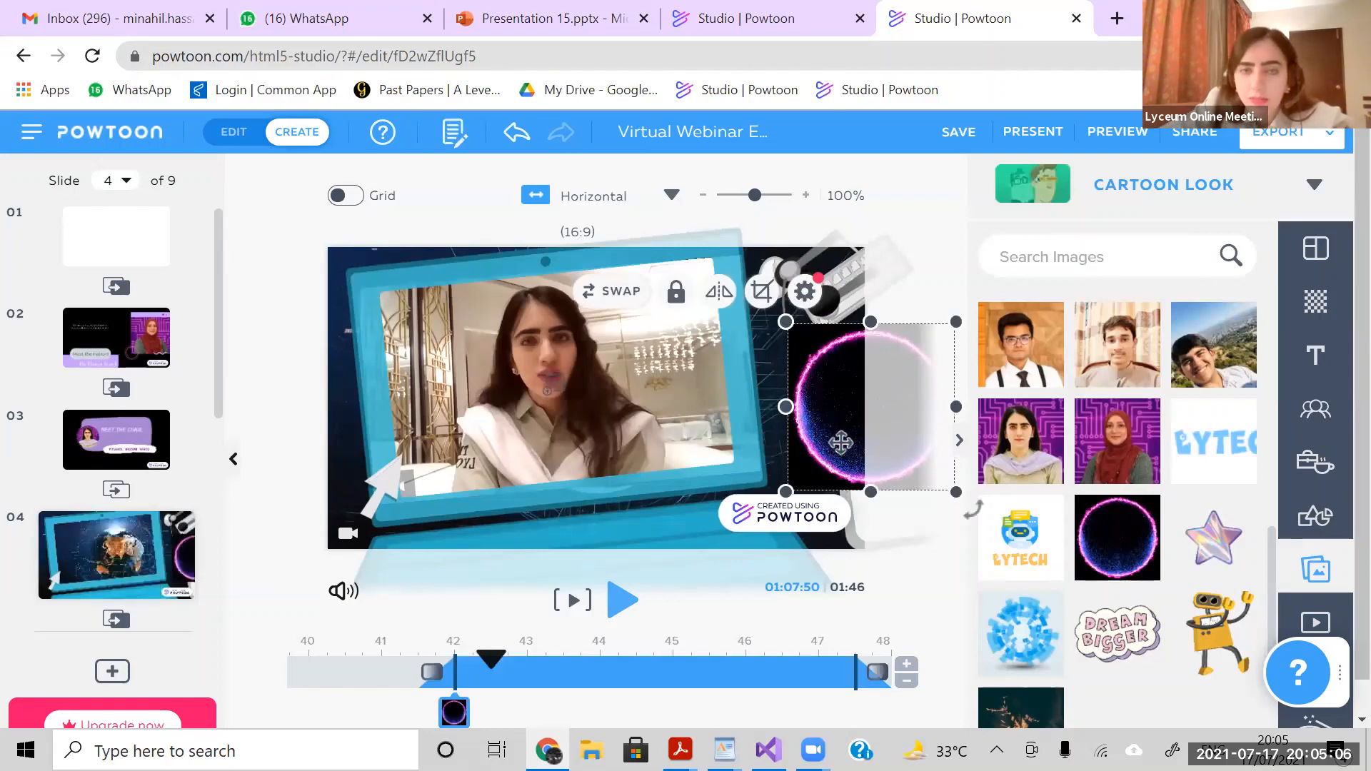
key("Delete")
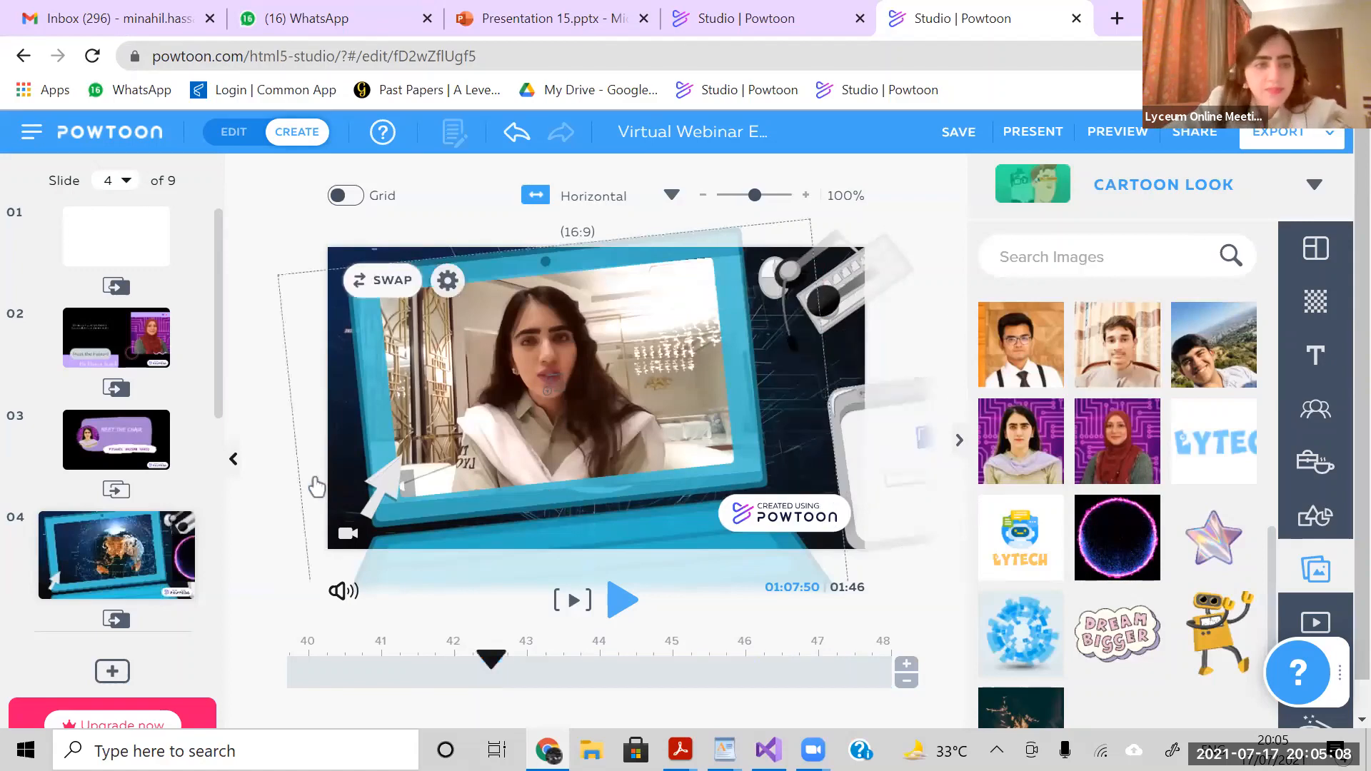
- Browse the Enter effects available for the description under the first team member's photo on slide 5
left_click_drag(220, 407, 217, 491)
left_click(127, 472)
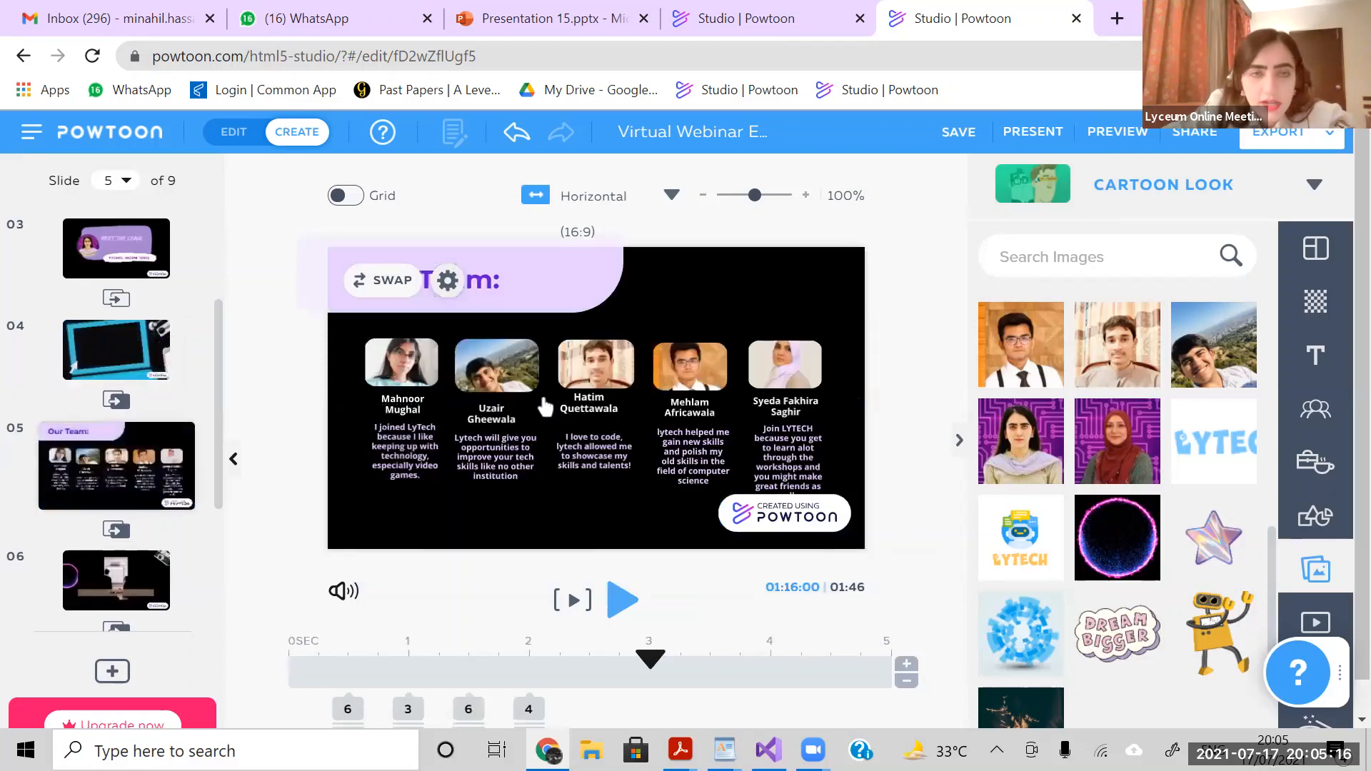
left_click(582, 389)
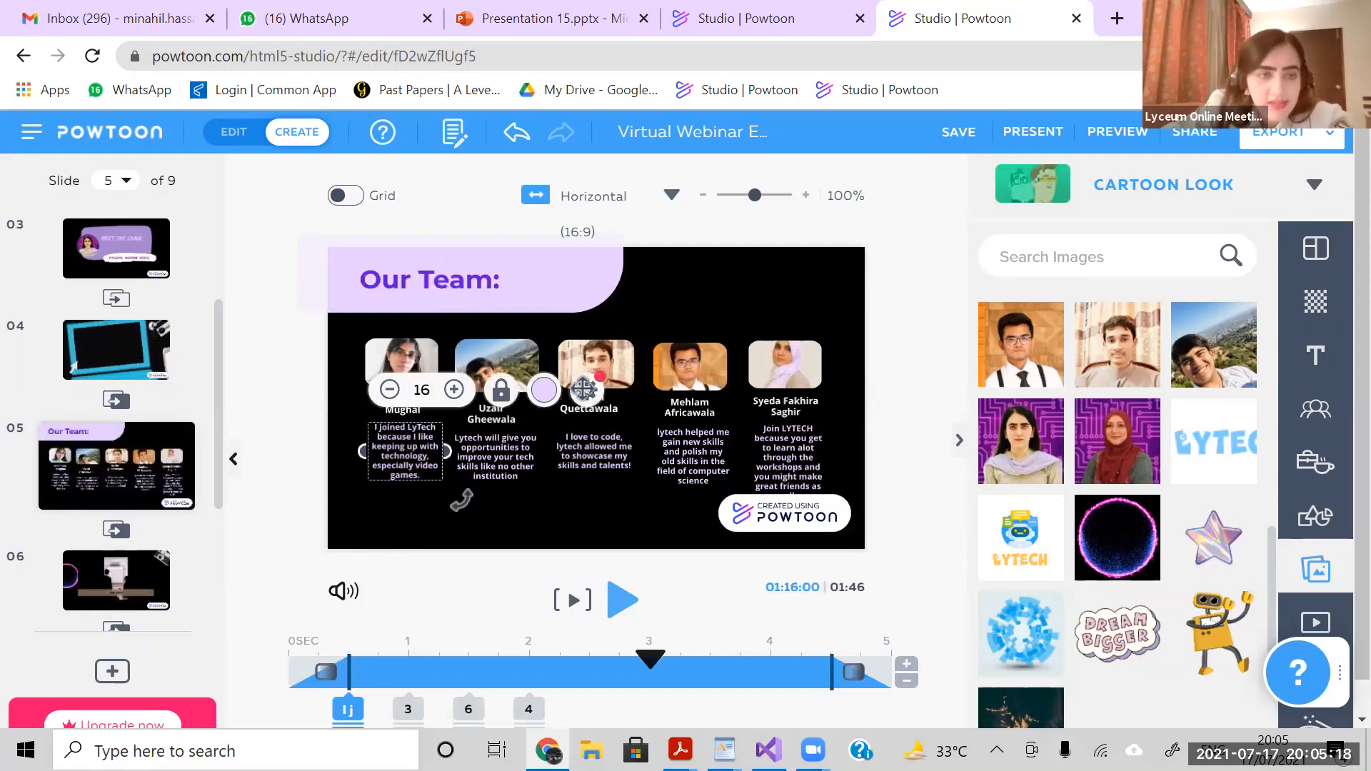
left_click(582, 389)
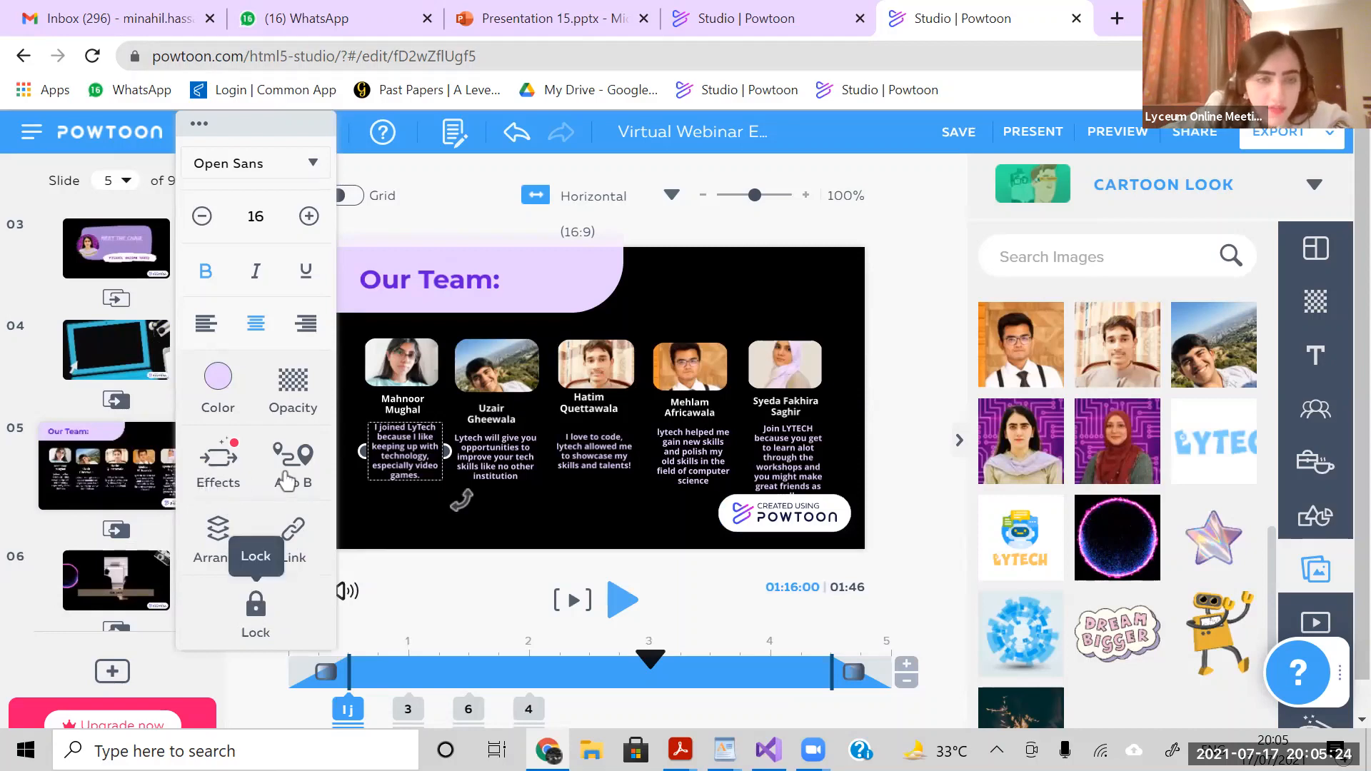
left_click(209, 480)
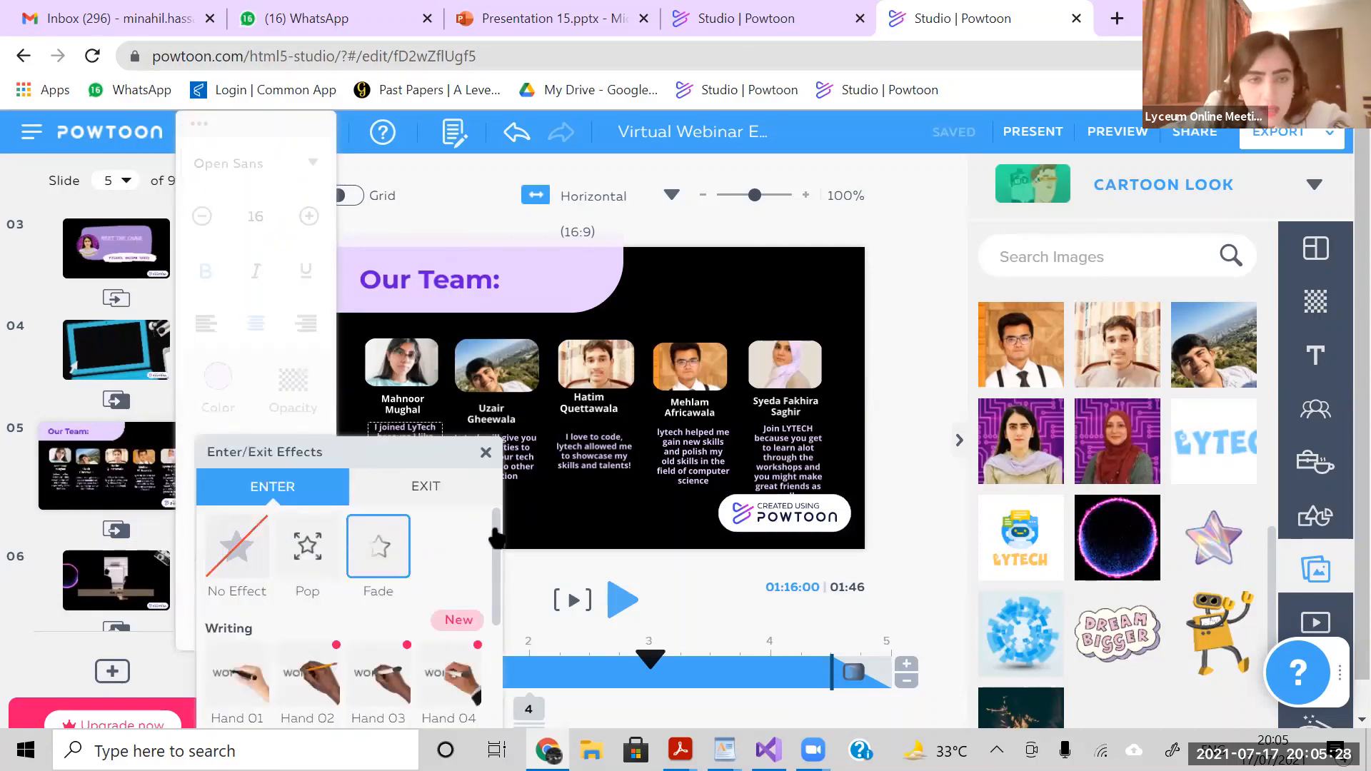
left_click_drag(497, 537, 511, 598)
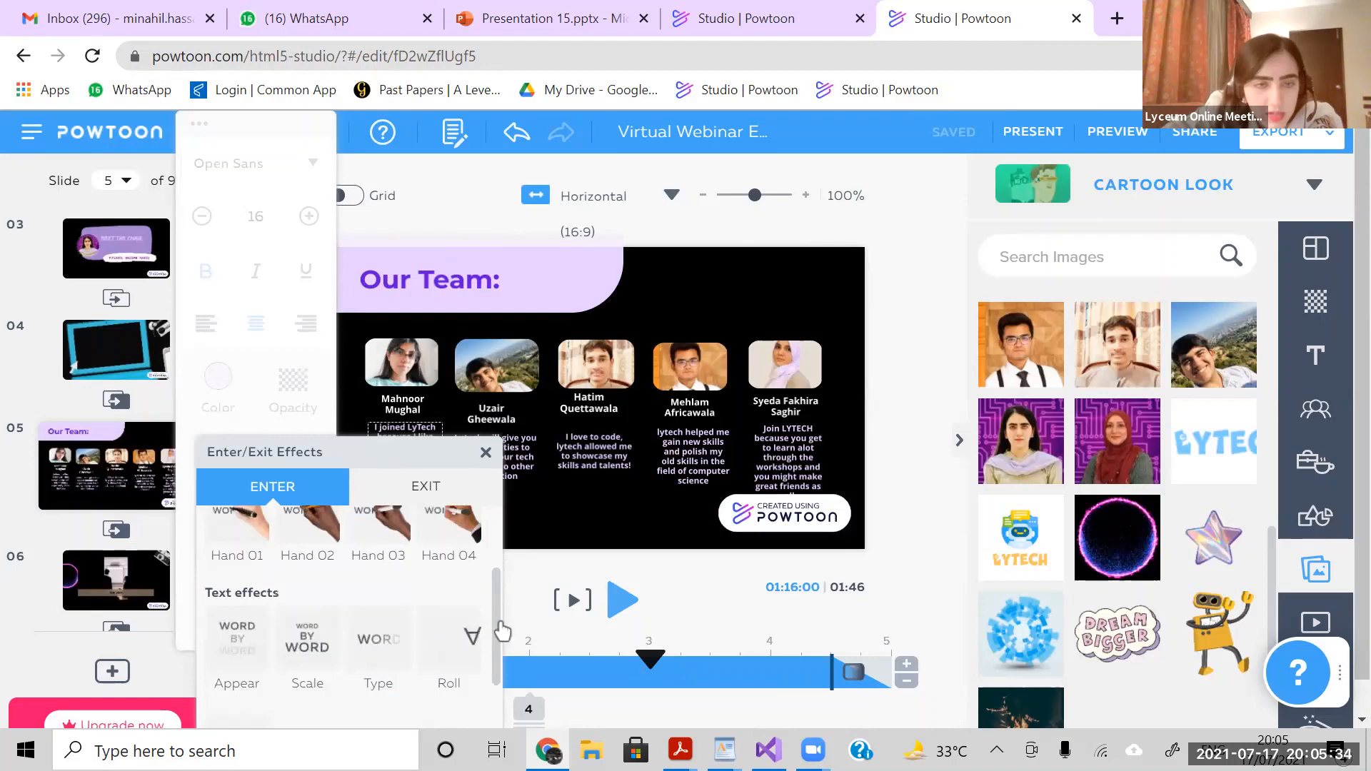
left_click_drag(496, 672, 492, 509)
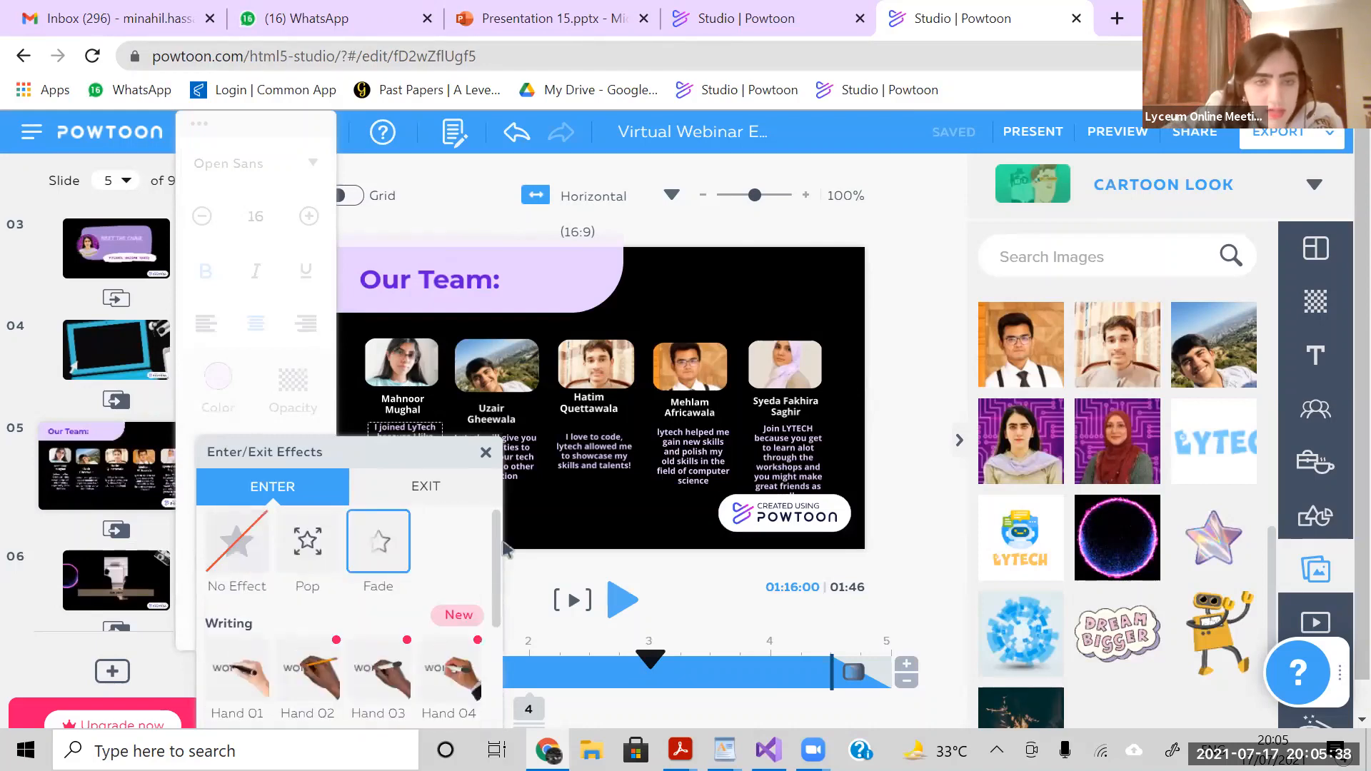
left_click(486, 458)
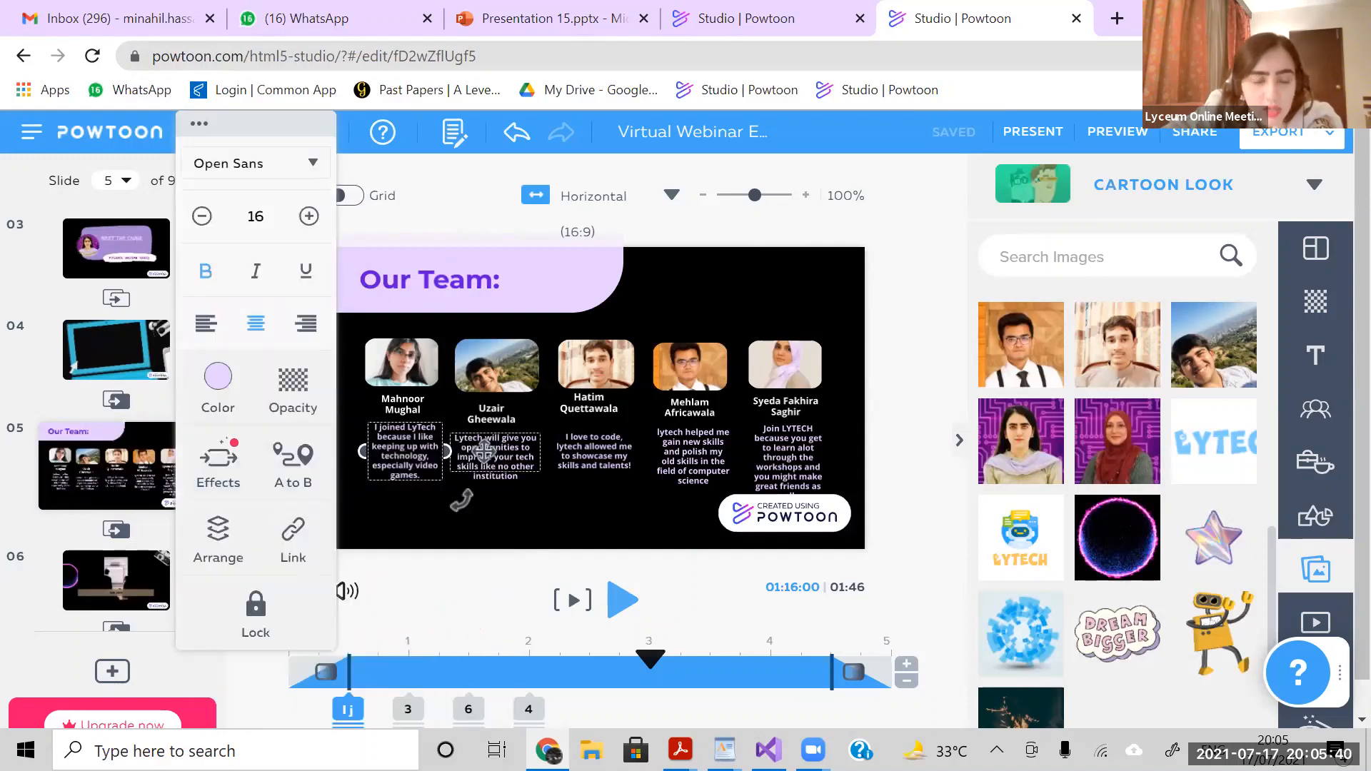
- Examine the formatting options of the first team member's description and the text and background libraries
double_click(433, 447)
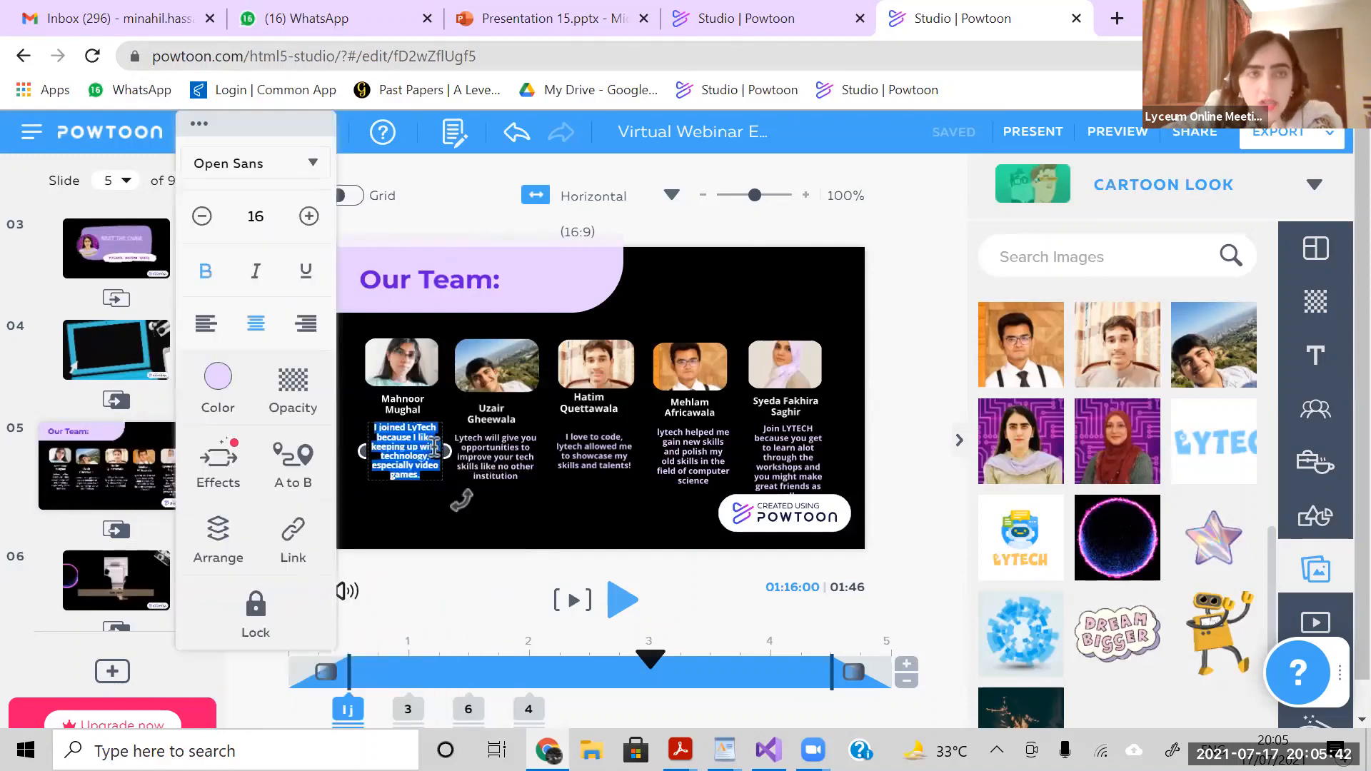
left_click(1317, 356)
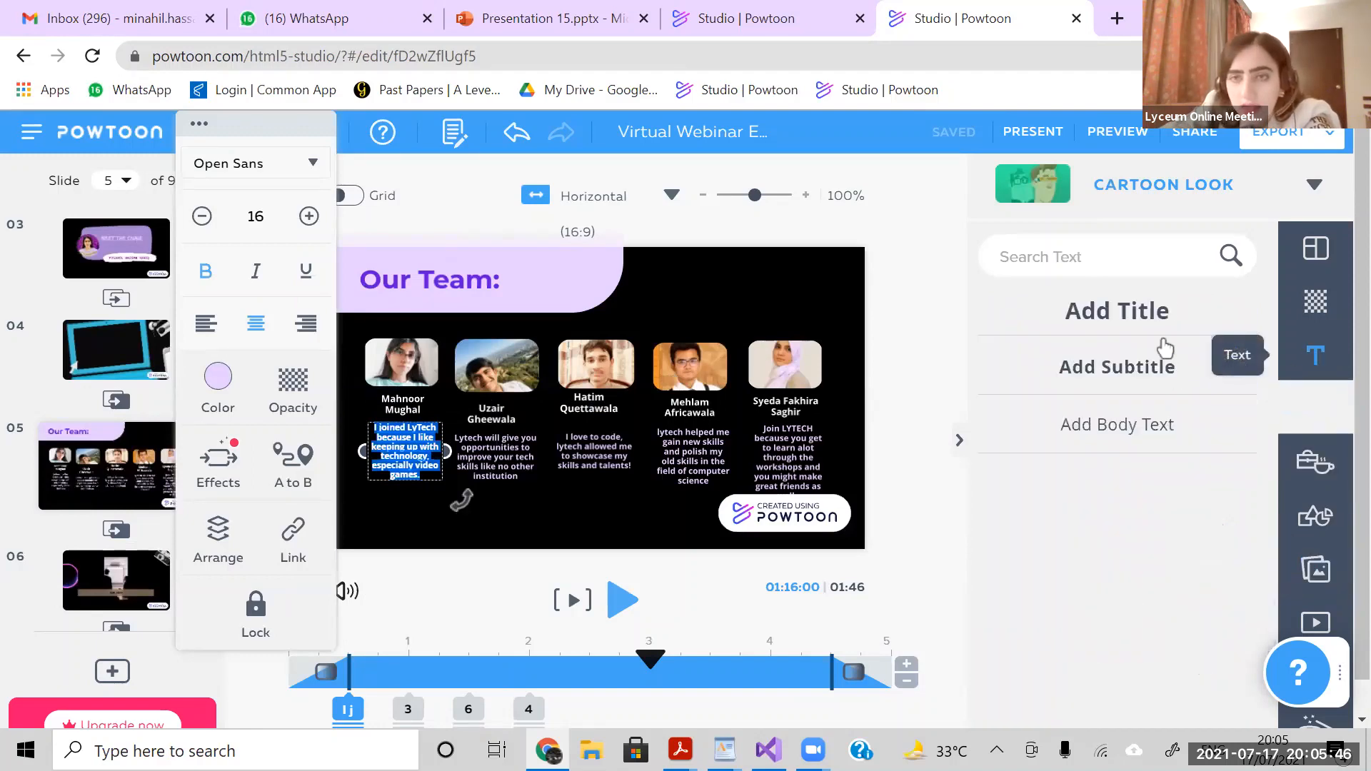
left_click(1328, 304)
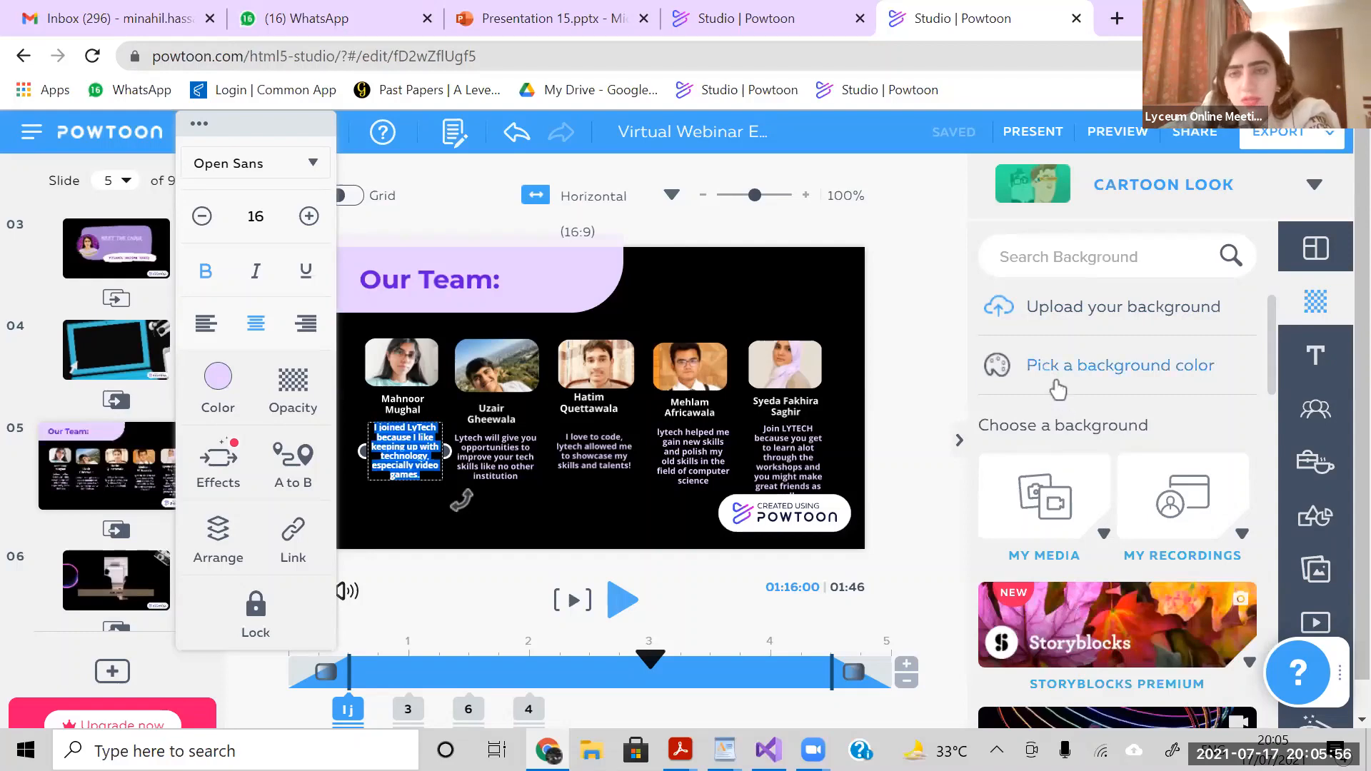
left_click(892, 306)
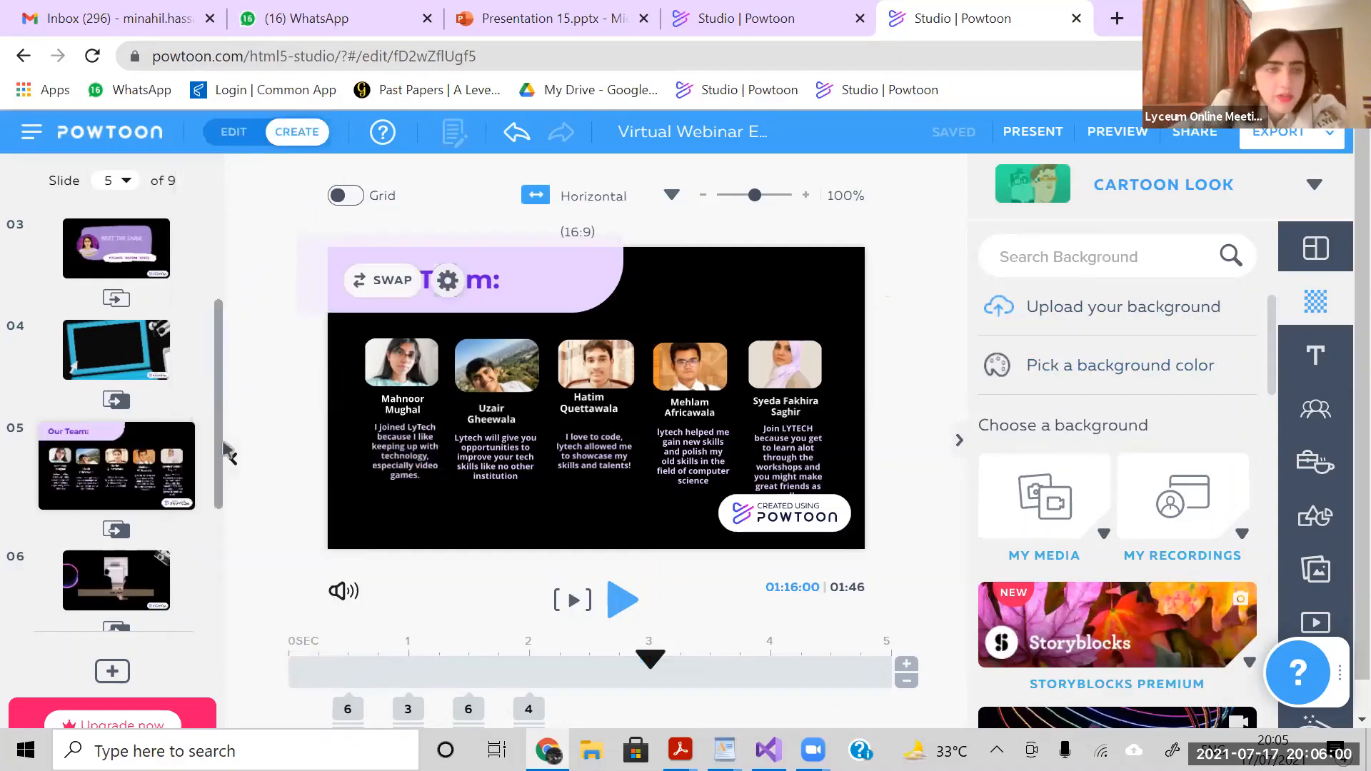
- Look through slides 6, 7 and 9, and return to the beginning of the slide list
scroll(151, 446, "down", 2)
left_click(151, 446)
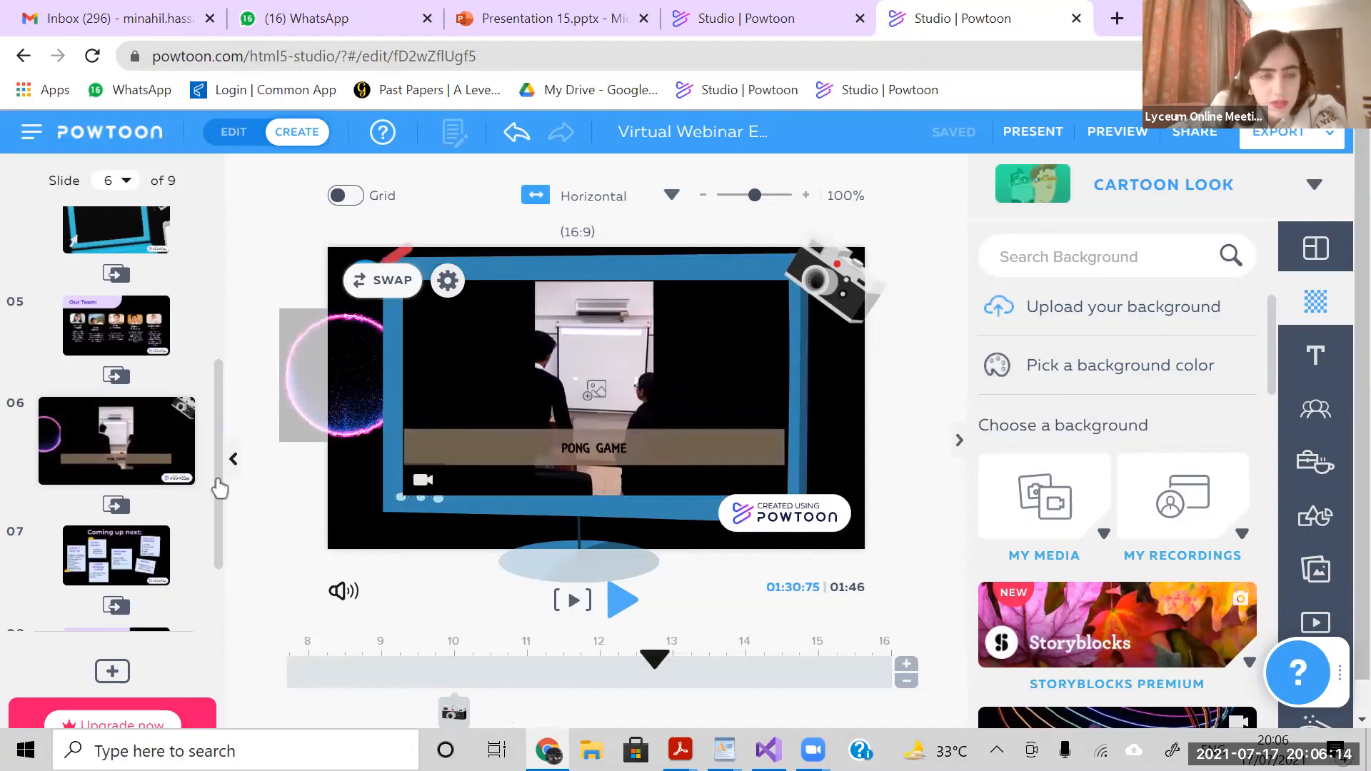
scroll(142, 457, "down", 2)
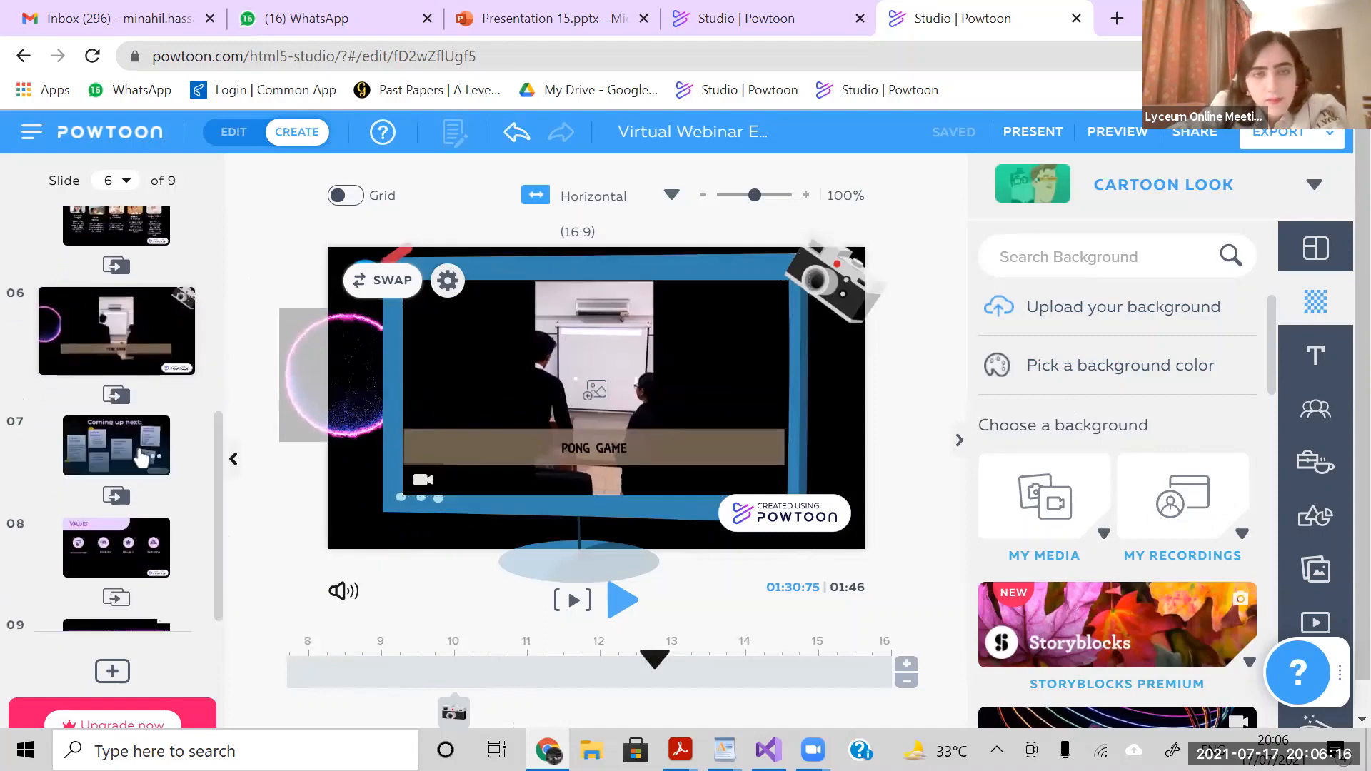
left_click(136, 437)
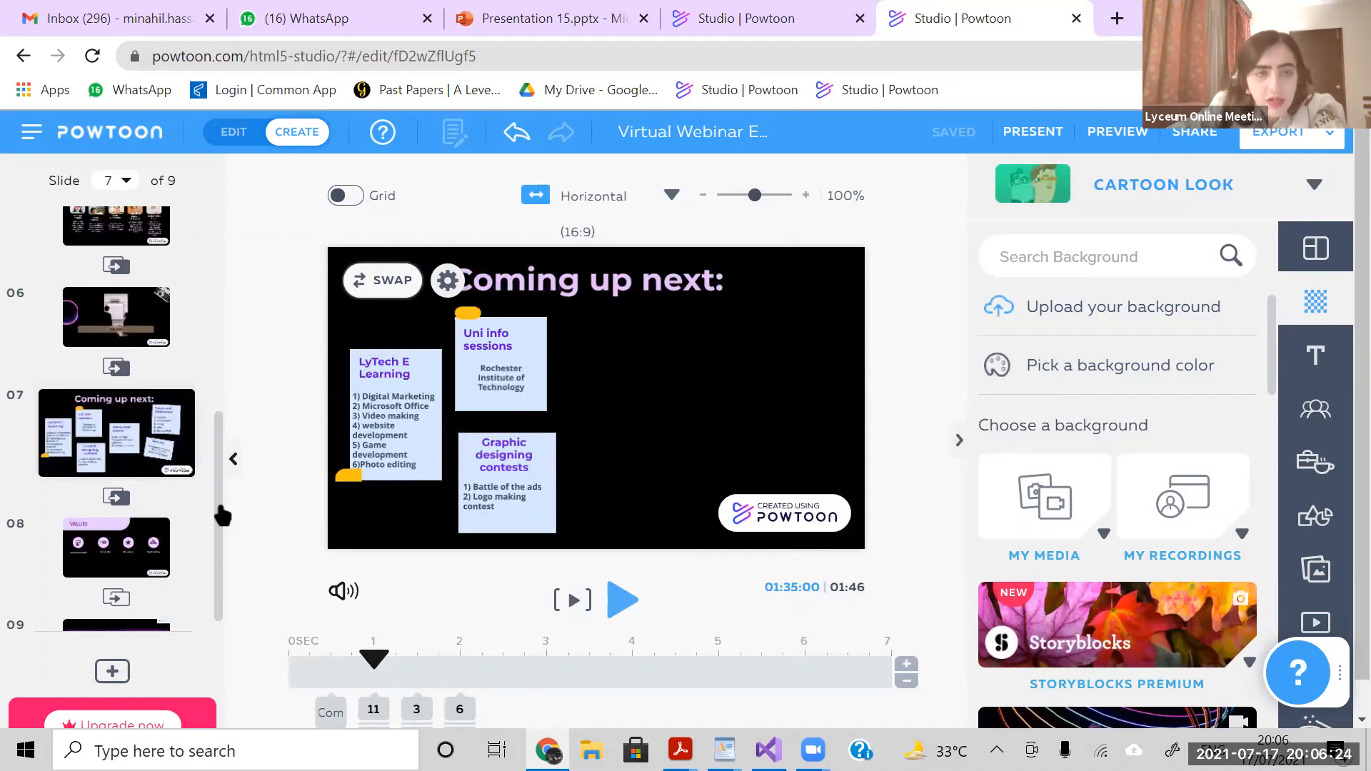
scroll(200, 597, "down", 1)
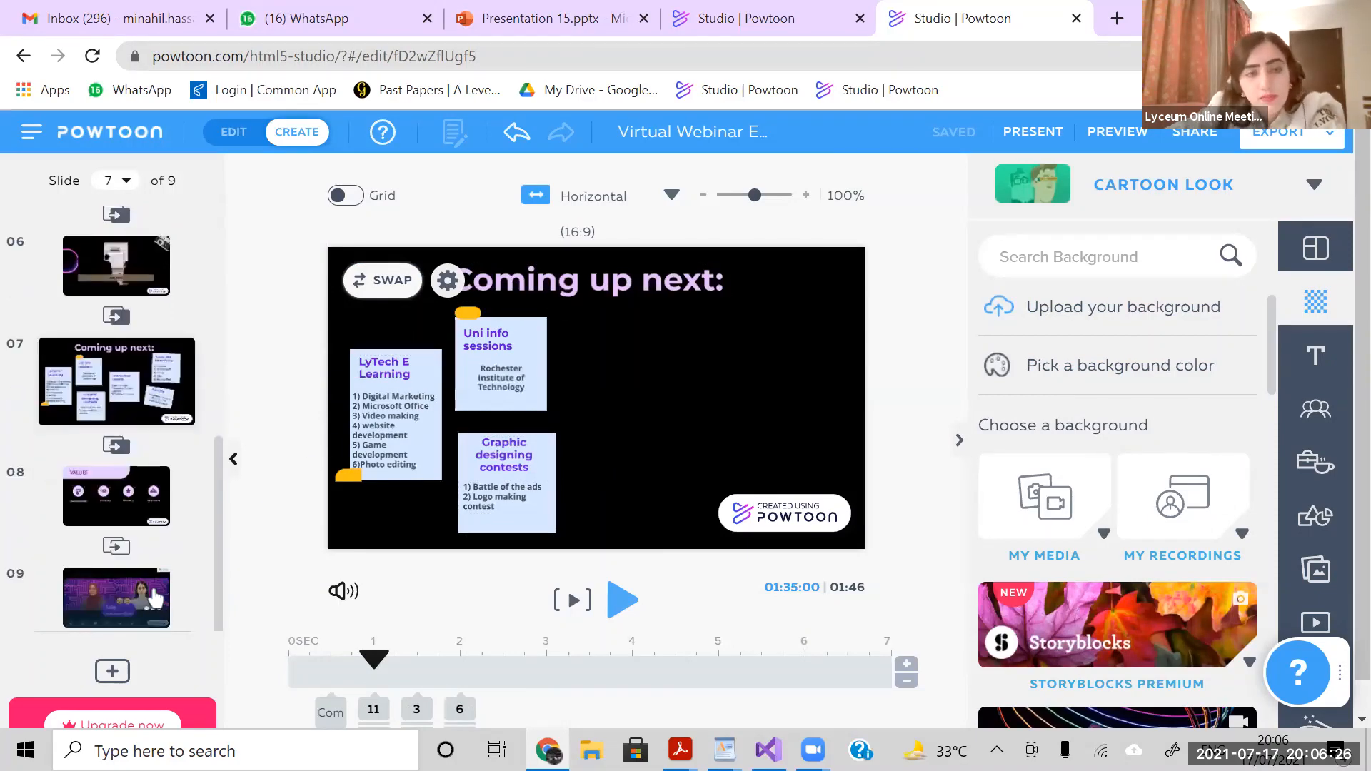
left_click(154, 598)
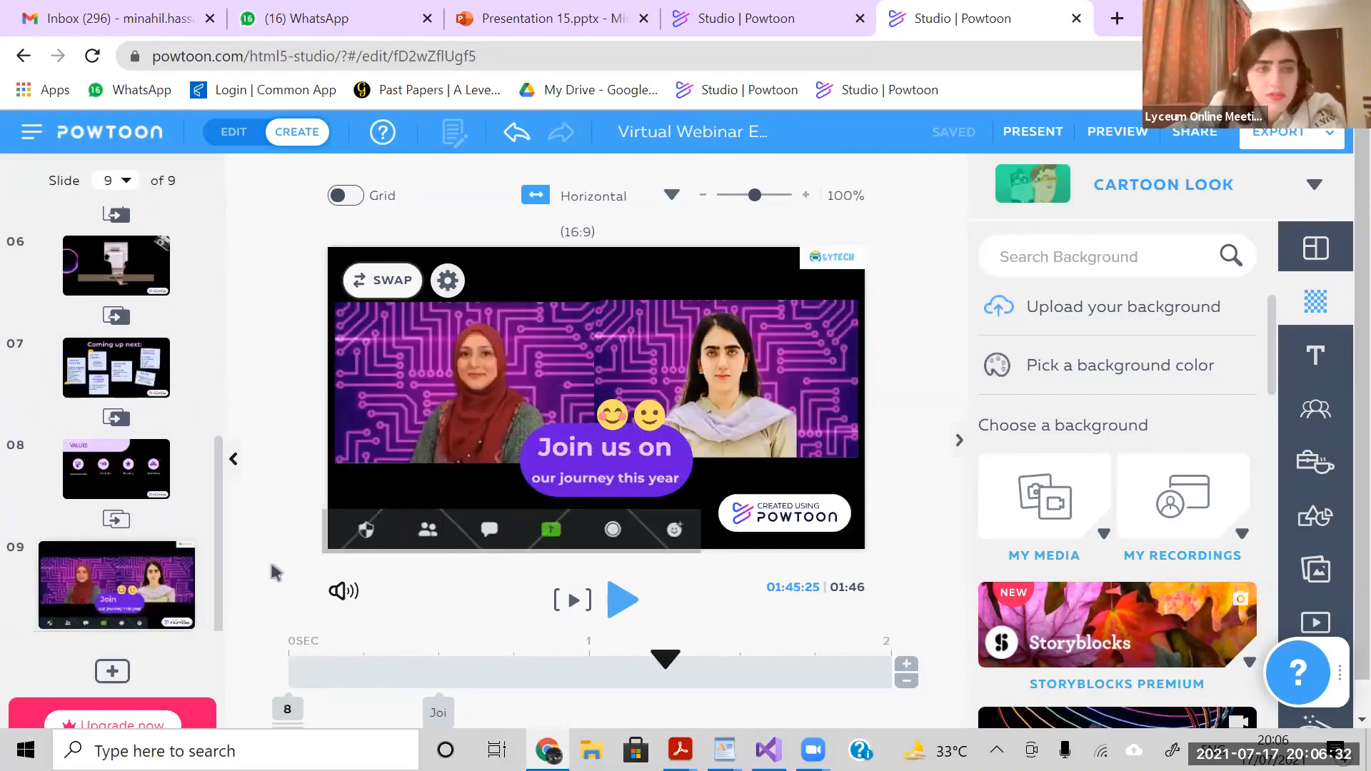
left_click_drag(220, 572, 209, 265)
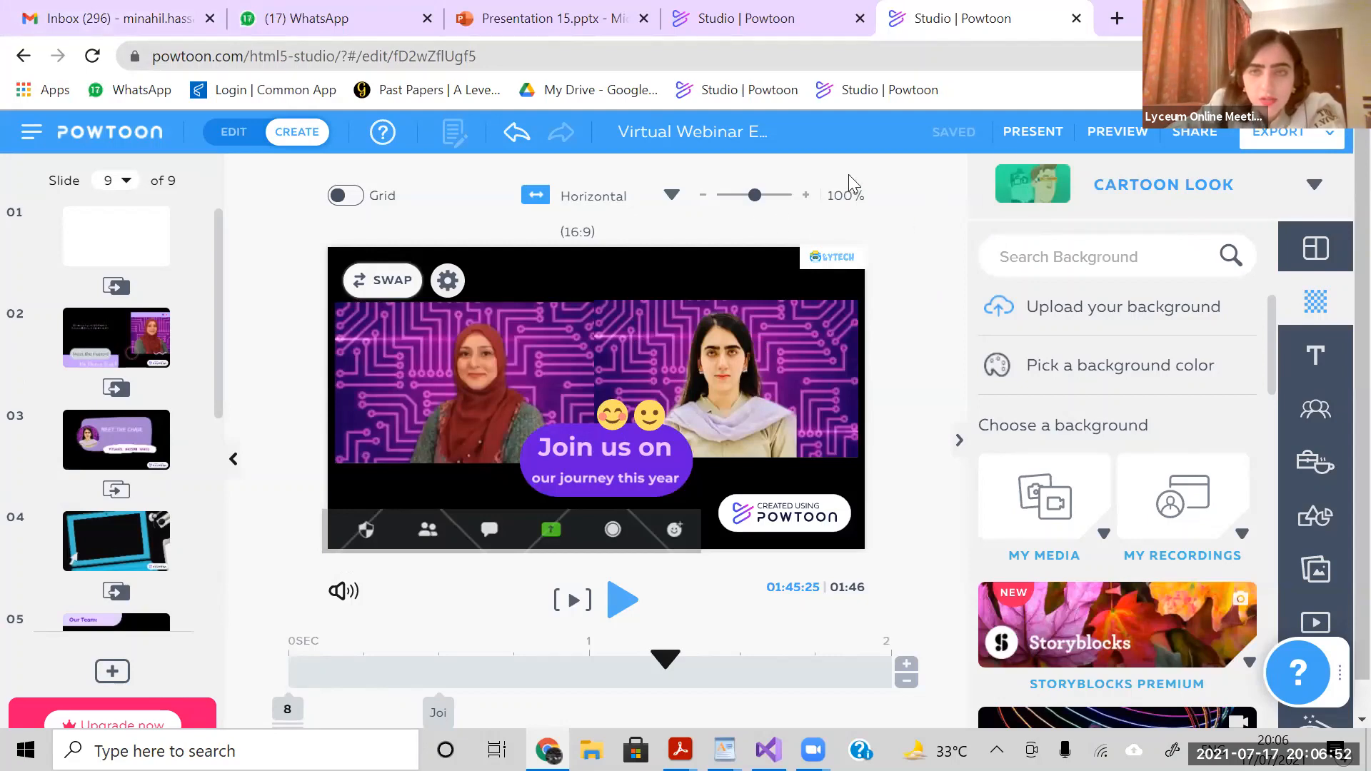
- Switch to the Introducing Me! Powtoon and open the Powtoon workspace home in a new browser tab
left_click(1298, 13)
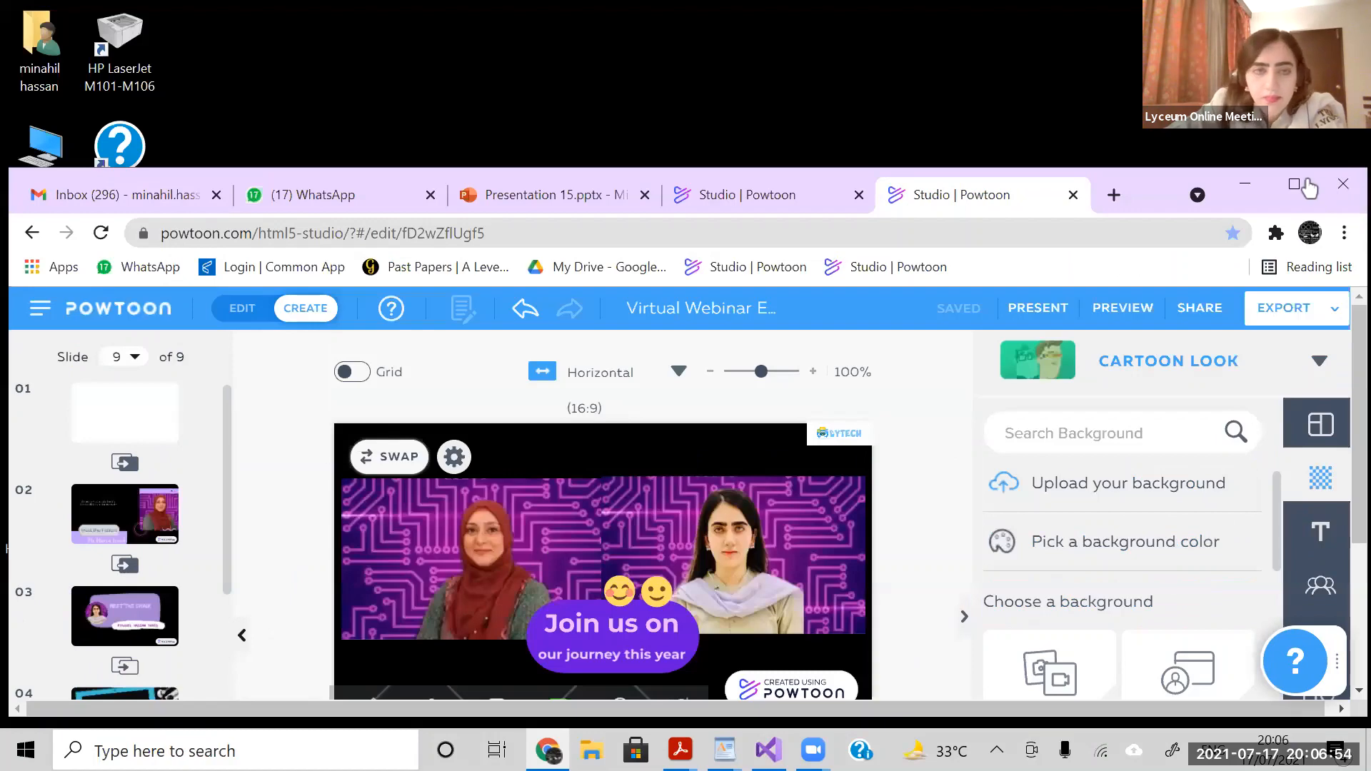
key("ctrl+shift+Tab")
key("super+Up")
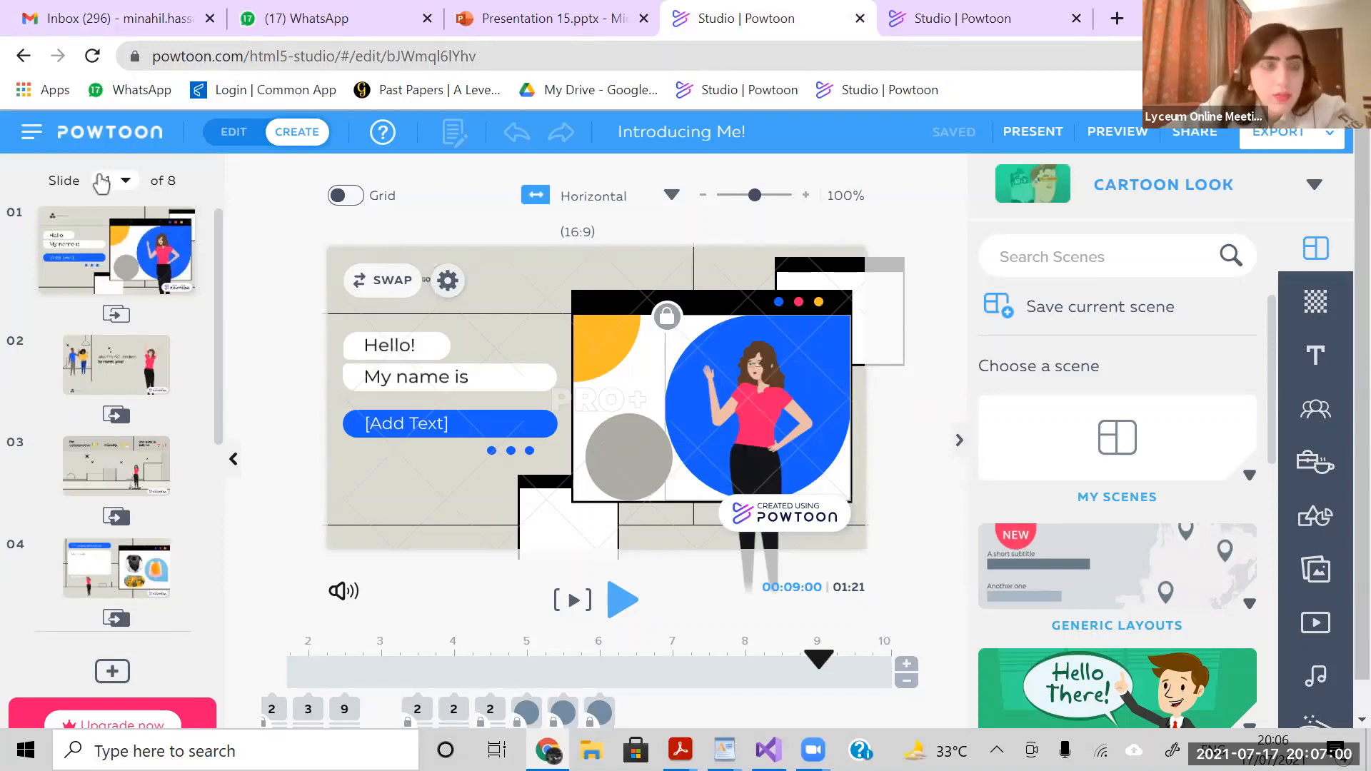
left_click(22, 140)
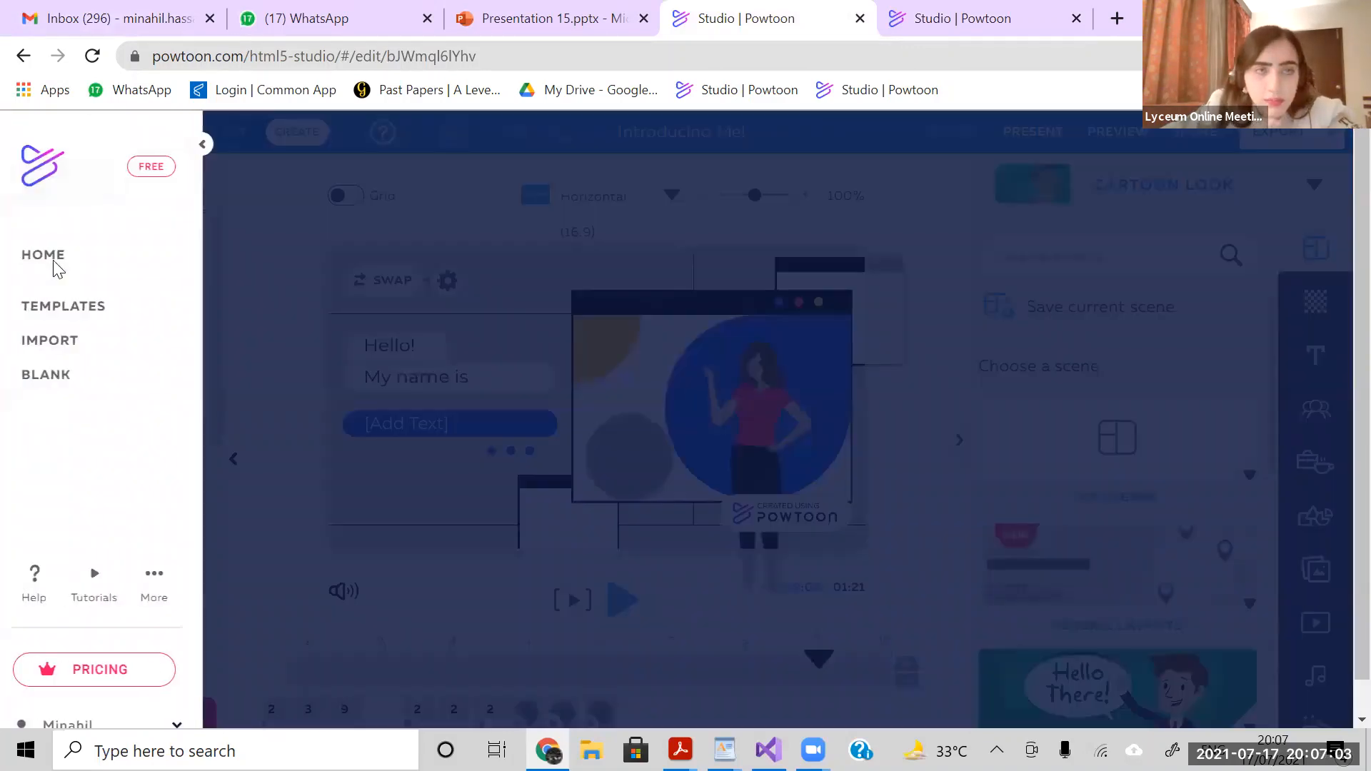
left_click(43, 255)
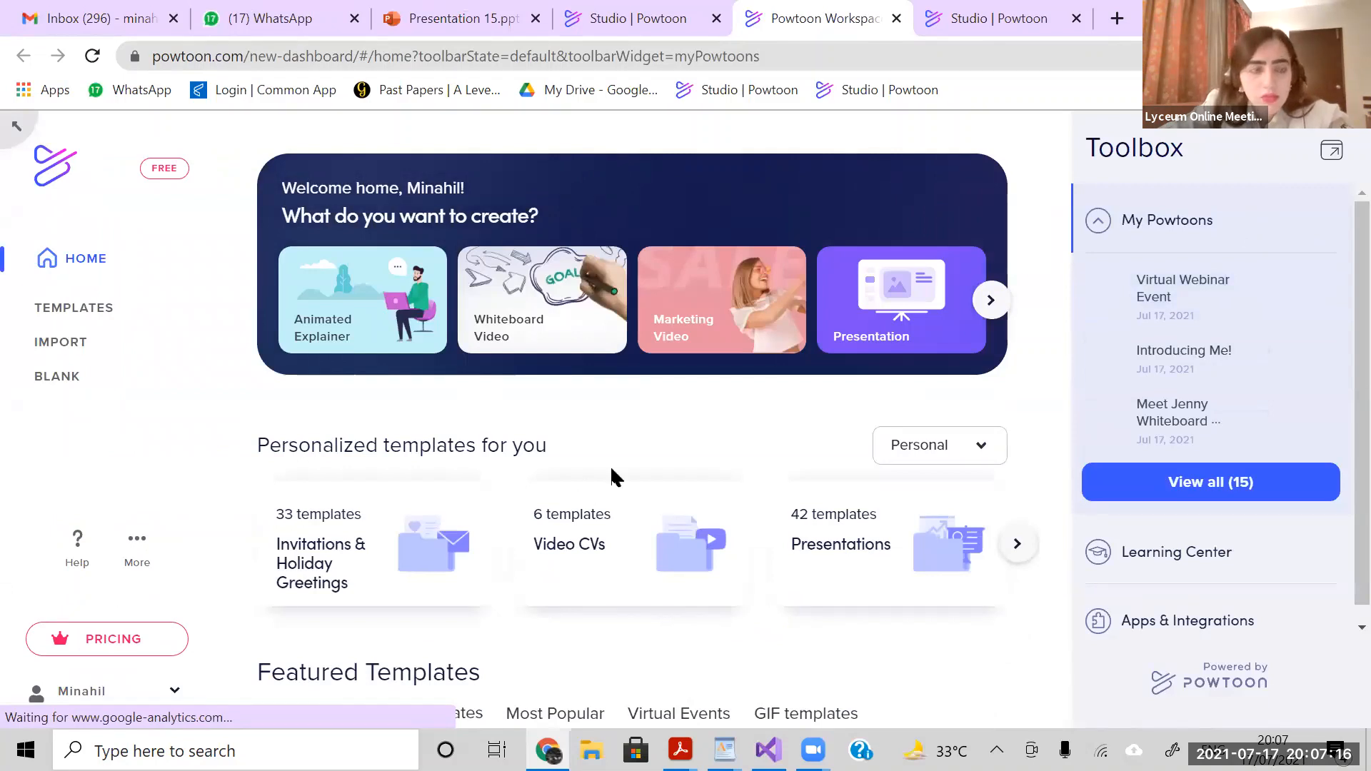
- Preview the Introducing Me! template from the full template collection and open it for editing
left_click(80, 318)
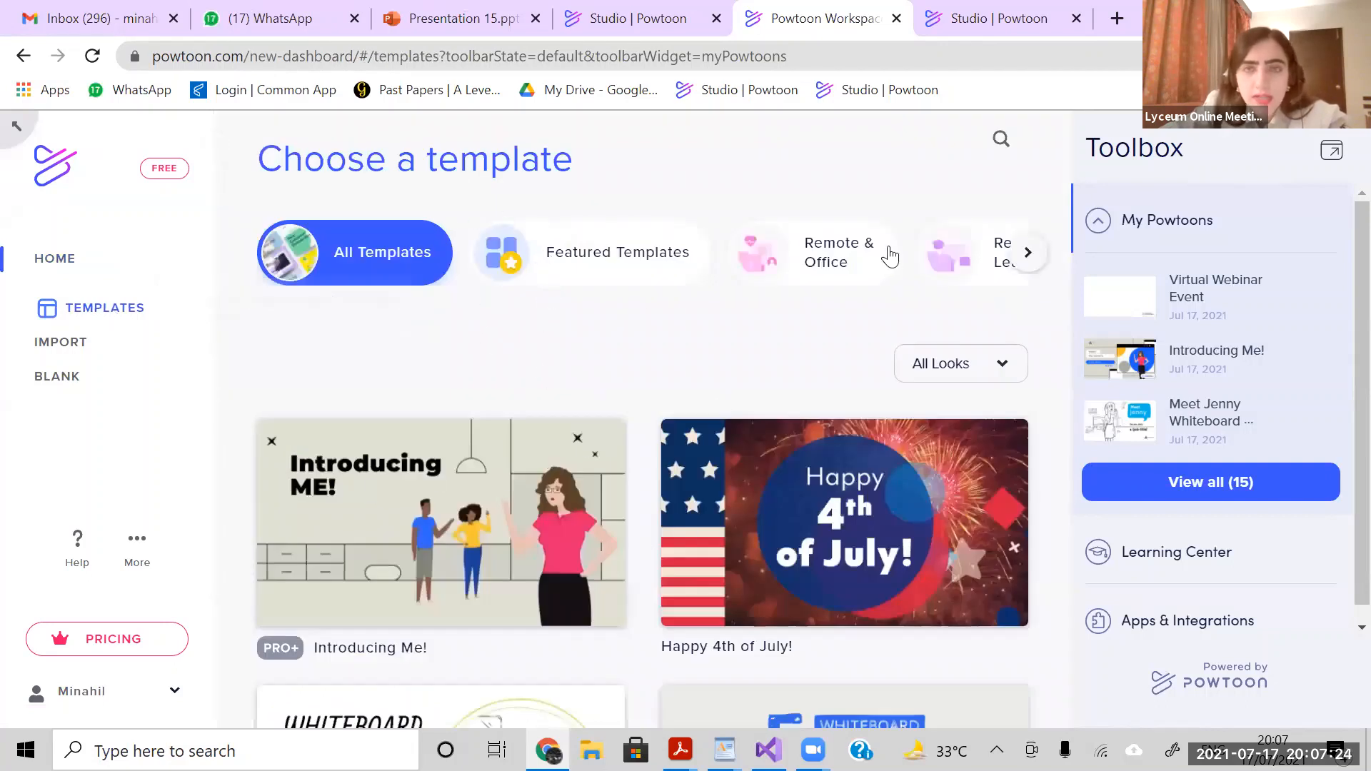
left_click(995, 138)
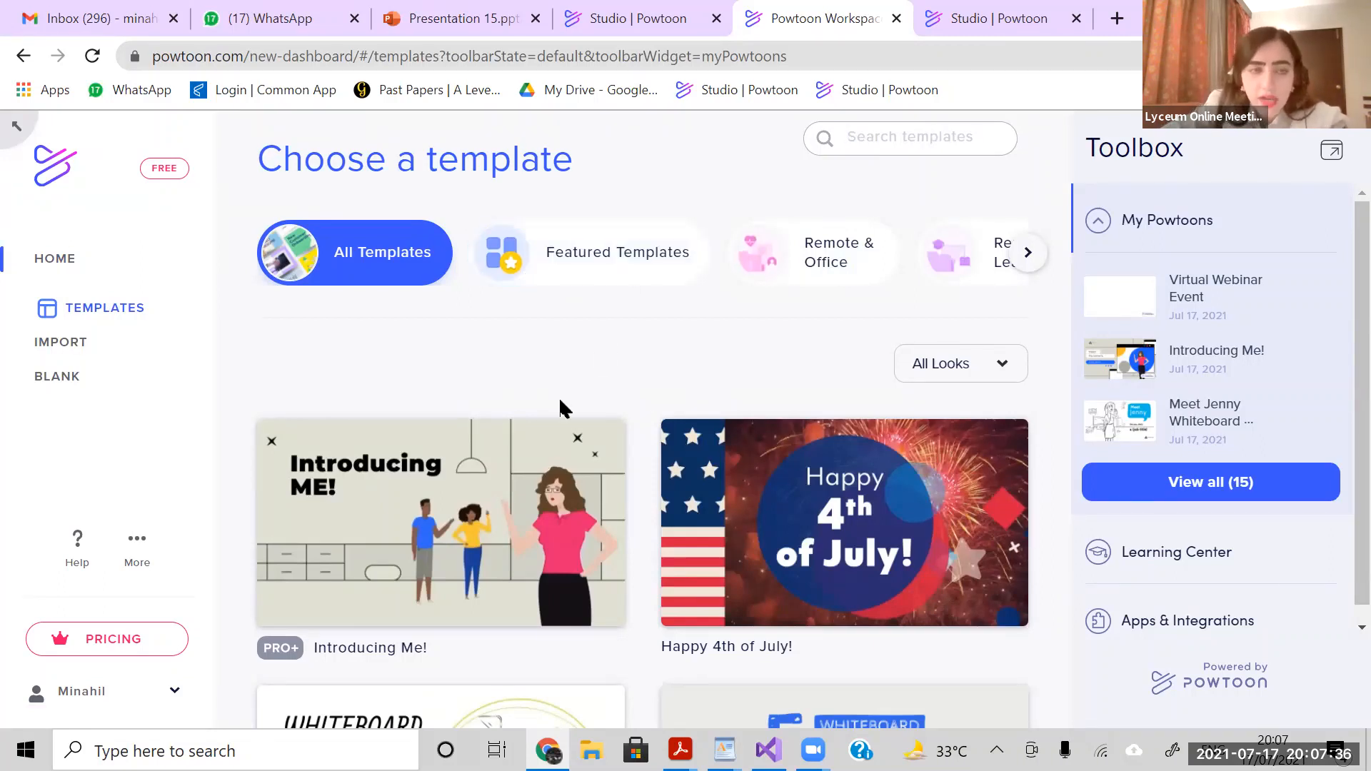
mouse_move(468, 537)
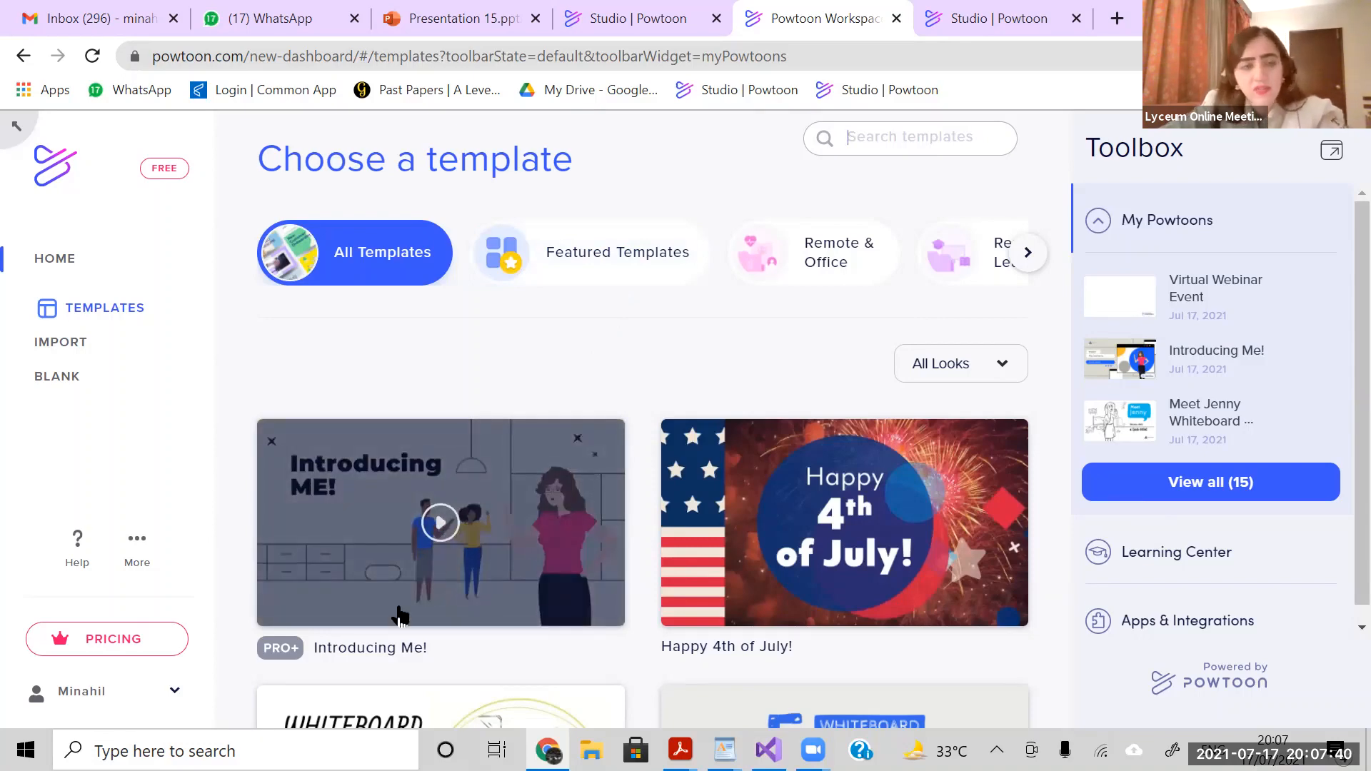
left_click(550, 516)
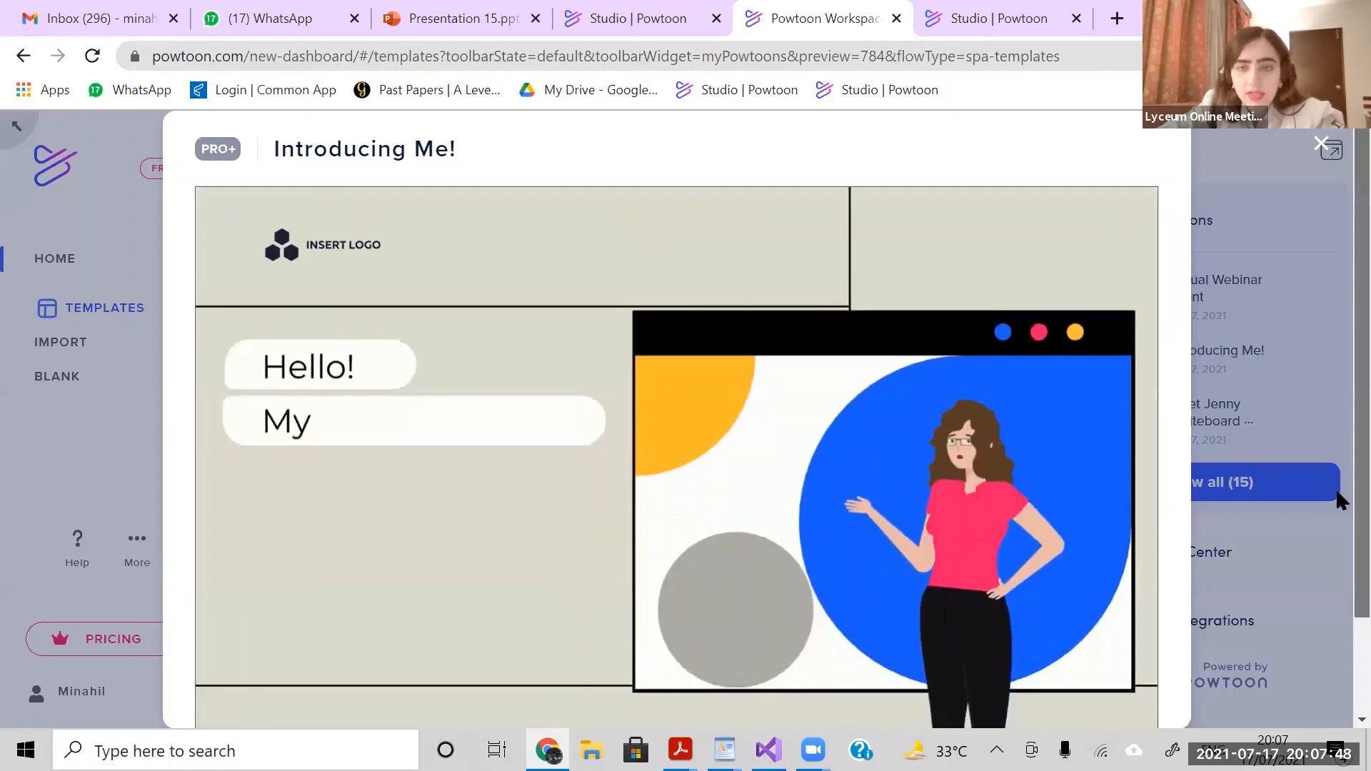
scroll(1028, 622, "down", 1)
scroll(998, 690, "down", 1)
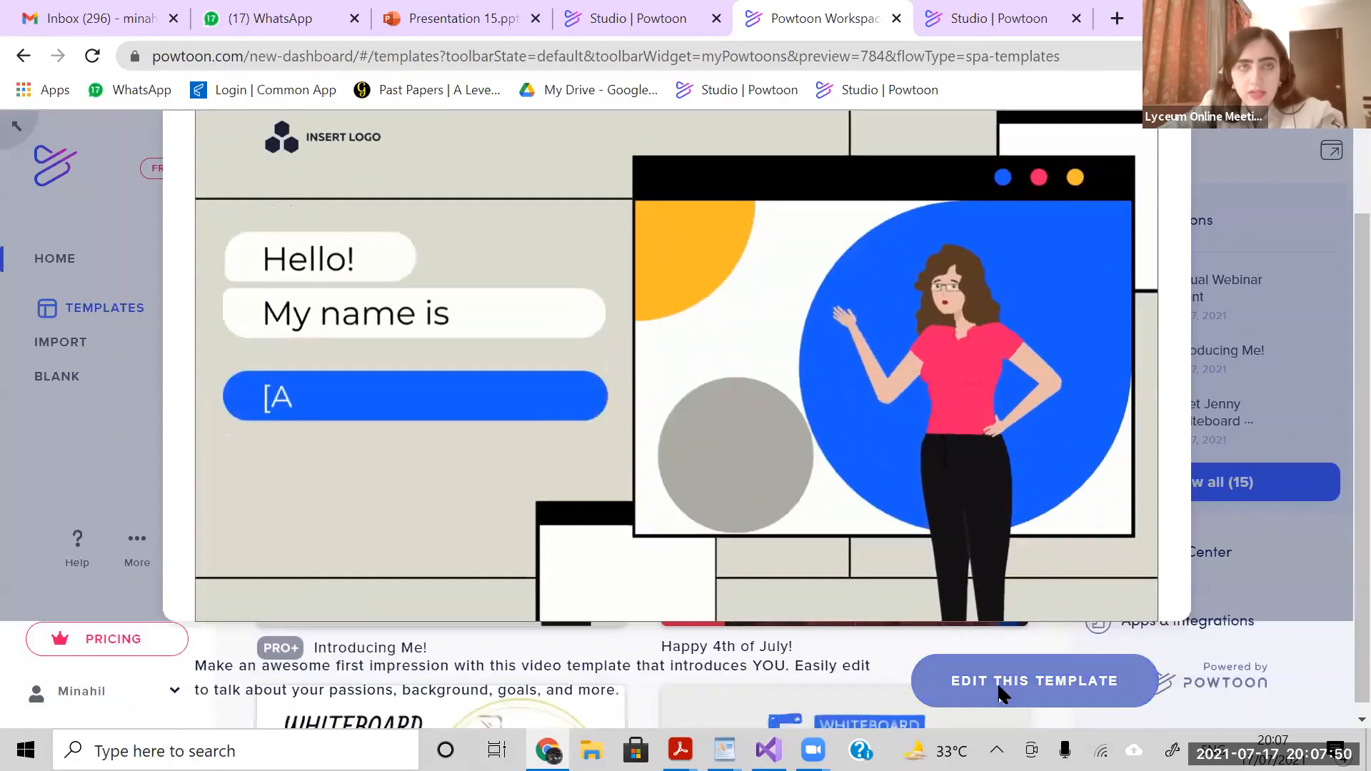
left_click(999, 690)
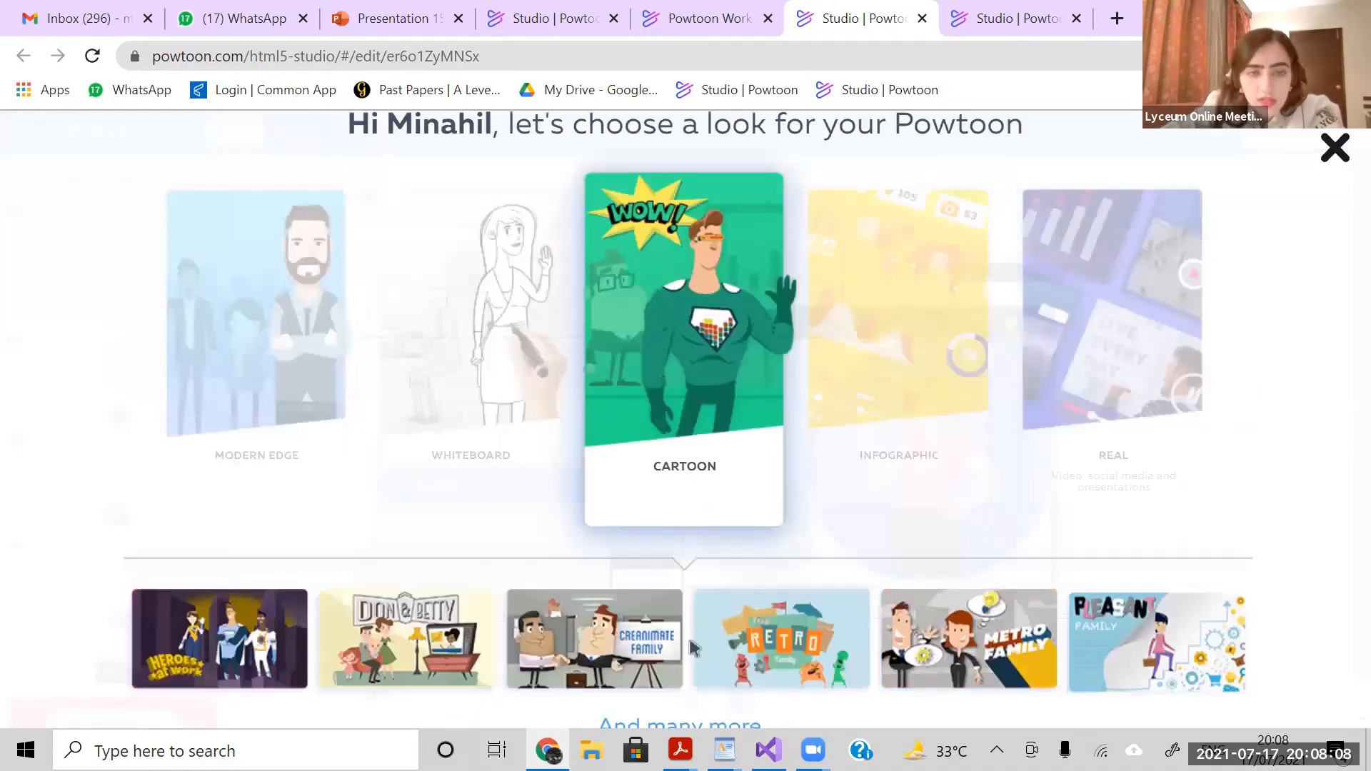
- Choose the Cartoon look for the new Powtoon and switch the studio to Create mode for full timeline control
left_click(918, 432)
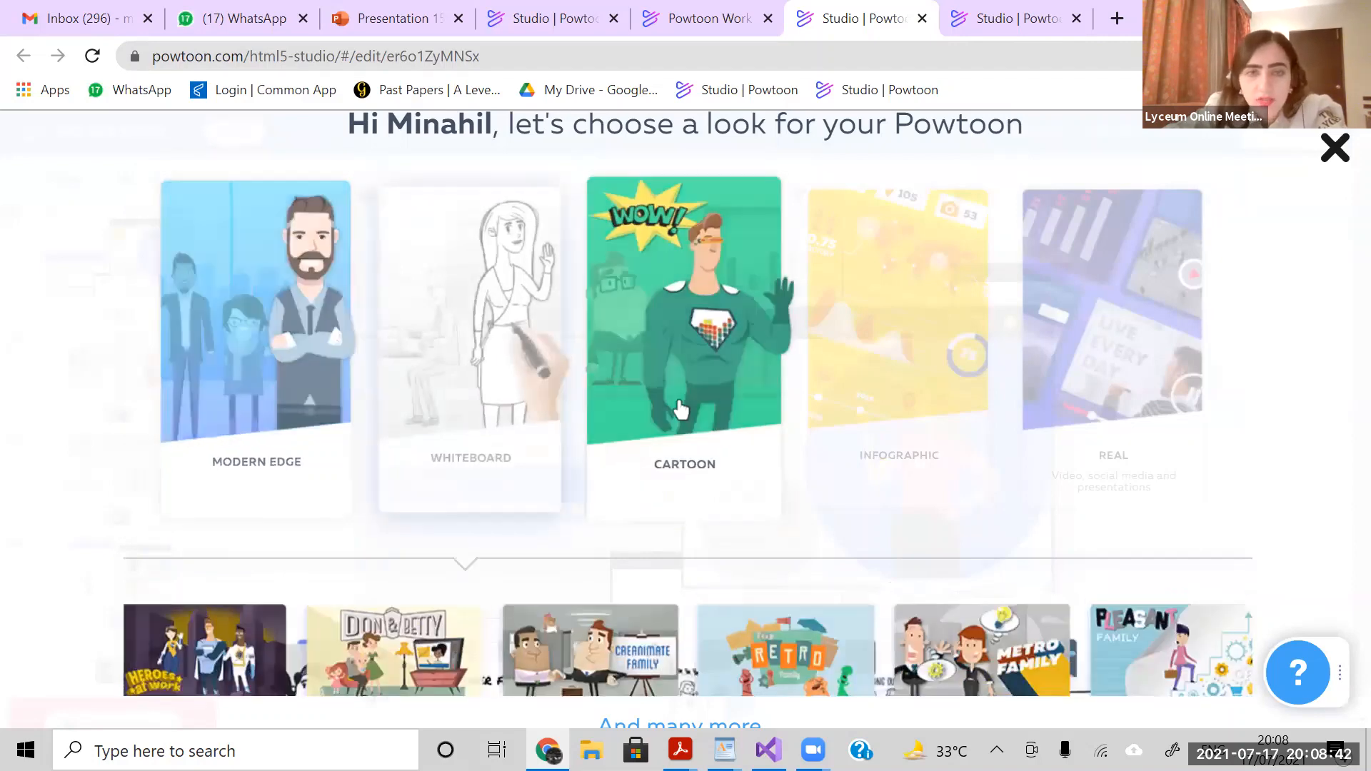
left_click(680, 403)
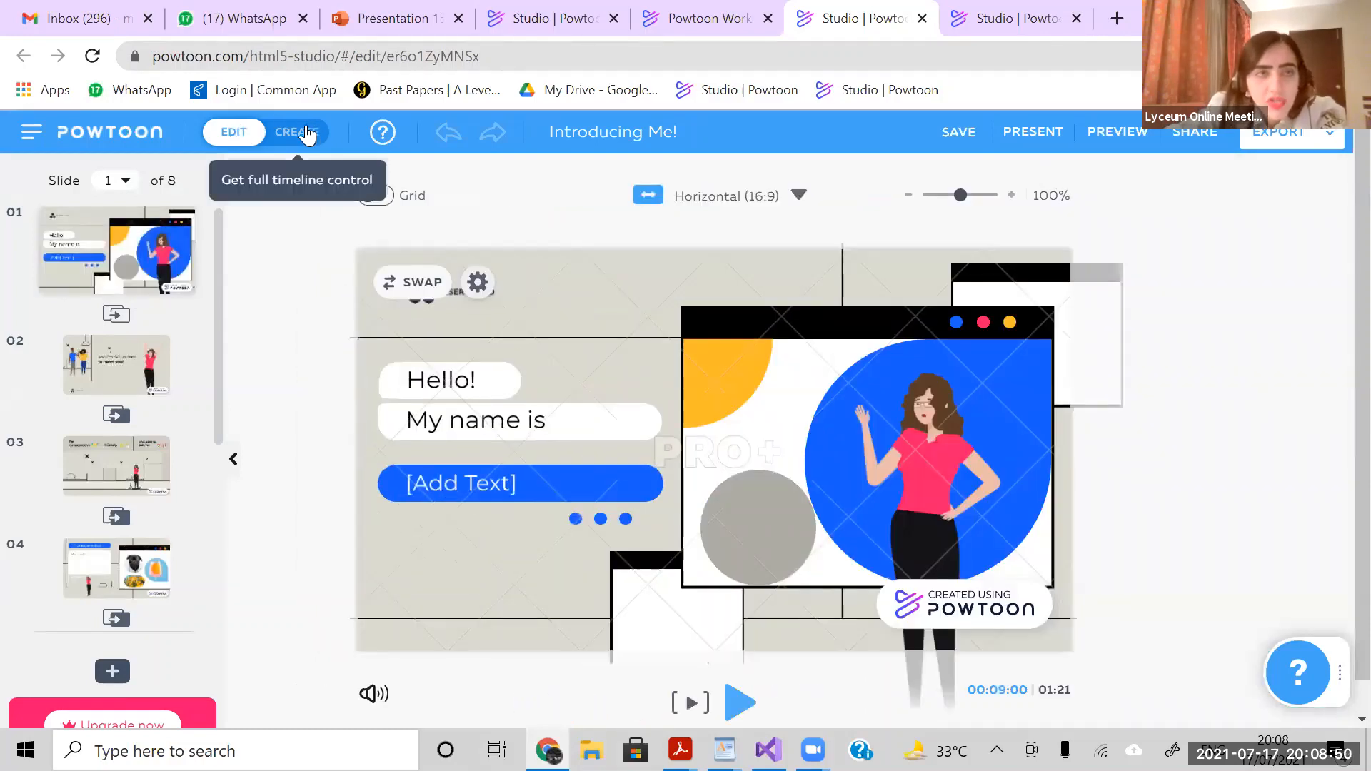
left_click(308, 134)
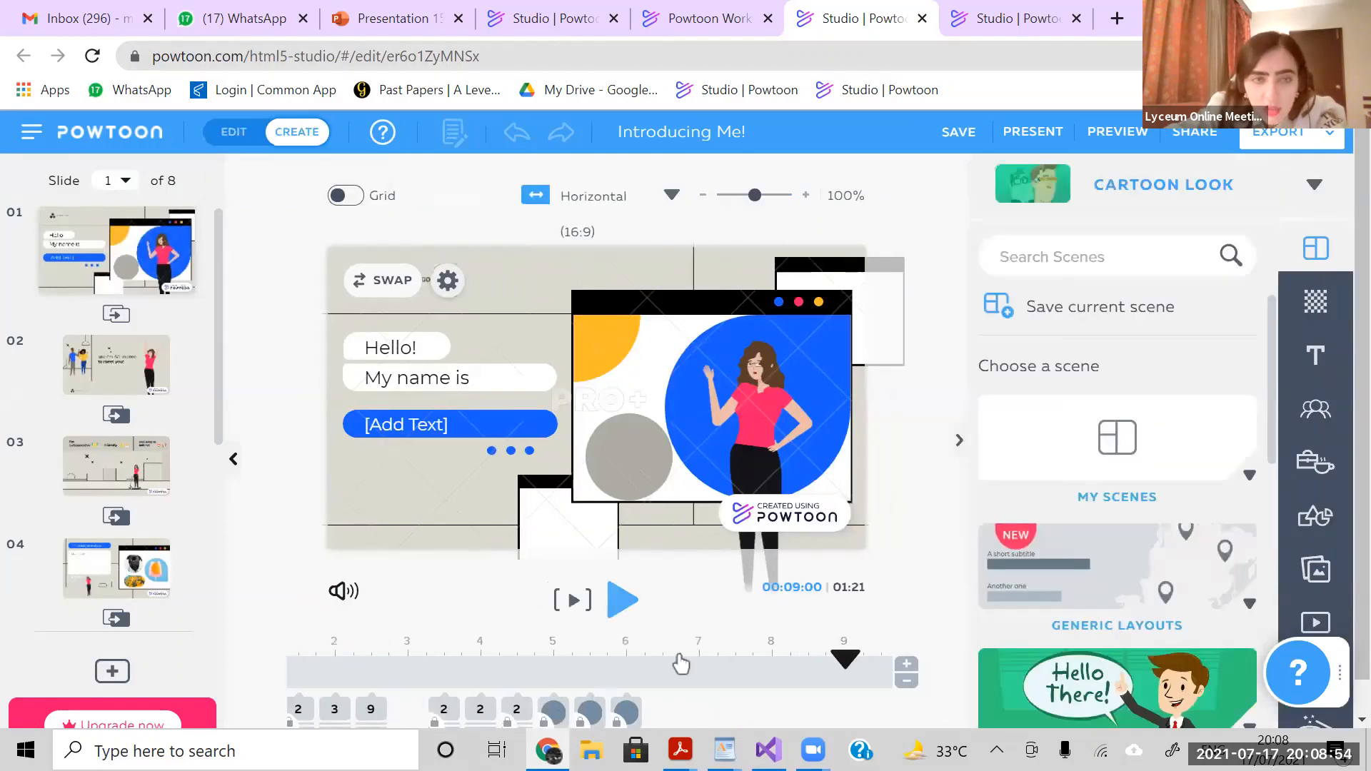
- Unlock the small white window shape along the lower edge of slide 1
left_click(519, 714)
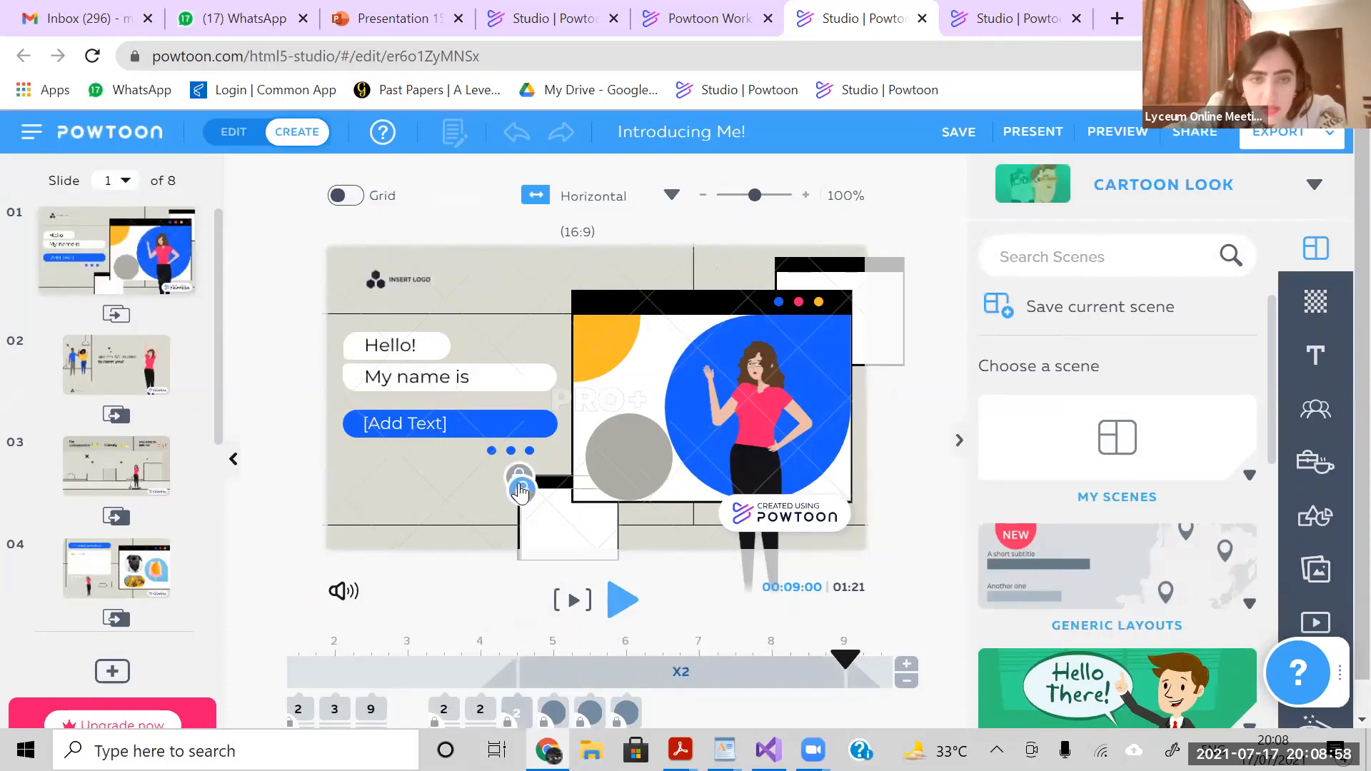
left_click(522, 490)
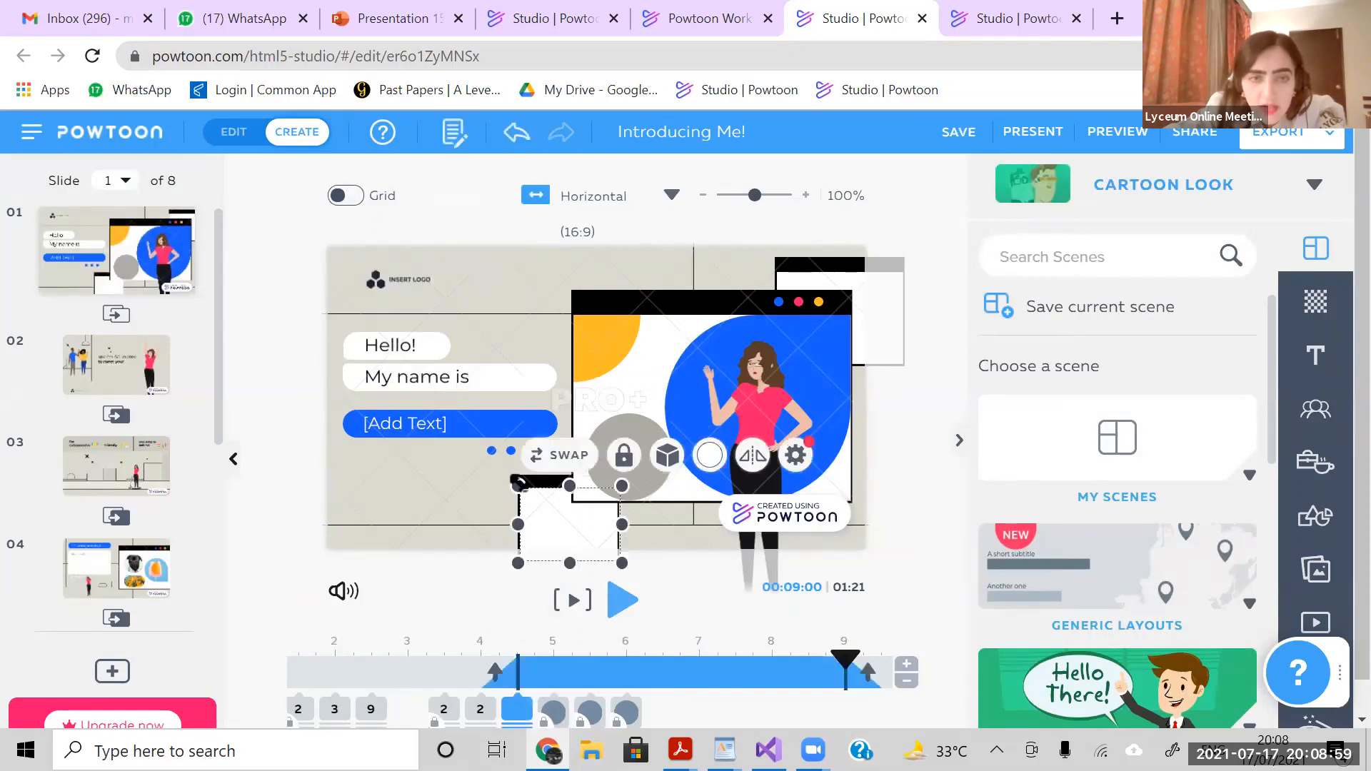
left_click(460, 545)
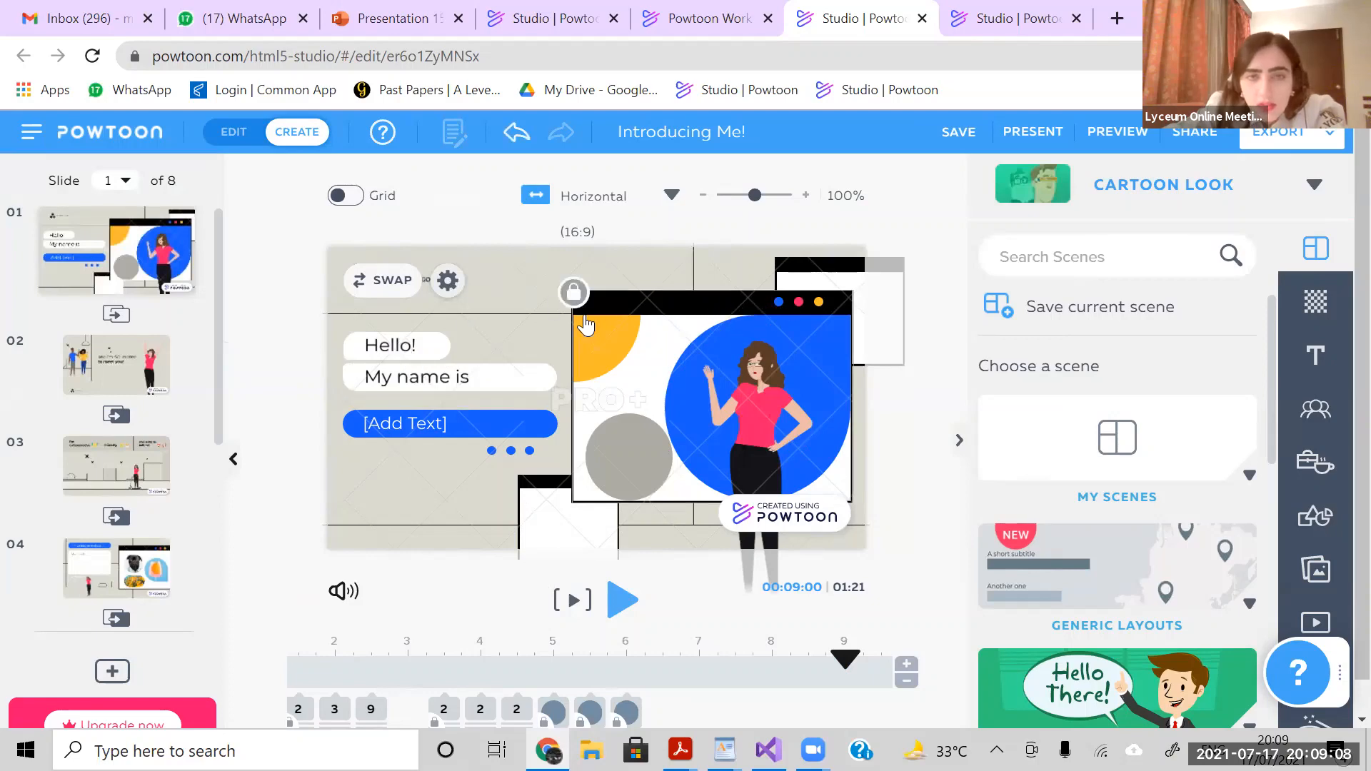
- Browse the poses for the woman character on slide 1 and choose the Hello pose
left_click(770, 404)
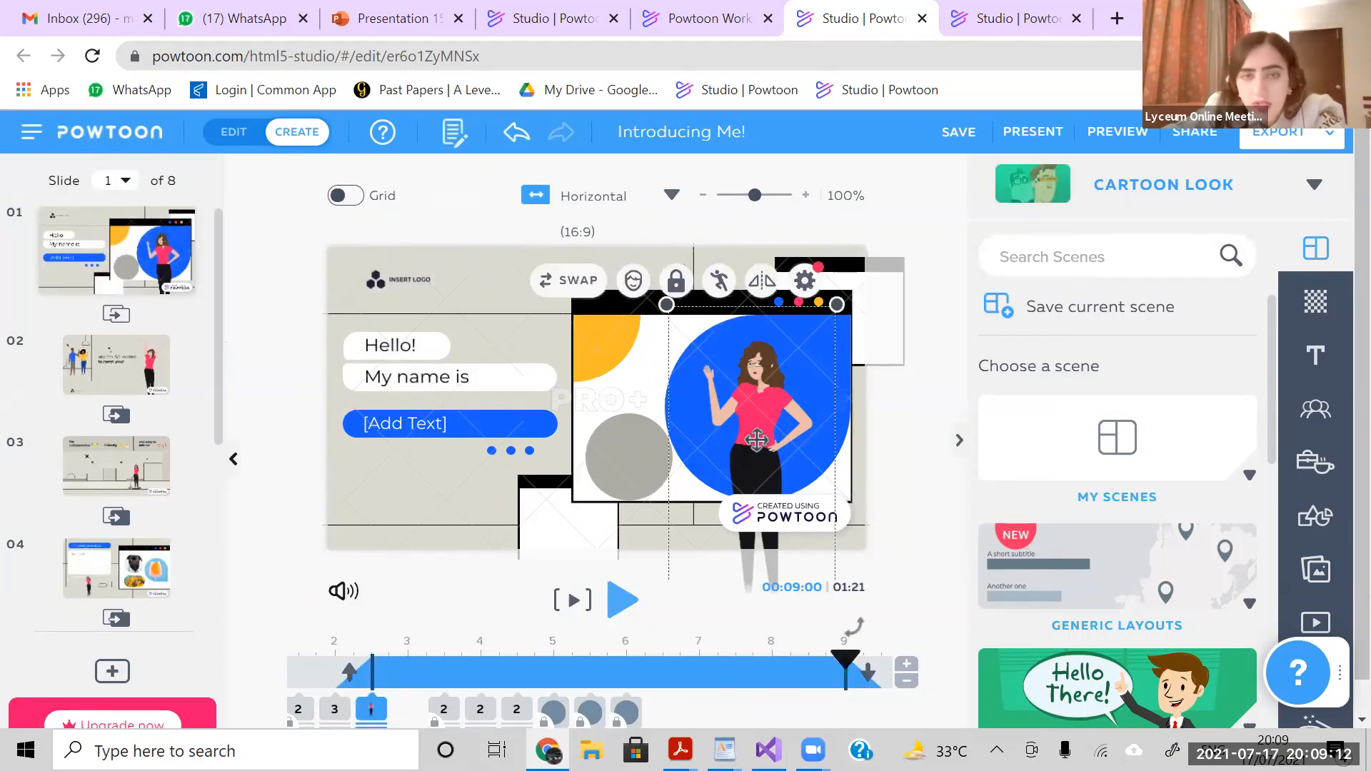
left_click(718, 282)
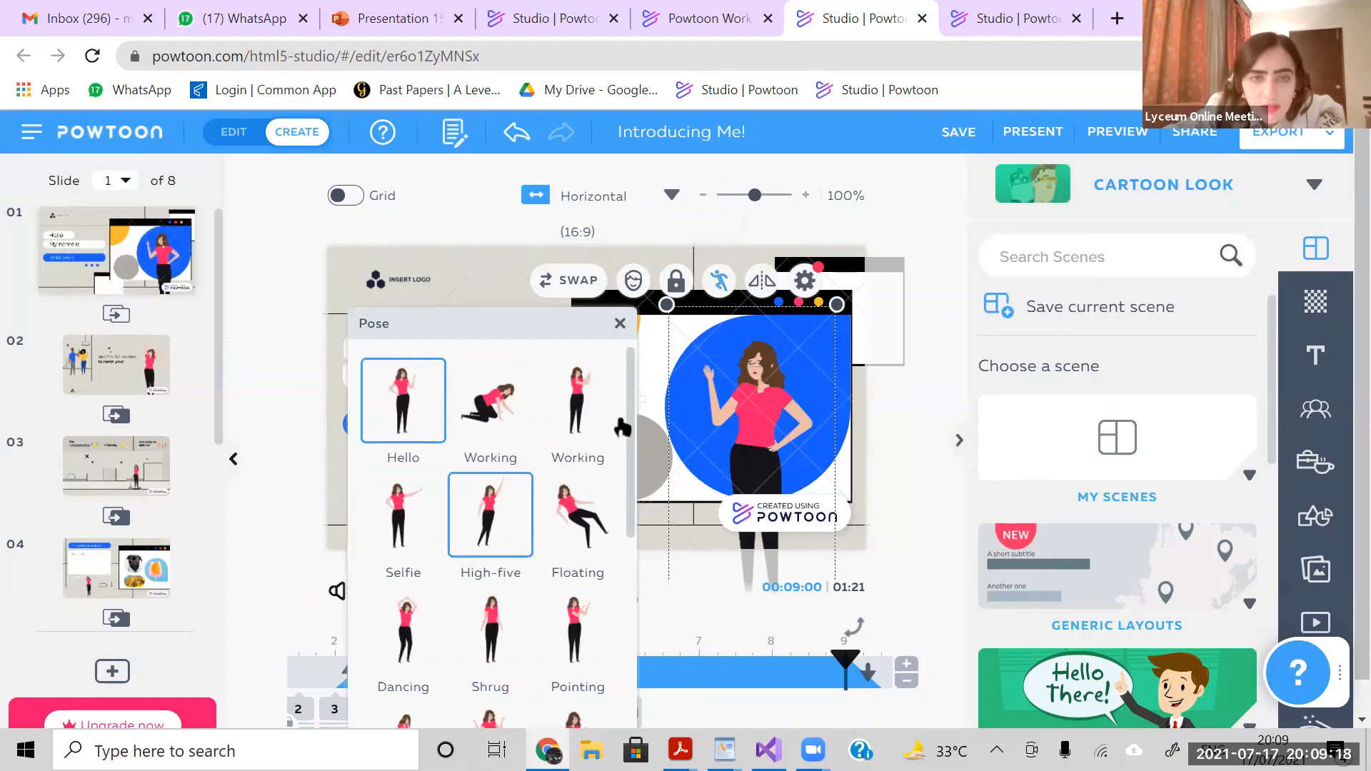
mouse_move(632, 427)
left_mouse_down()
mouse_move(629, 500)
mouse_move(616, 437)
left_mouse_up()
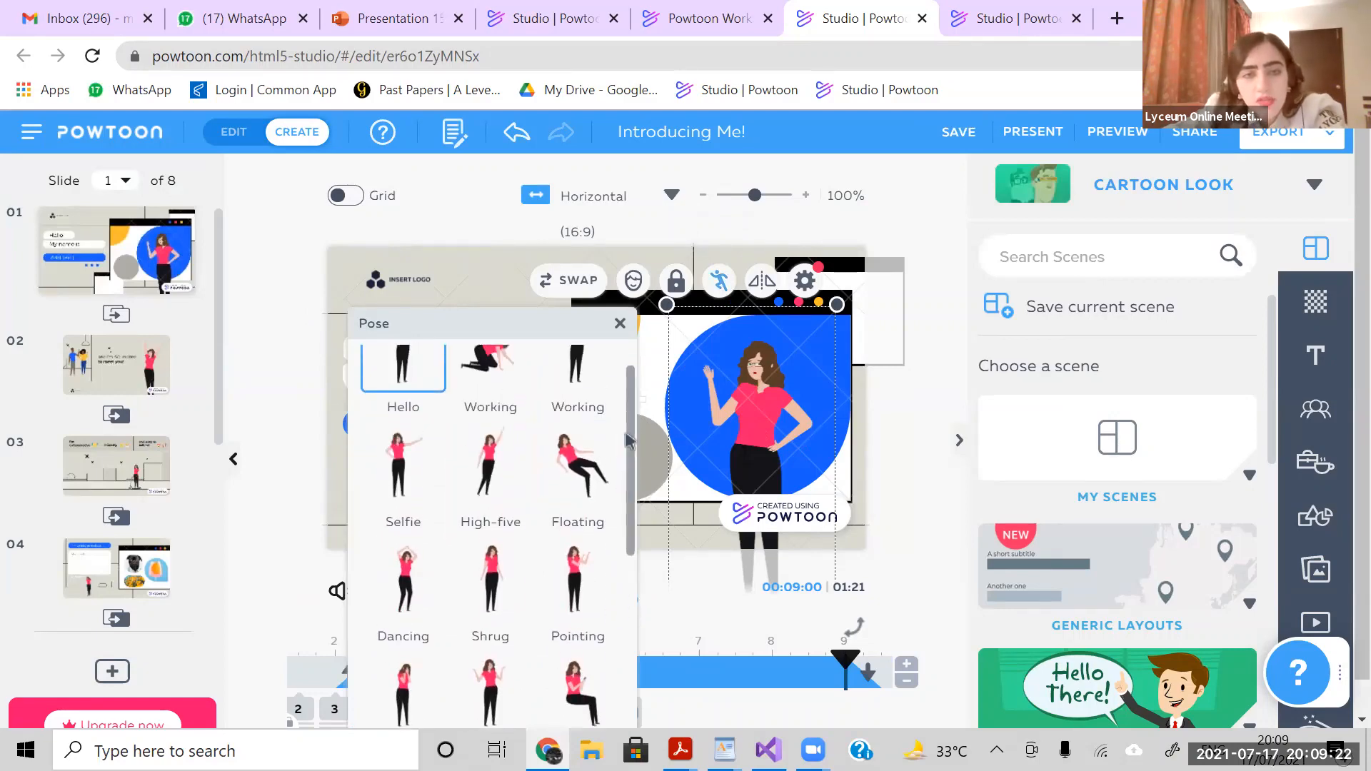
scroll(403, 386, "up", 1)
left_click(409, 416)
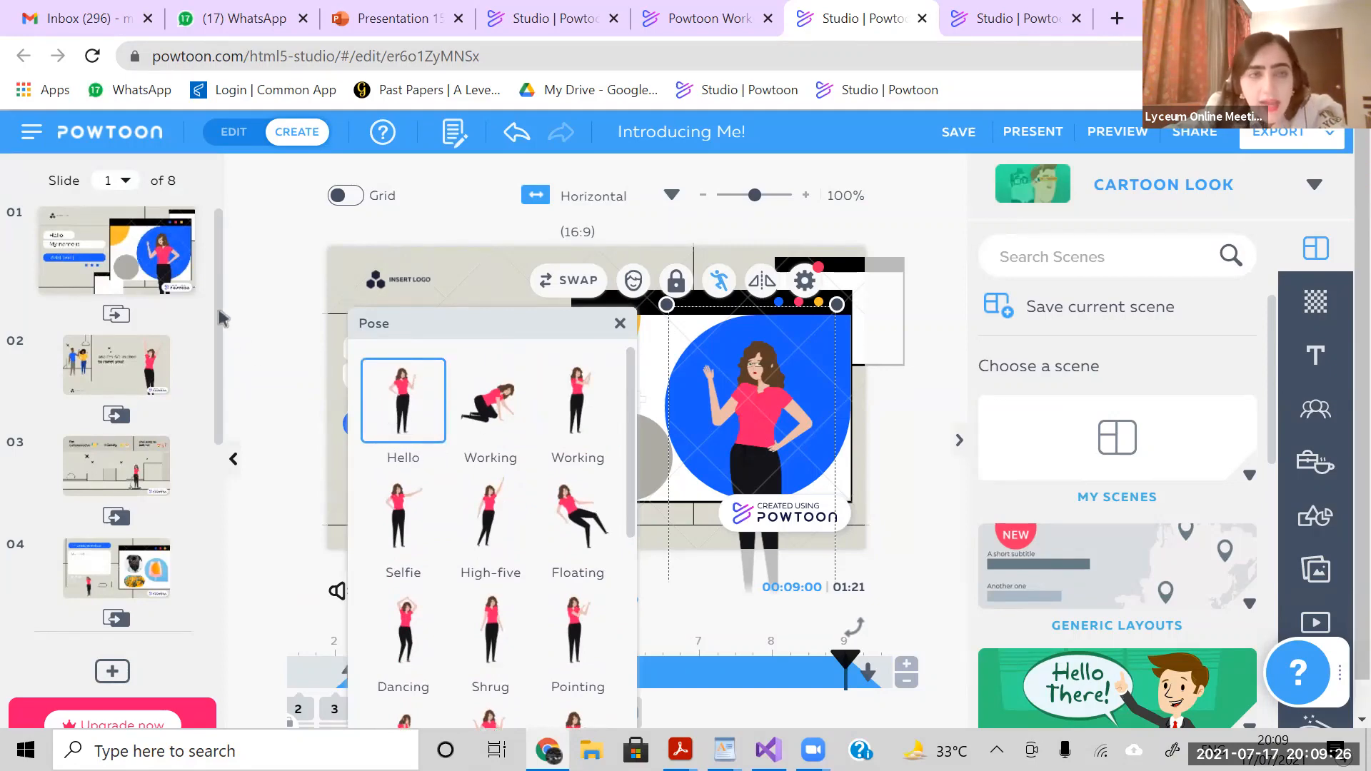
- View slide 2 and return to slide 1
left_click(155, 372)
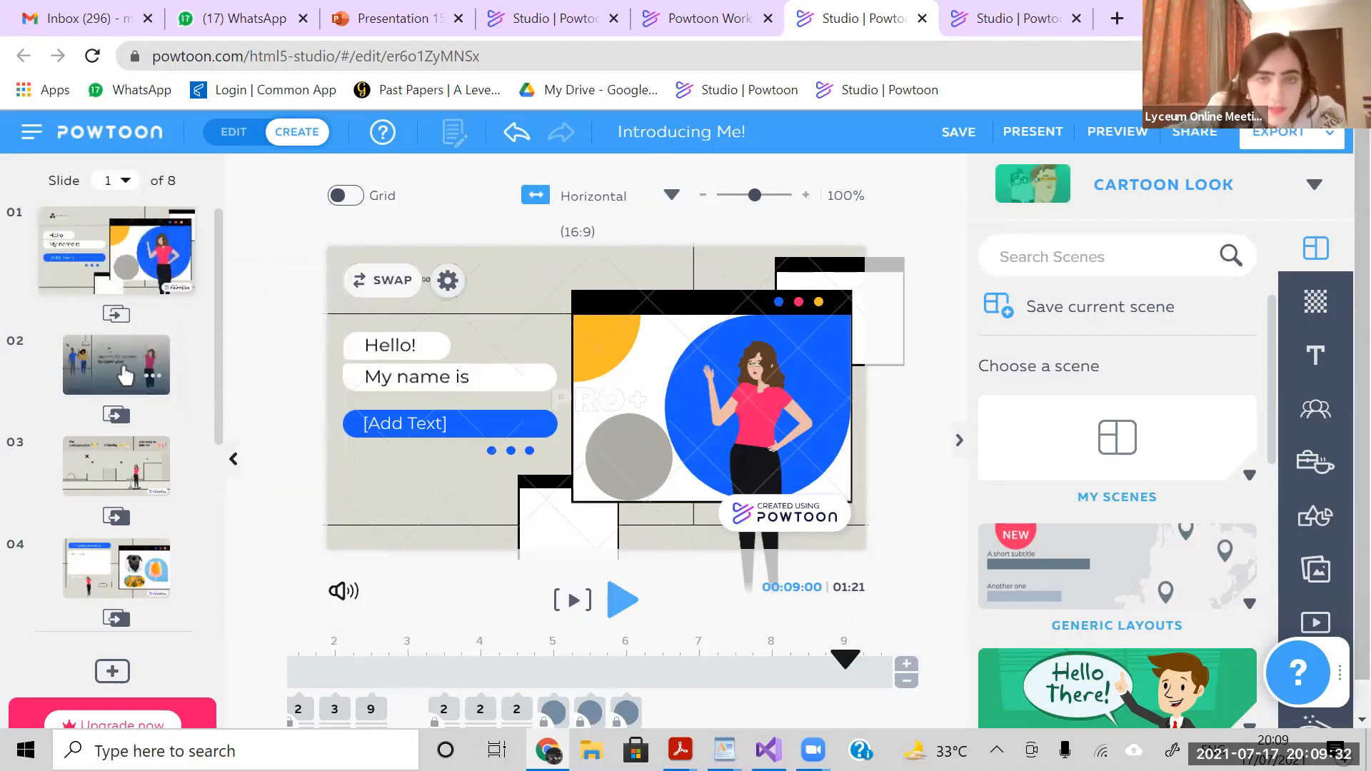
left_click(125, 375)
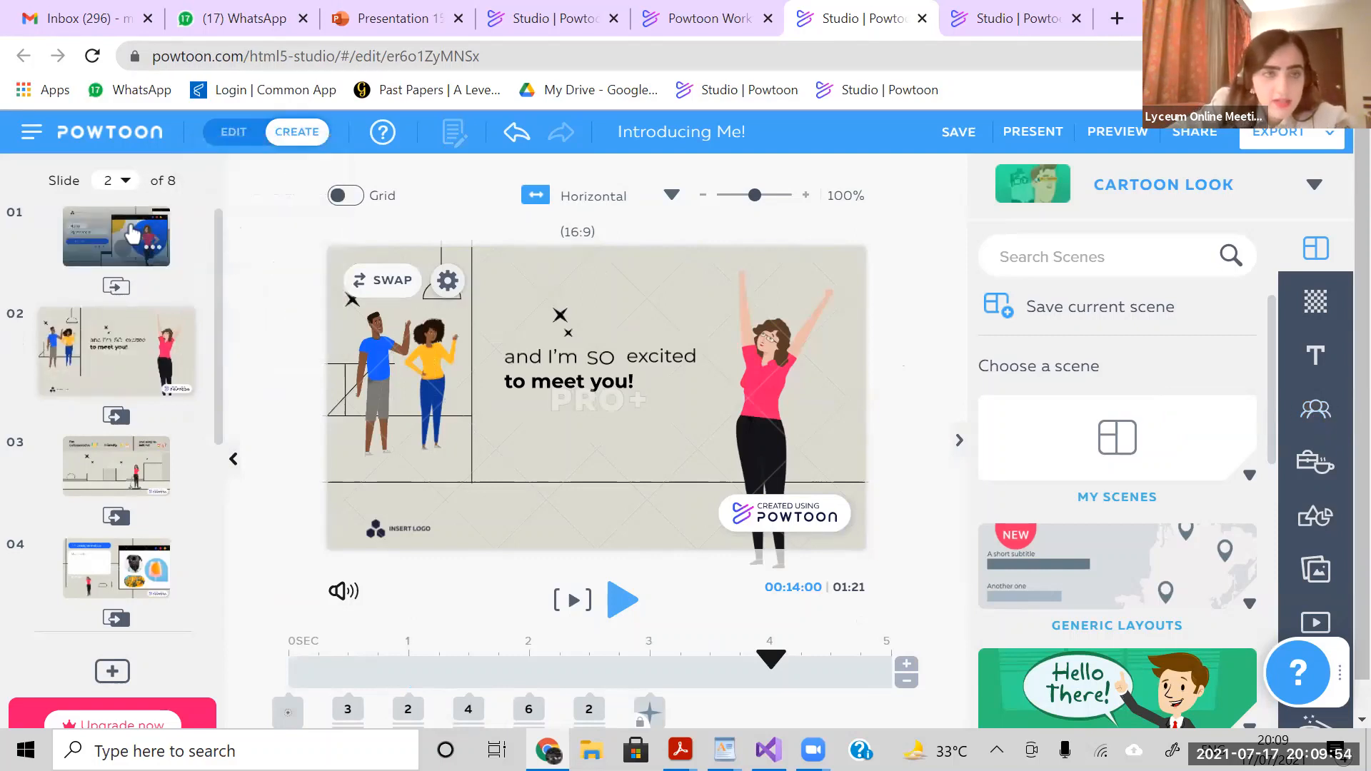
left_click(133, 233)
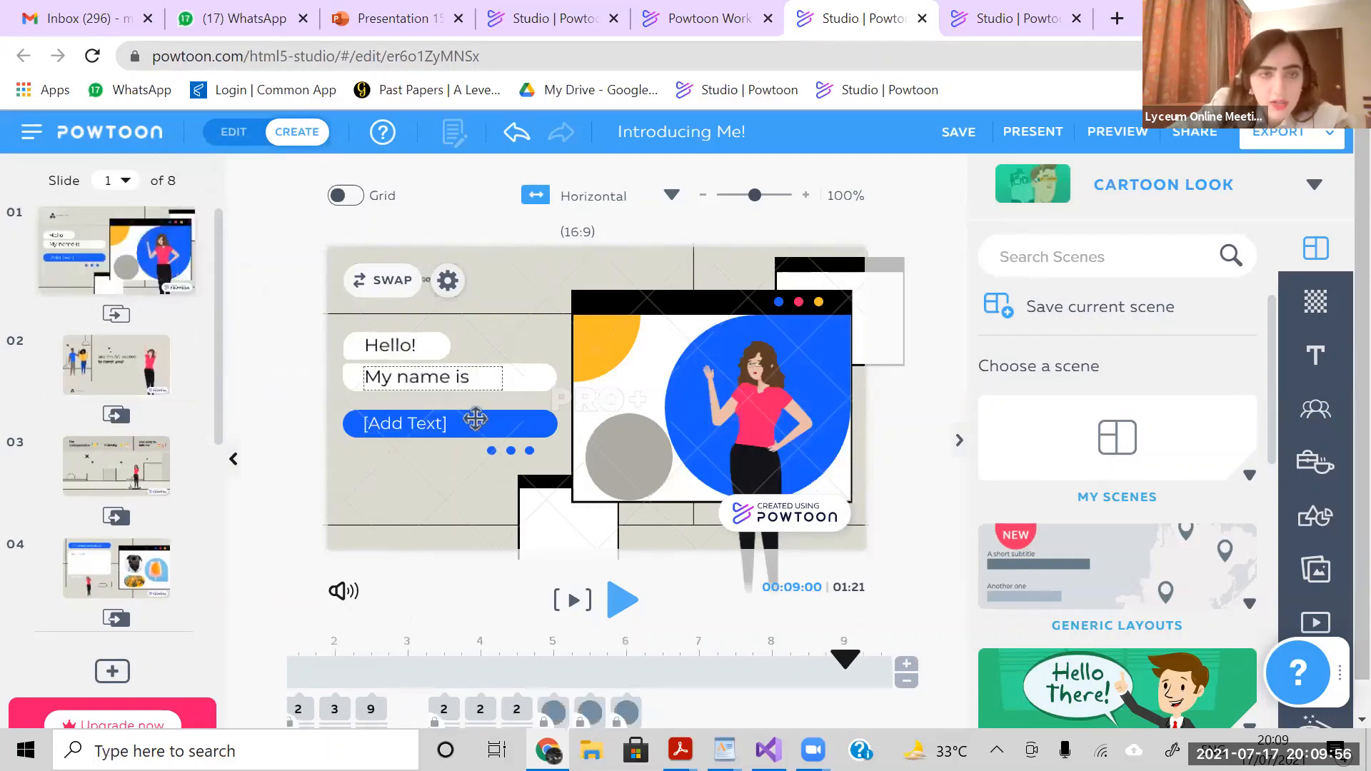
- Replace the [Add Text] placeholder in slide 1's blue bar with the presenter's first name
left_click(470, 422)
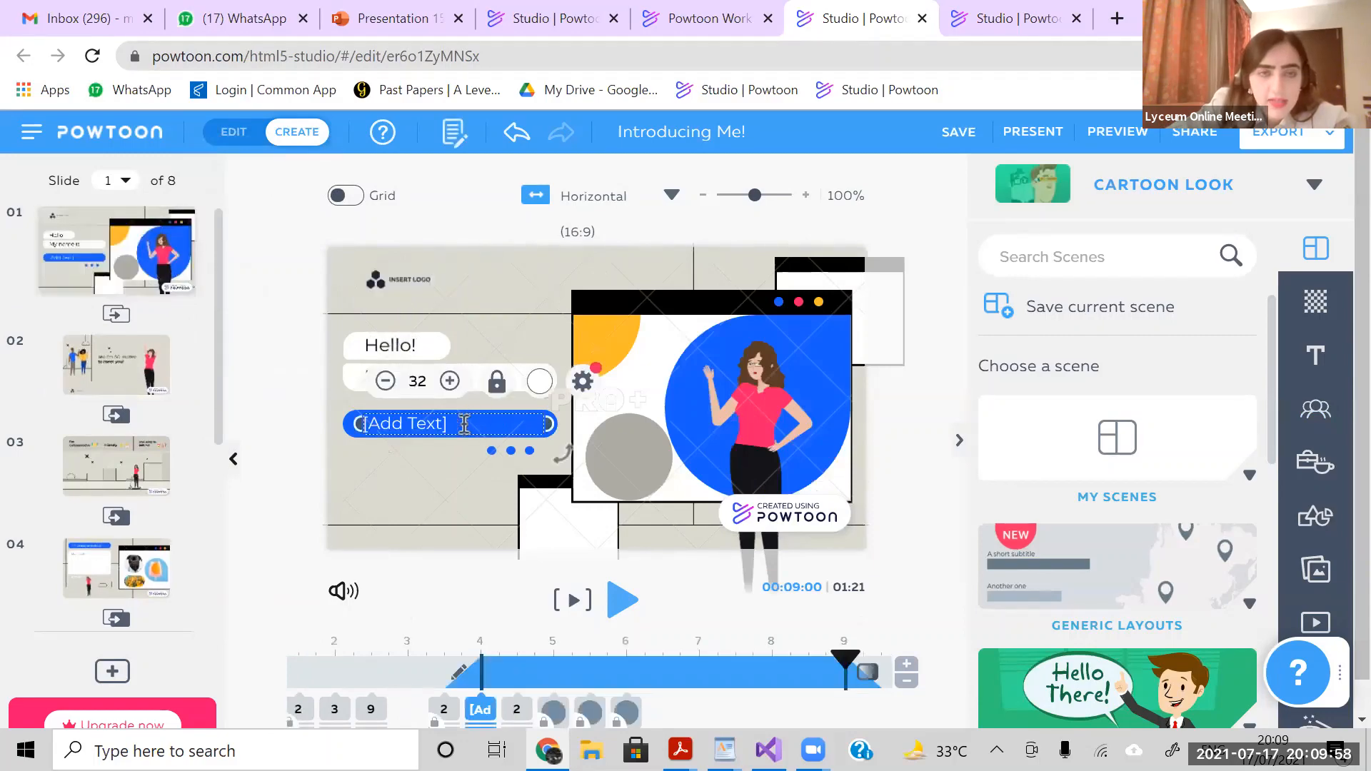
left_click(464, 423)
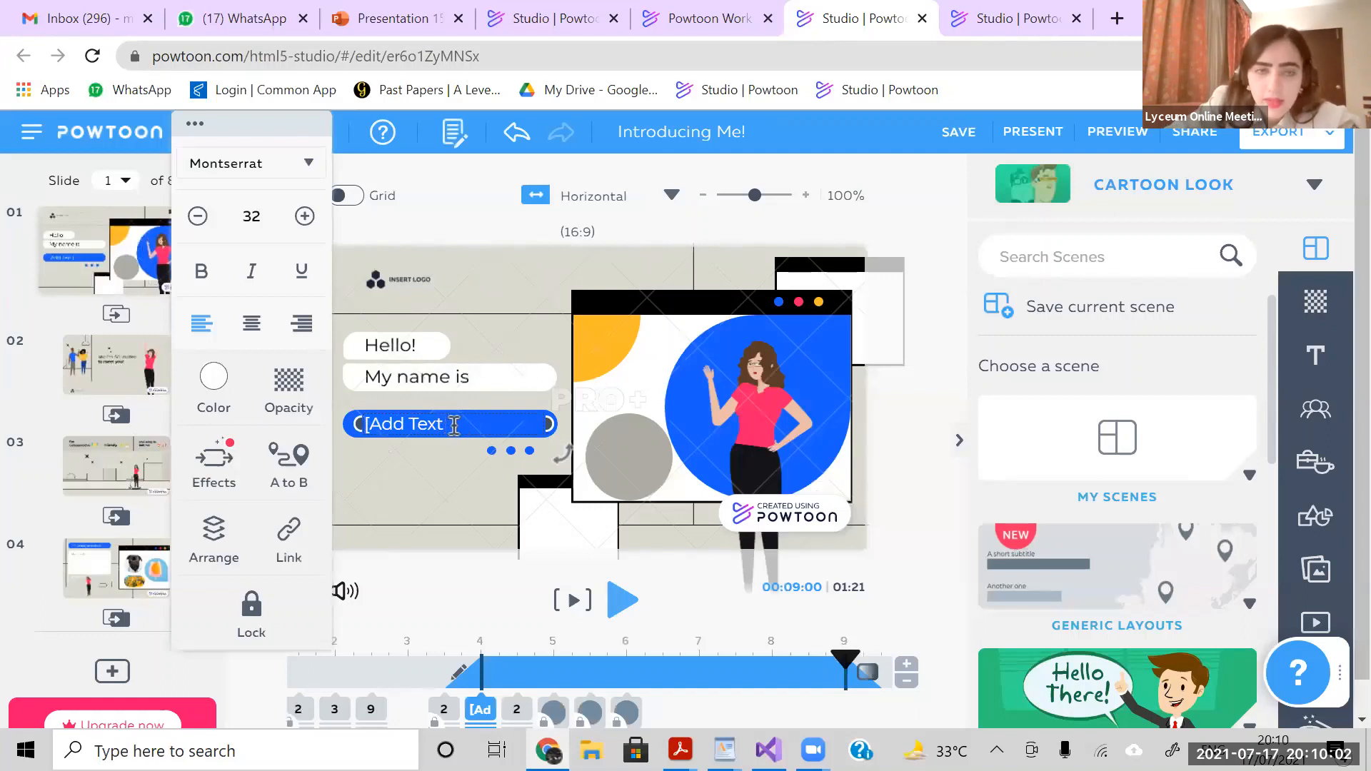
key("BackSpace")
key("BackSpace")
key("BackSpace")
key("BackSpace")
key("BackSpace")
key("BackSpace")
key("BackSpace")
key("BackSpace")
type("M")
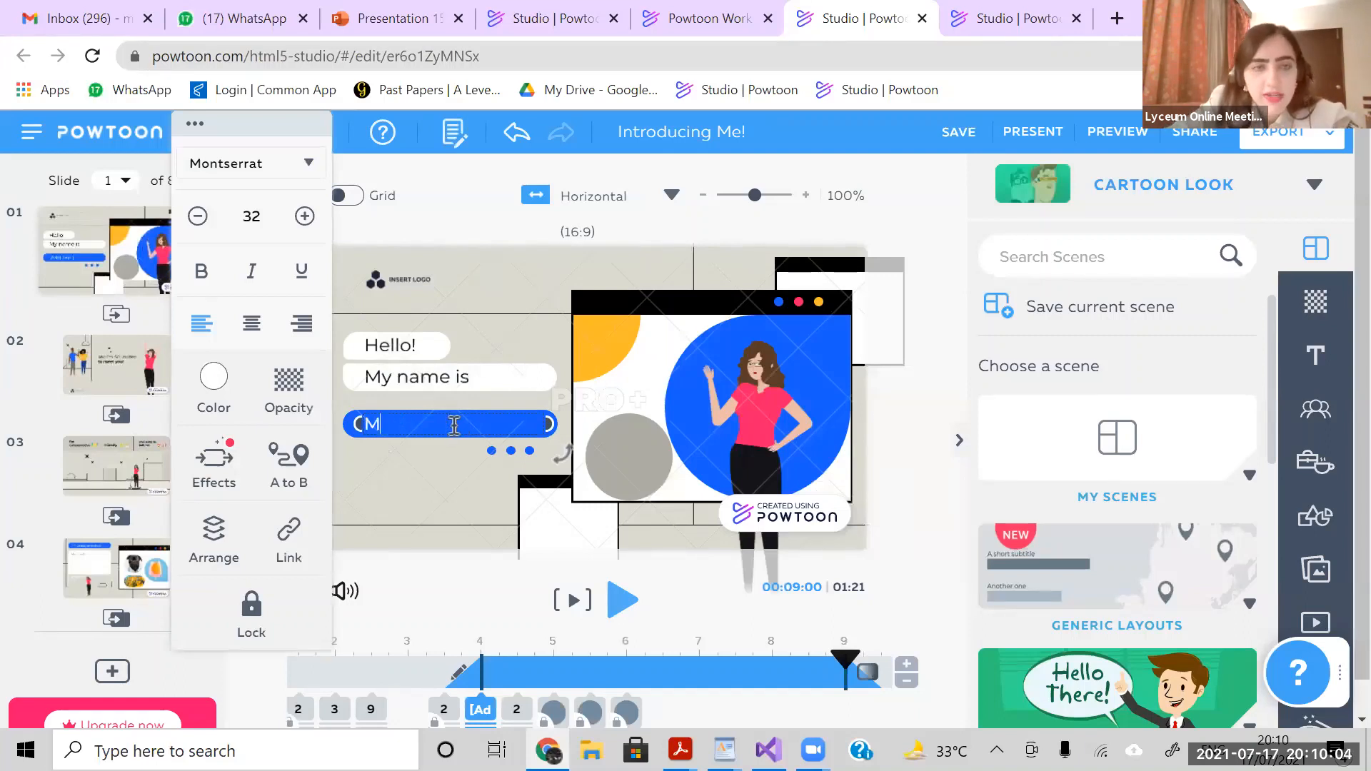
type("inahil")
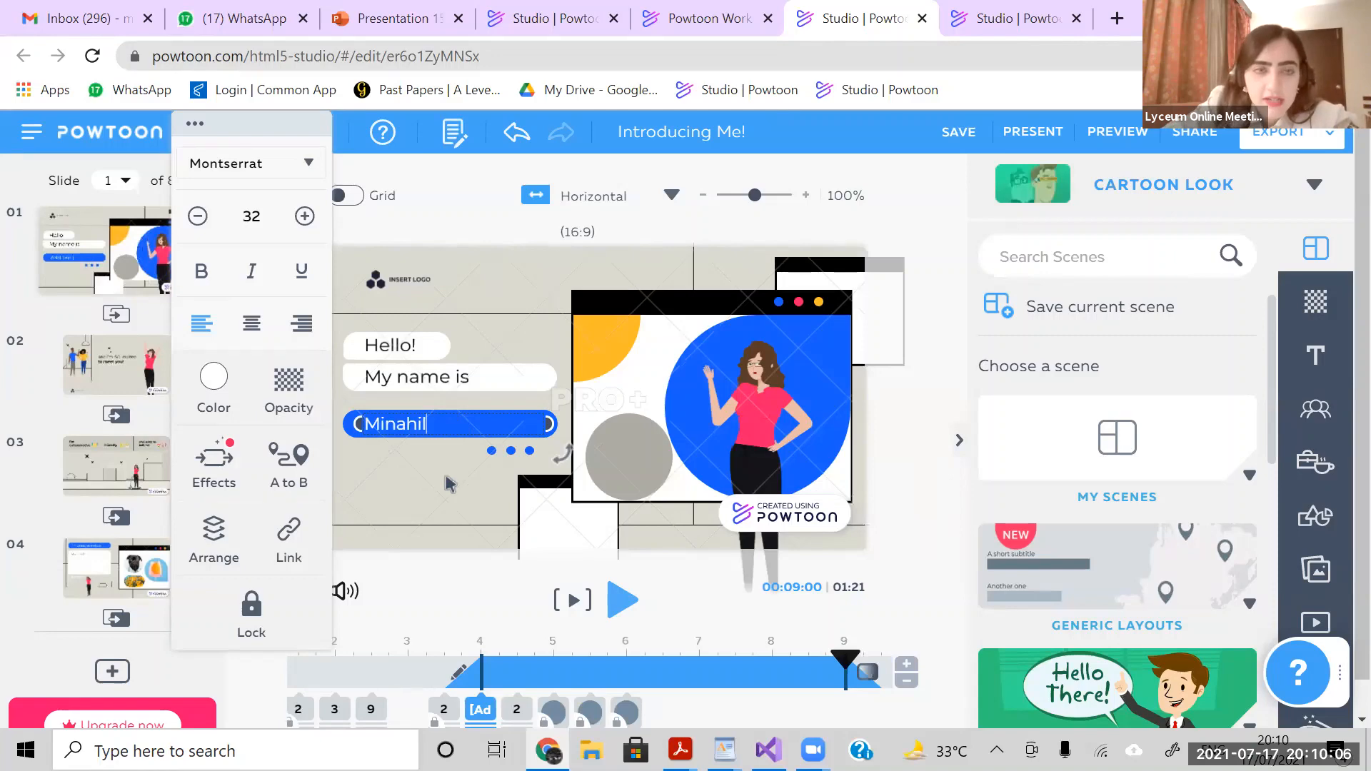
left_click(450, 484)
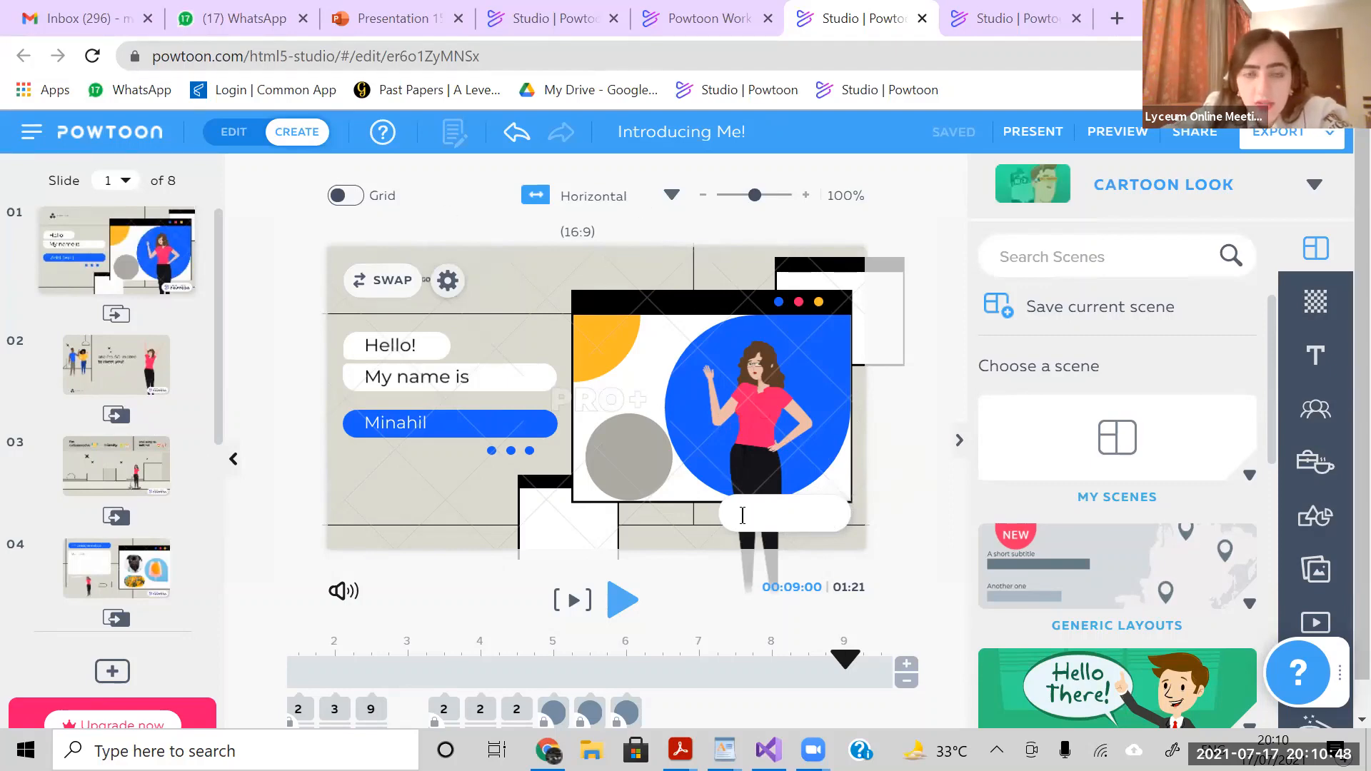
type("minahil")
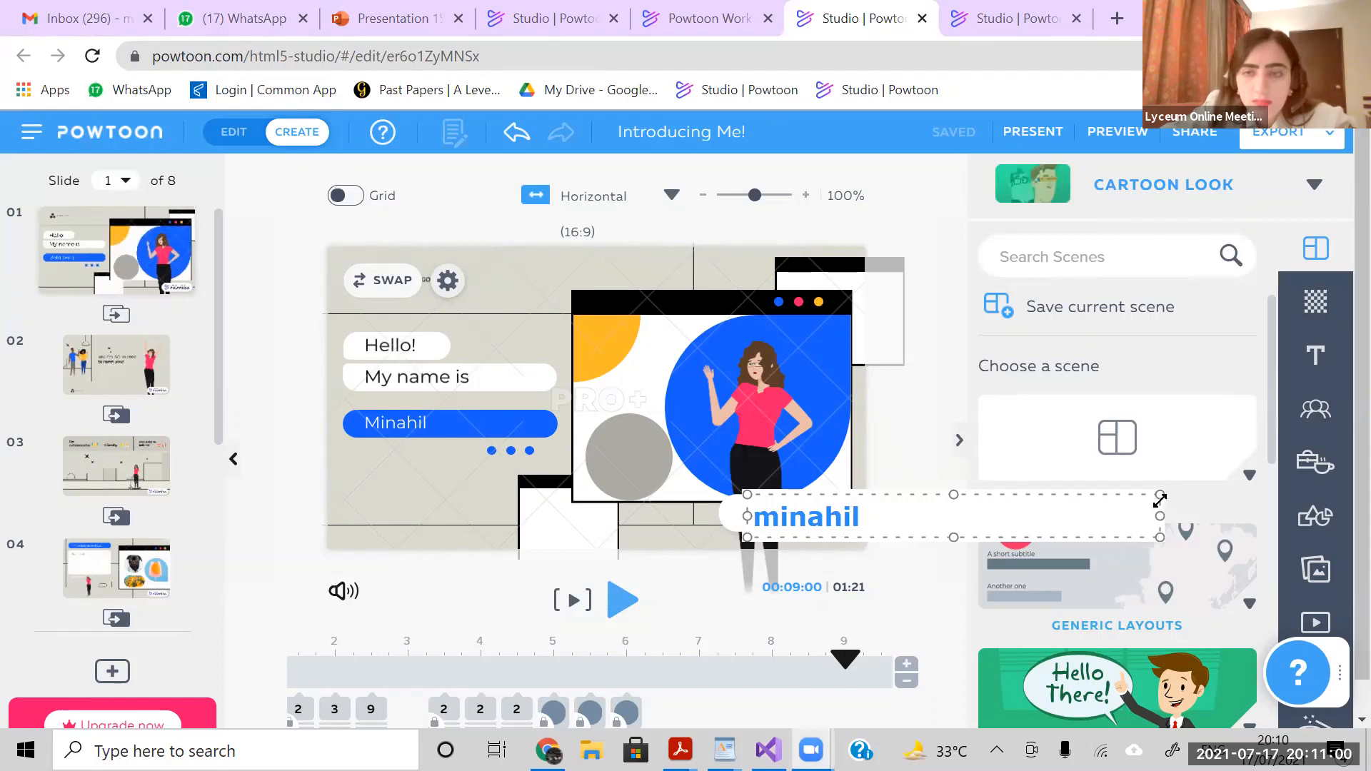
left_click_drag(1159, 493, 910, 514)
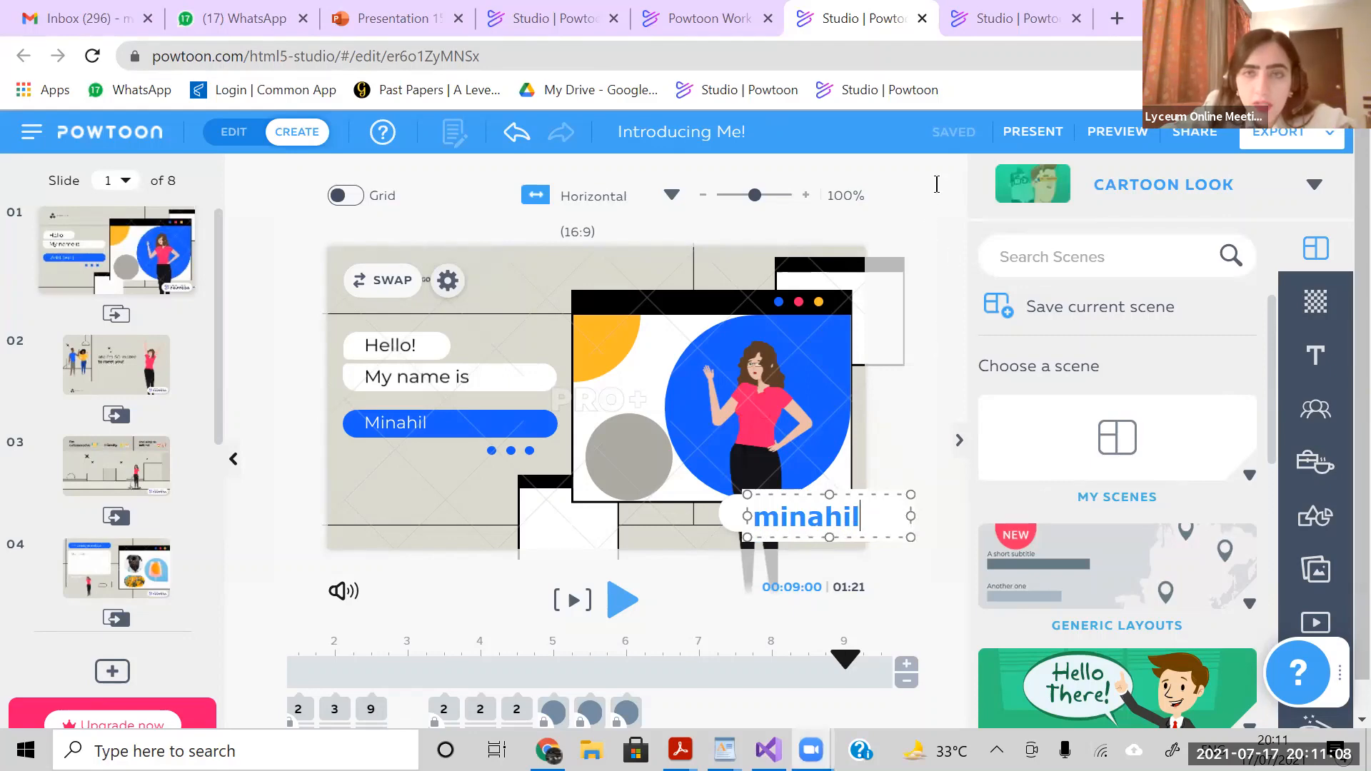
left_click(911, 503)
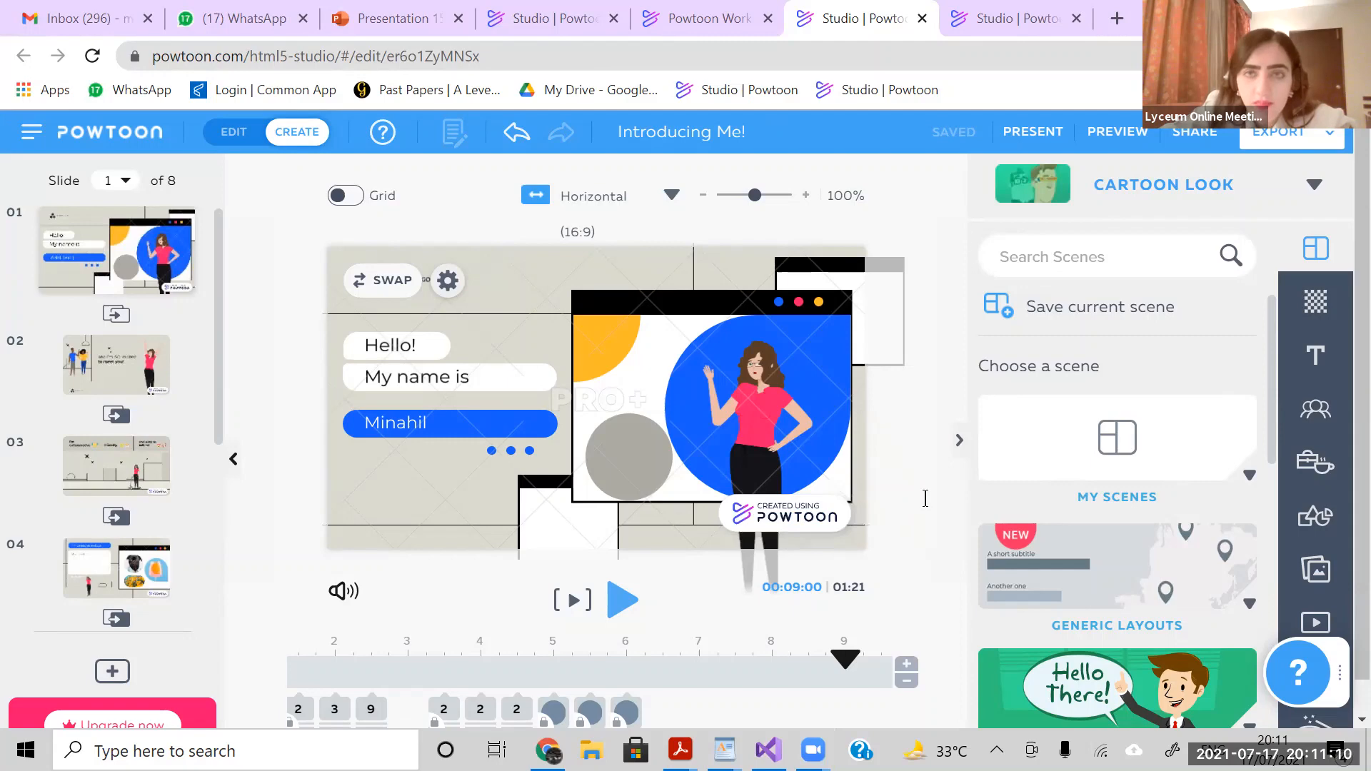
left_click(926, 499)
left_click(930, 463)
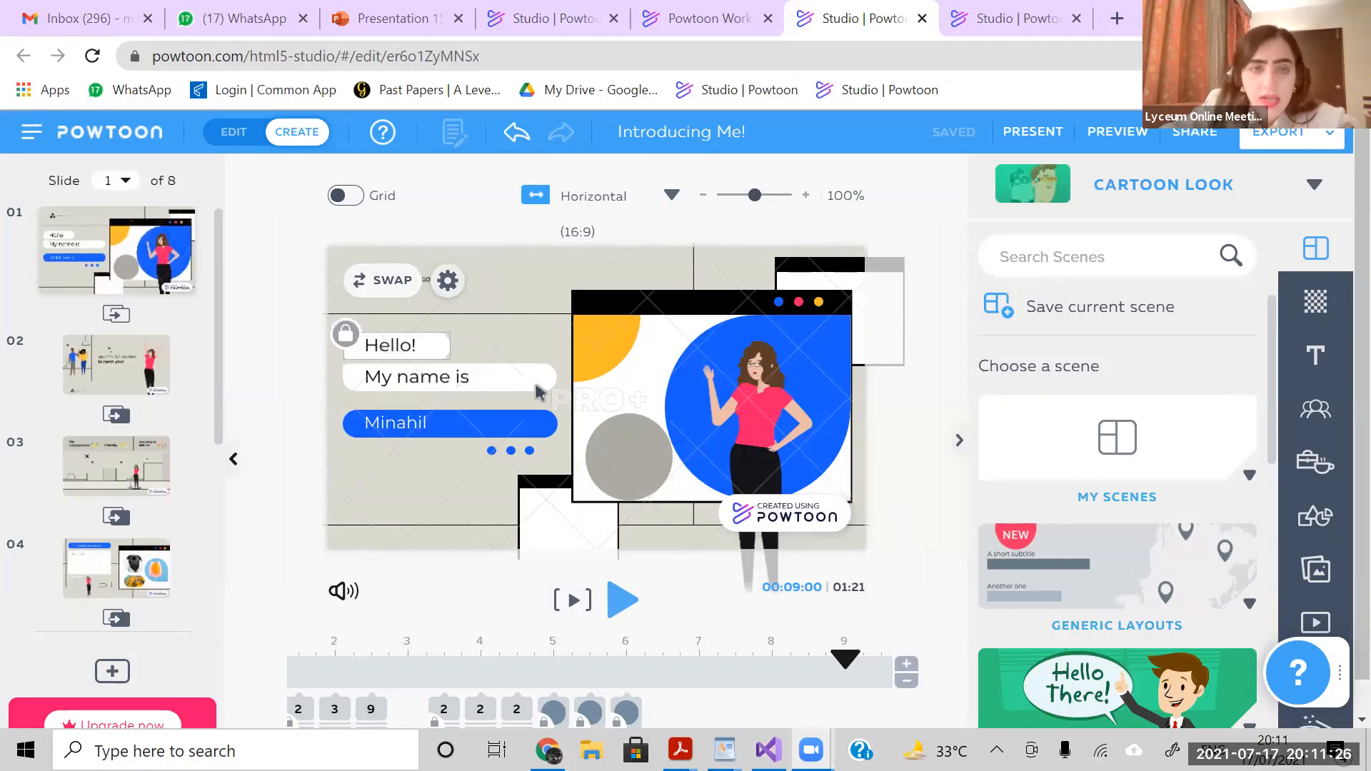
mouse_move(143, 255)
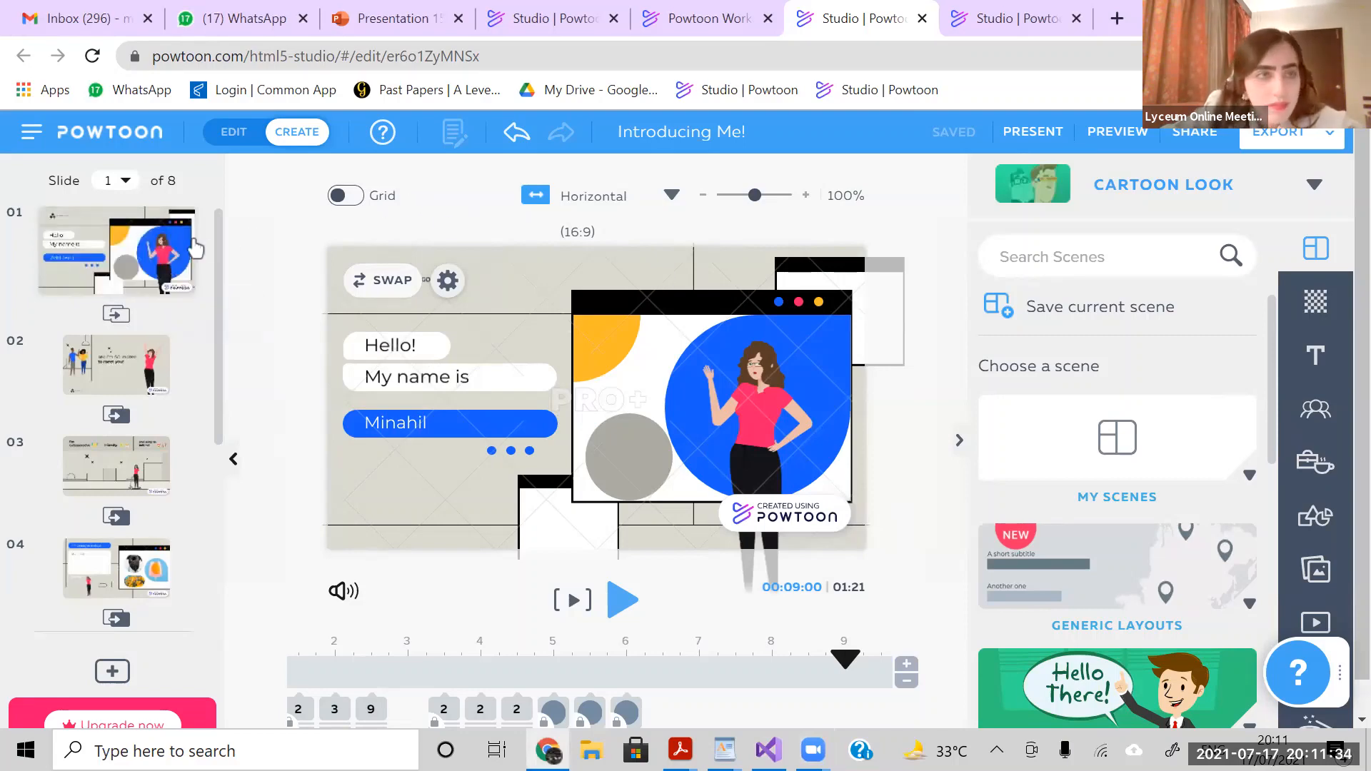
right_click(176, 281)
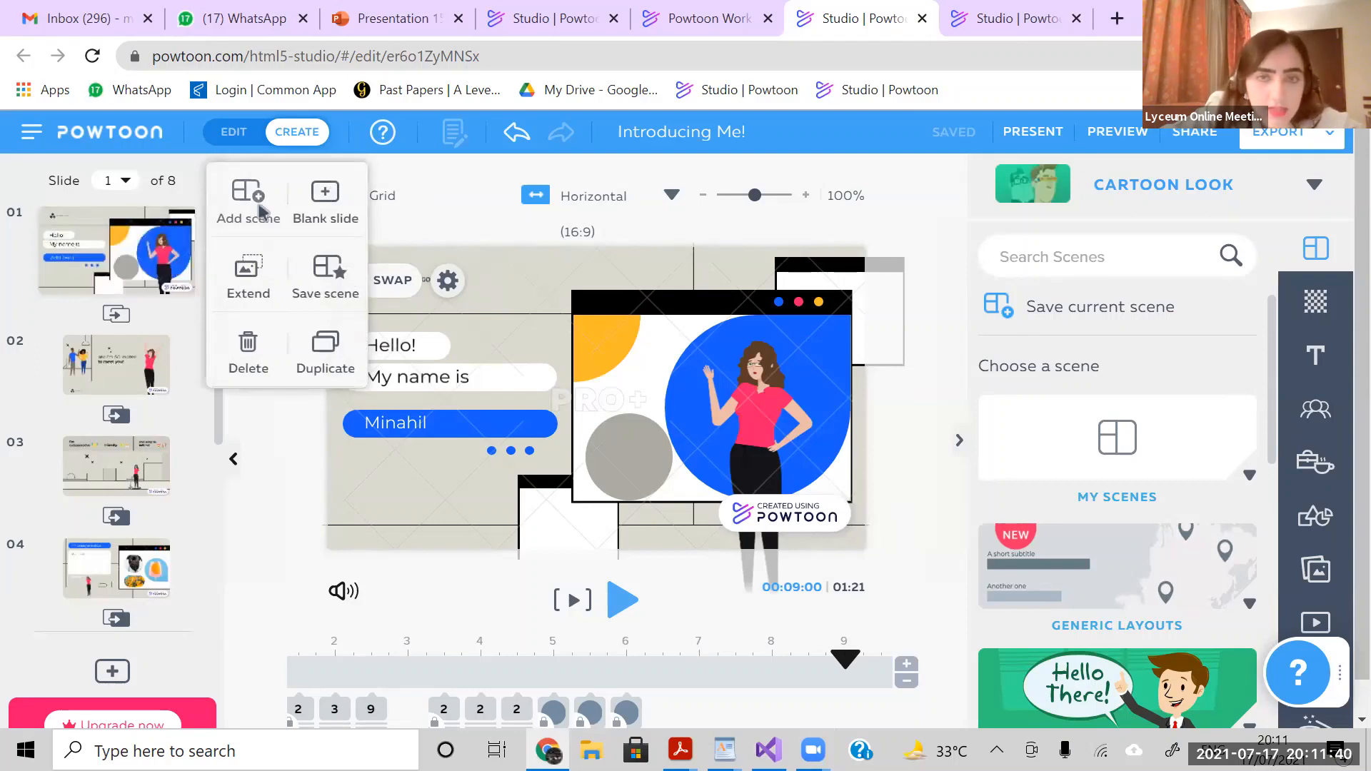
left_click(261, 212)
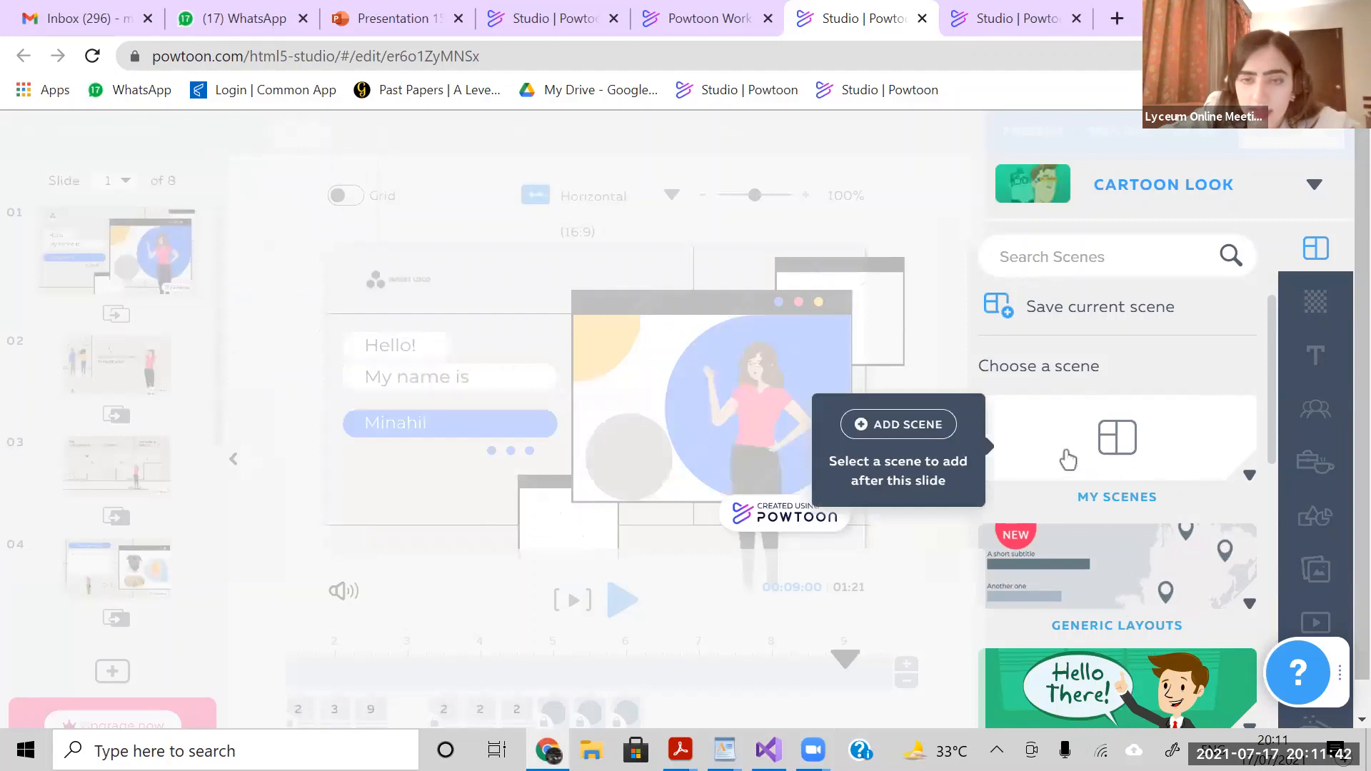
left_click(896, 348)
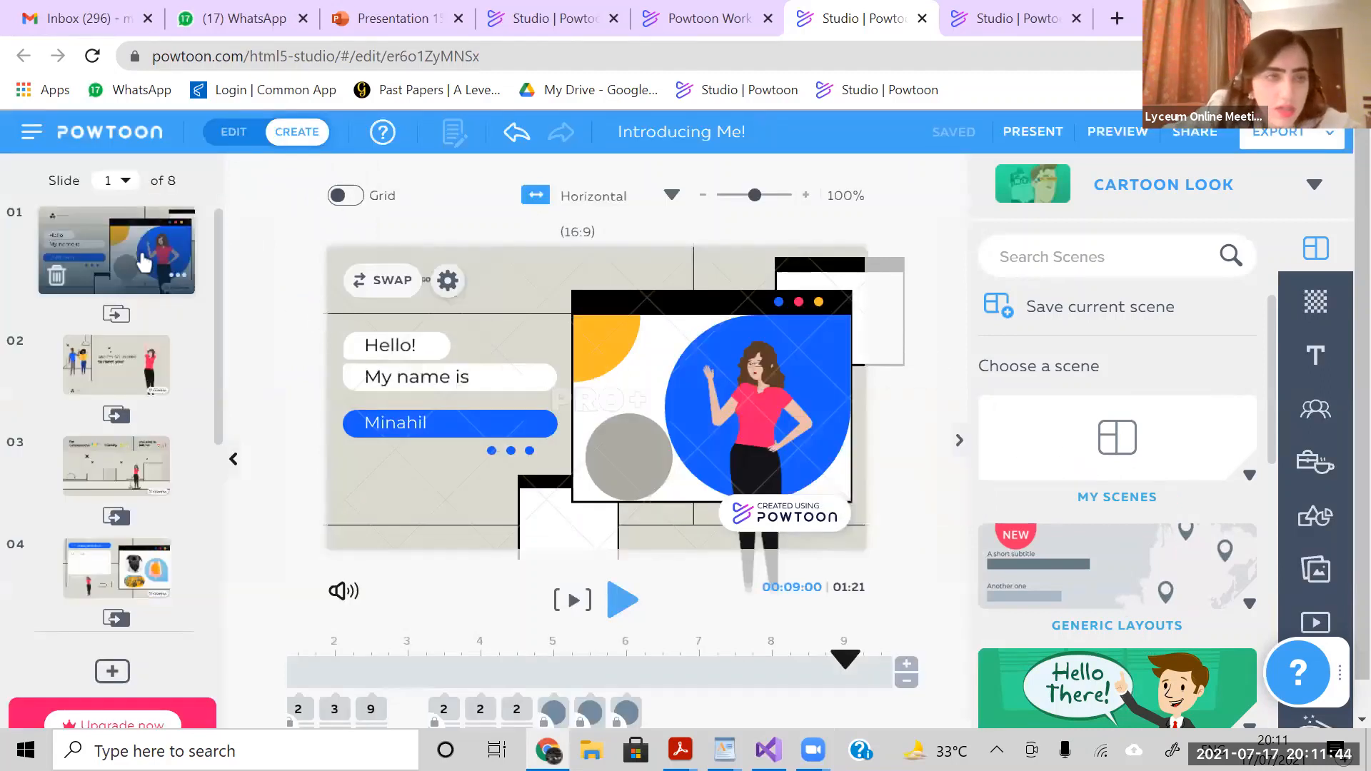
- Insert a blank slide directly after slide 1
left_click(173, 280)
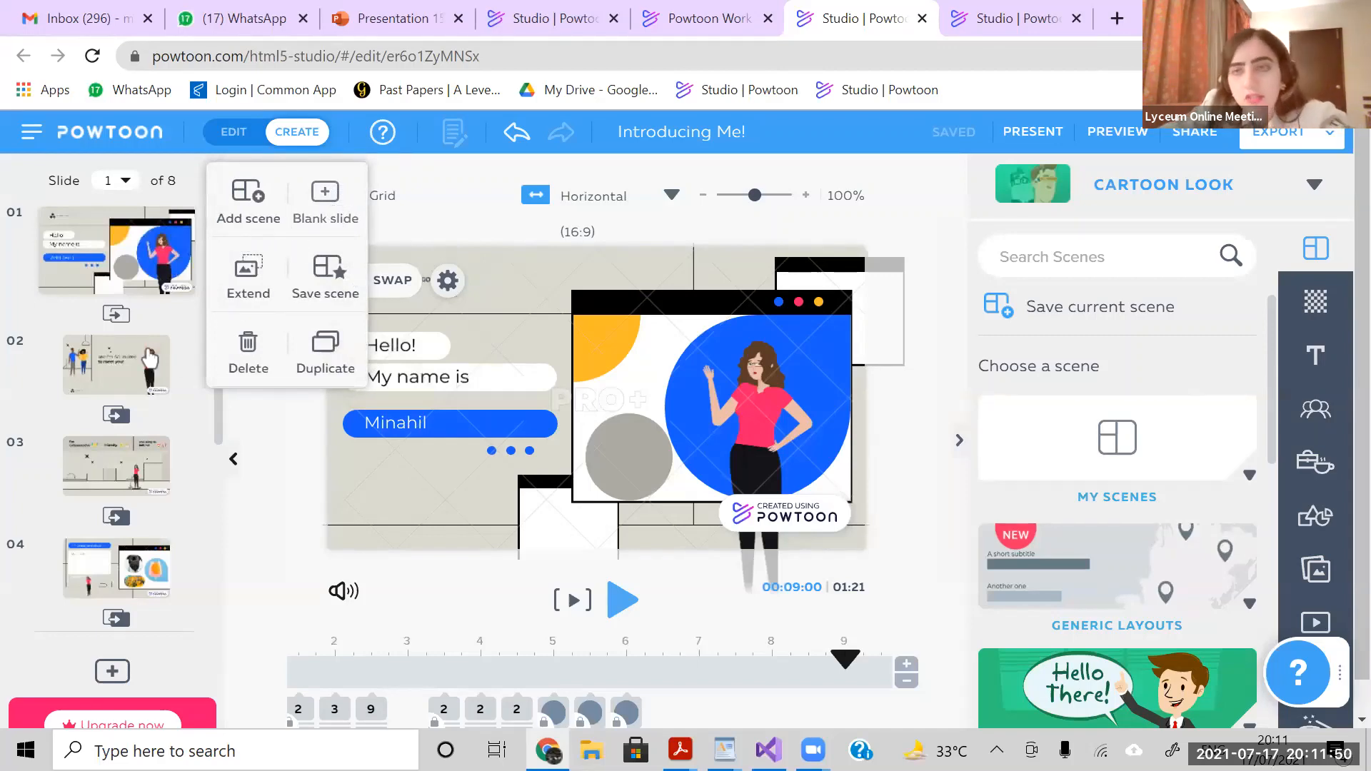
left_click(325, 202)
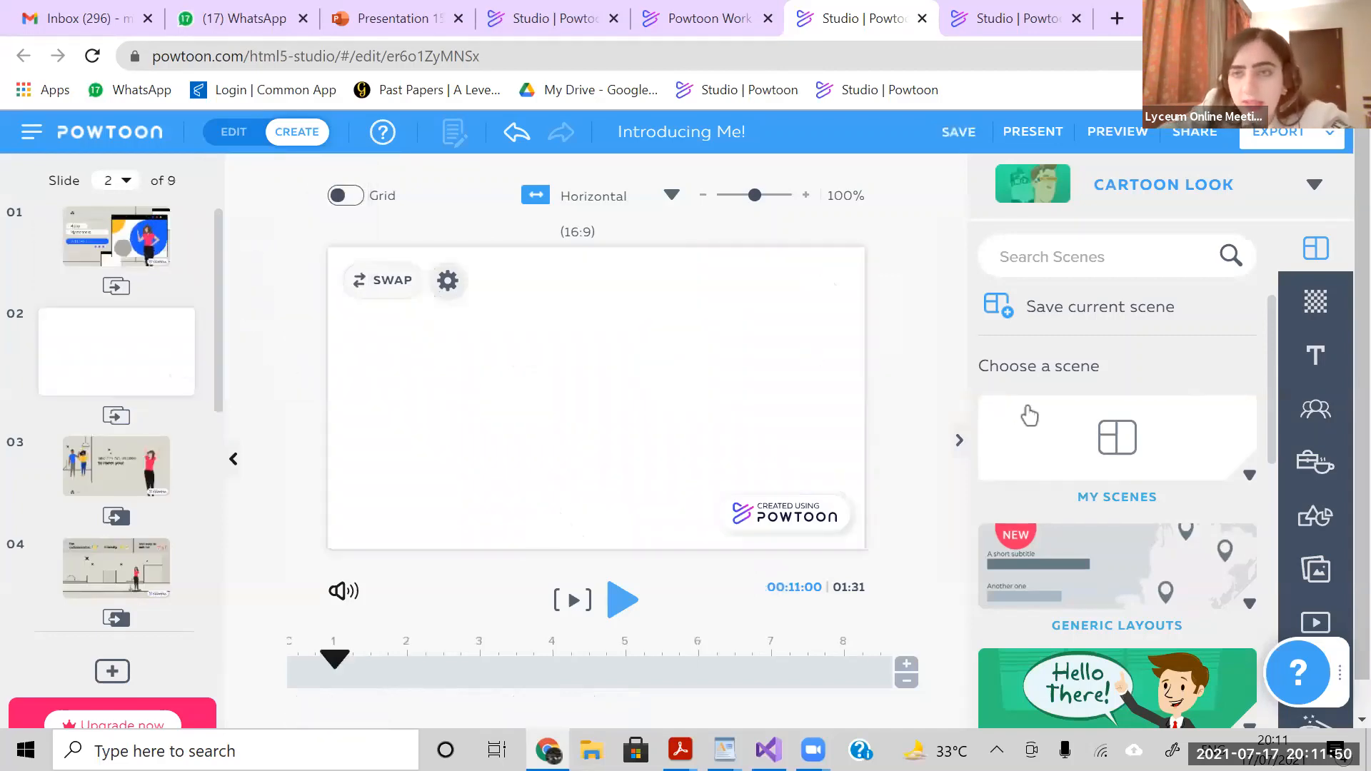
- Set the new blank slide's background color to grey-blue #B3C0C9 and return to slide 1
left_click(1315, 306)
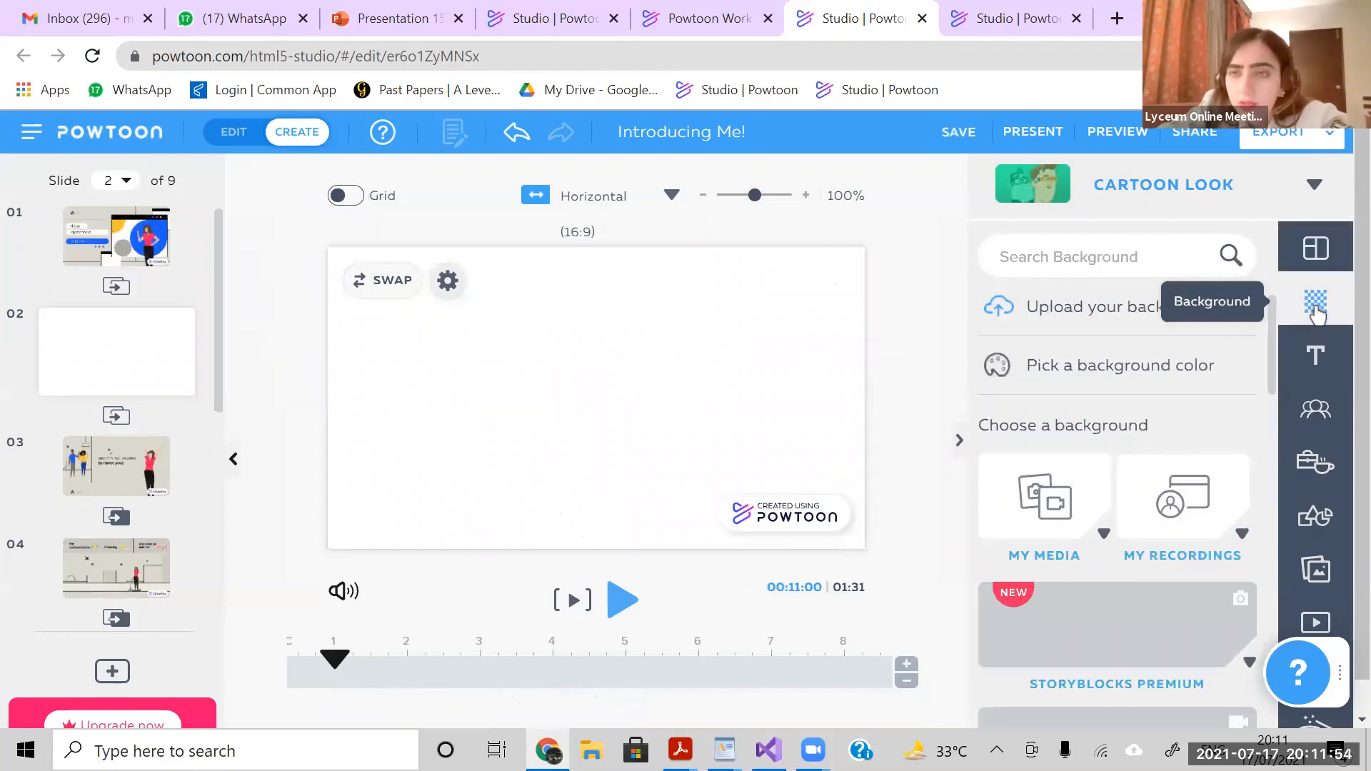
left_click(1317, 306)
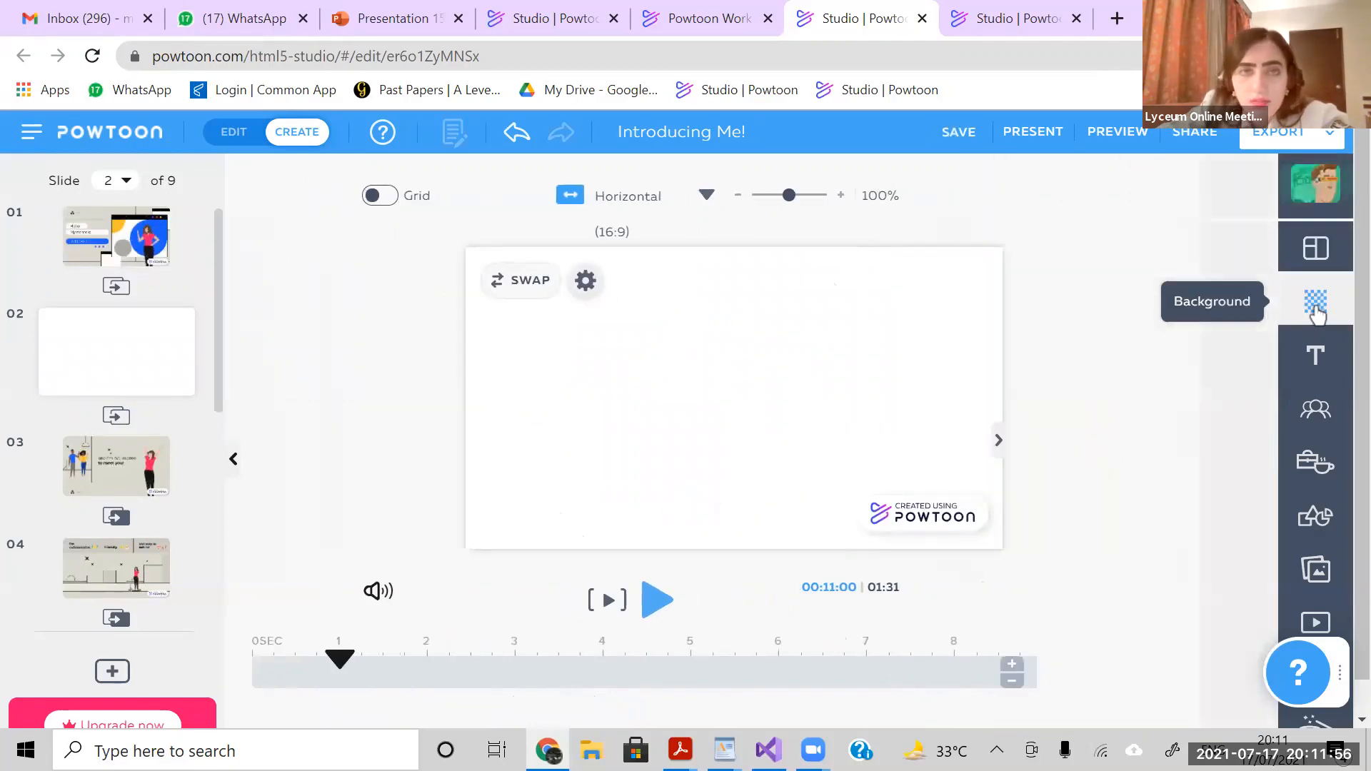
left_click(1316, 307)
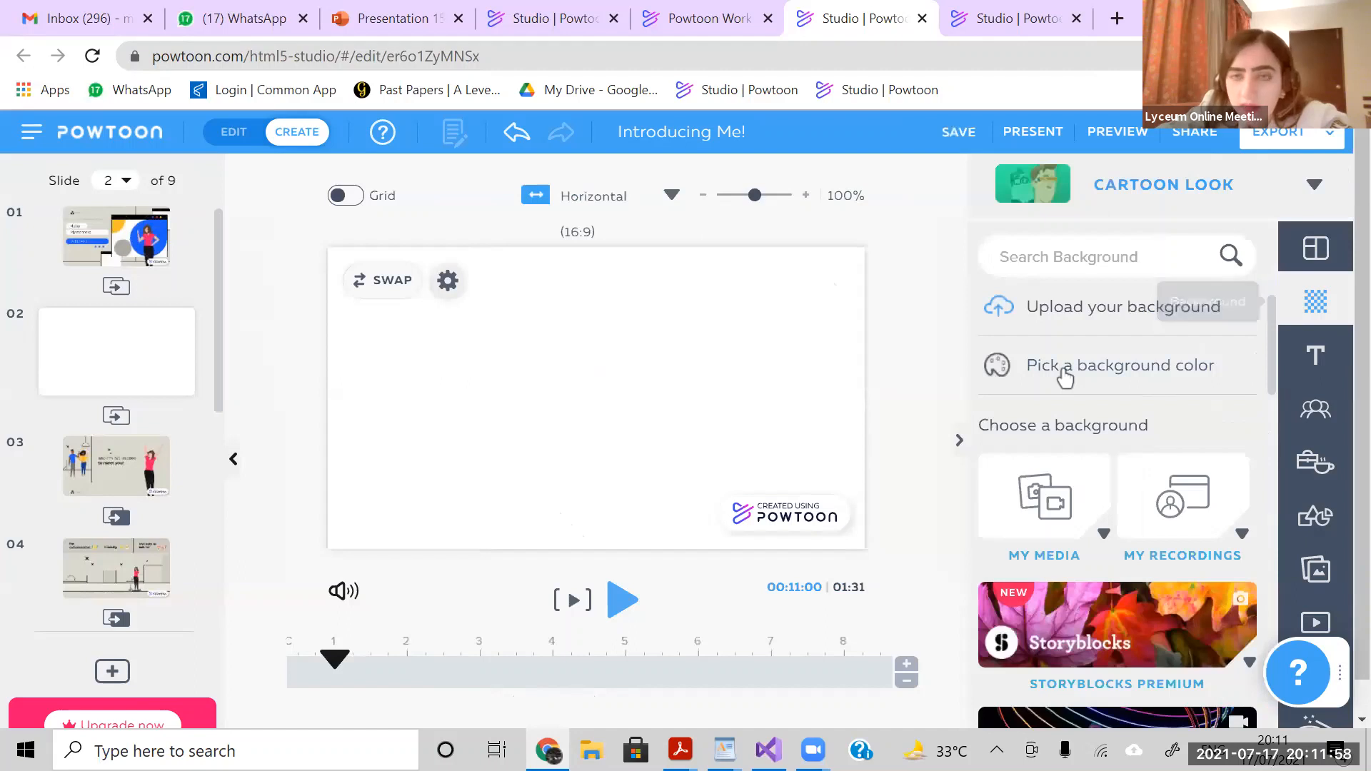
left_click(1068, 375)
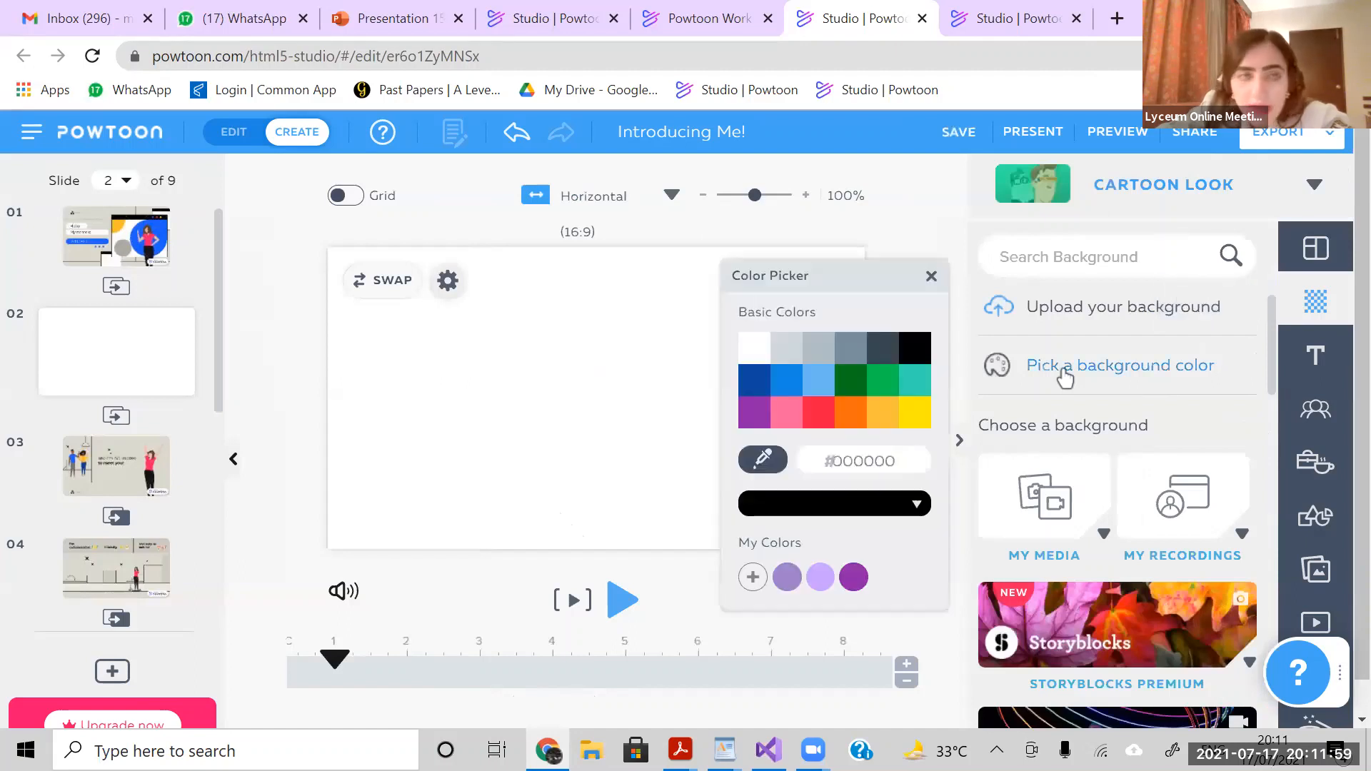
left_click(798, 356)
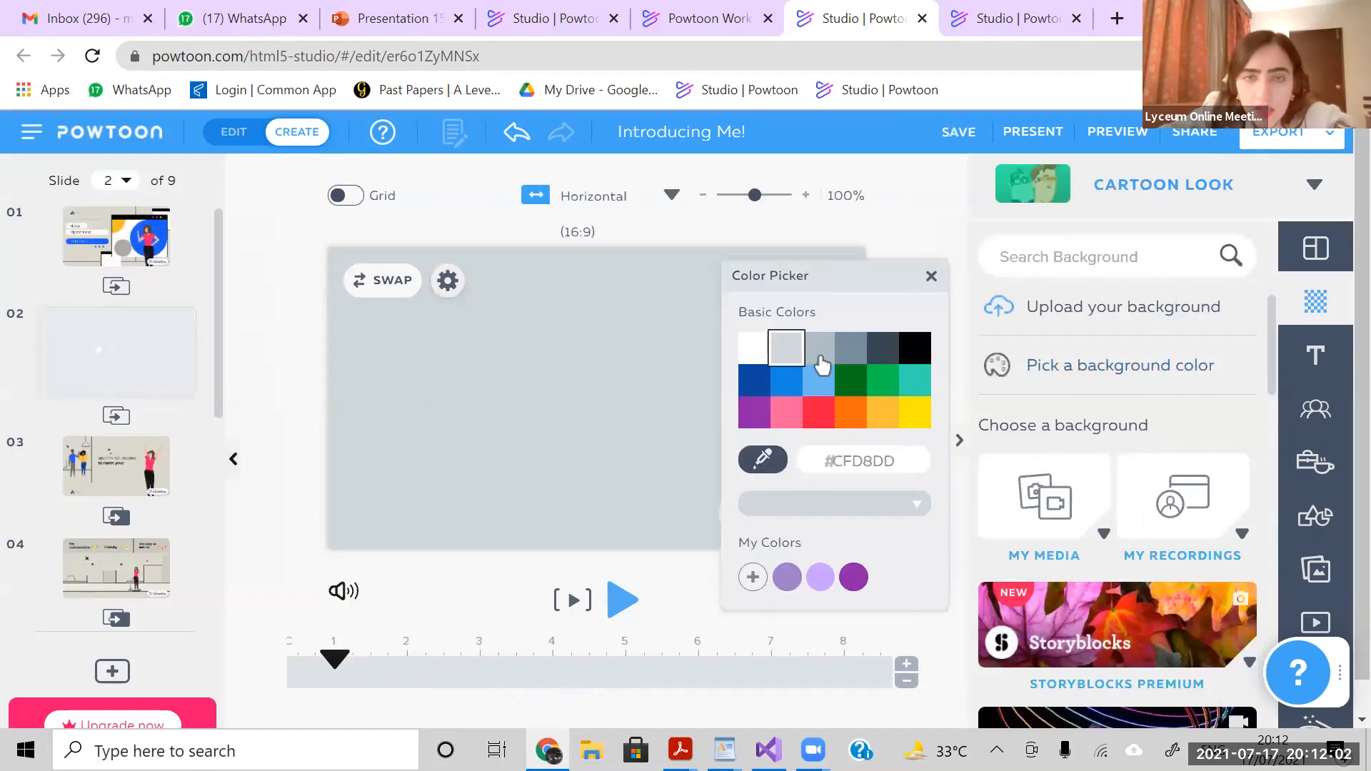
left_click(820, 348)
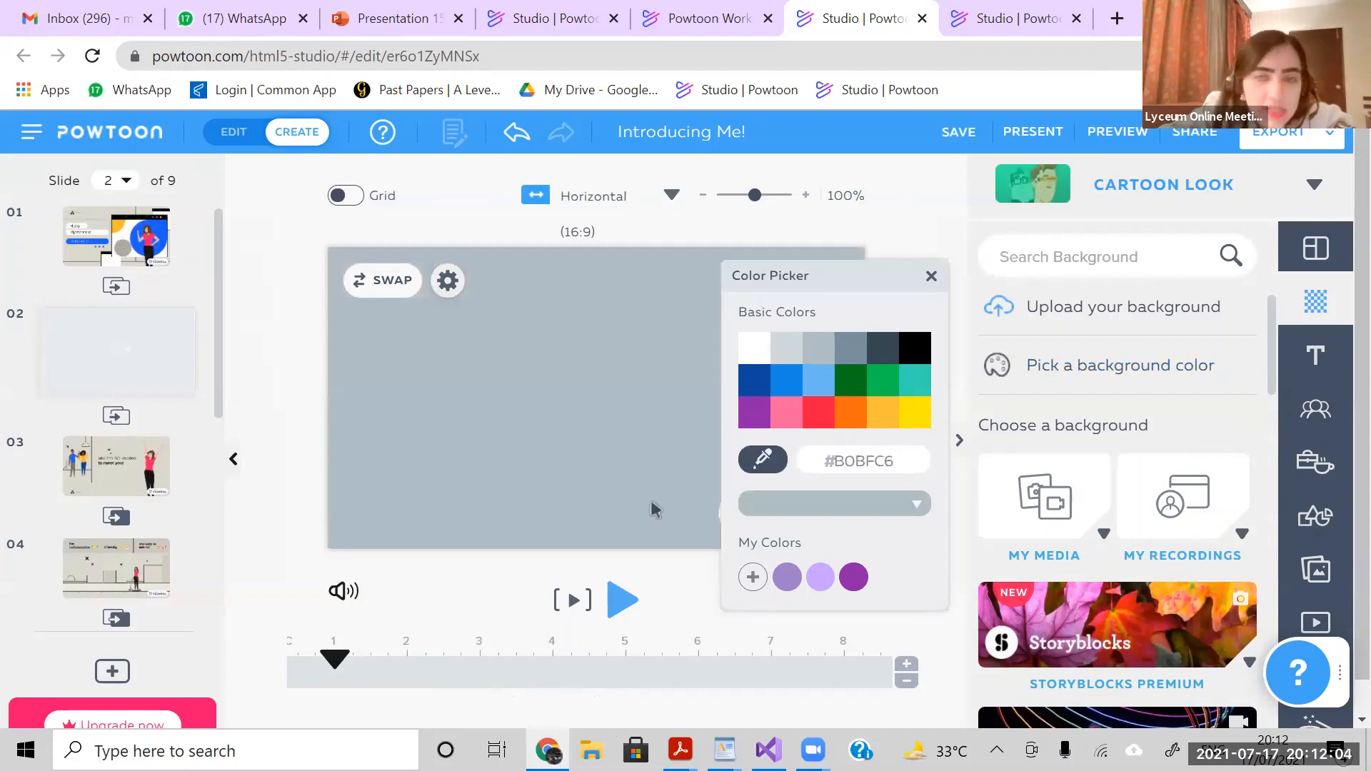
left_click(814, 509)
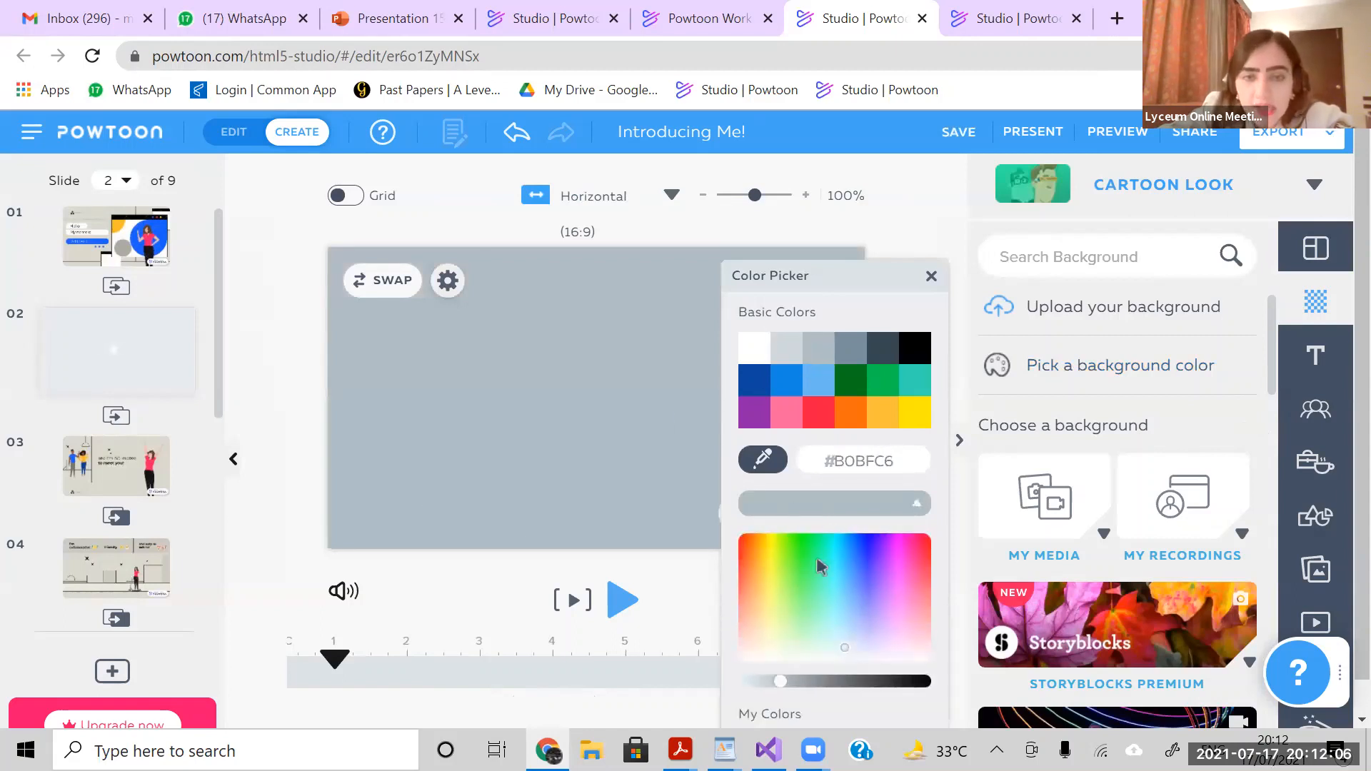
mouse_move(779, 687)
left_mouse_down()
mouse_move(756, 686)
mouse_move(780, 686)
left_mouse_up()
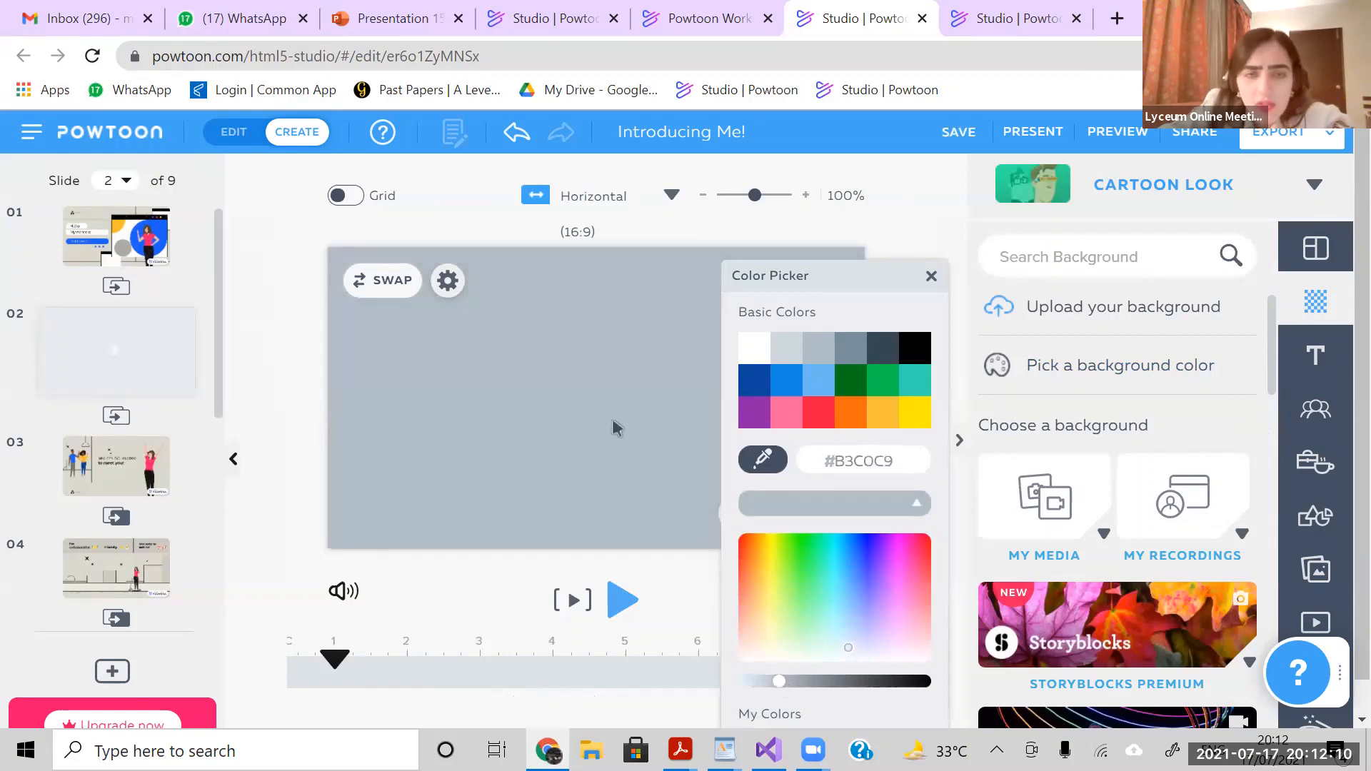
left_click(612, 422)
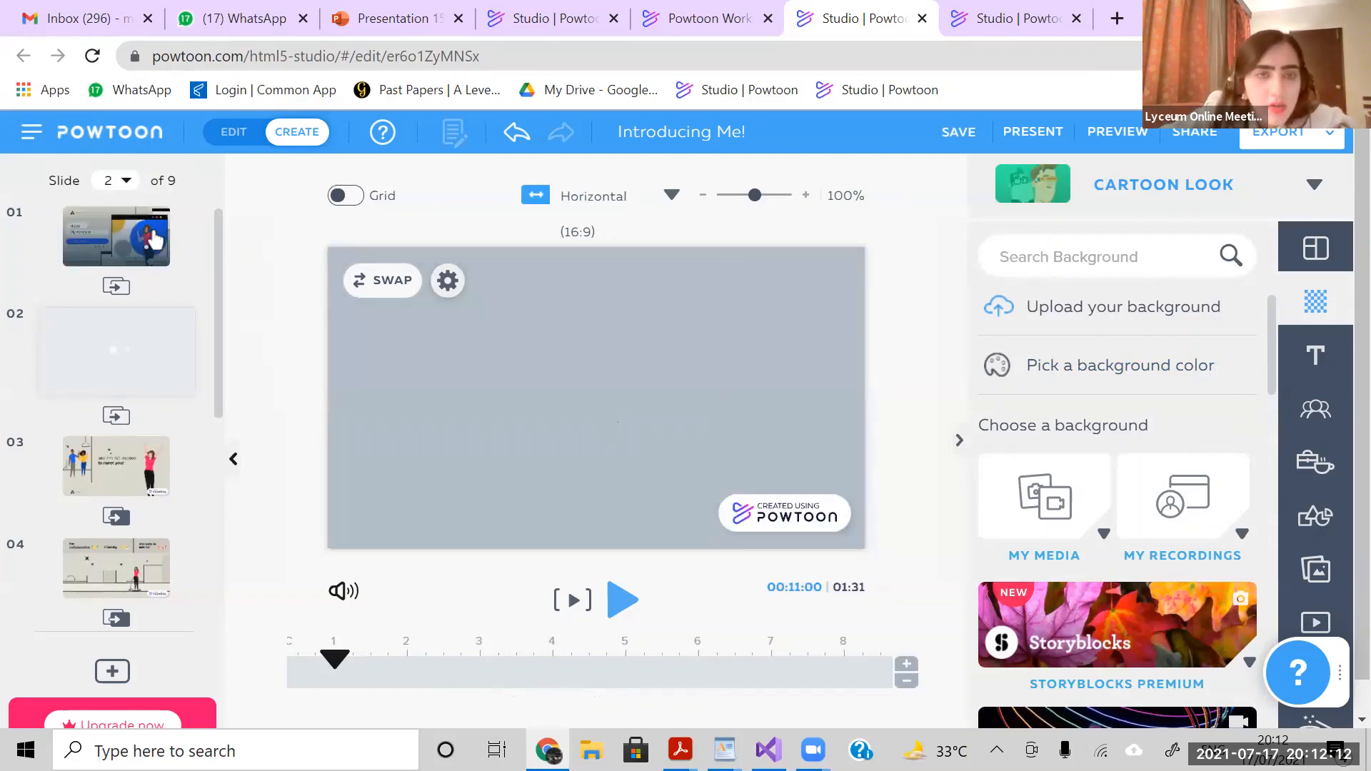
left_click(114, 225)
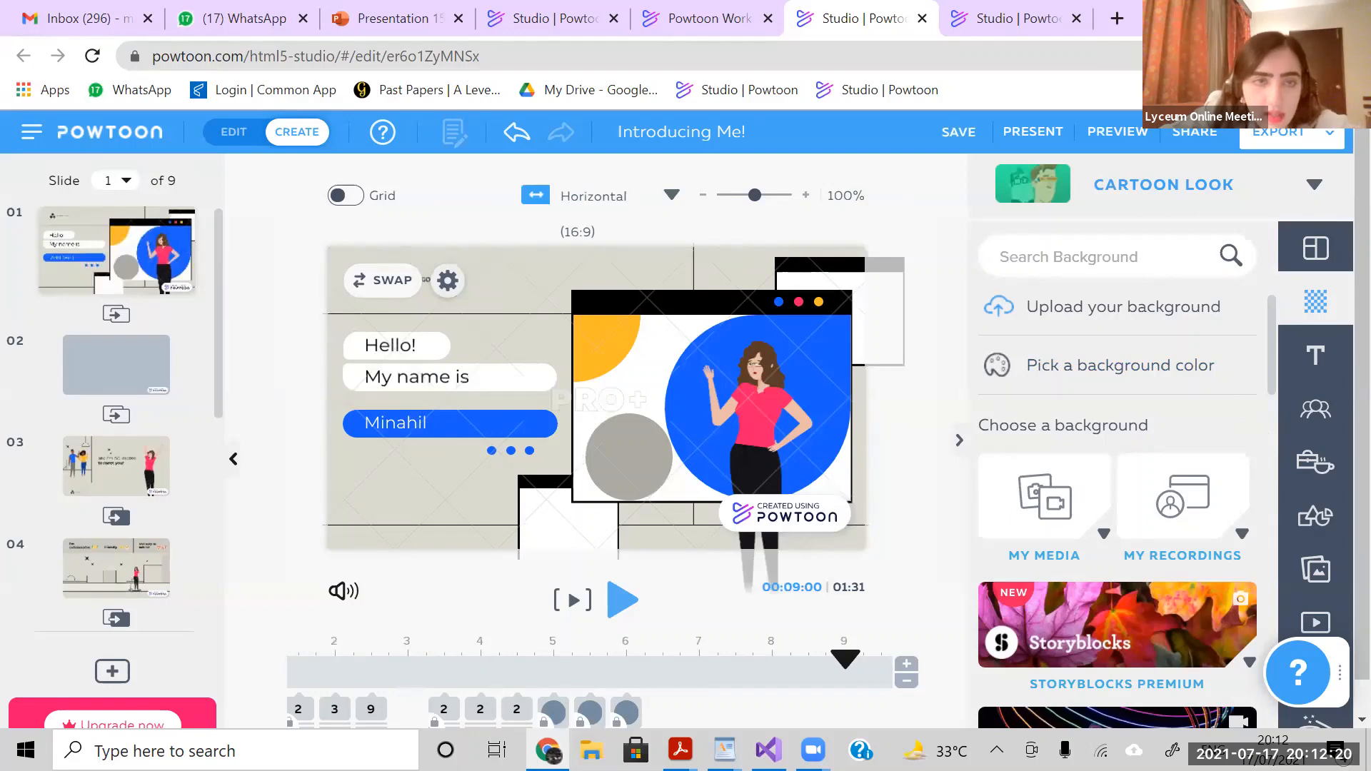
- Try to select slide 1's Hello!, My name is and first-name elements together as one group
left_click(497, 459)
left_click(456, 493)
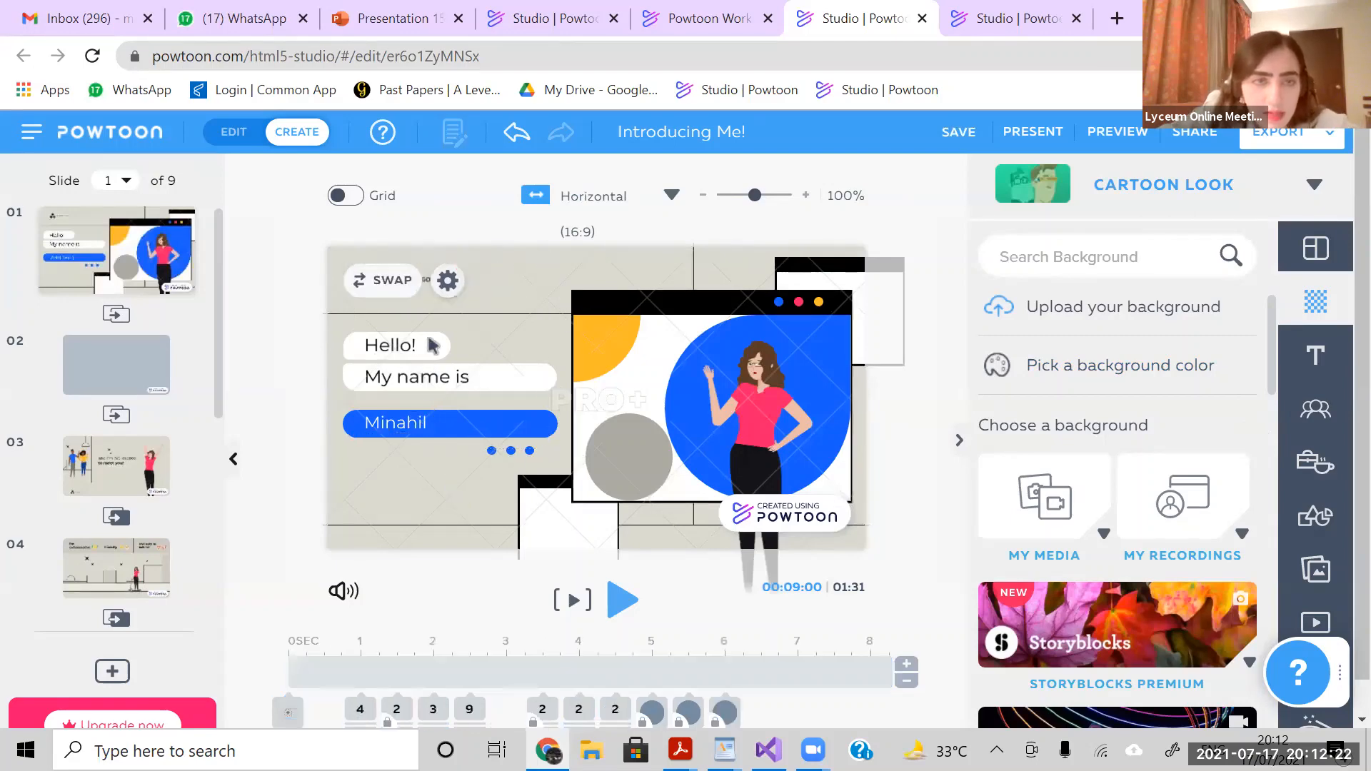
left_click(433, 347)
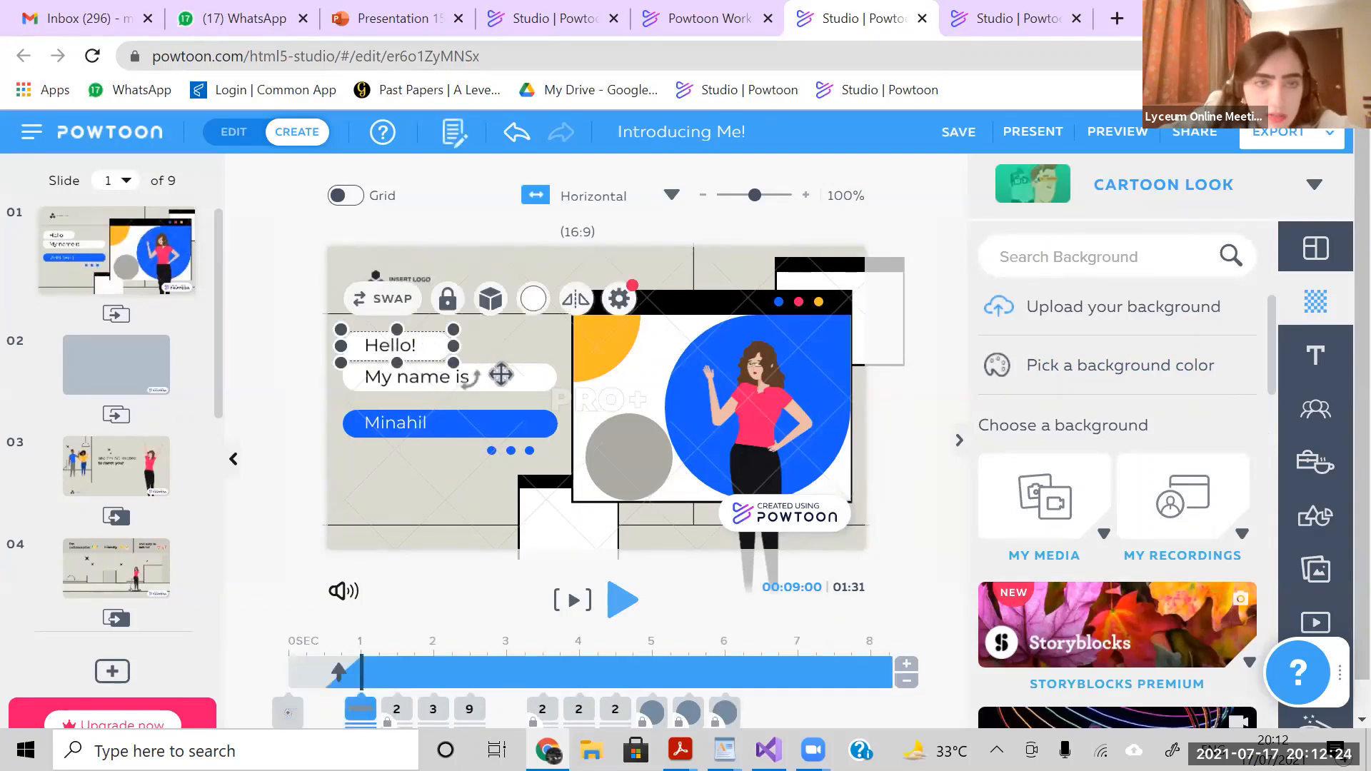
left_click(501, 374)
left_click(500, 433)
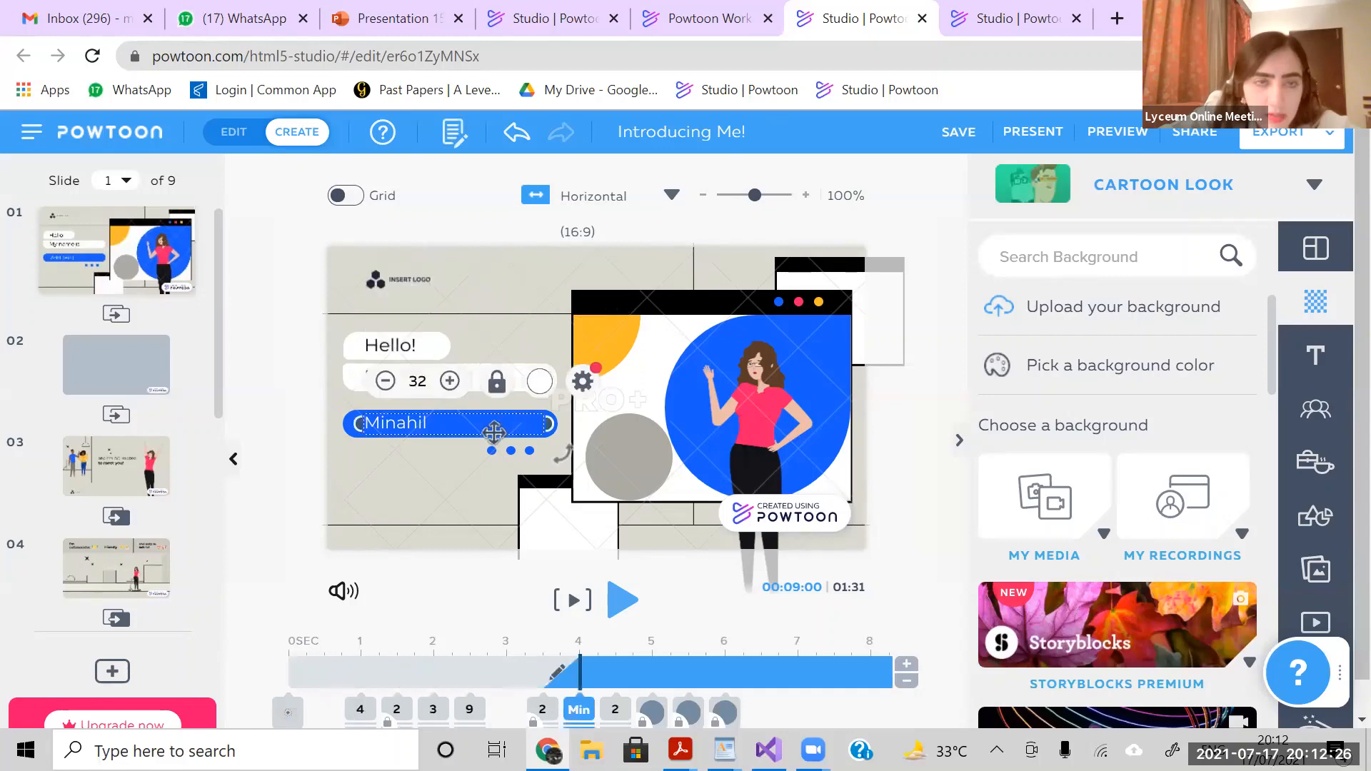
left_click(463, 483)
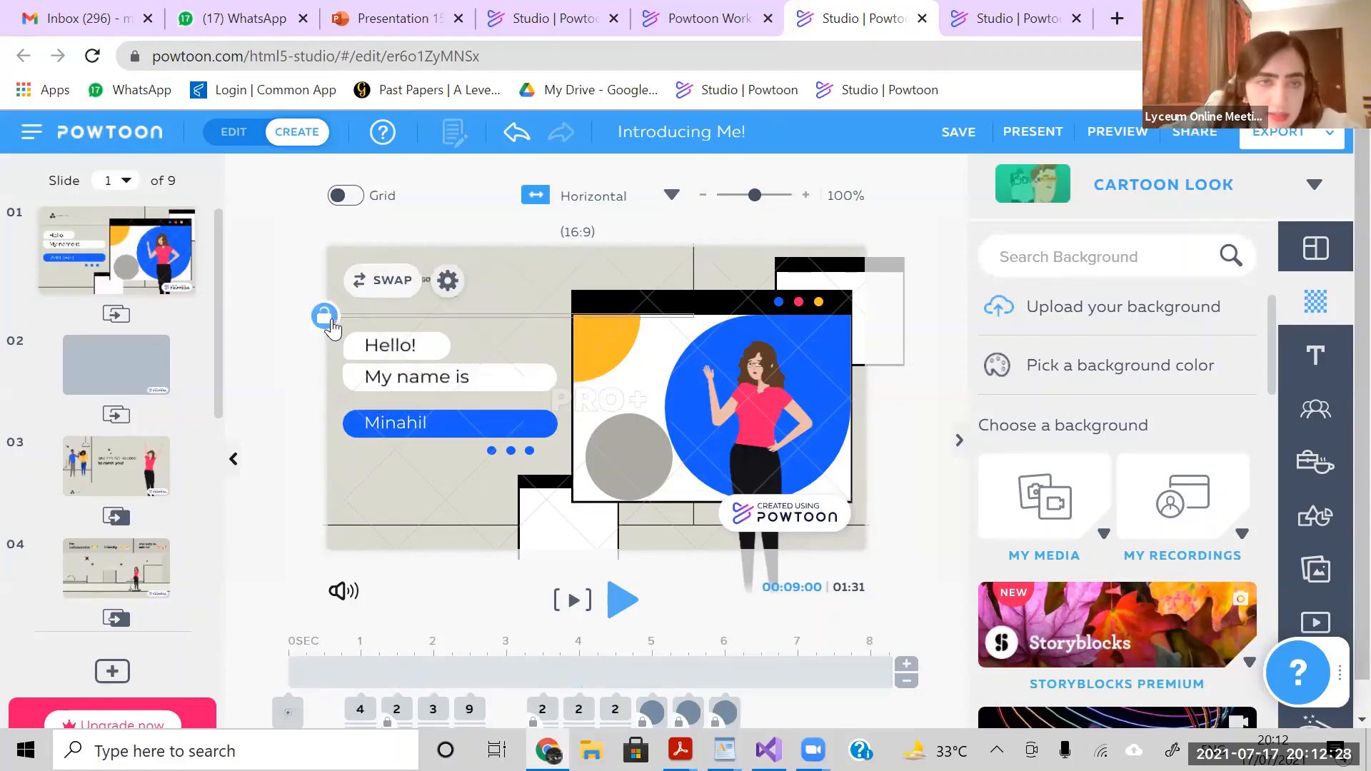
left_click_drag(334, 327, 563, 472)
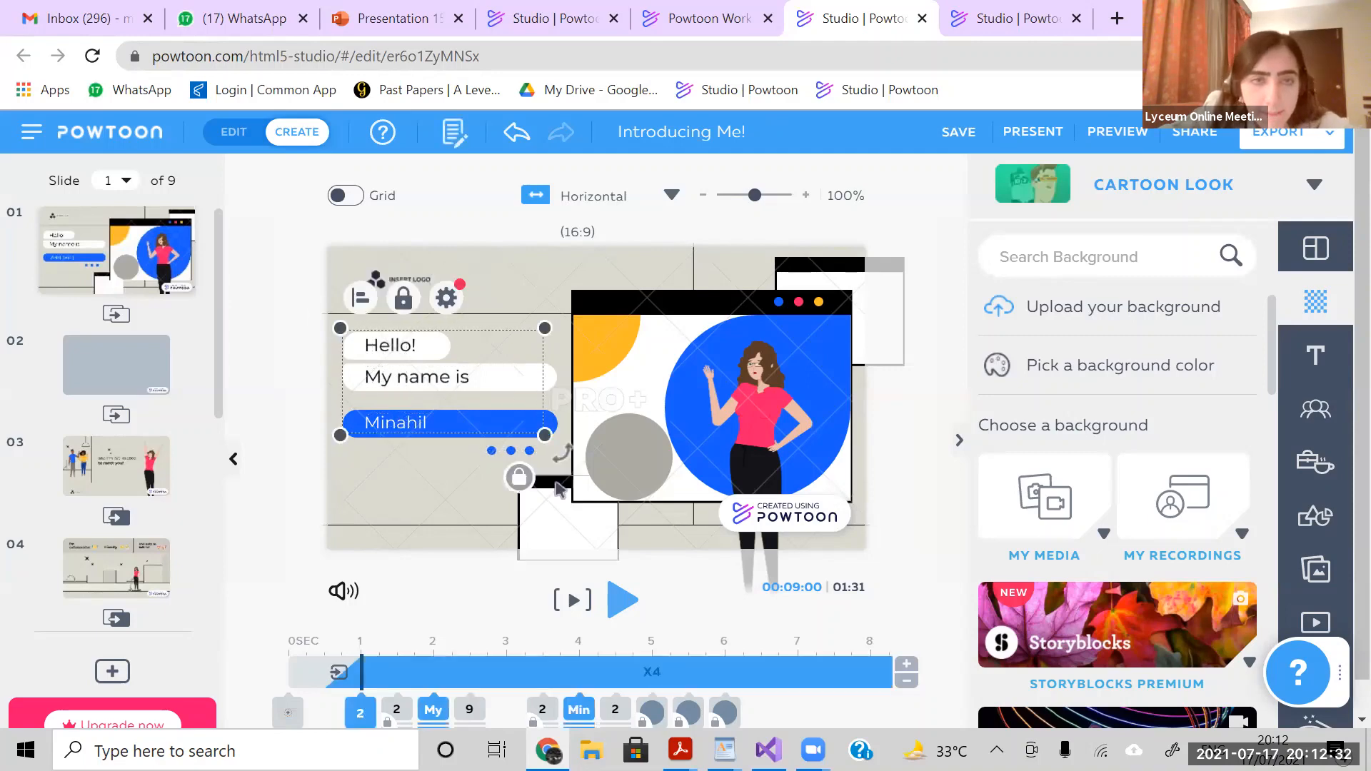
left_click(520, 488)
left_click(466, 483)
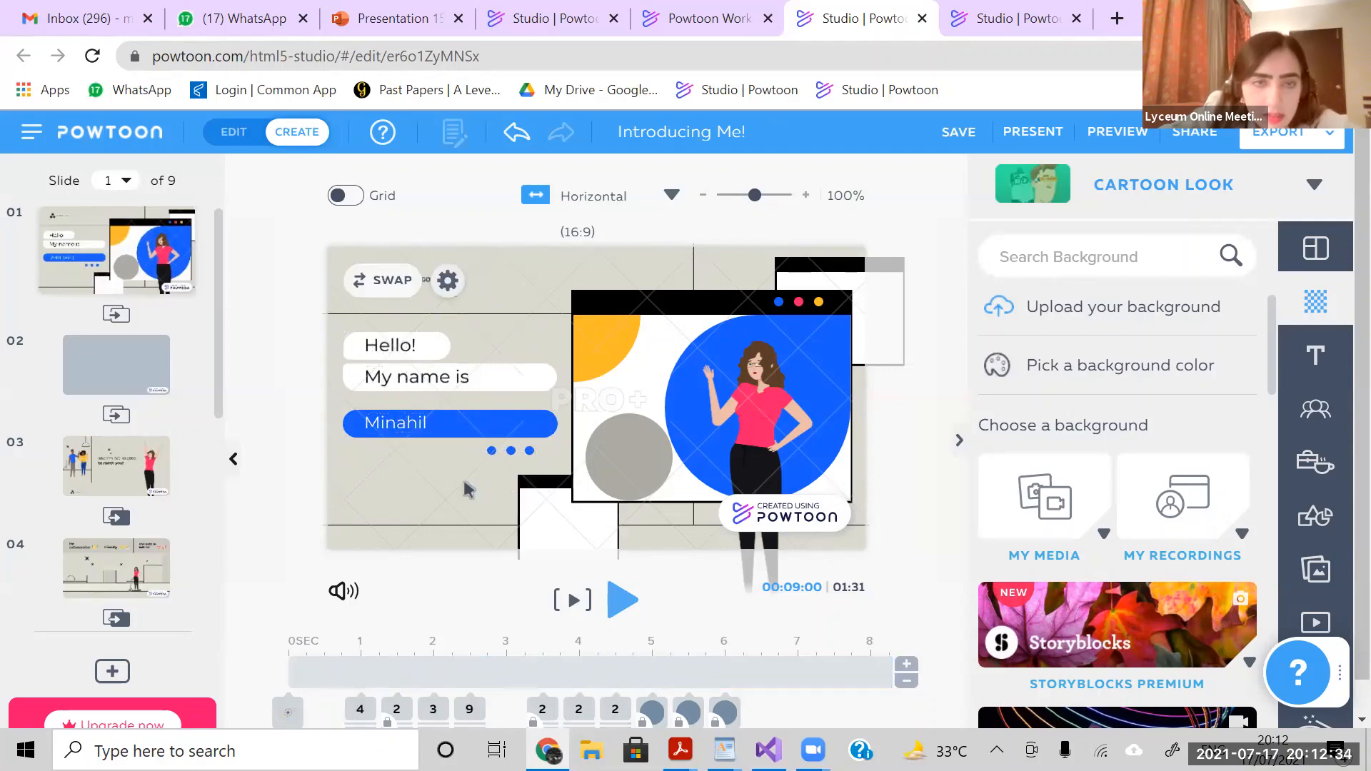
- Unlock the three small blue dots below the name bar on slide 1
left_click(495, 454)
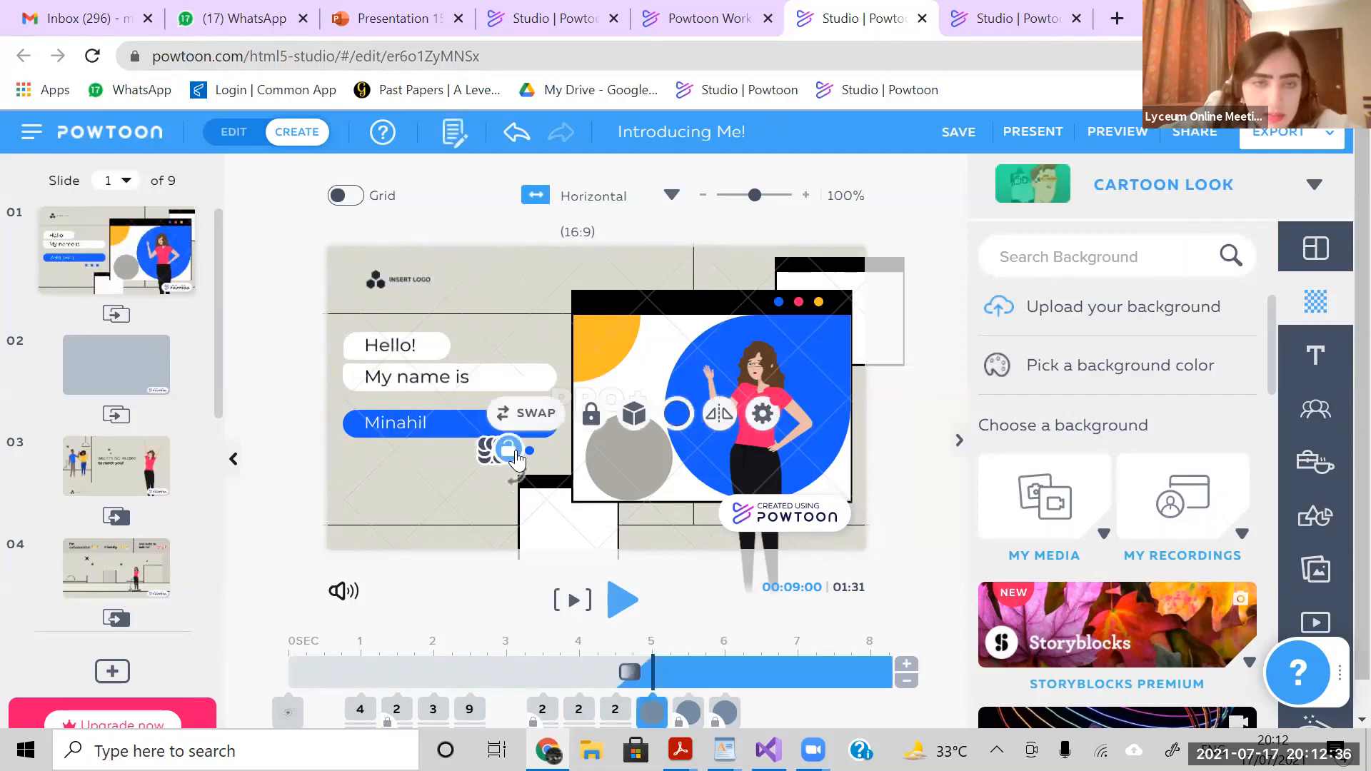
left_click(513, 453)
left_click(528, 450)
left_click(529, 450)
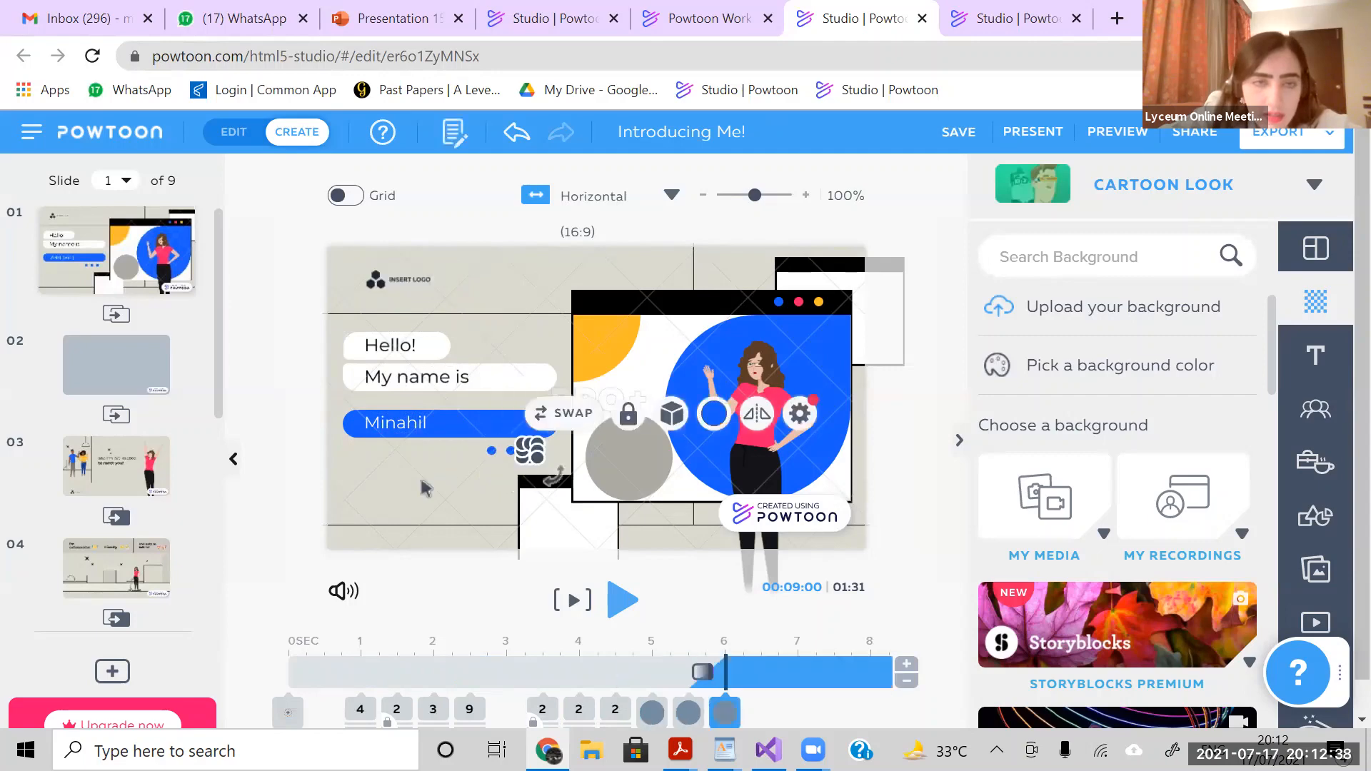
left_click(390, 500)
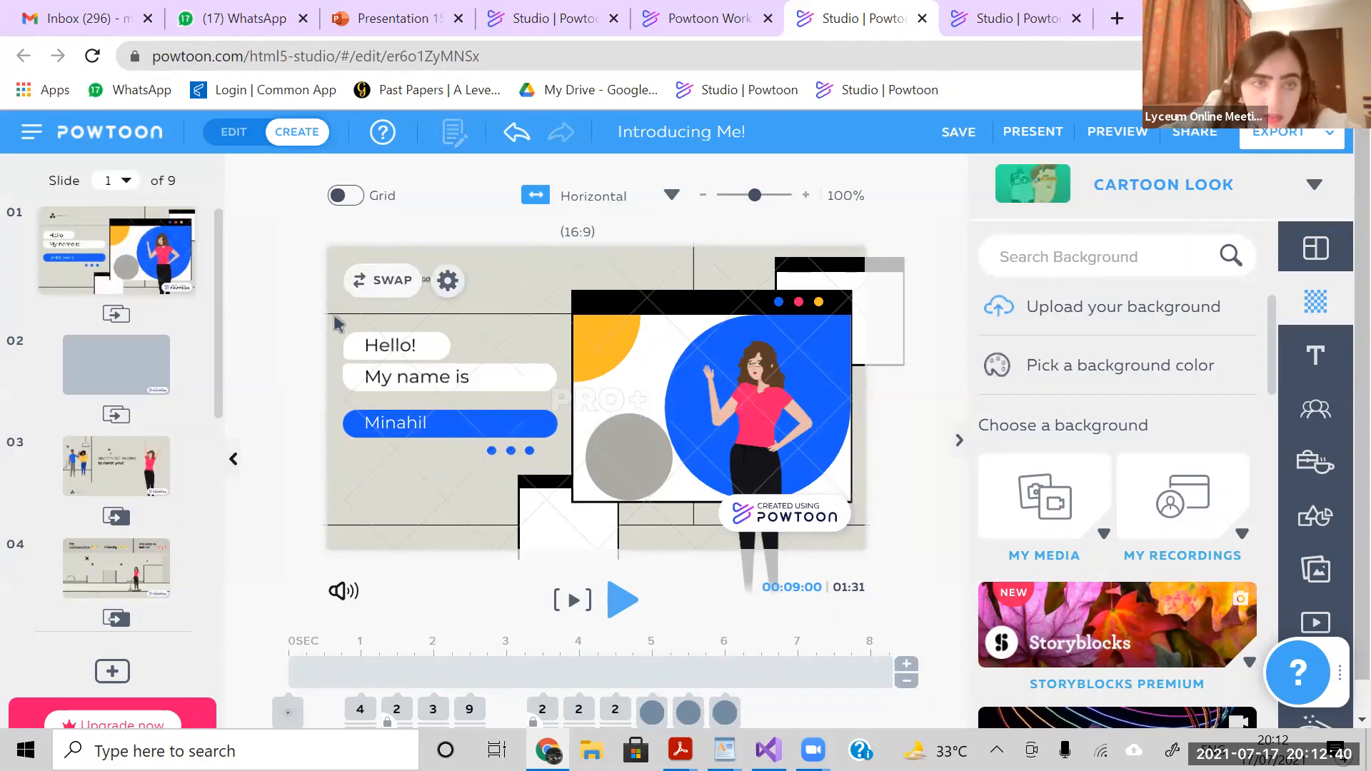
- Copy slide 1's greeting, name text and three blue dots together and paste them onto slide 2
left_click_drag(330, 302, 563, 472)
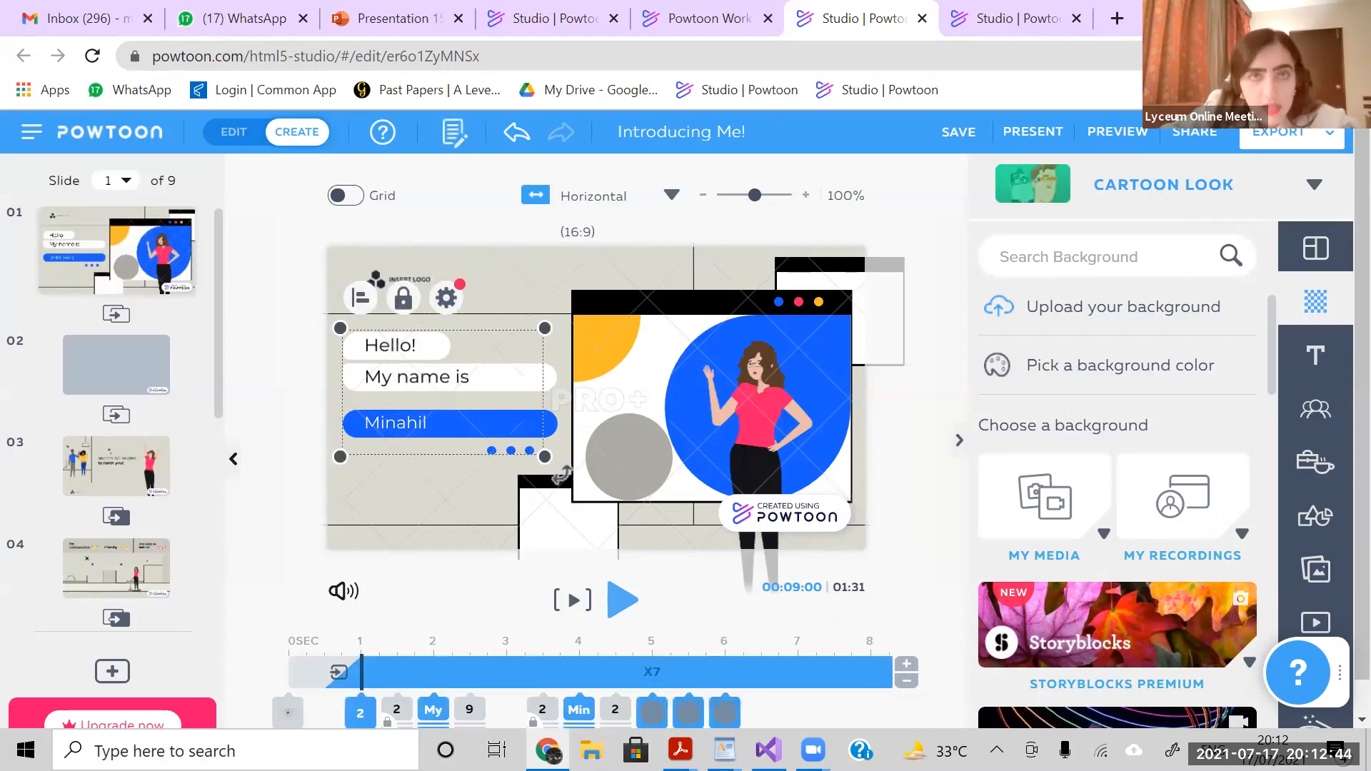
left_click(157, 365)
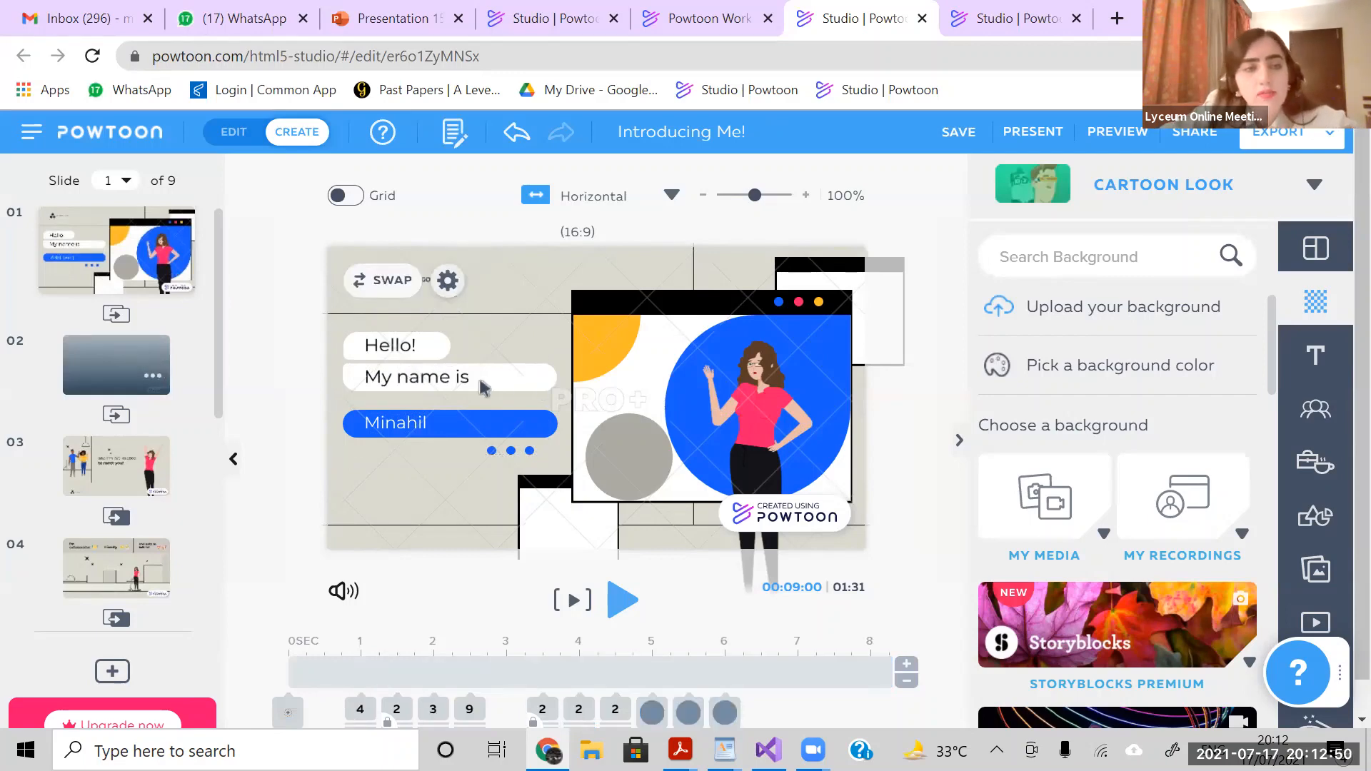
key("ctrl+v")
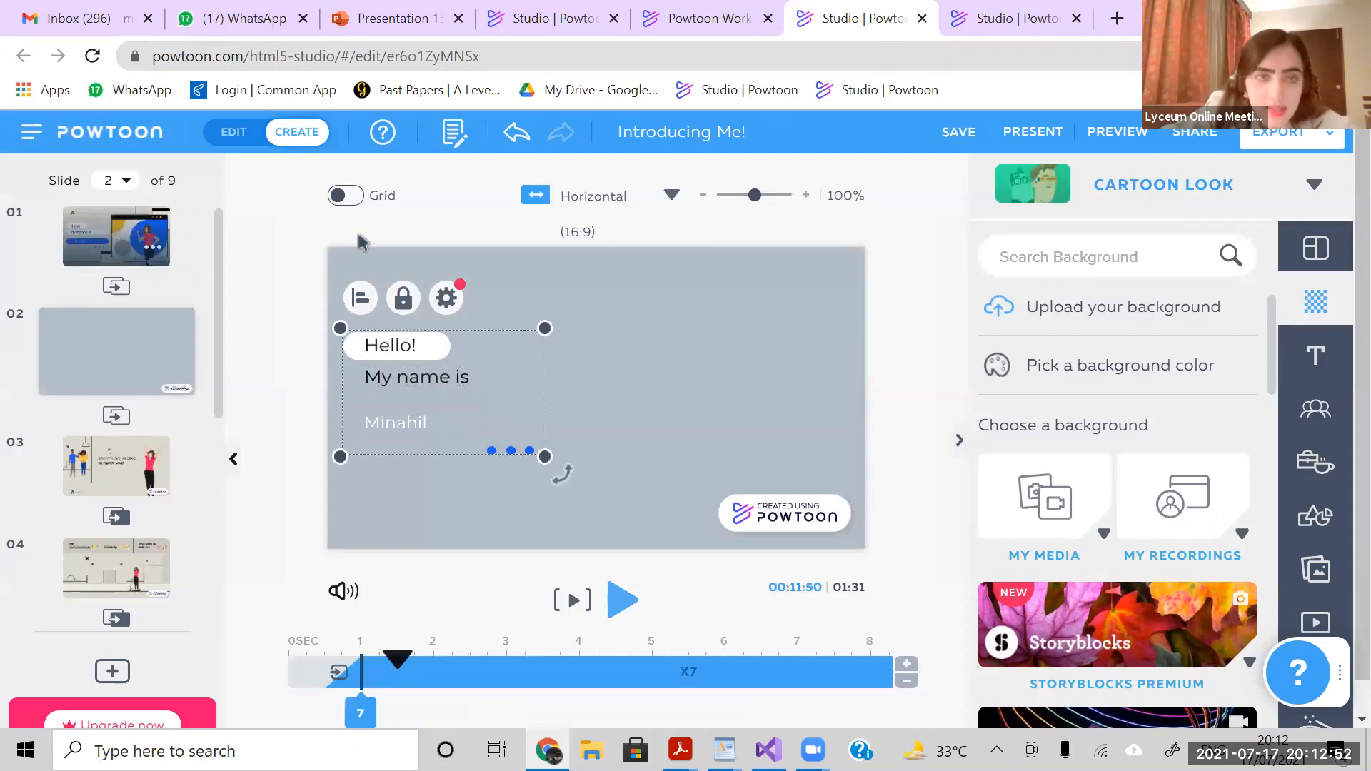
- Return to slide 1 and unlock the black window frame, the grey circle and the white box below the window
left_click(118, 248)
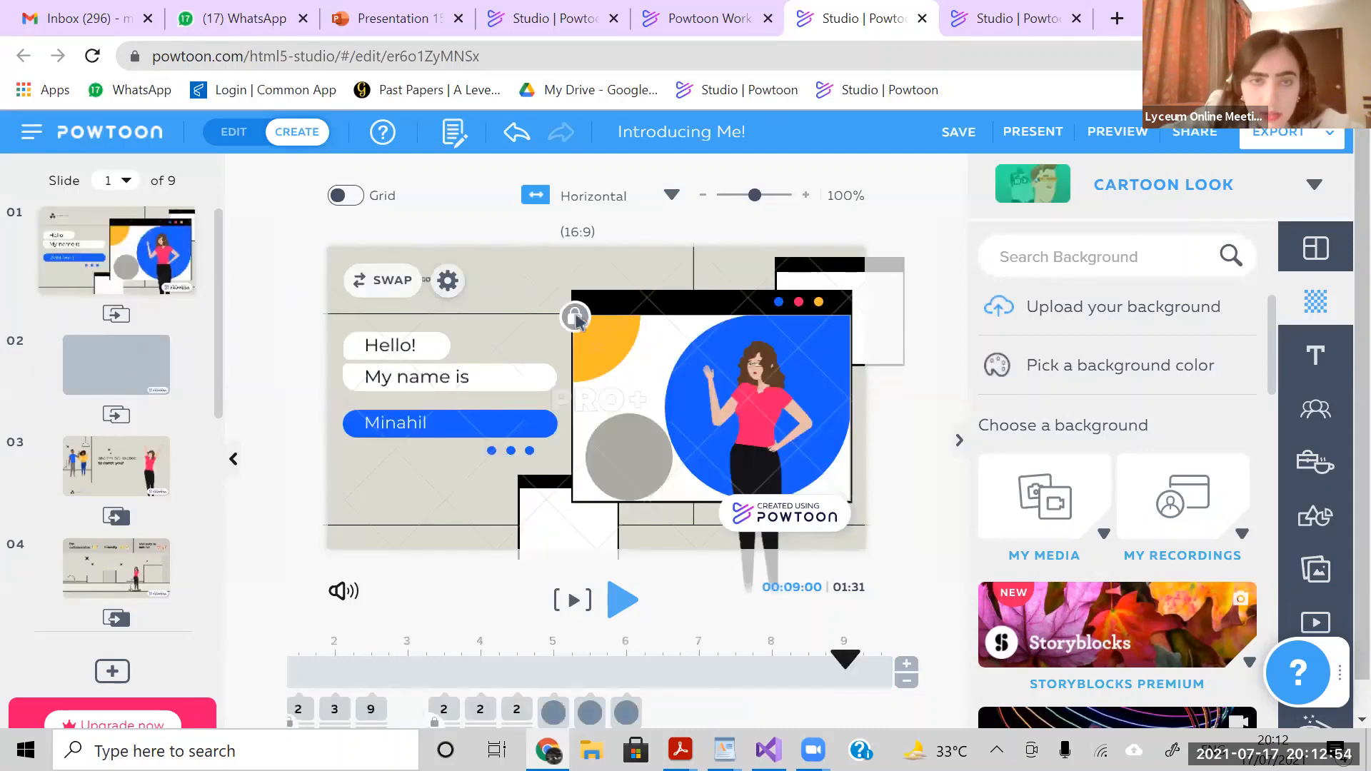
left_click(632, 303)
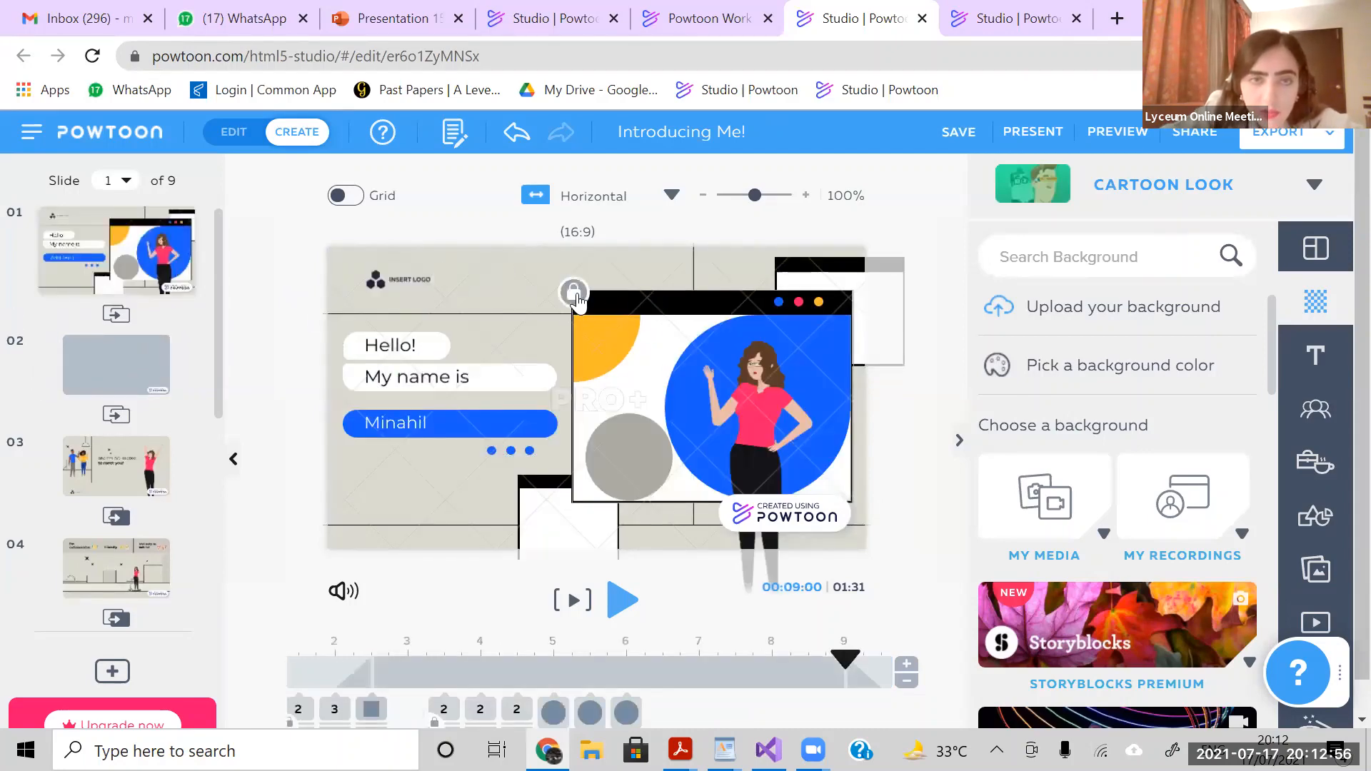
left_click(576, 294)
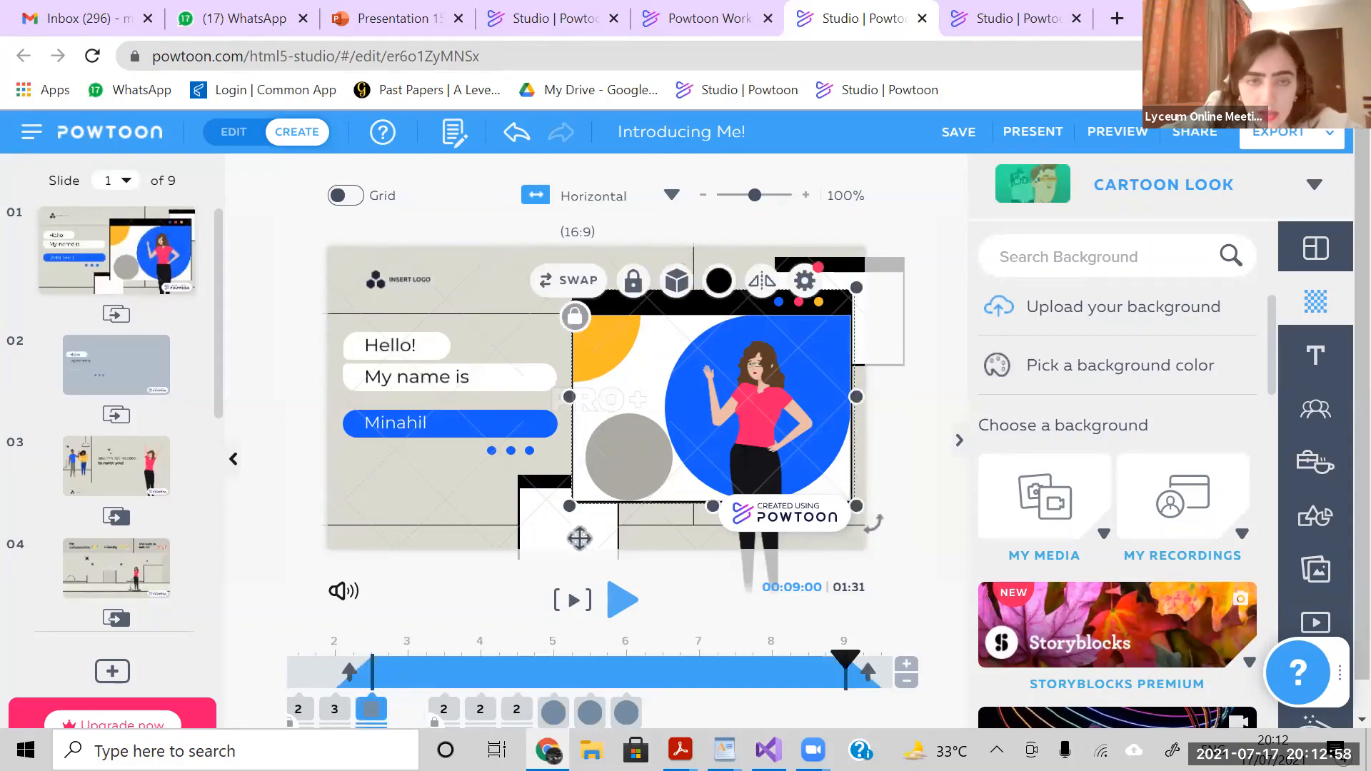
left_click(635, 452)
left_click(634, 451)
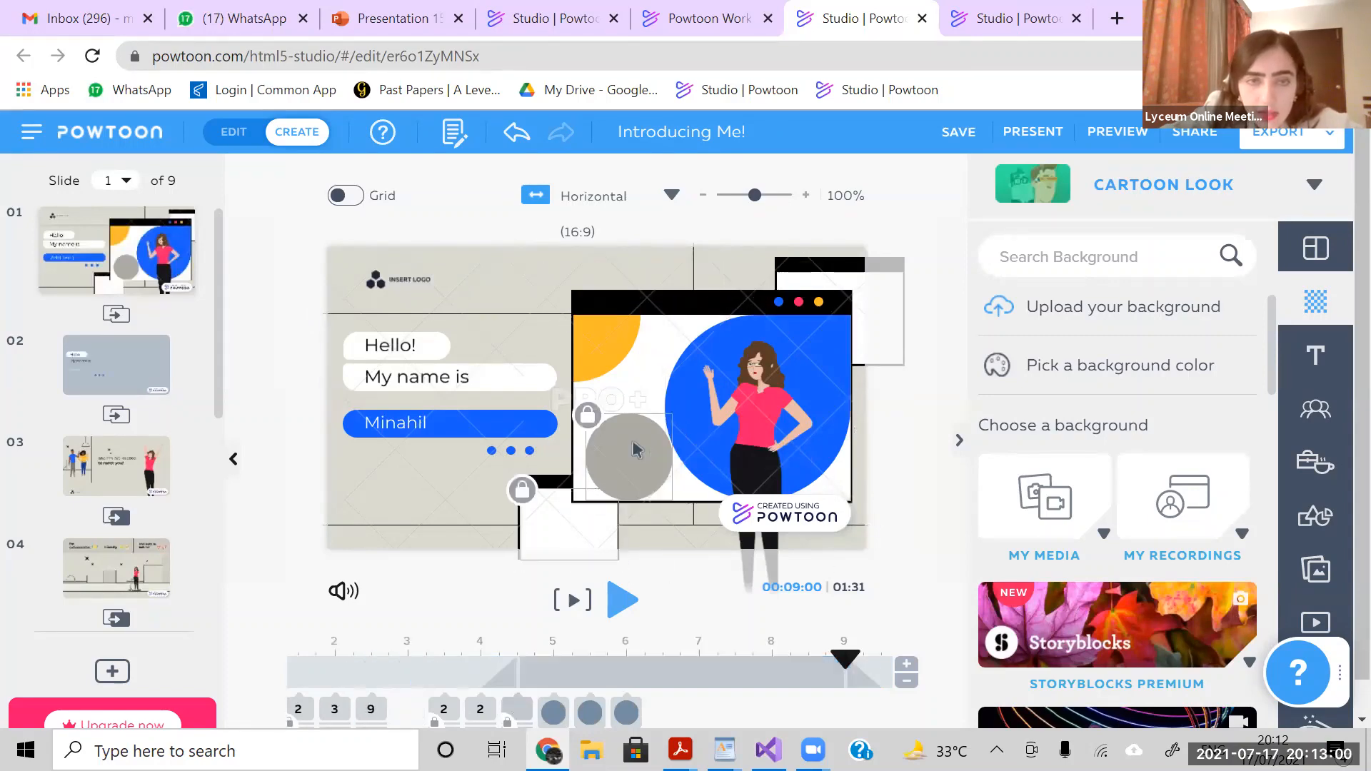
left_click(589, 429)
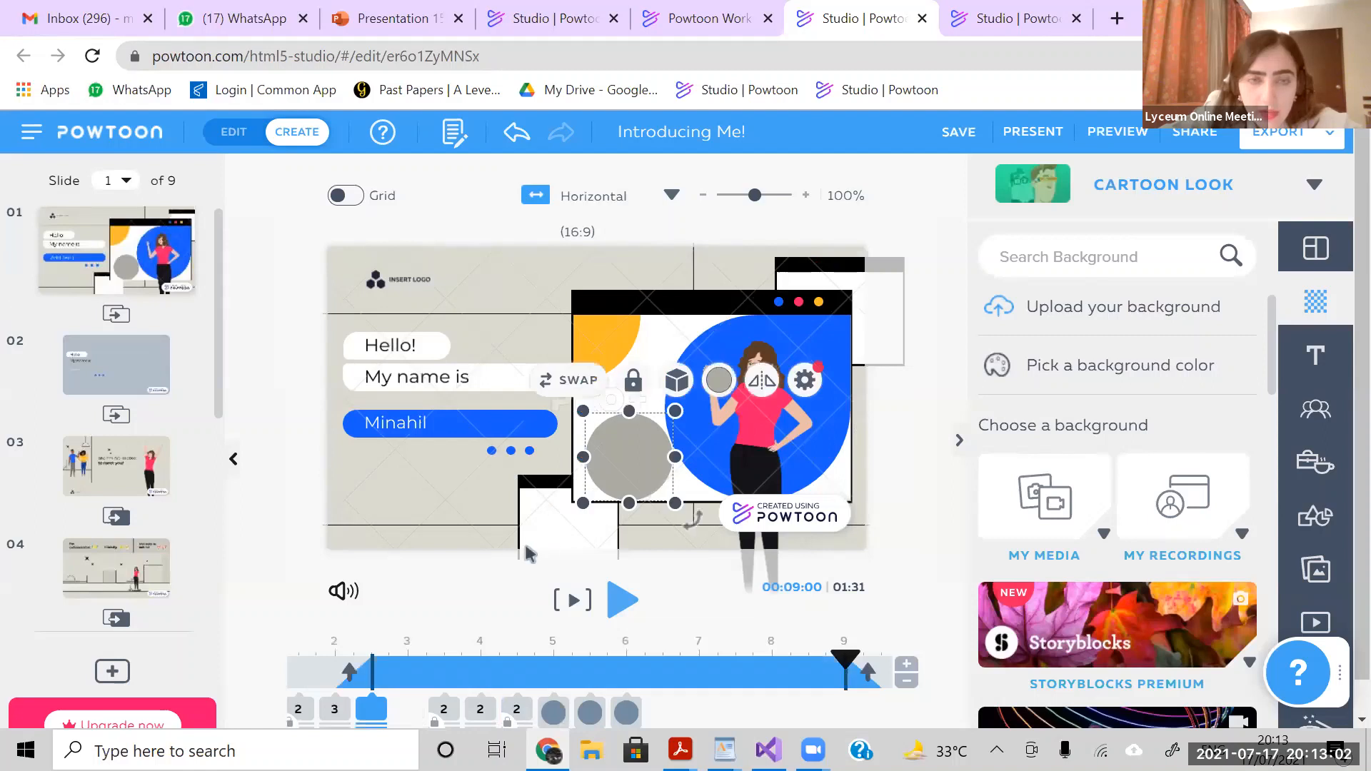
left_click(535, 488)
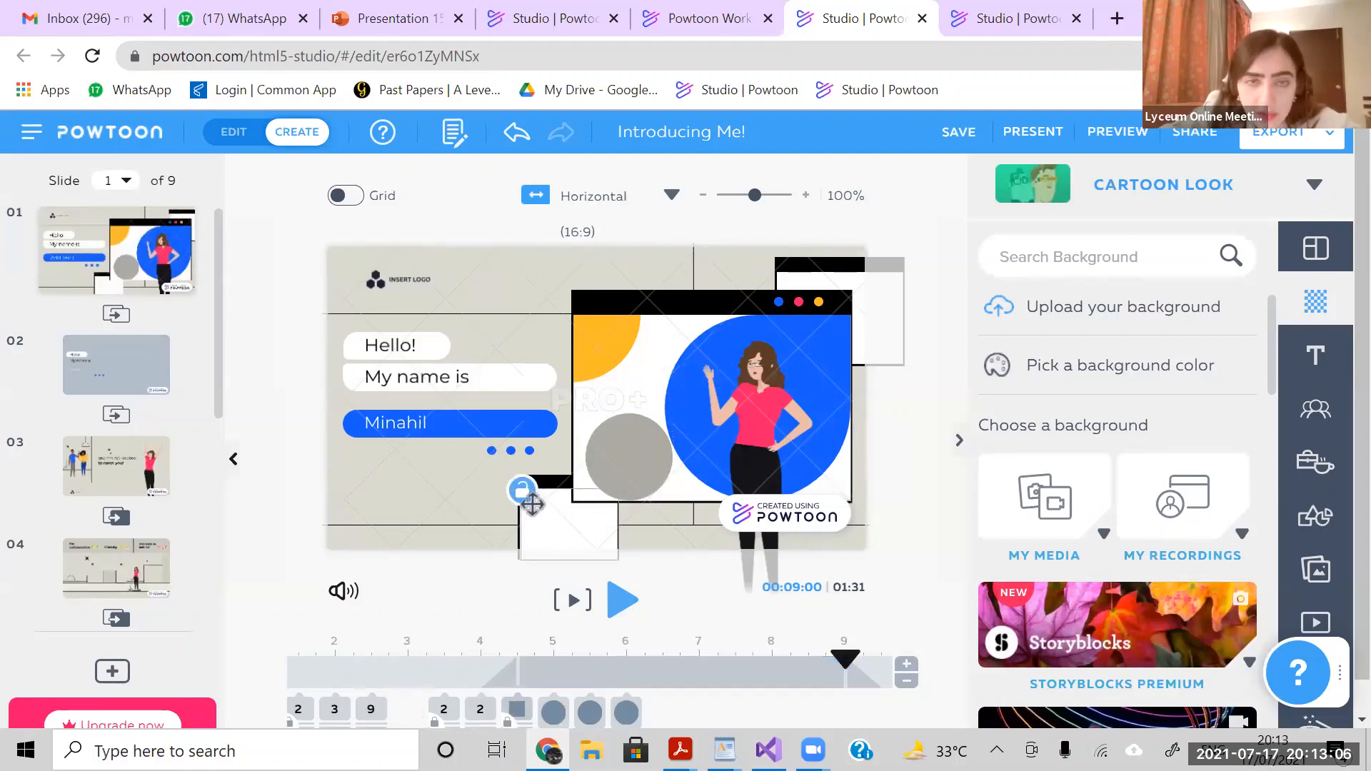
left_click(615, 456)
left_click(521, 490)
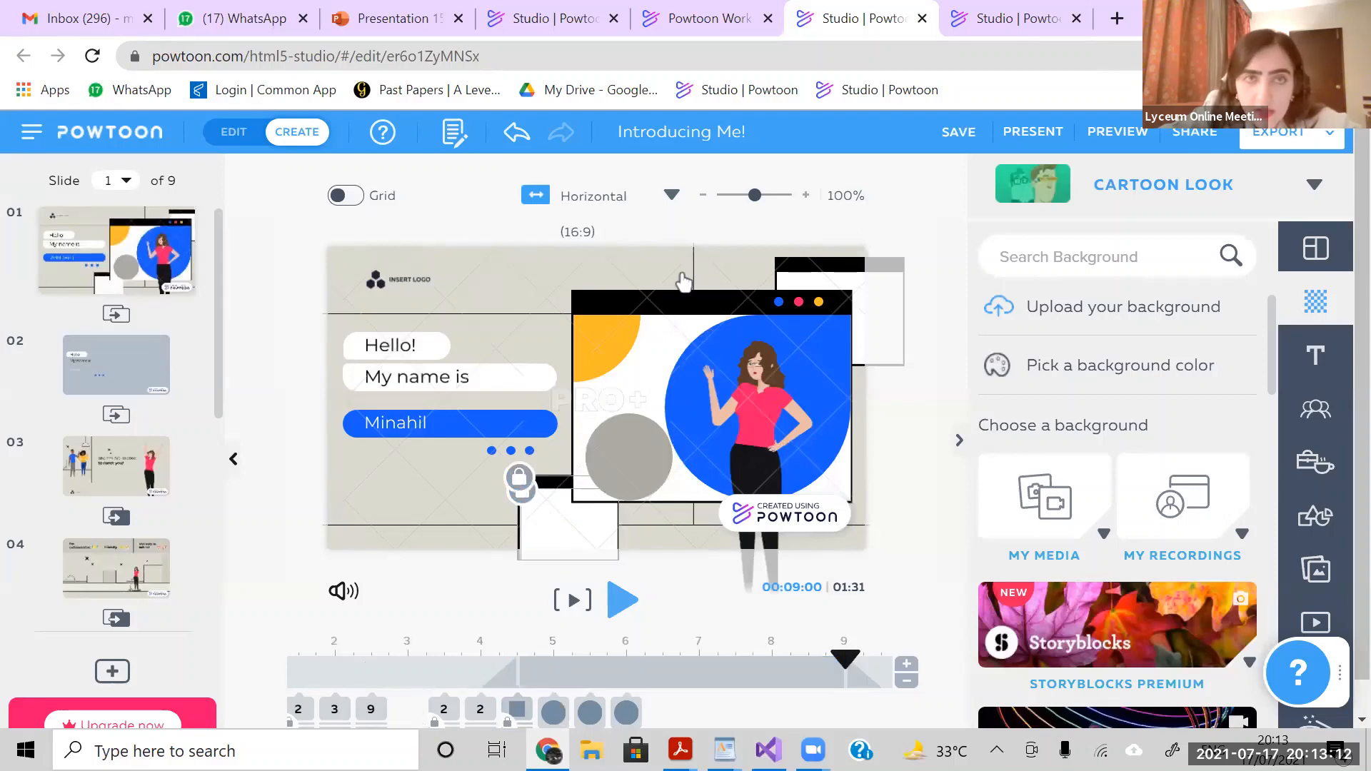
- Unlock the yellow quarter circle and the blue circle behind the character on slide 1
left_click(674, 310)
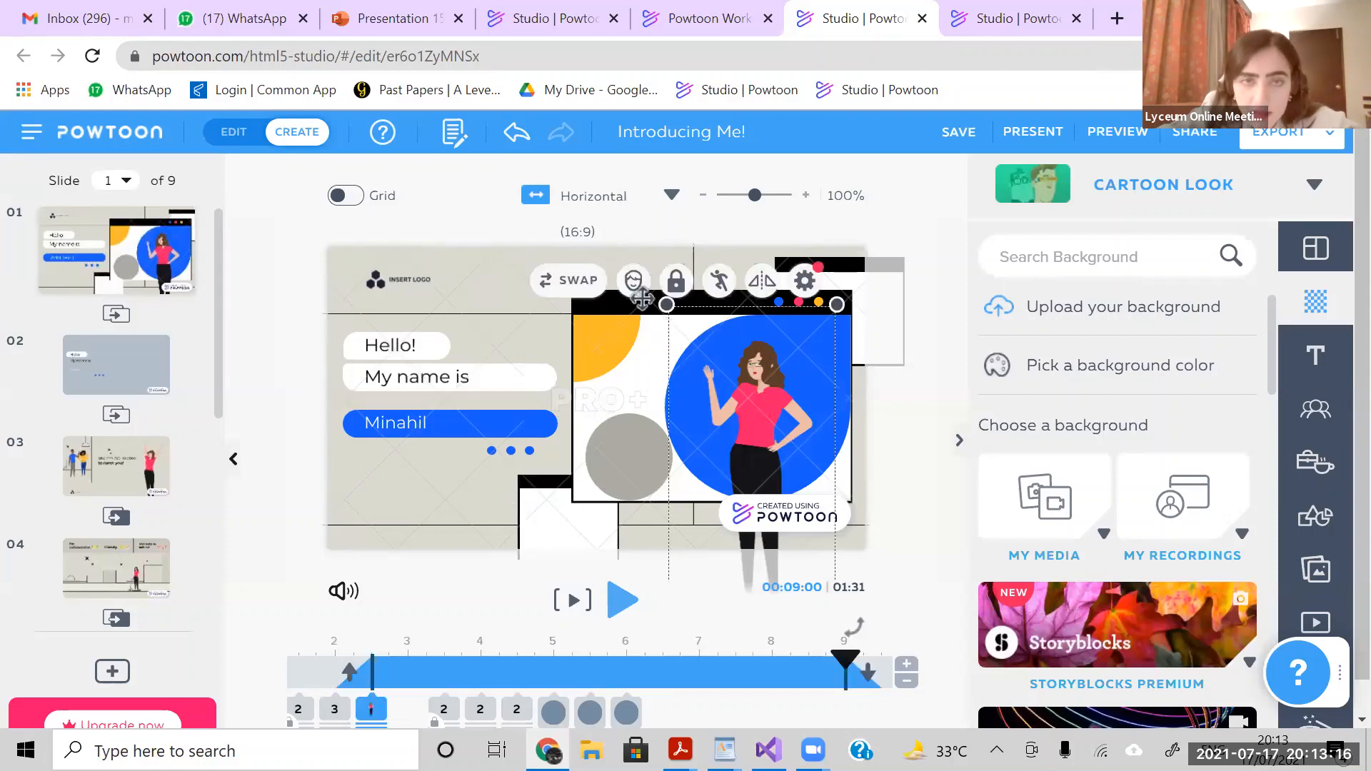
left_click(574, 326)
left_click(576, 328)
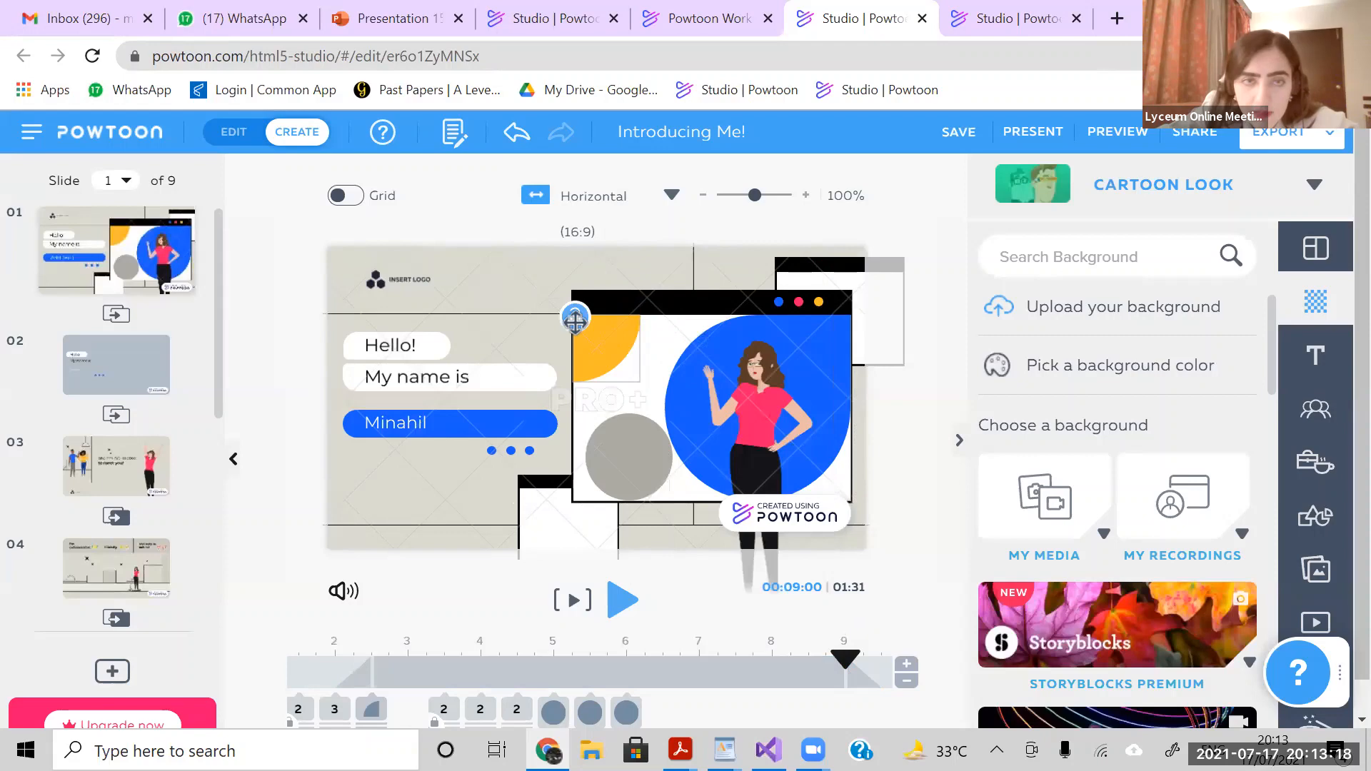
left_click(575, 321)
left_click(668, 316)
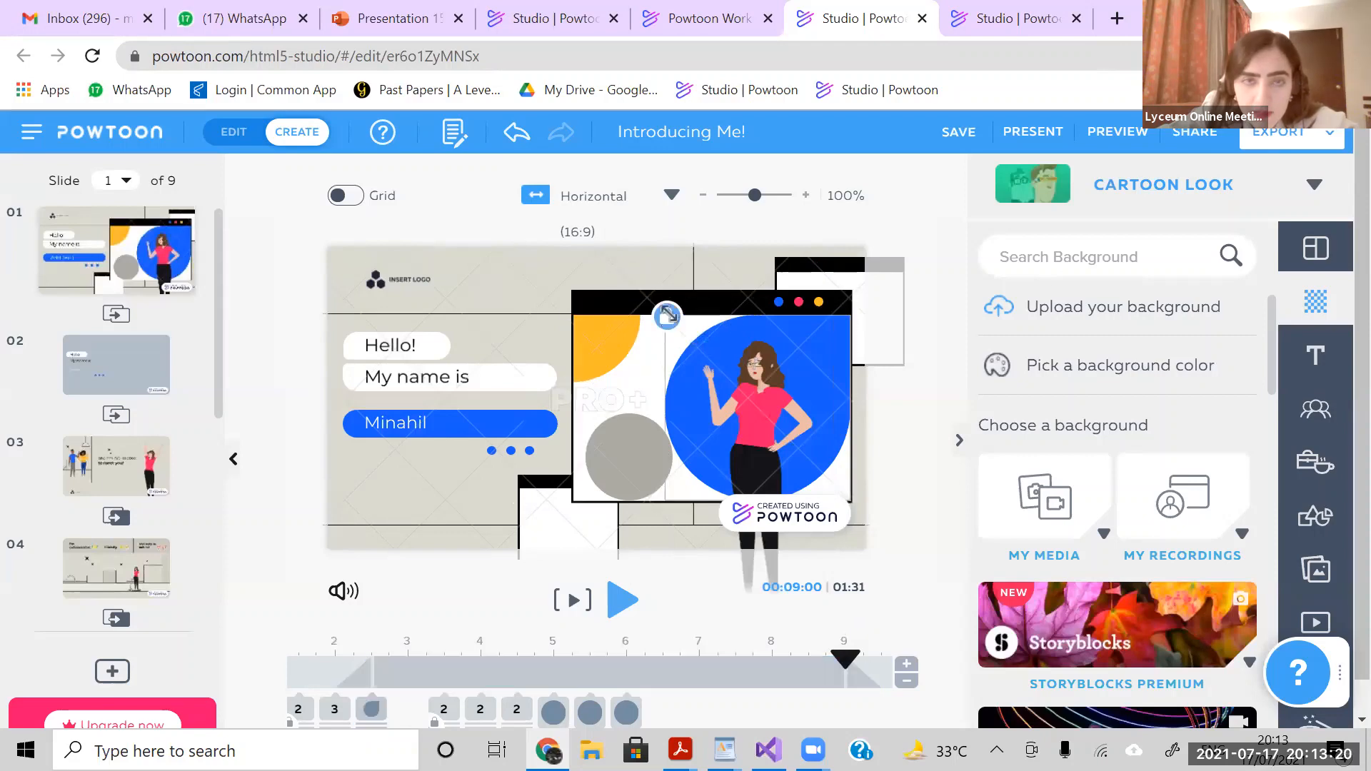
left_click(668, 317)
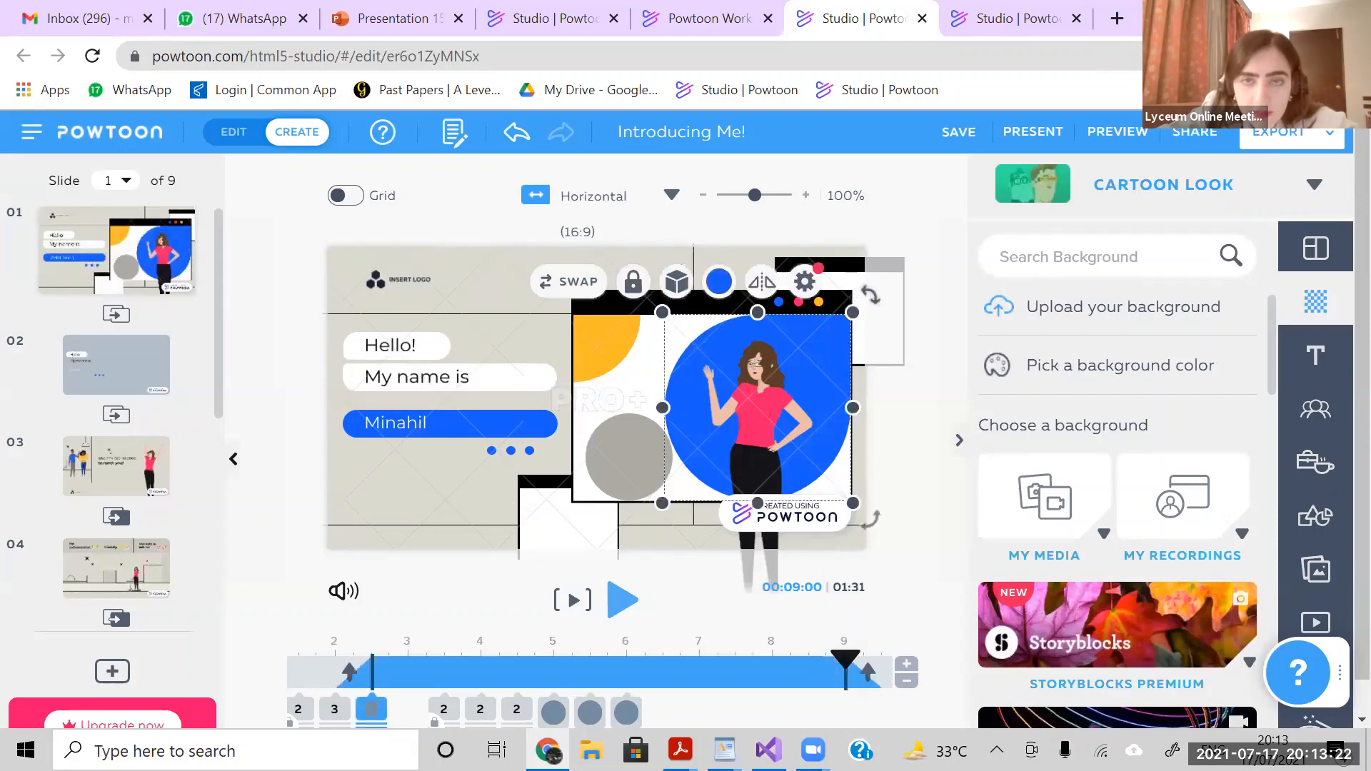
- Select all unlocked objects on slide 1 and paste copies of them onto slide 2
left_click(783, 282)
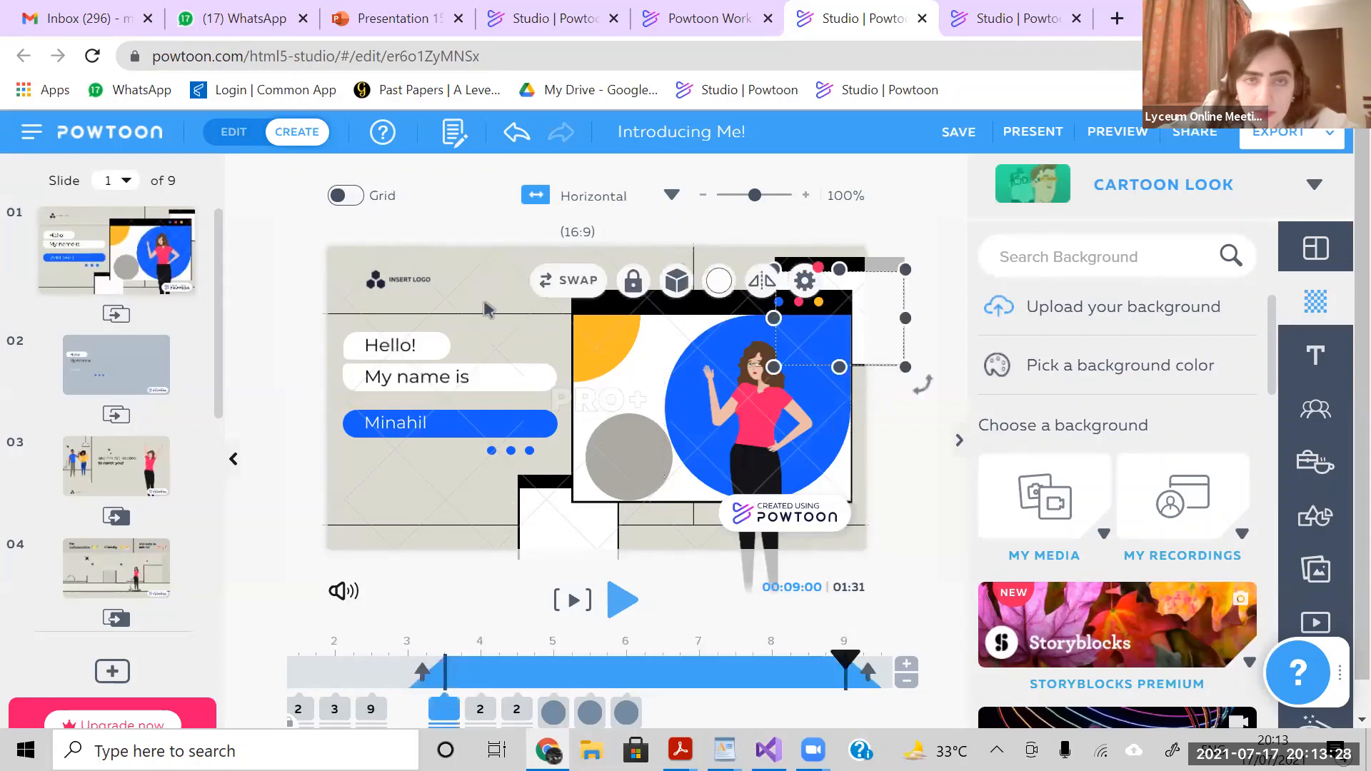
left_click(485, 309)
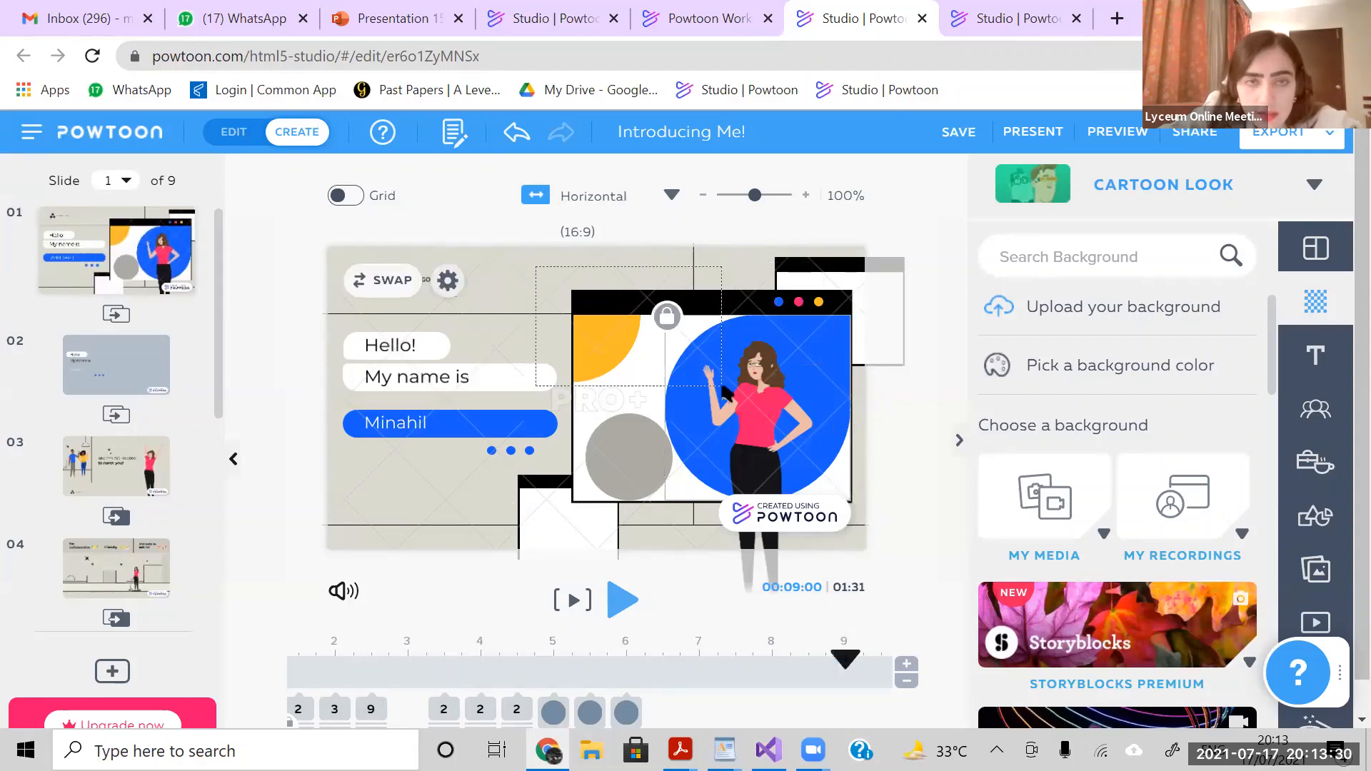
left_click_drag(867, 536, 768, 444)
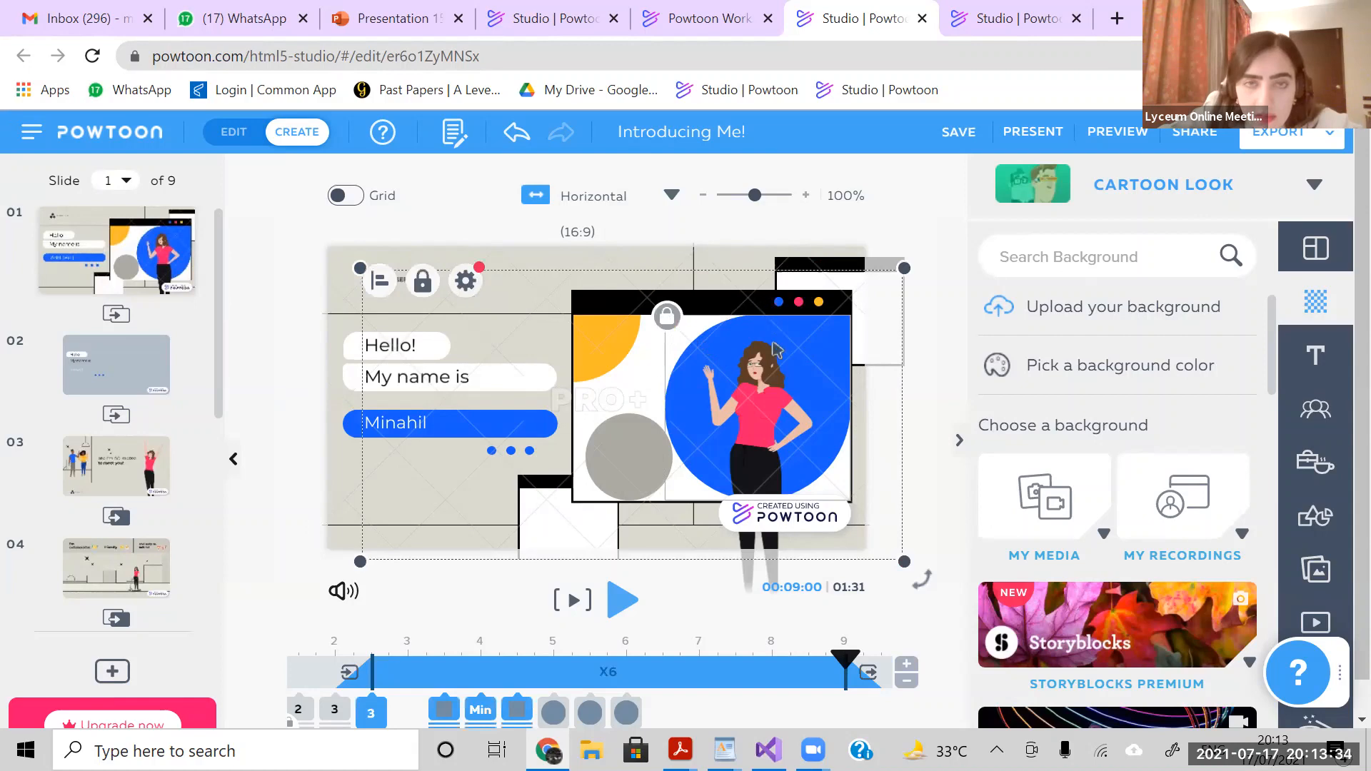
left_click(920, 481)
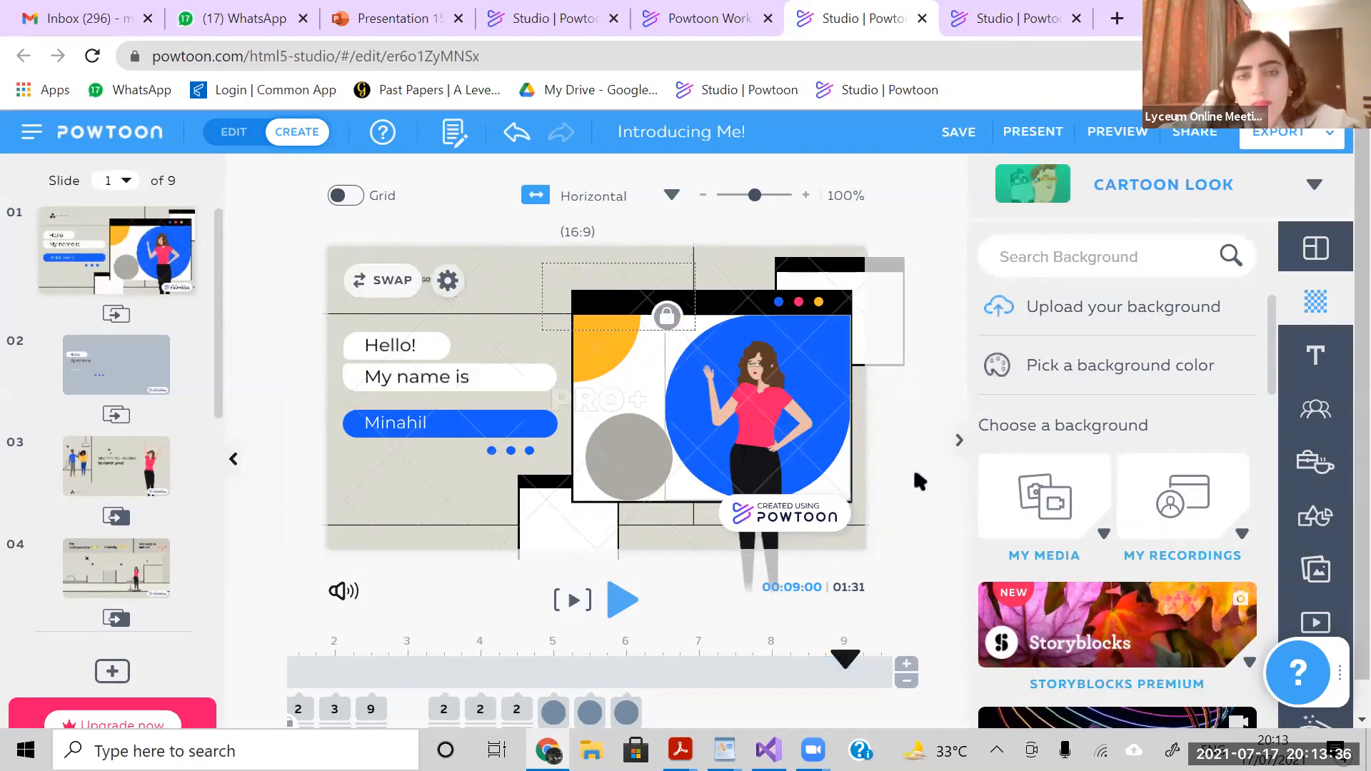
key("ctrl+a")
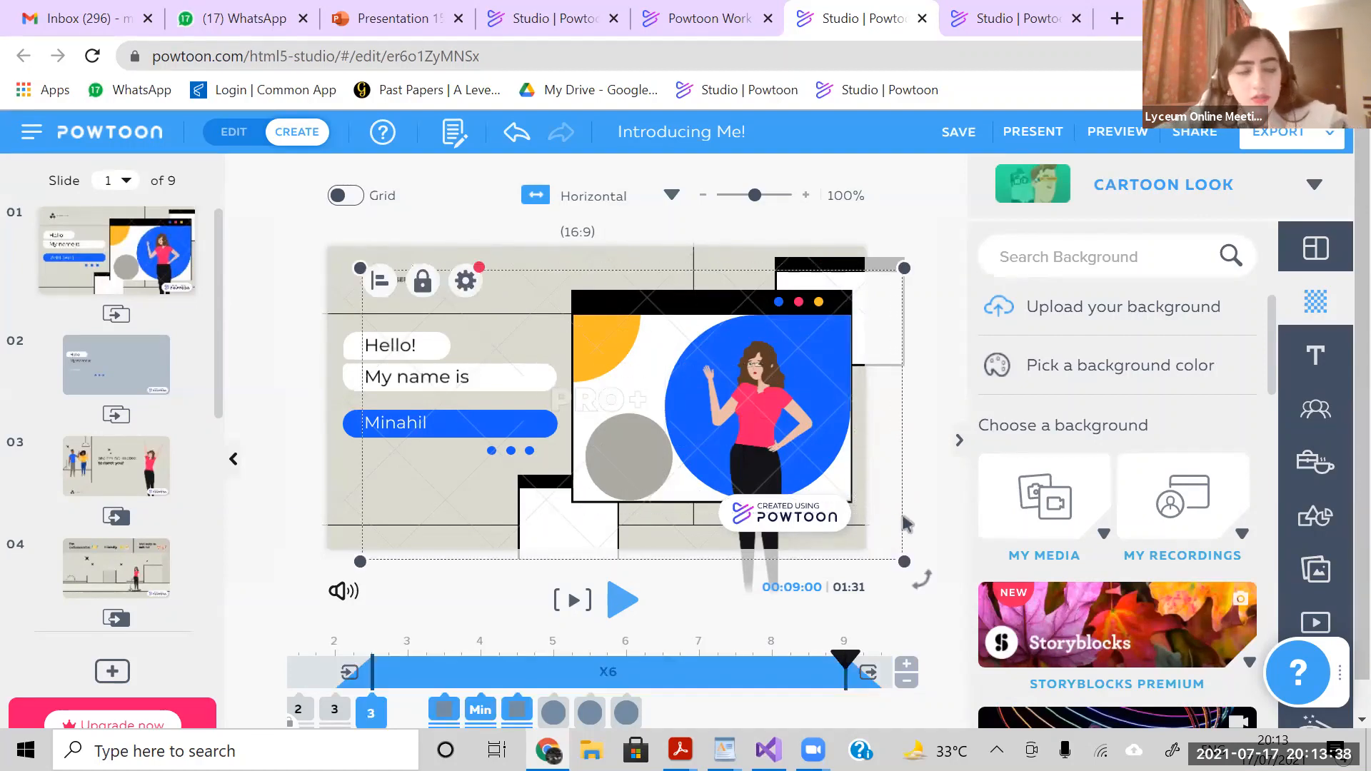
left_click(150, 367)
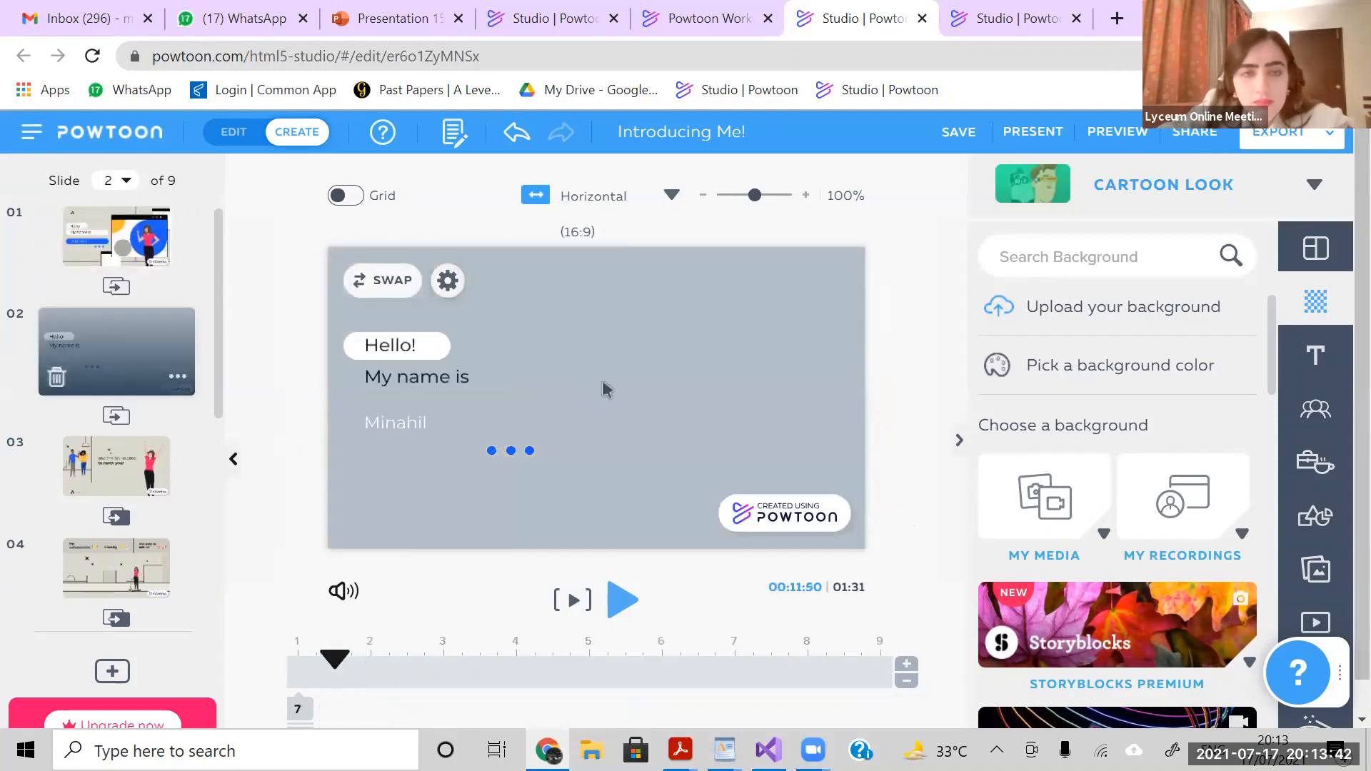
key("ctrl+v")
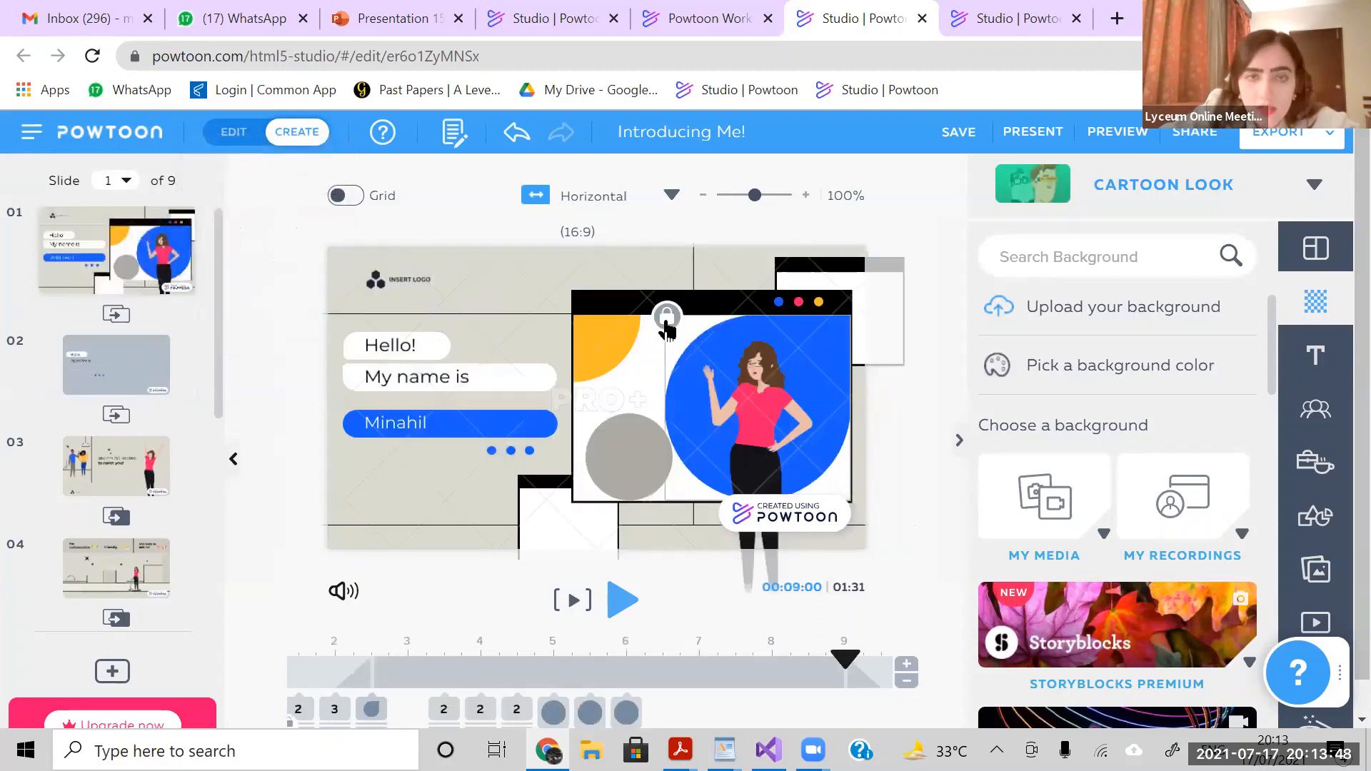
left_click(734, 402)
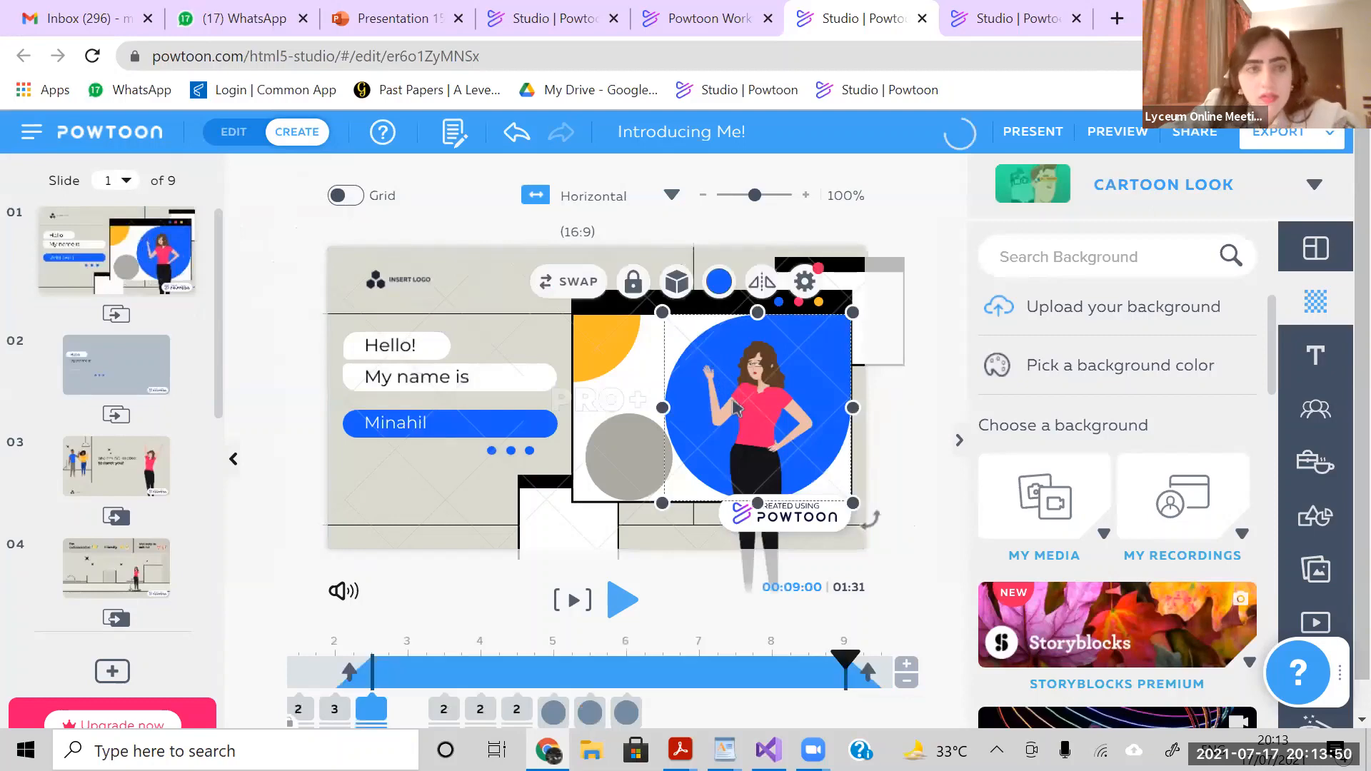
key("ctrl+v")
key("ctrl+z")
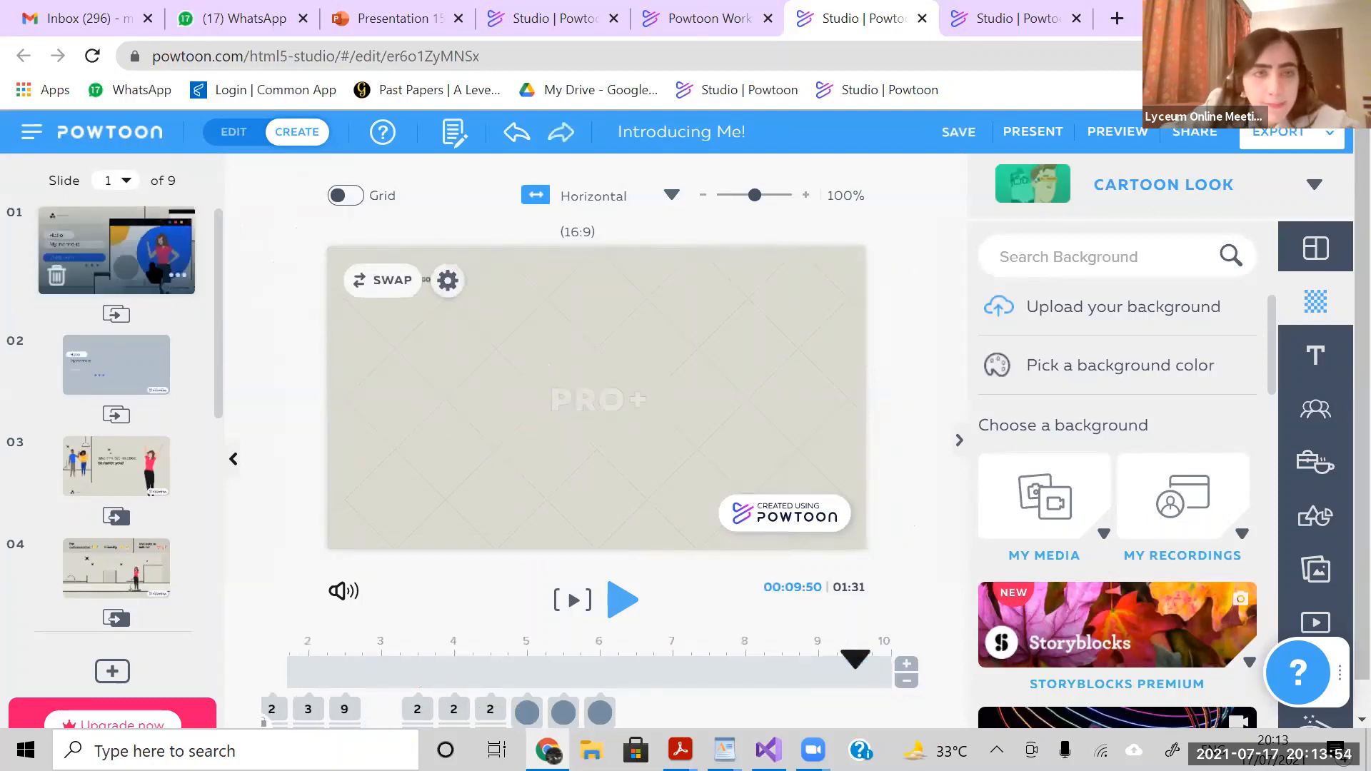
- Copy the blue circle behind the character on slide 1 and paste it onto slide 2
left_click(600, 703)
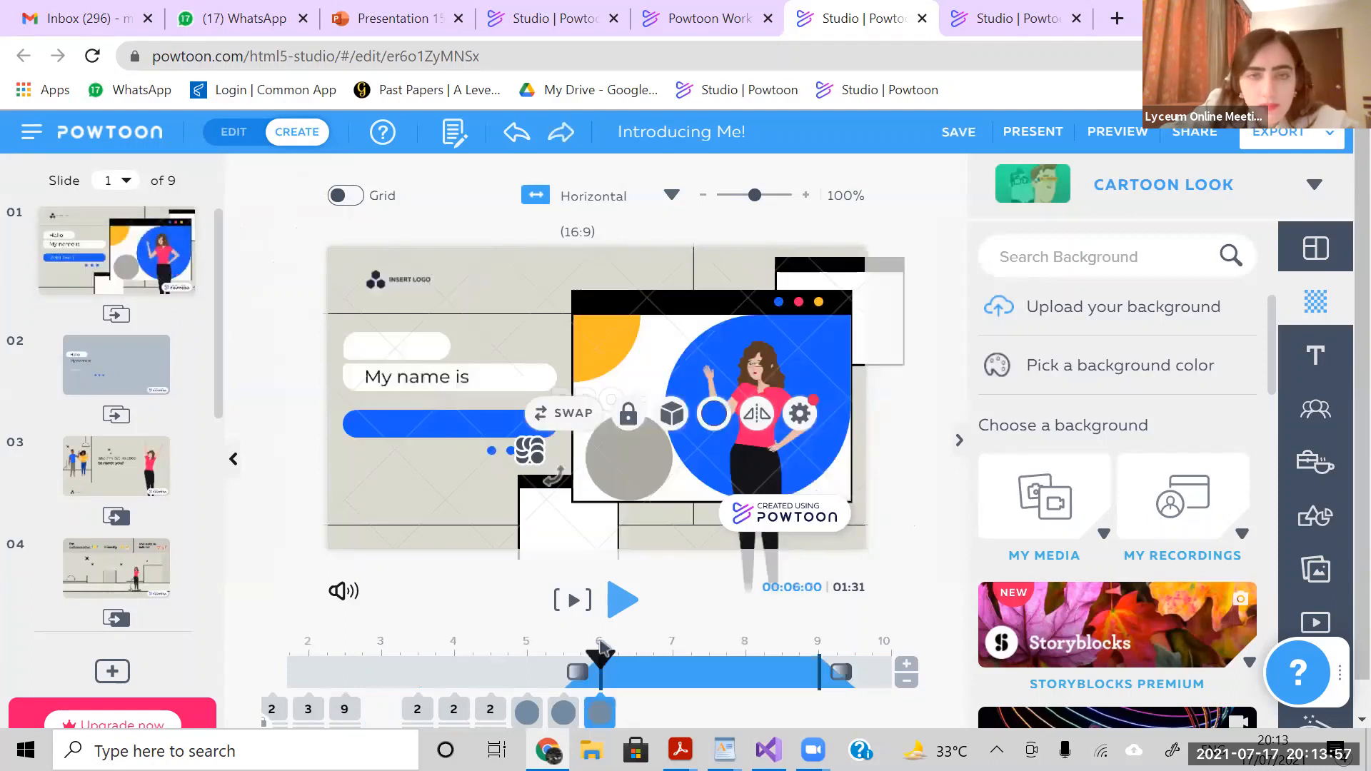
left_click(750, 490)
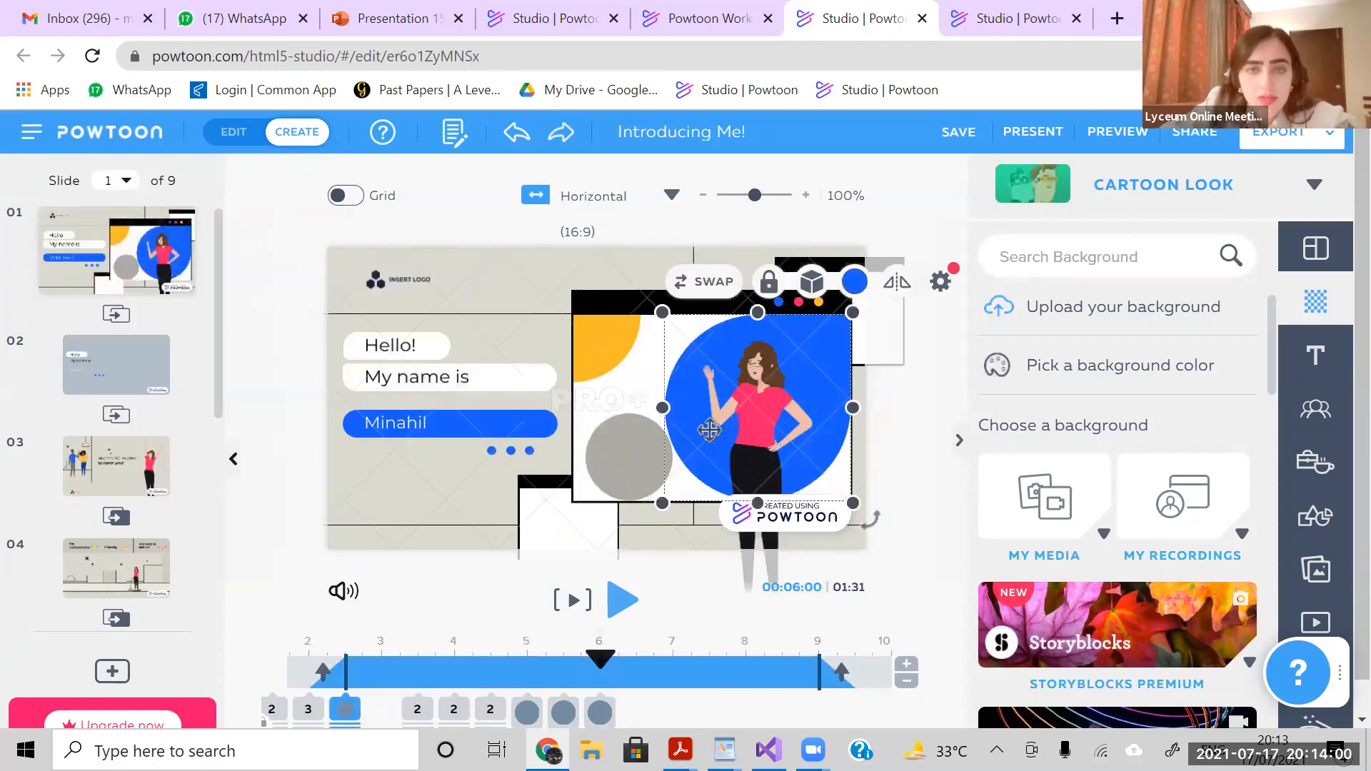
left_click(147, 359)
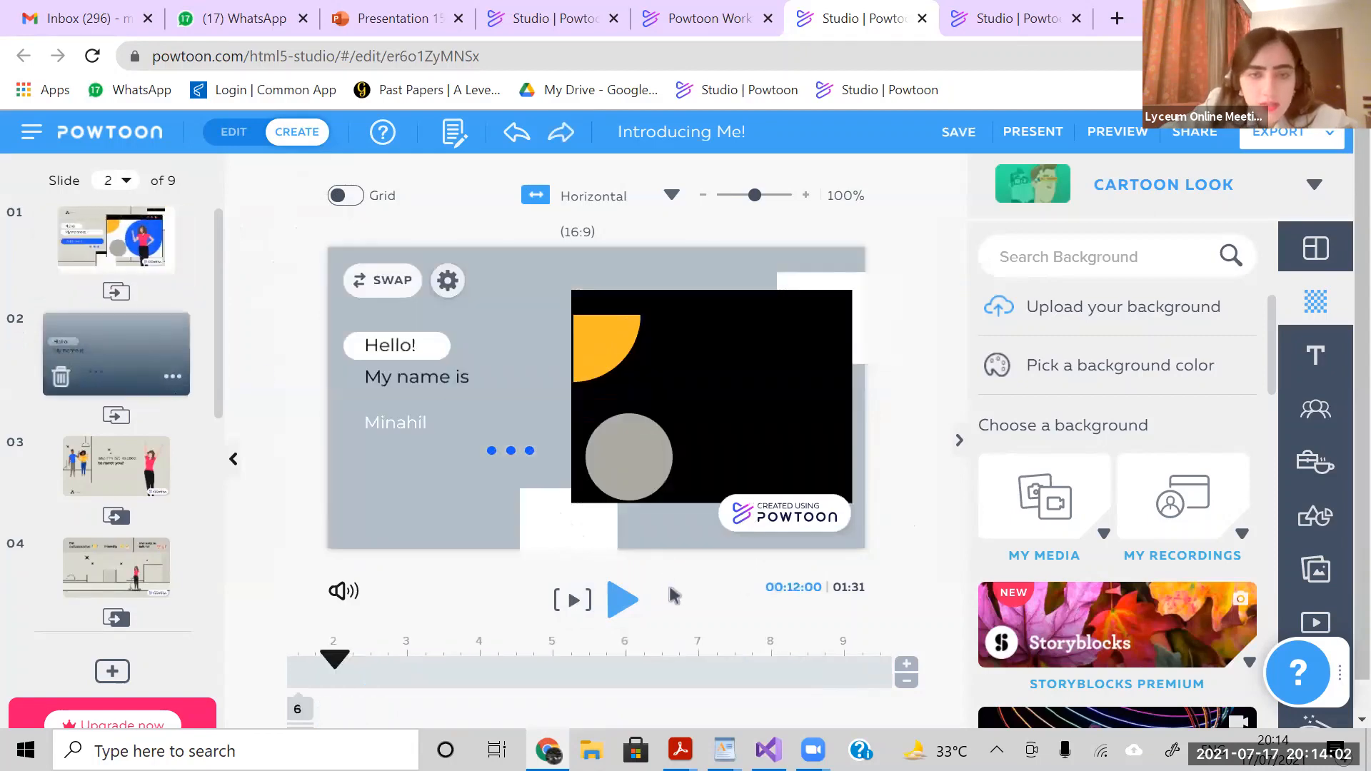
left_click(698, 405)
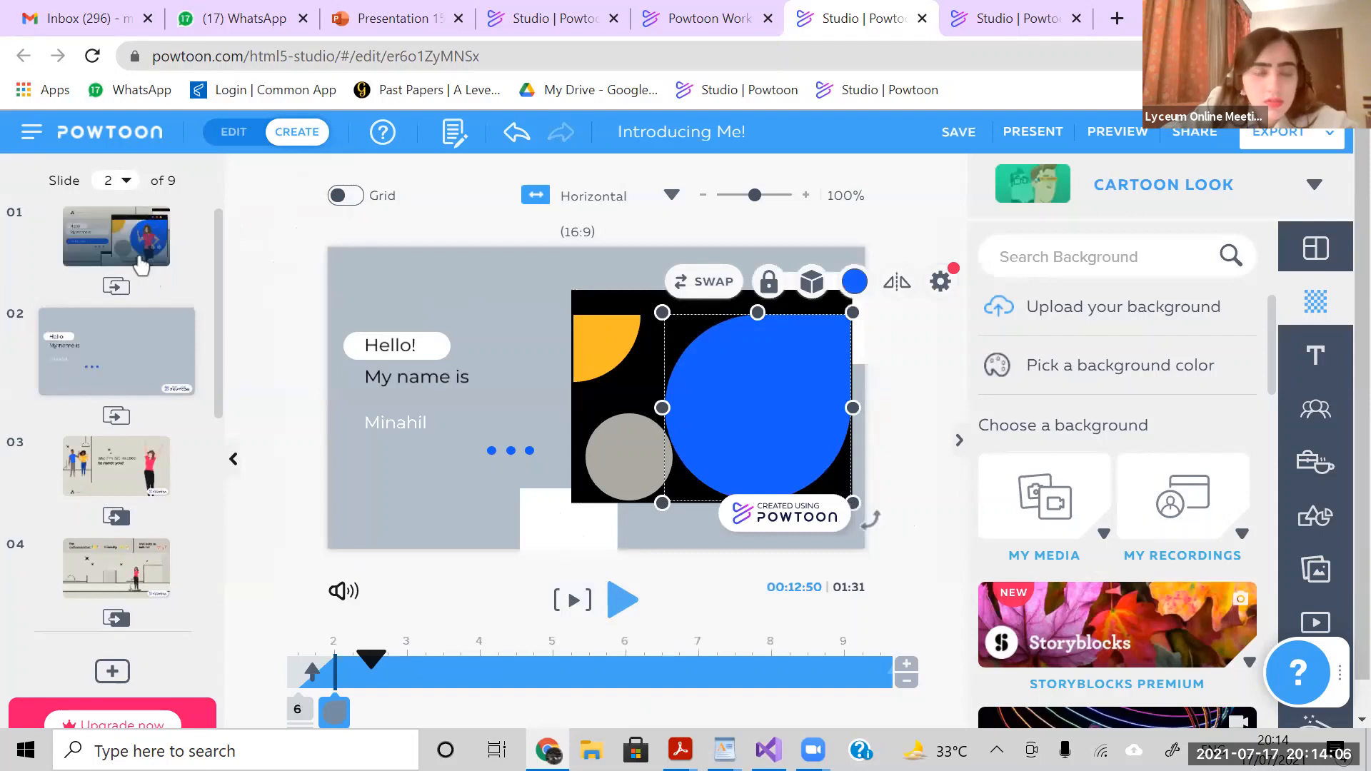
- Select the window group on slide 1 with one area selection and paste a copy of it onto slide 2
left_click(532, 266)
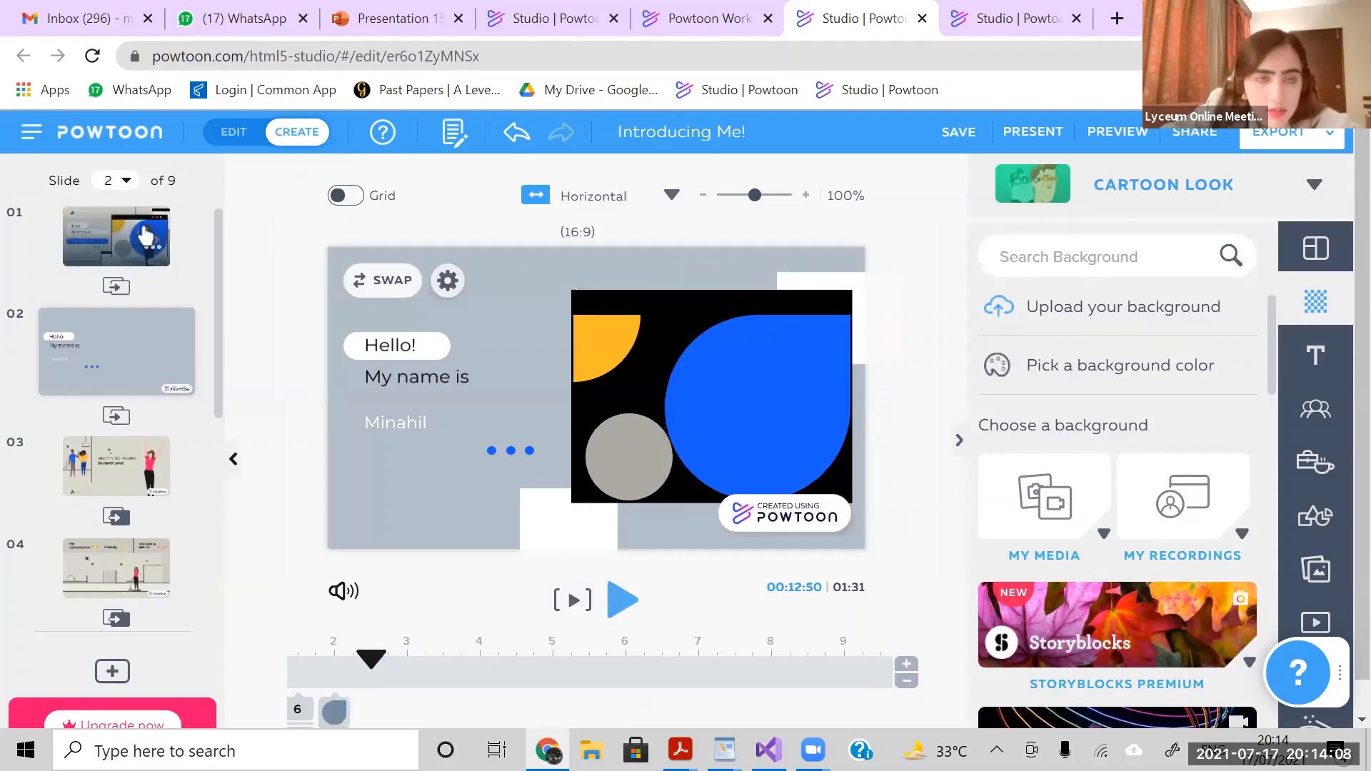
left_click(180, 238)
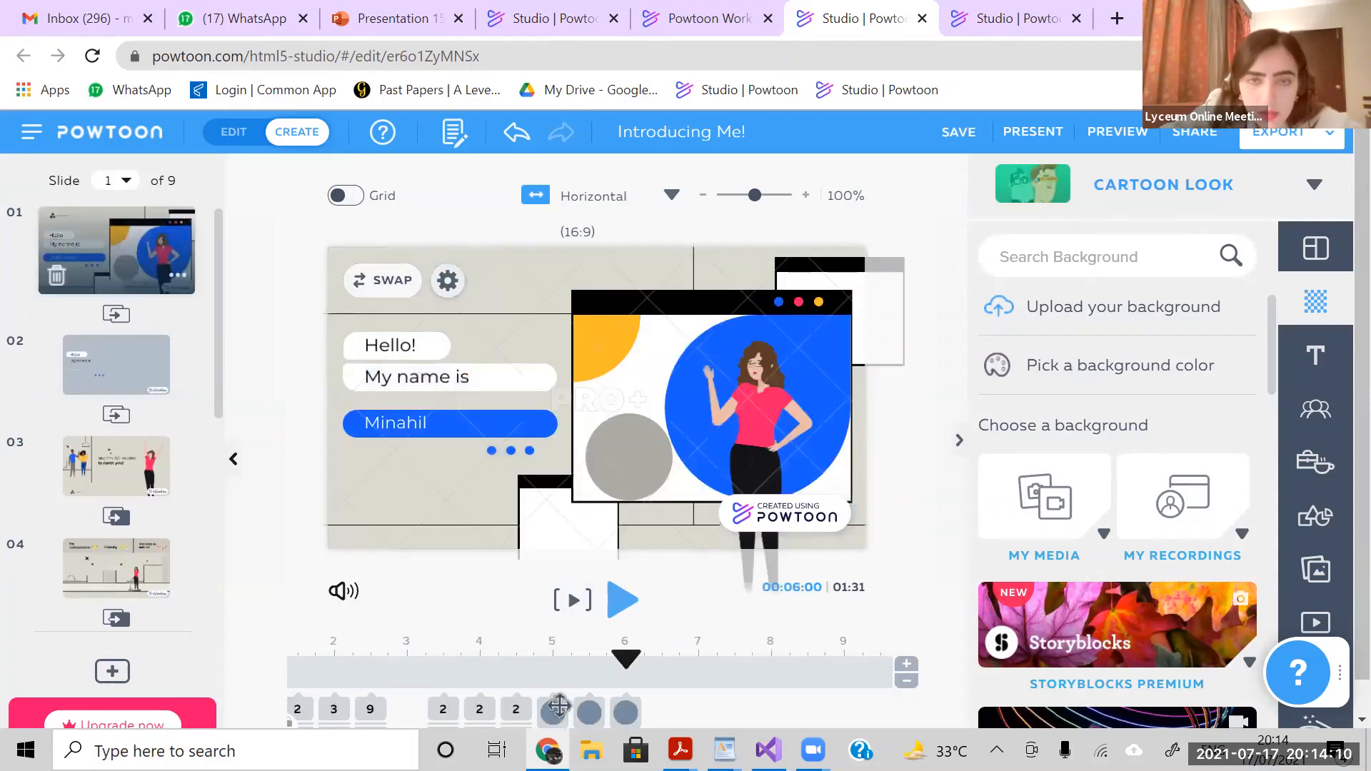
left_click(559, 706)
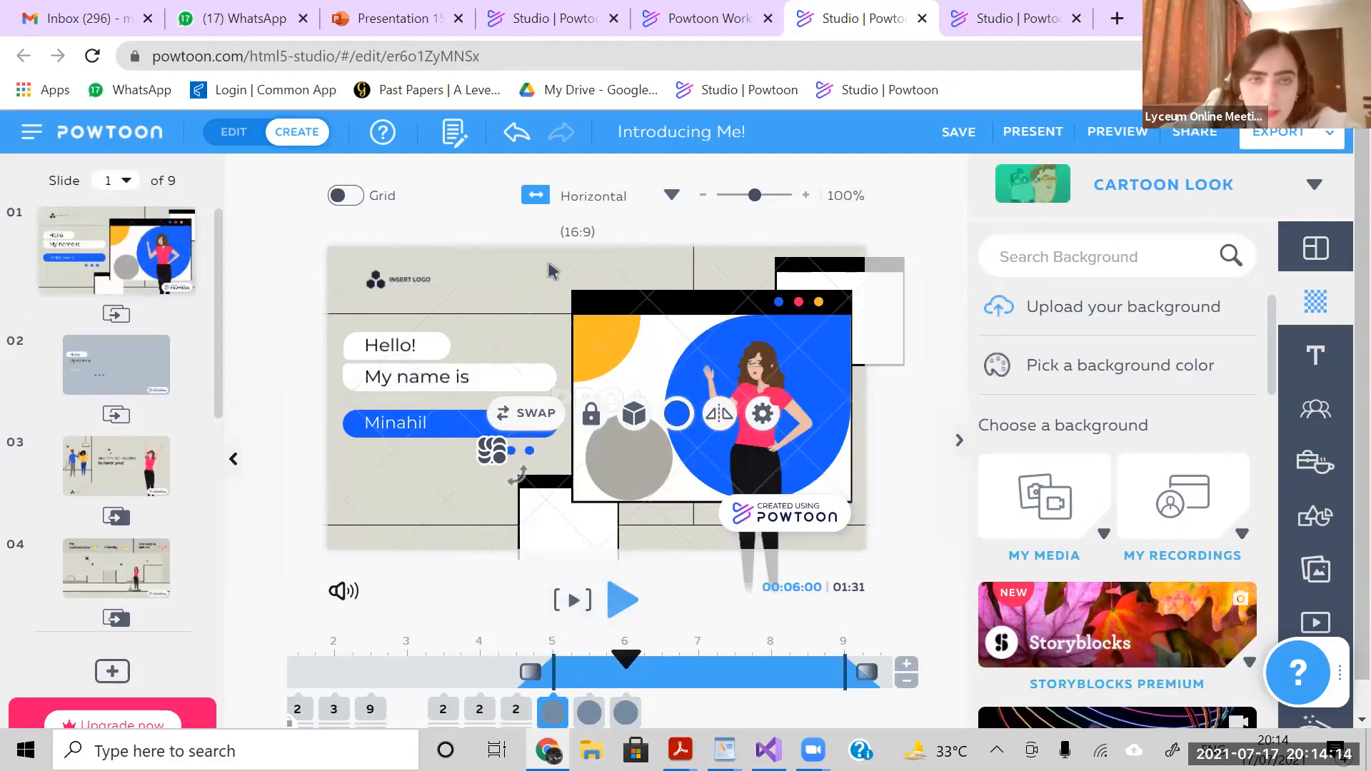
left_click_drag(550, 265, 850, 548)
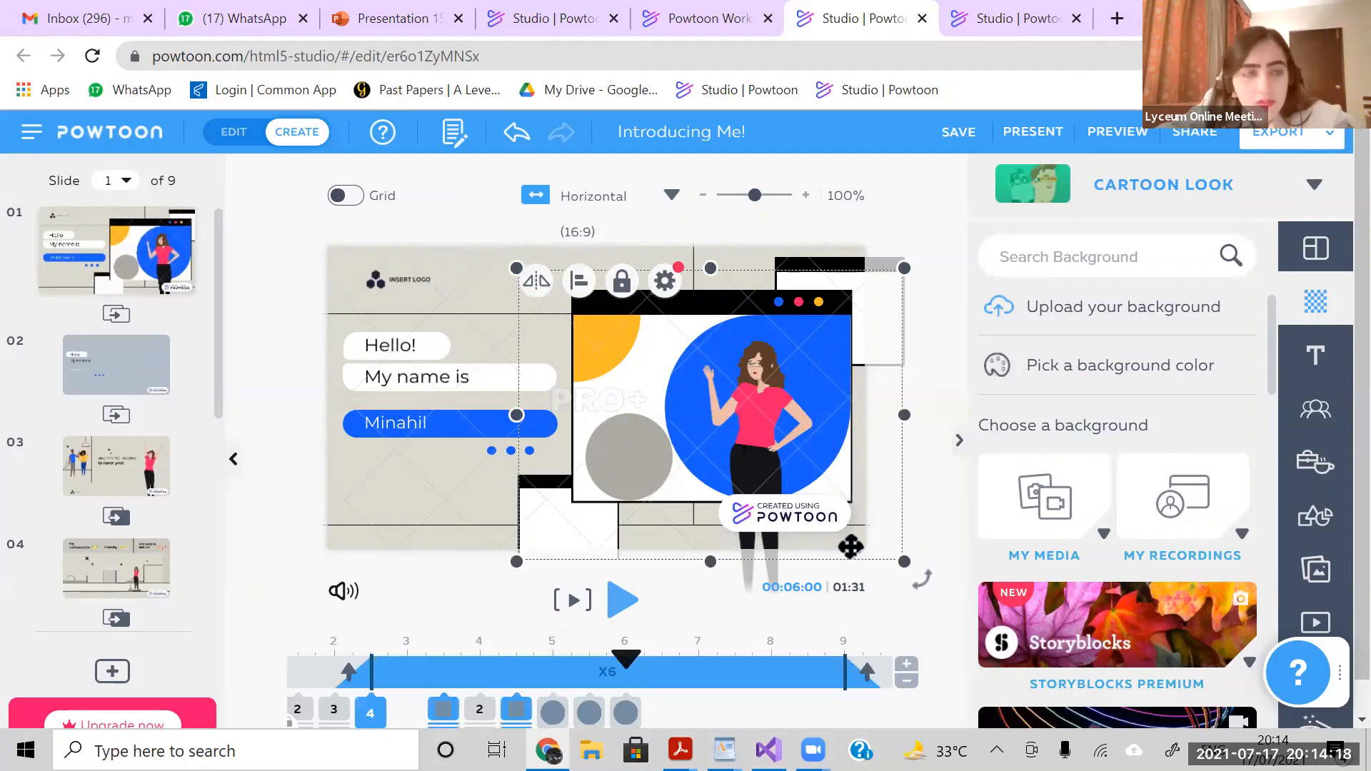
left_click(137, 348)
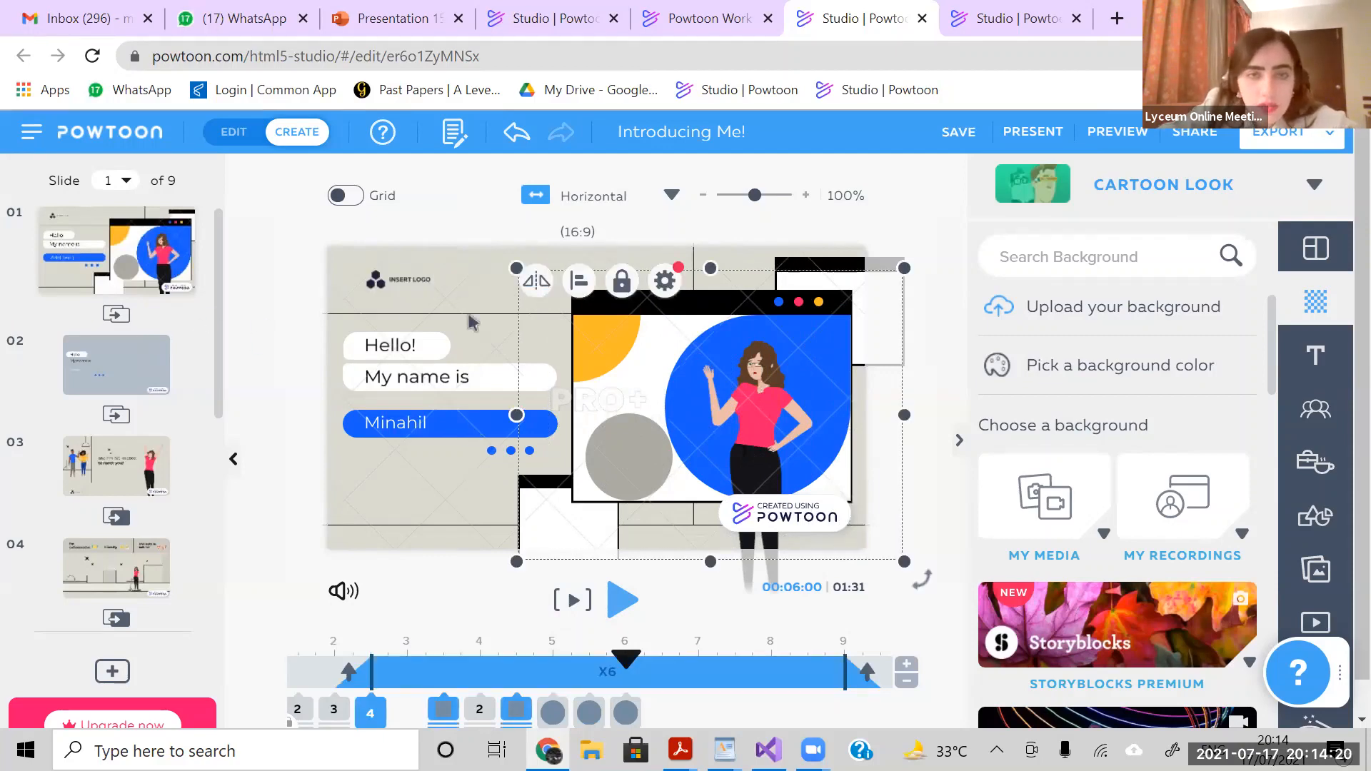
left_click(600, 366)
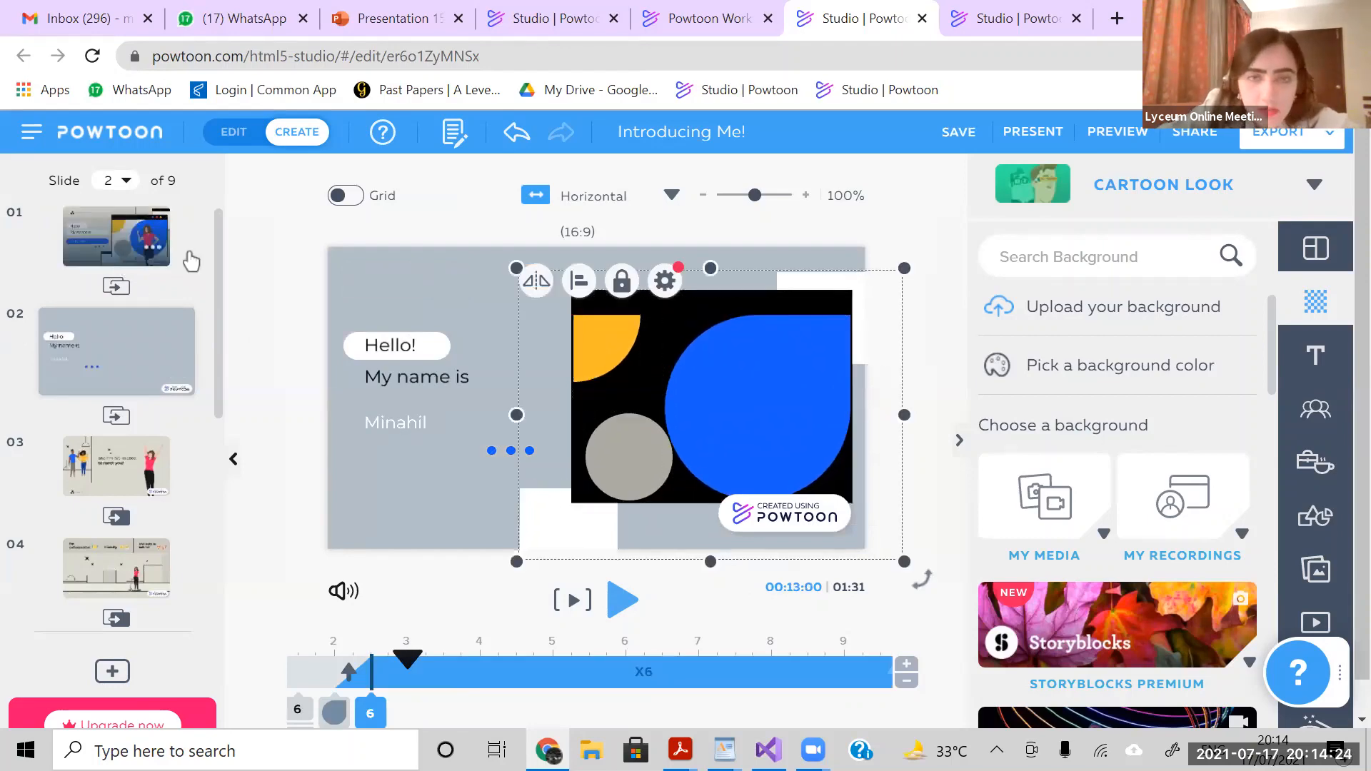
- Copy slide 1's blue circle again and paste it over the newly pasted window shapes on slide 2
left_click(136, 226)
left_click(756, 444)
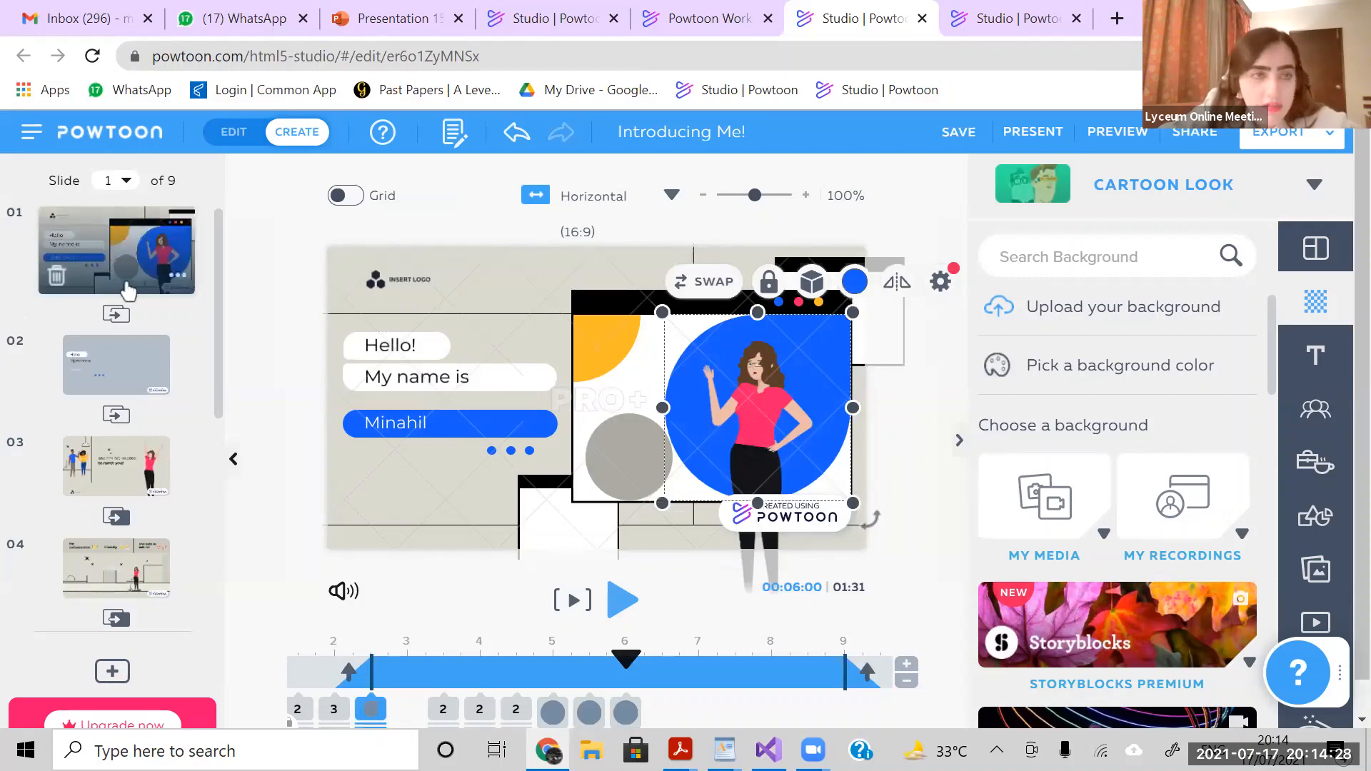
left_click(138, 353)
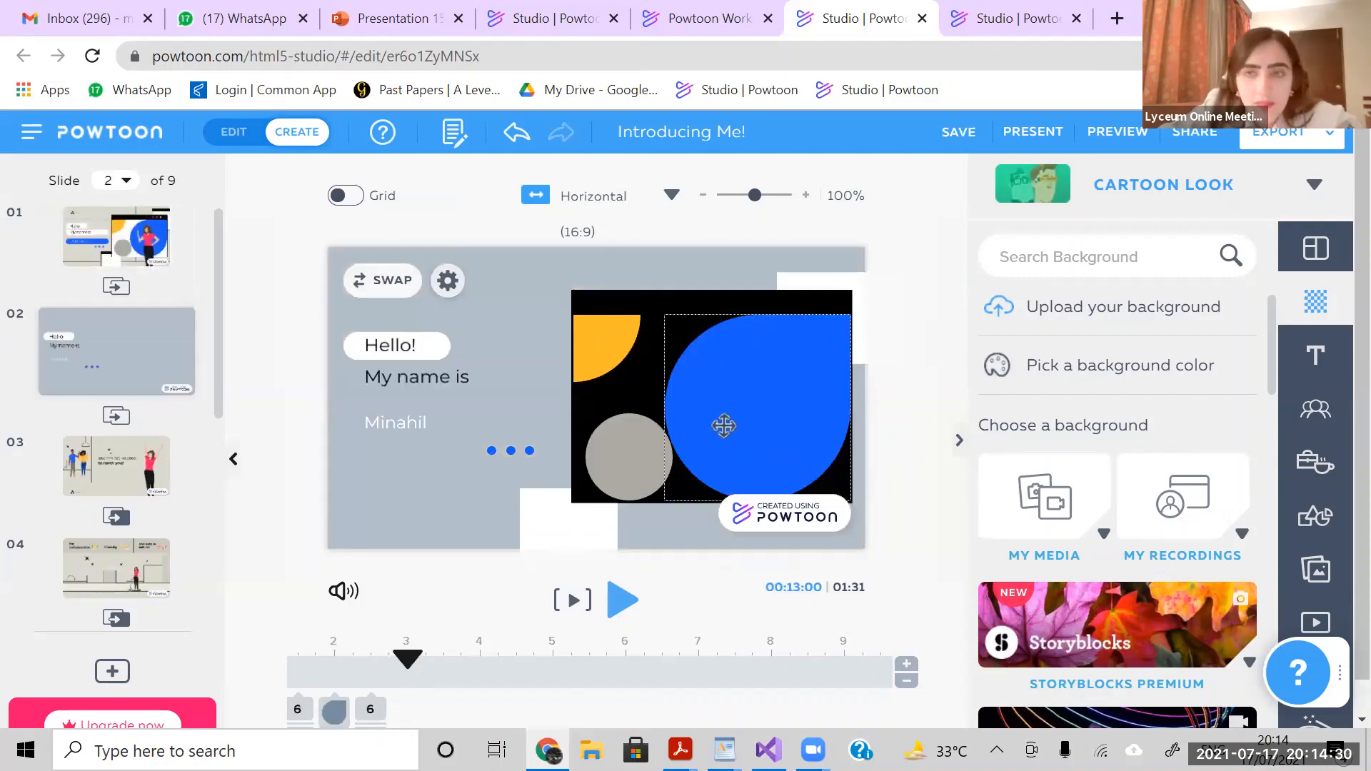
left_click(727, 431)
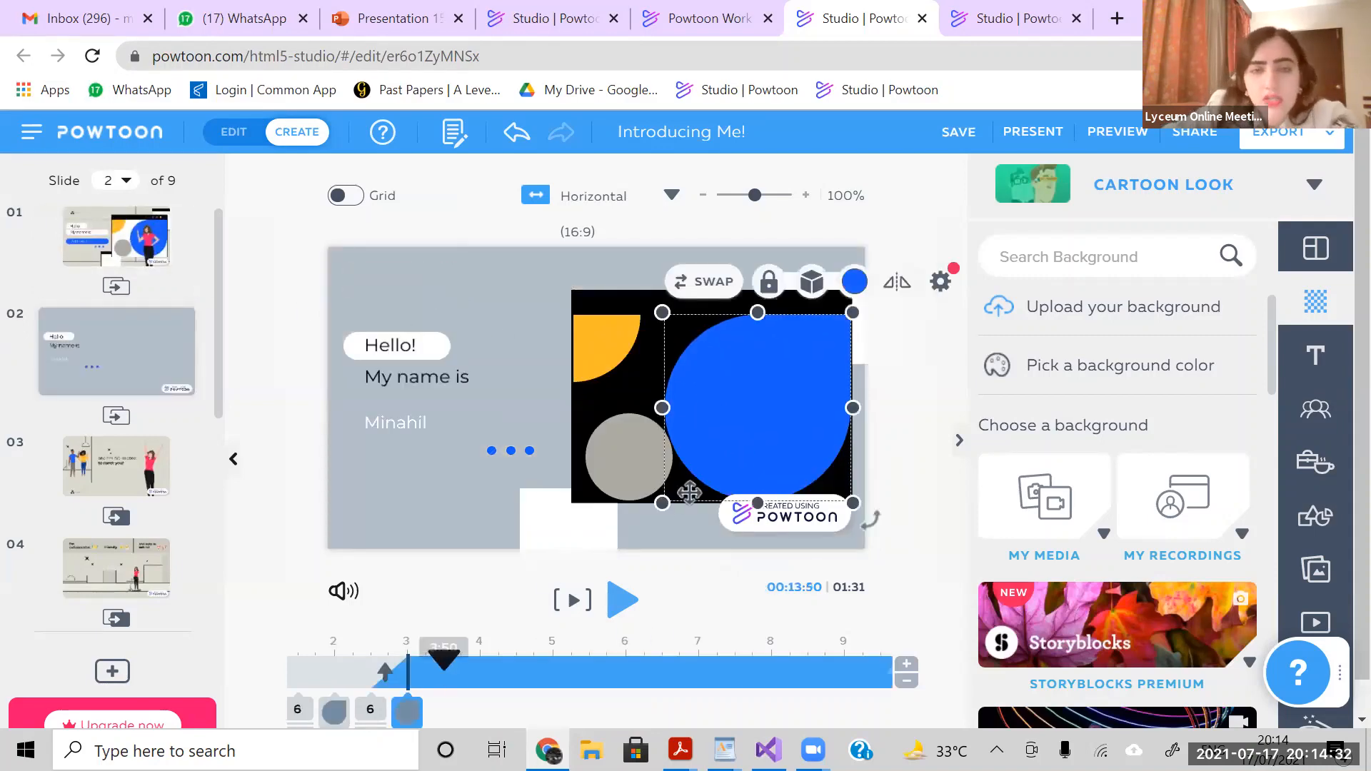
- Check the stacked copies on slide 2 by selecting them individually and together, and try shifting the black window frame
left_click(607, 338)
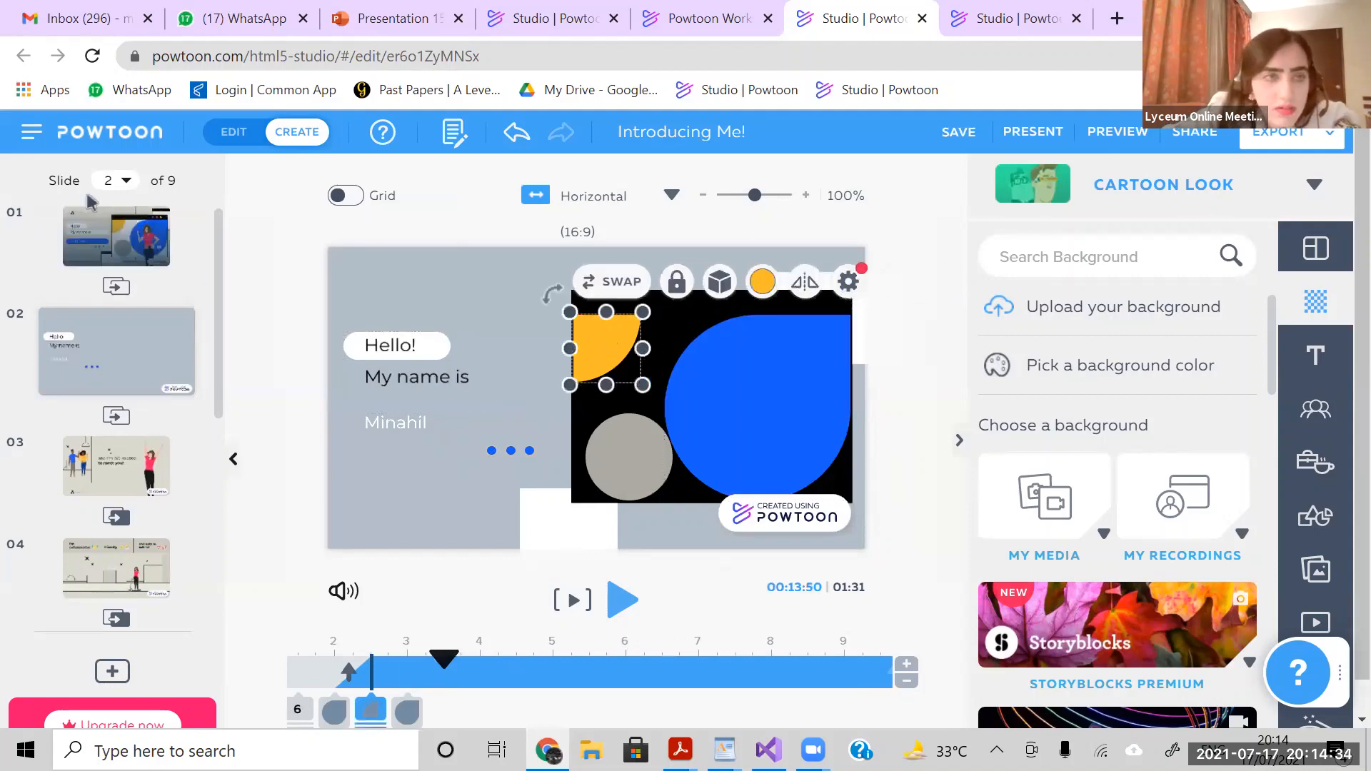
left_click(377, 499)
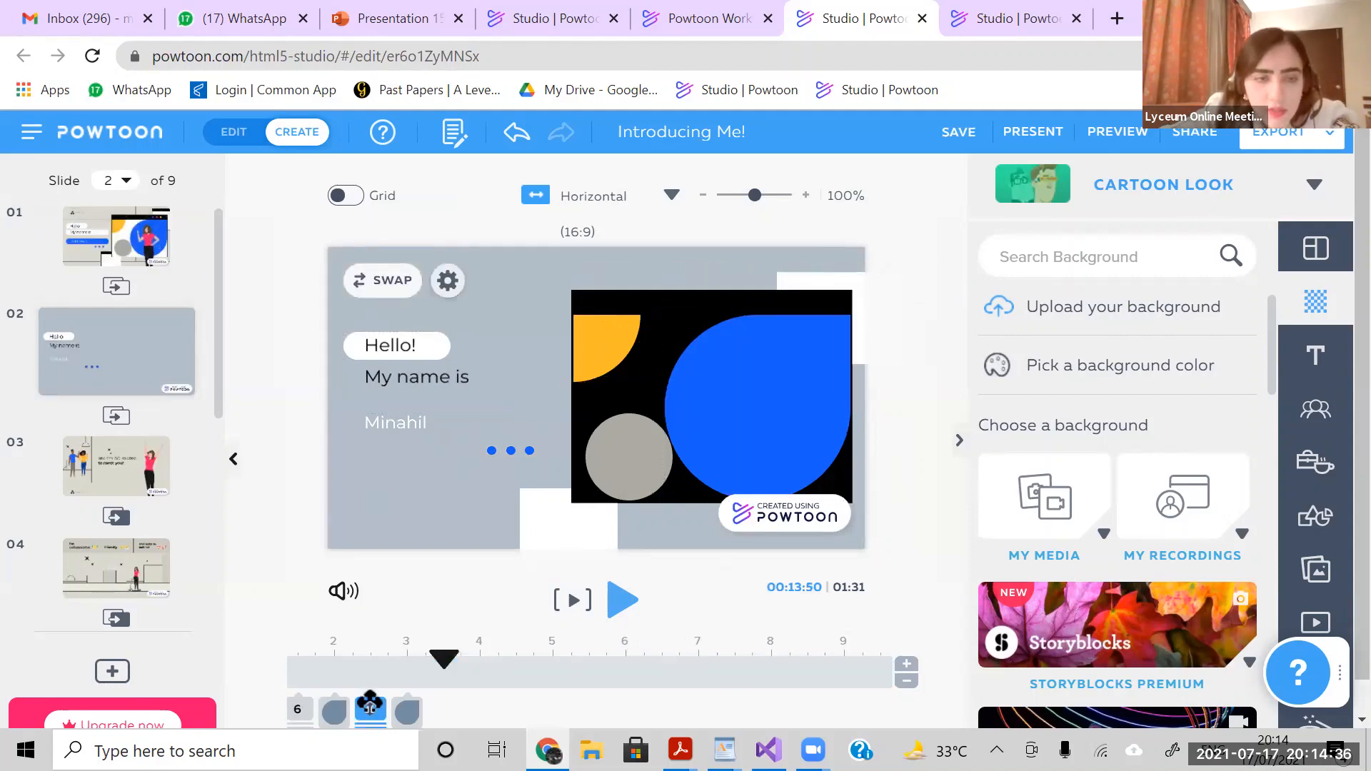
left_click(370, 709)
left_click(305, 707)
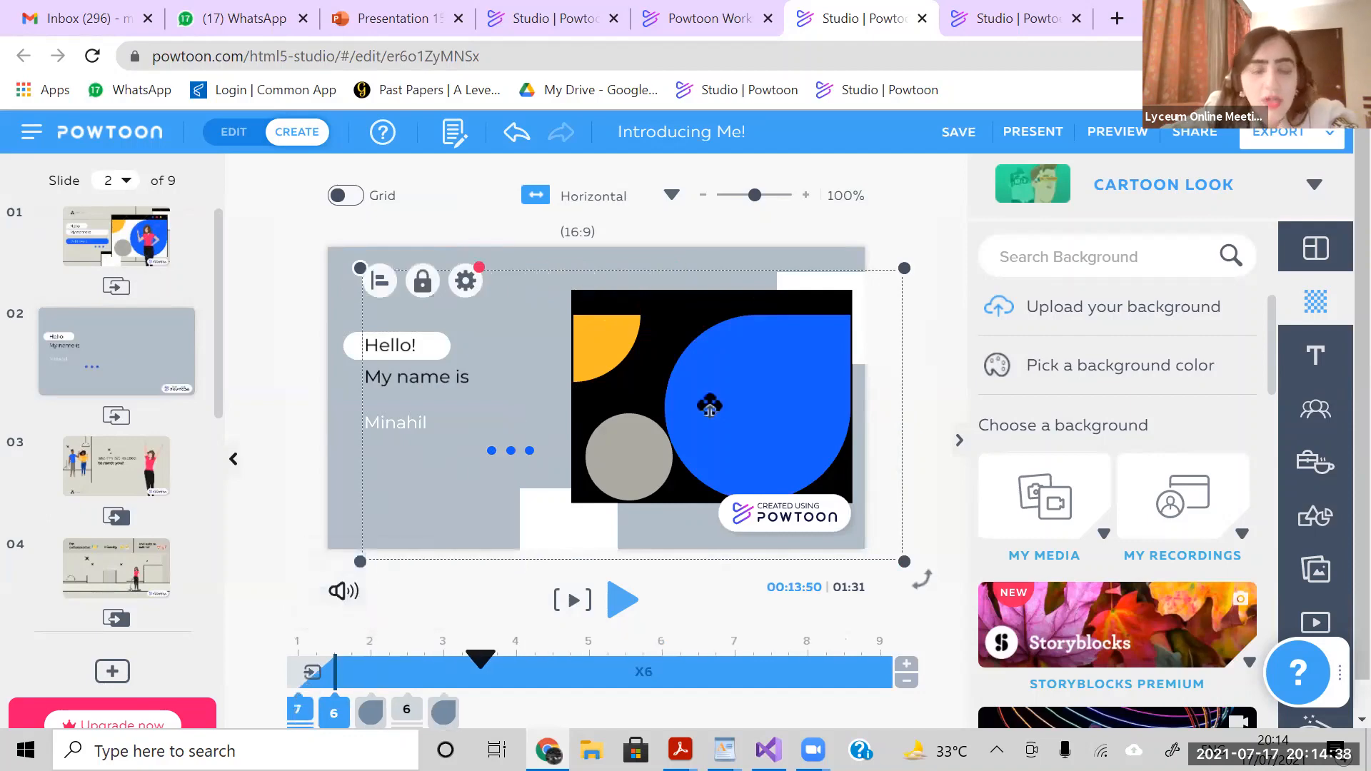
left_click(908, 214)
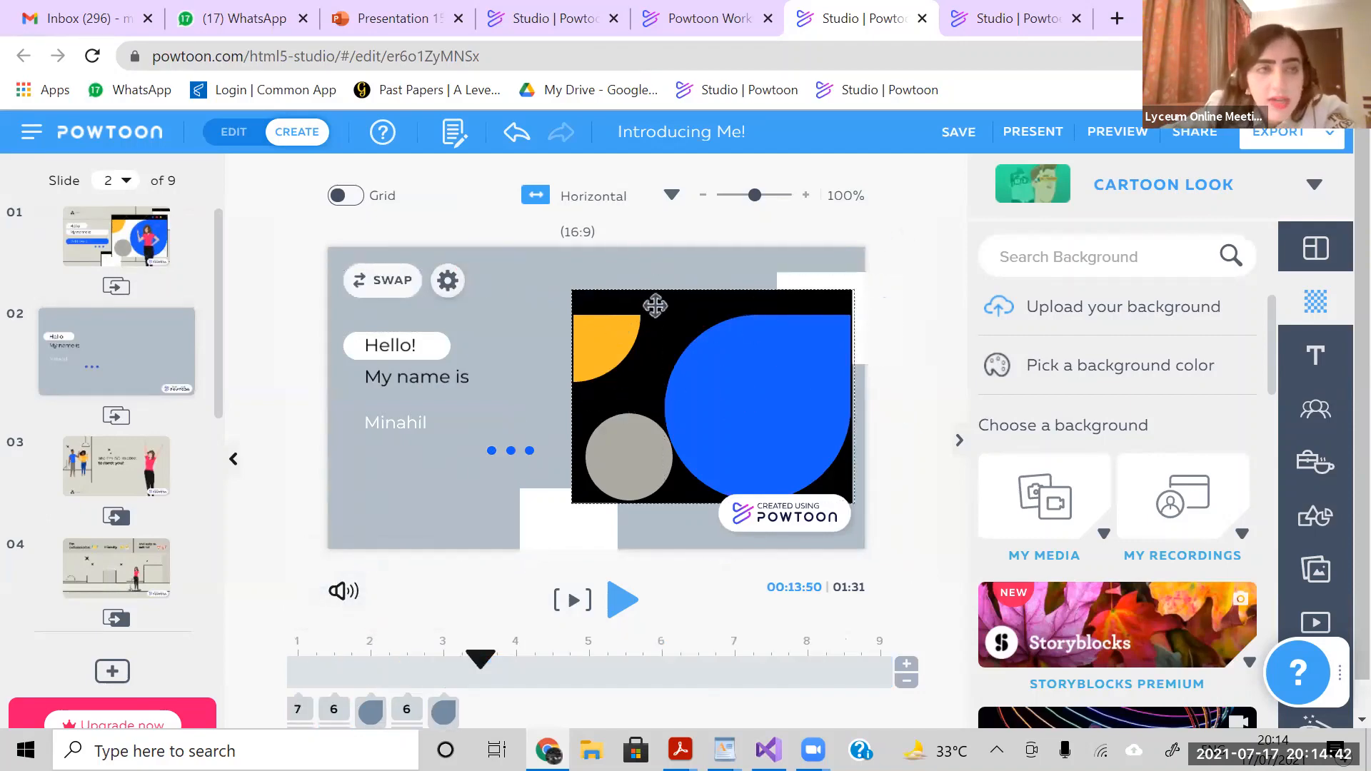
left_click(655, 306)
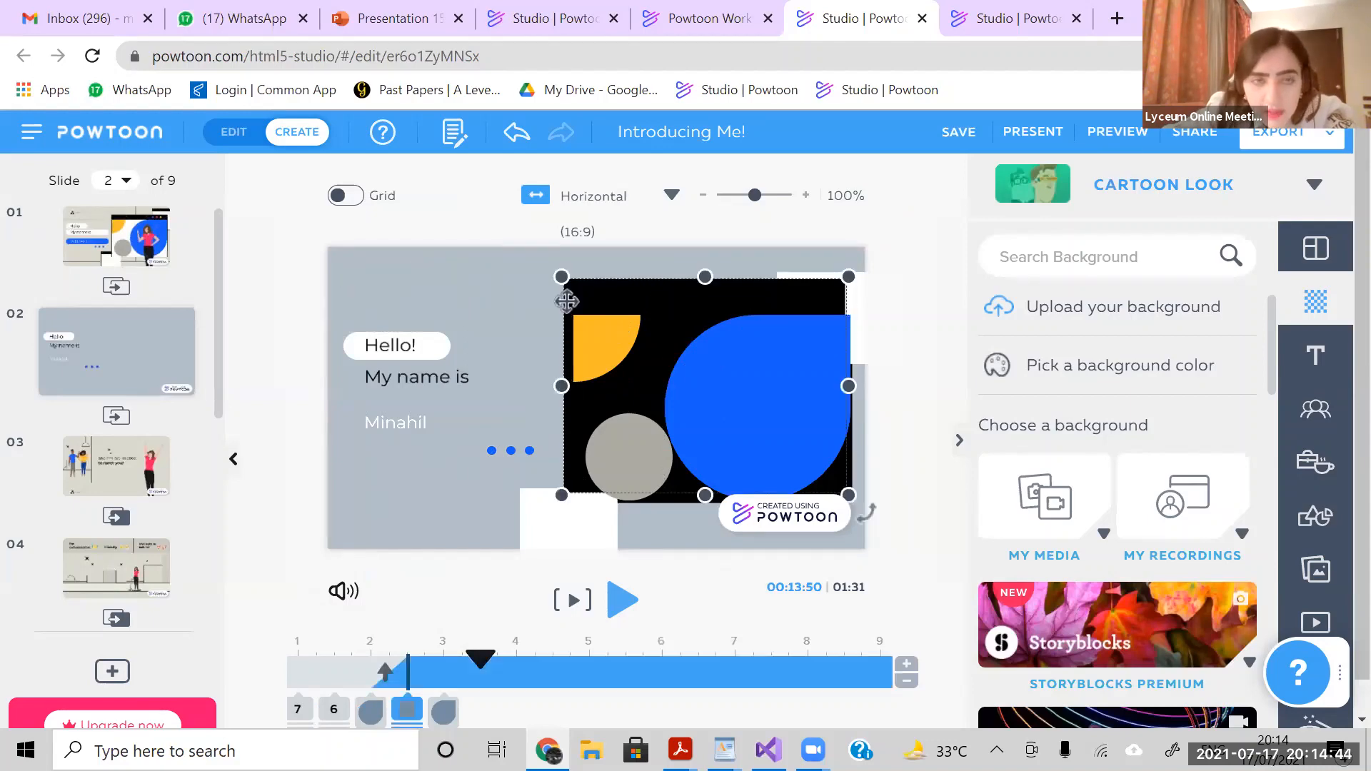
- Compare slide 1 with slide 2, then select slide 1's lower white box and all of its objects to examine them
left_click(136, 245)
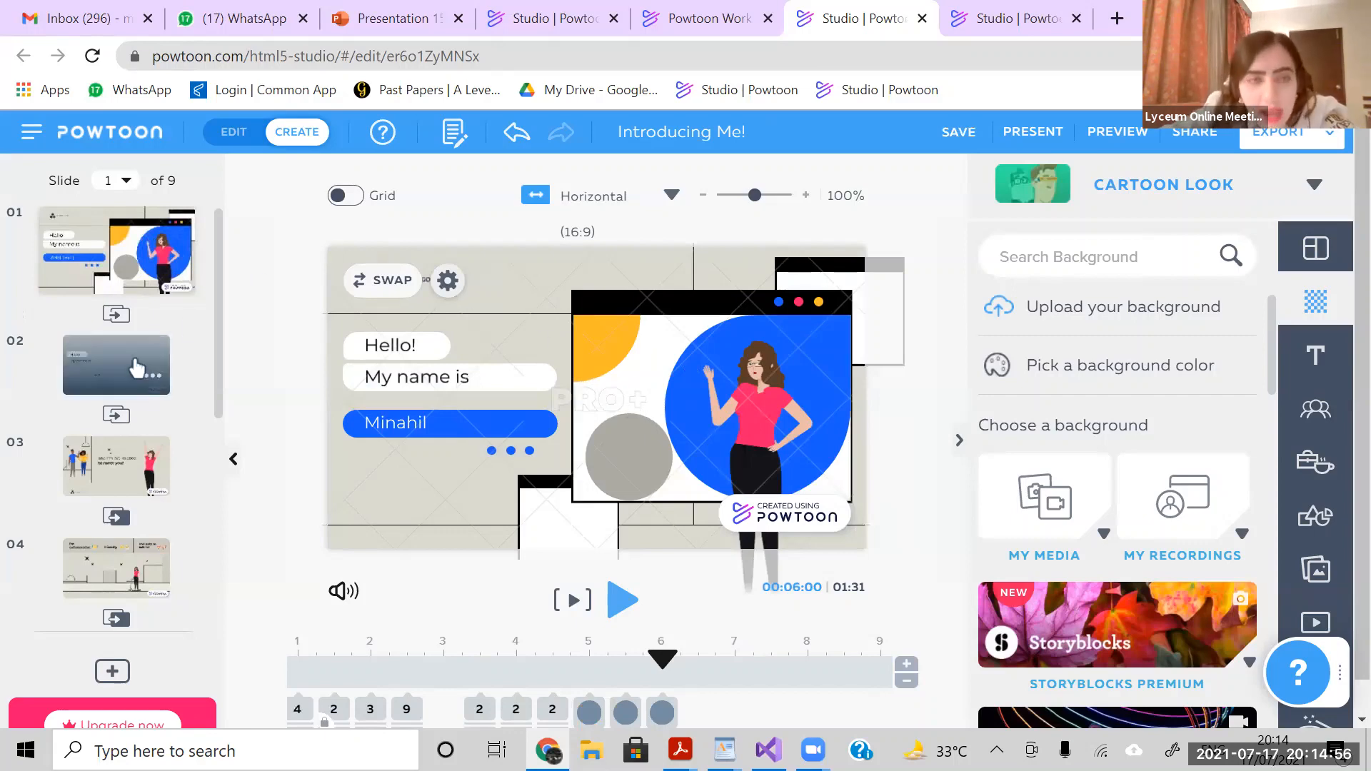
left_click(136, 368)
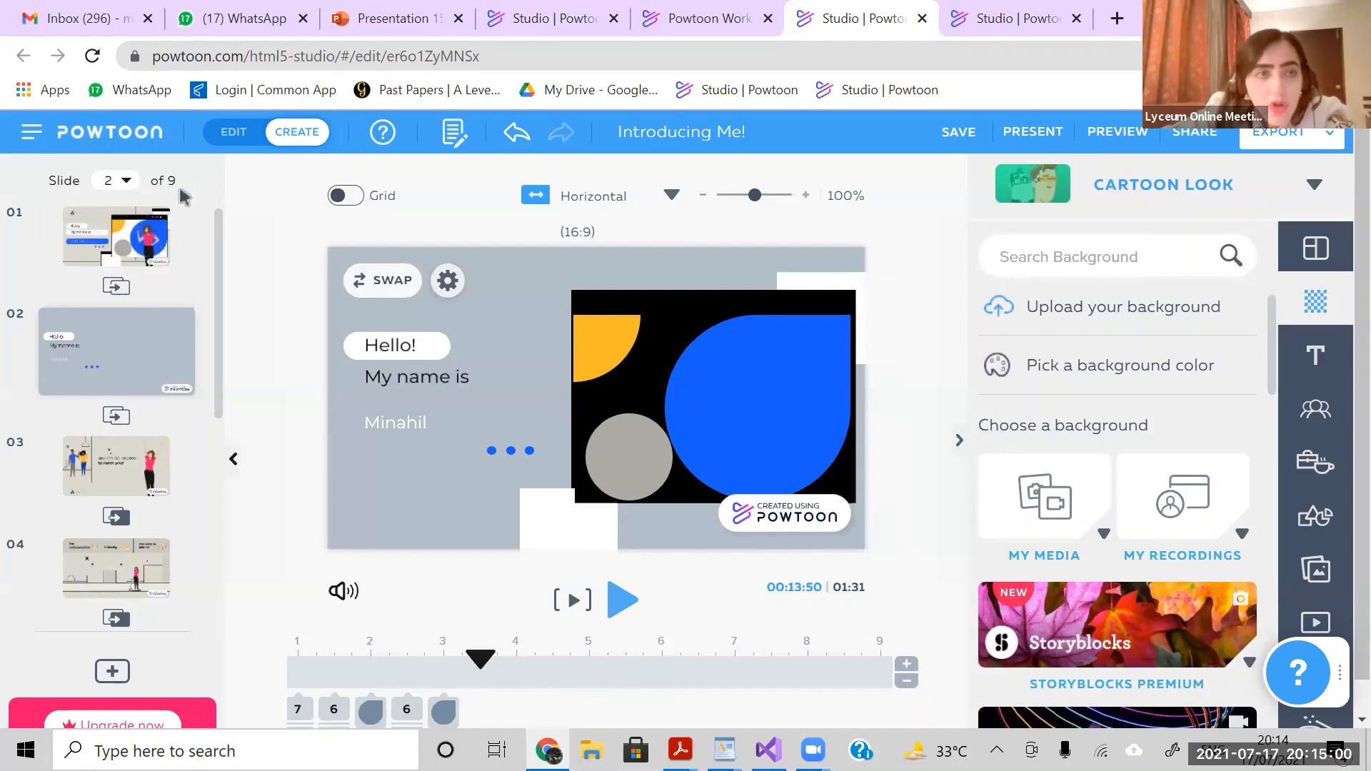
left_click(118, 248)
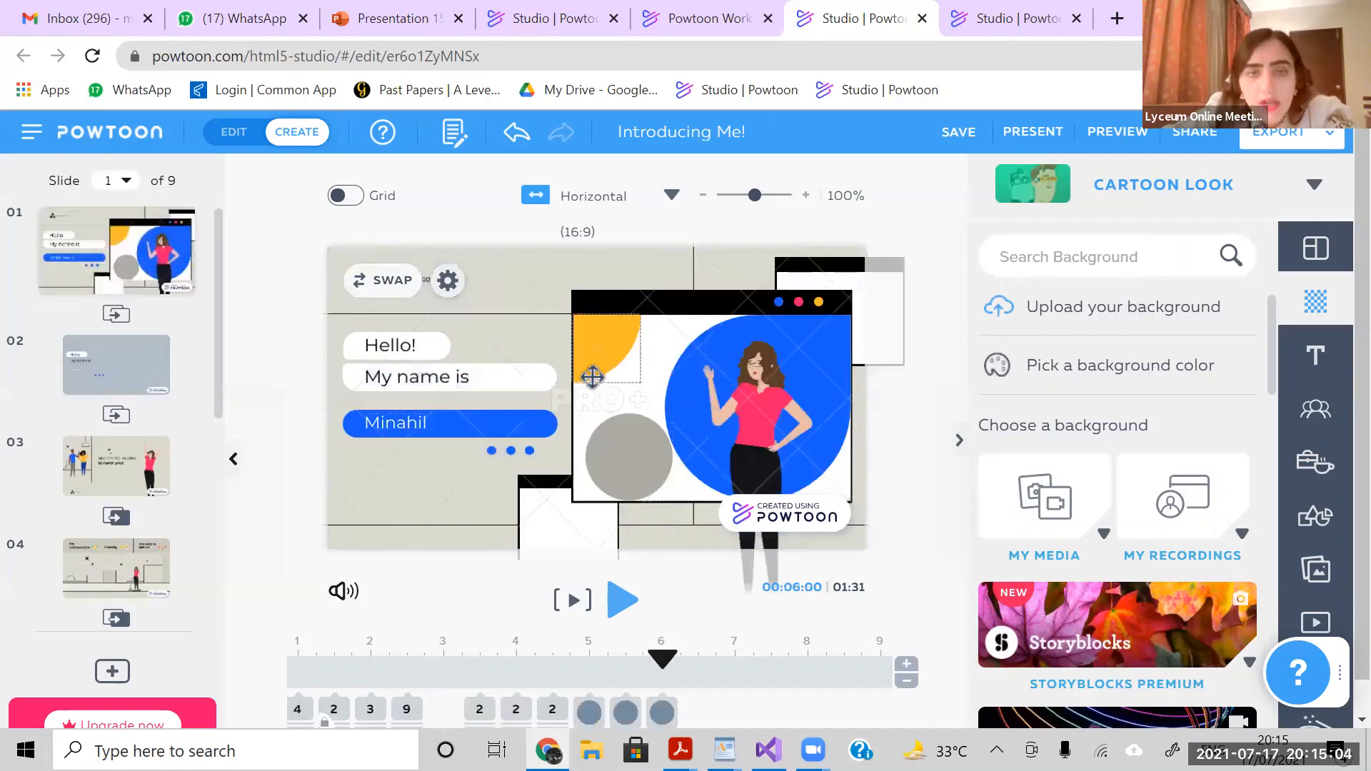
left_click(565, 530)
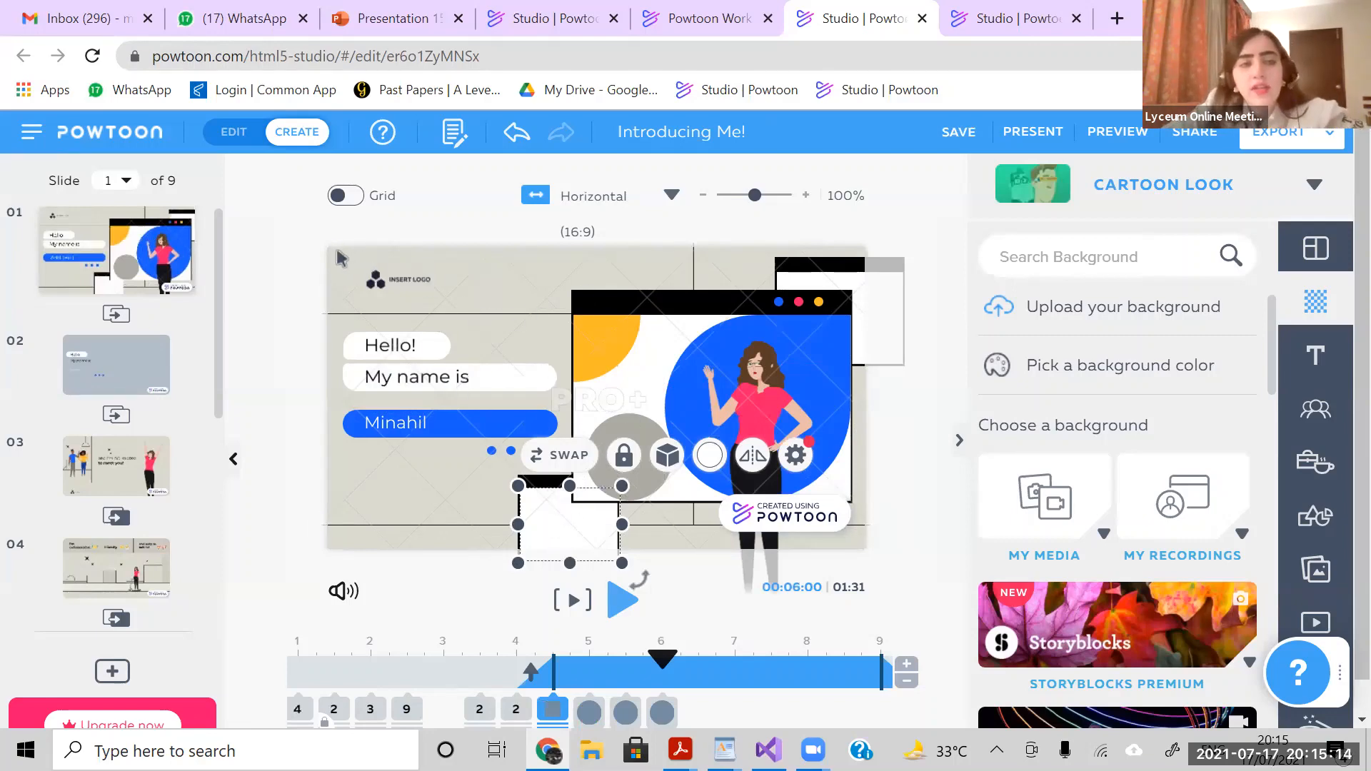
left_click(797, 527)
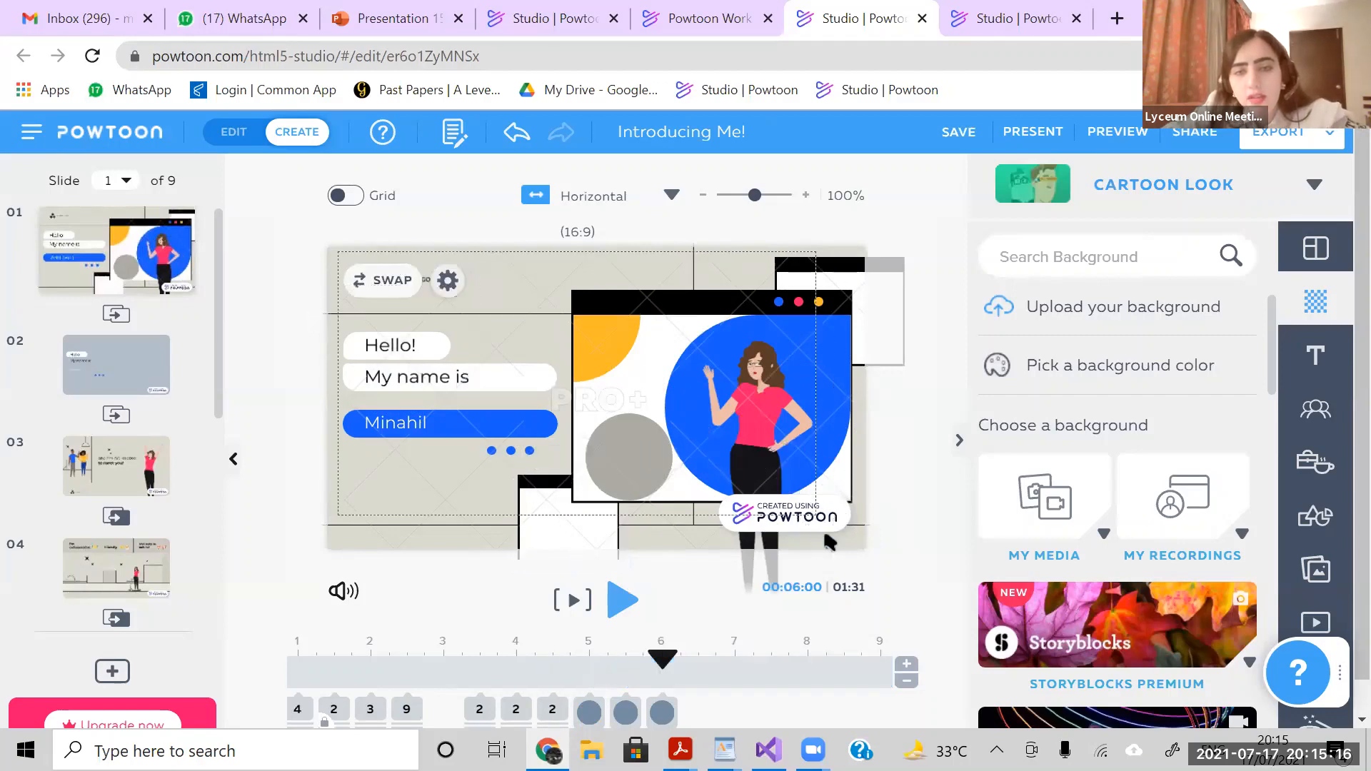
key("ctrl+a")
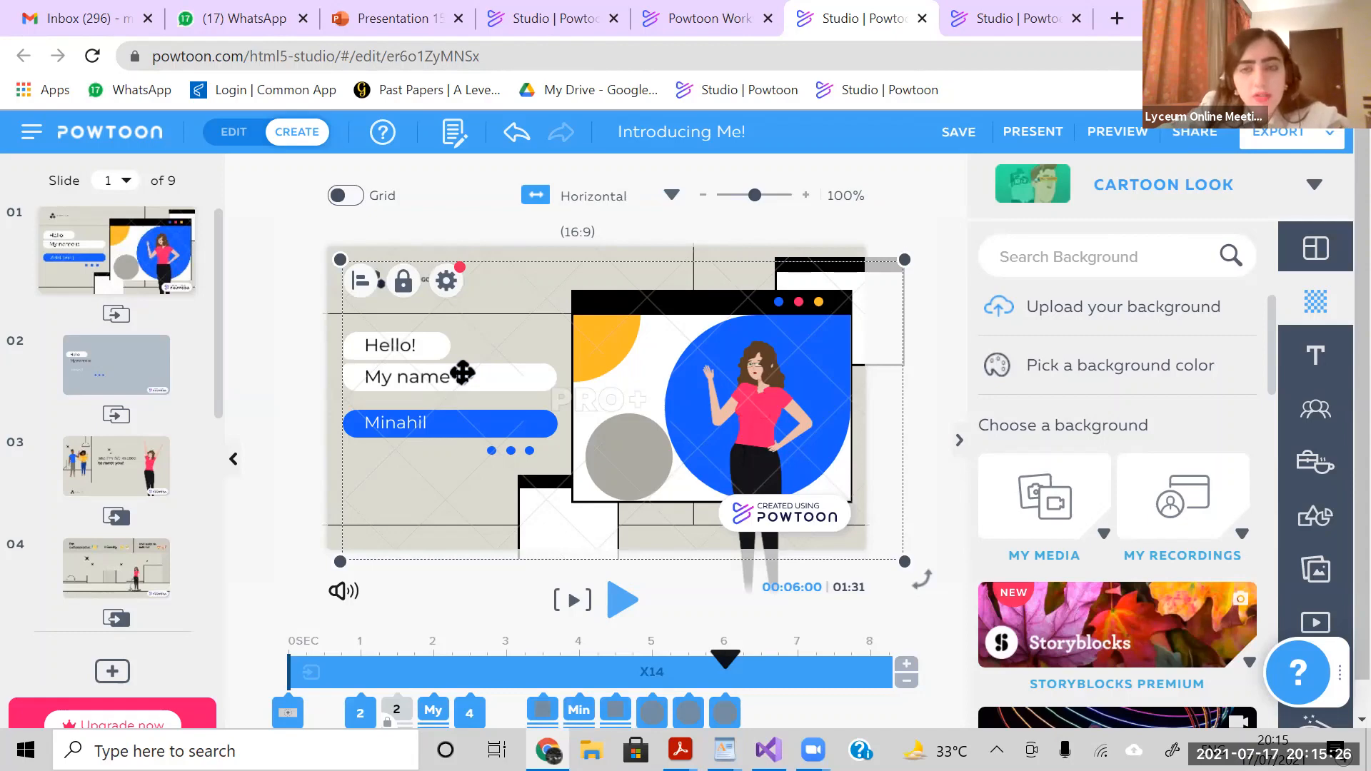
left_click(63, 236)
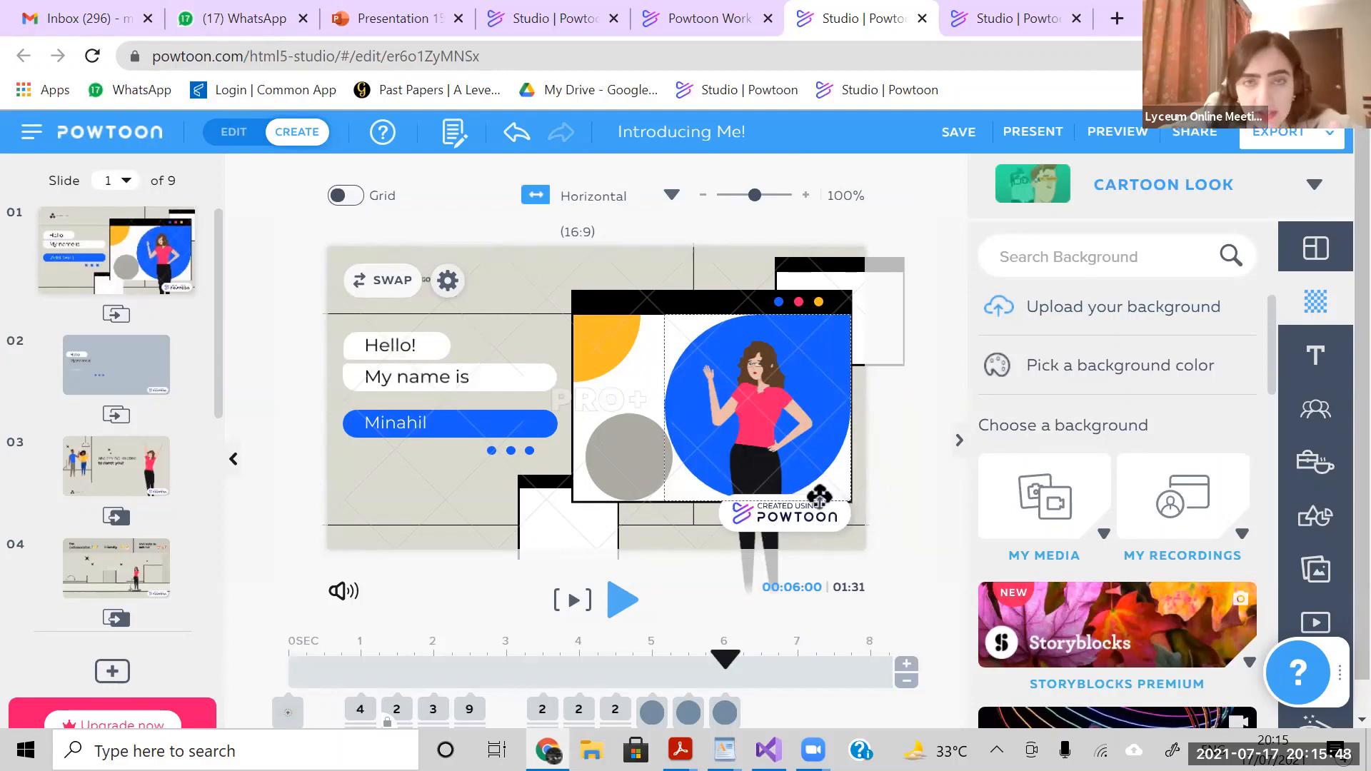
- Review slides 3, 4, 8 and 9, selecting the "friendly" text and the heart-eyes emoji on slide 4 to examine them
left_click(132, 463)
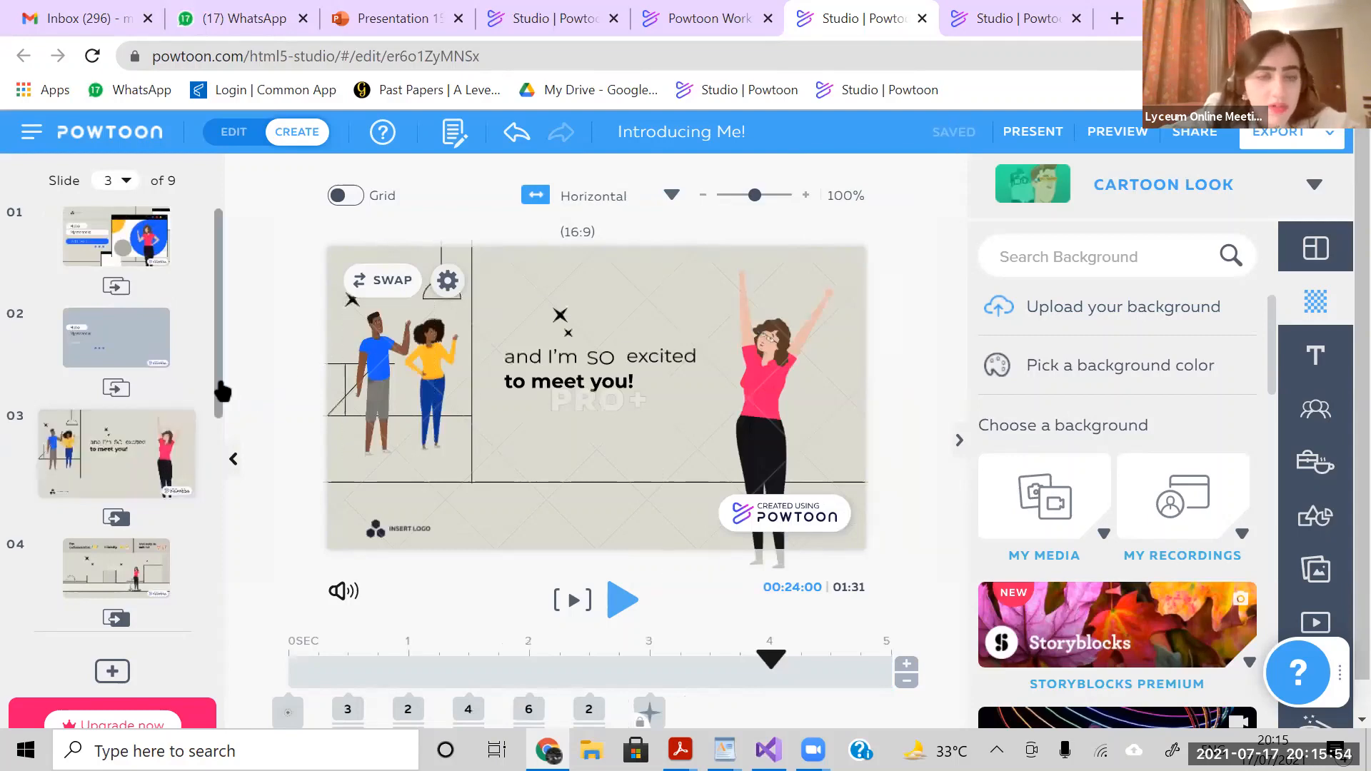
scroll(152, 445, "down", 2)
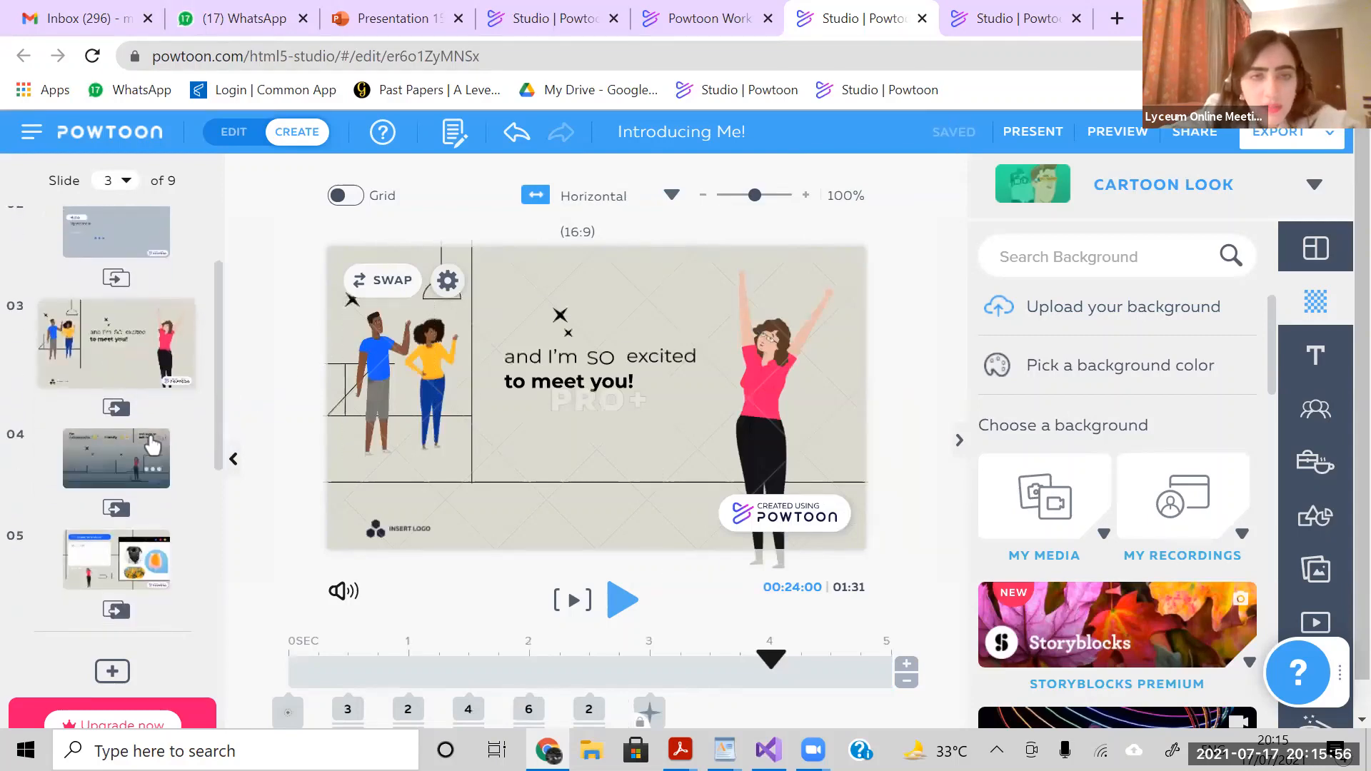
left_click(152, 445)
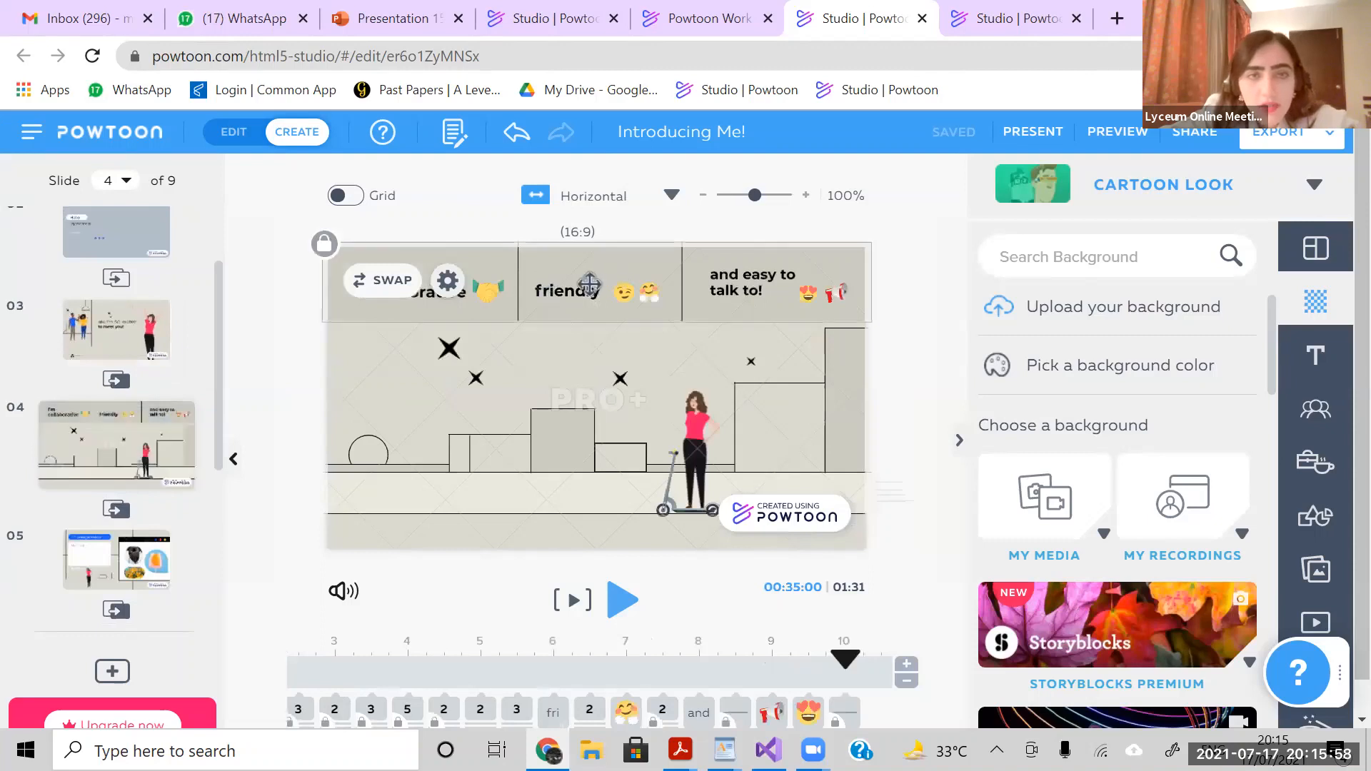
left_click(590, 284)
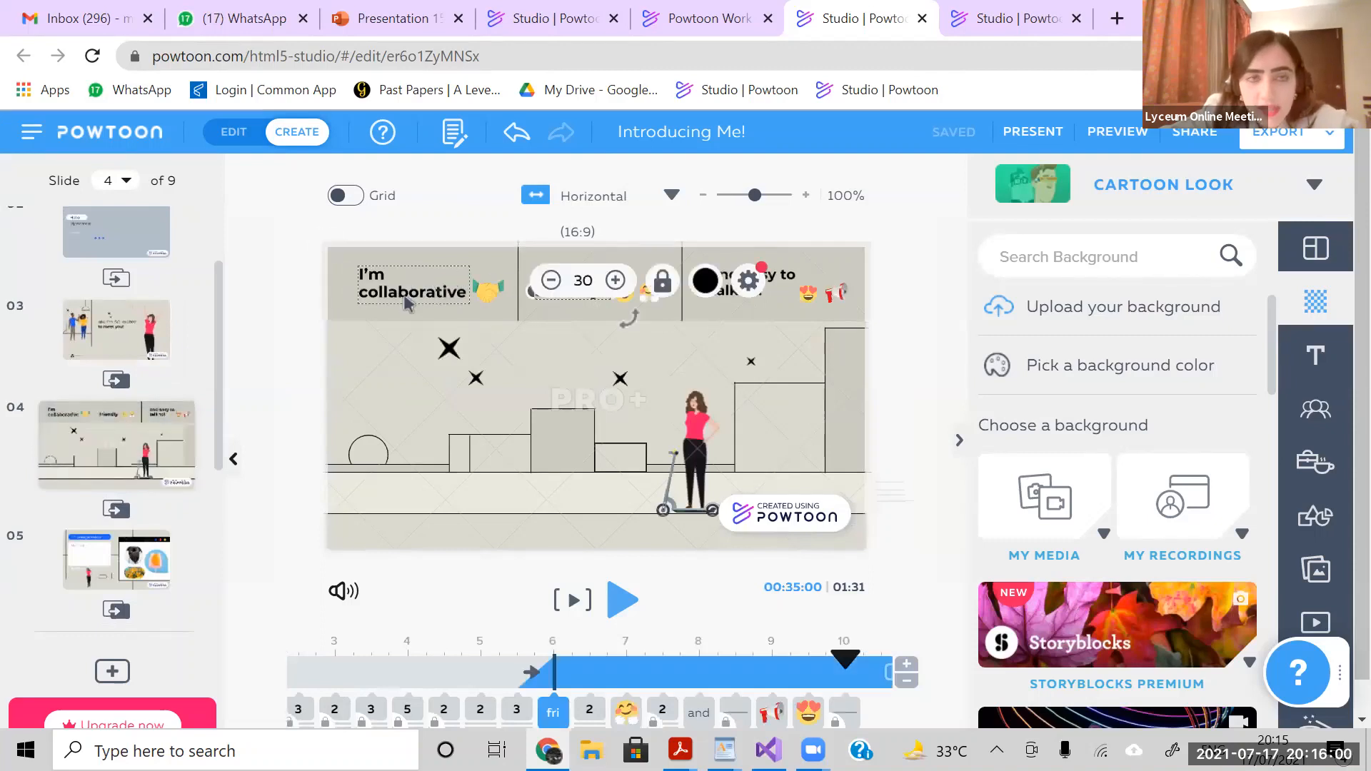
left_click(808, 299)
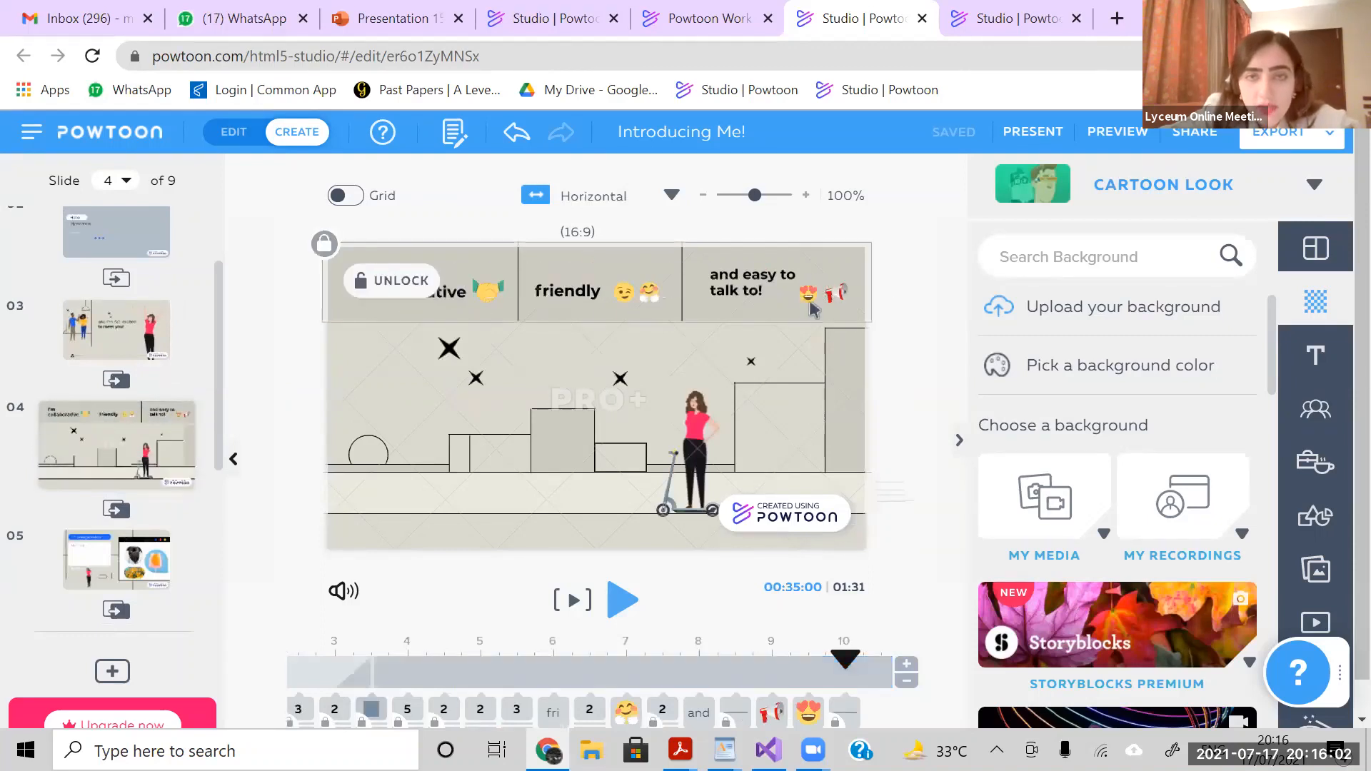
left_click(807, 299)
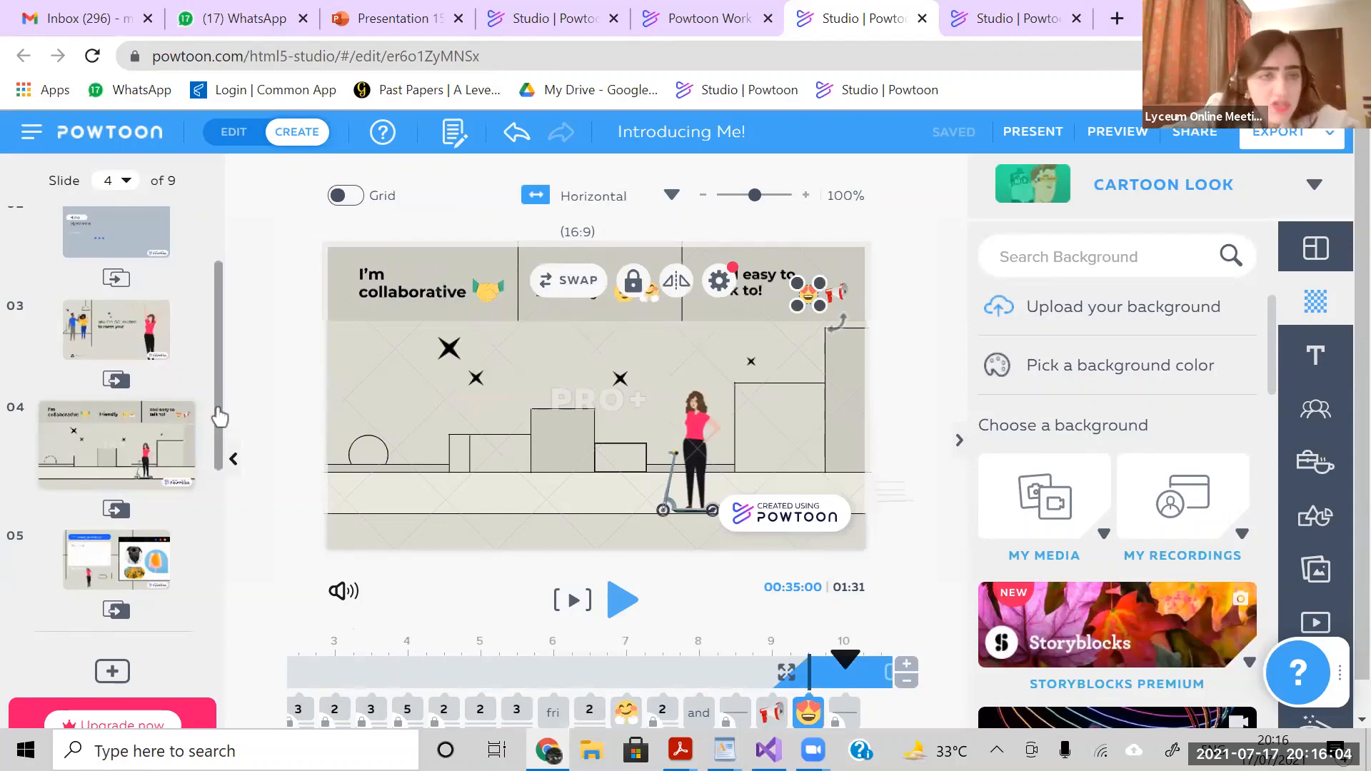
scroll(255, 602, "down", 5)
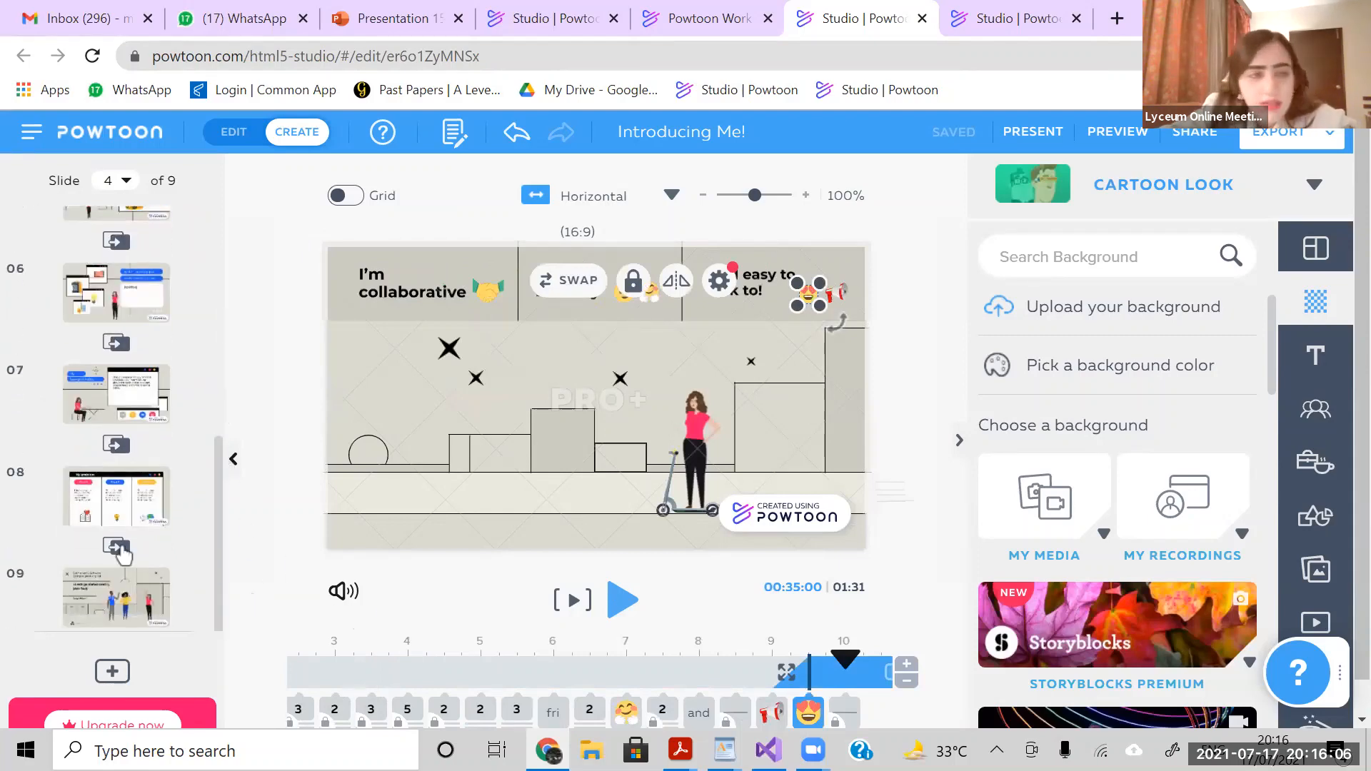
left_click(119, 525)
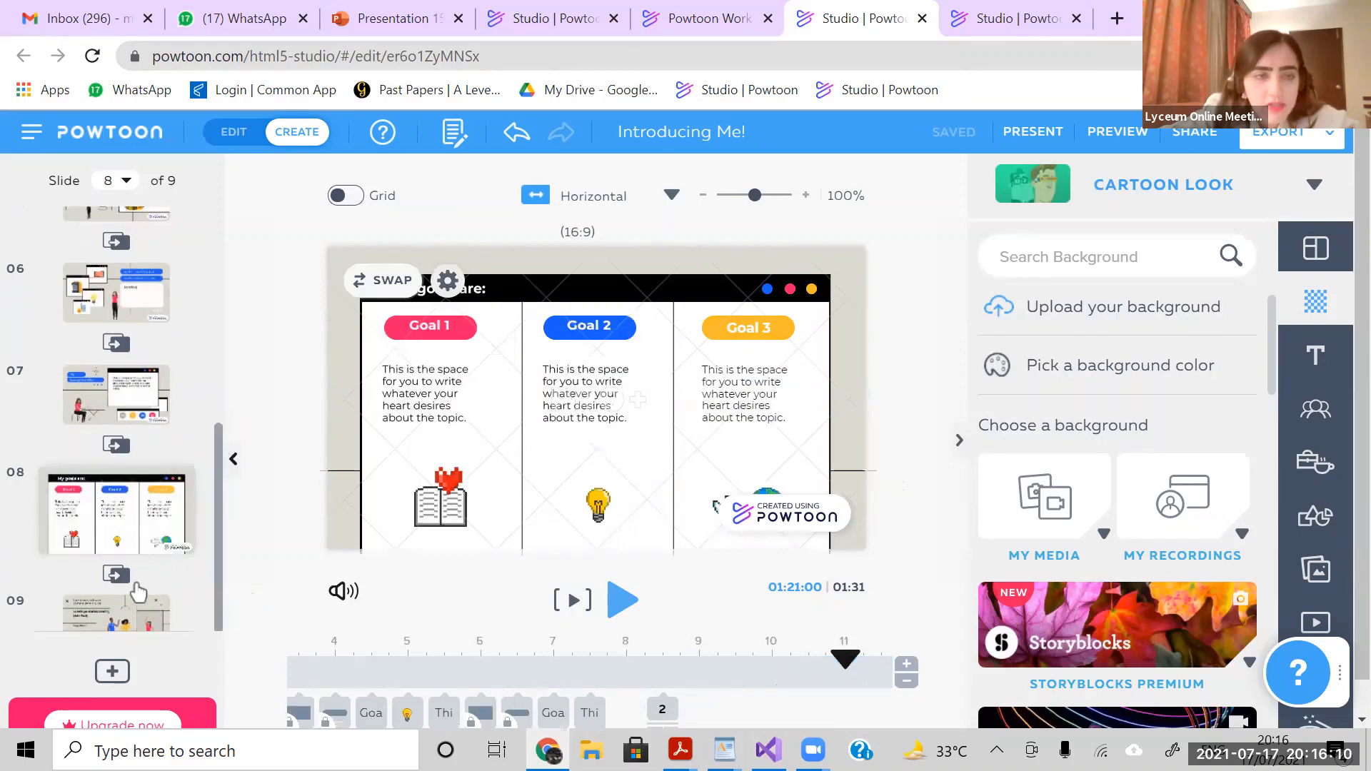
scroll(213, 563, "down", 1)
left_click(215, 567)
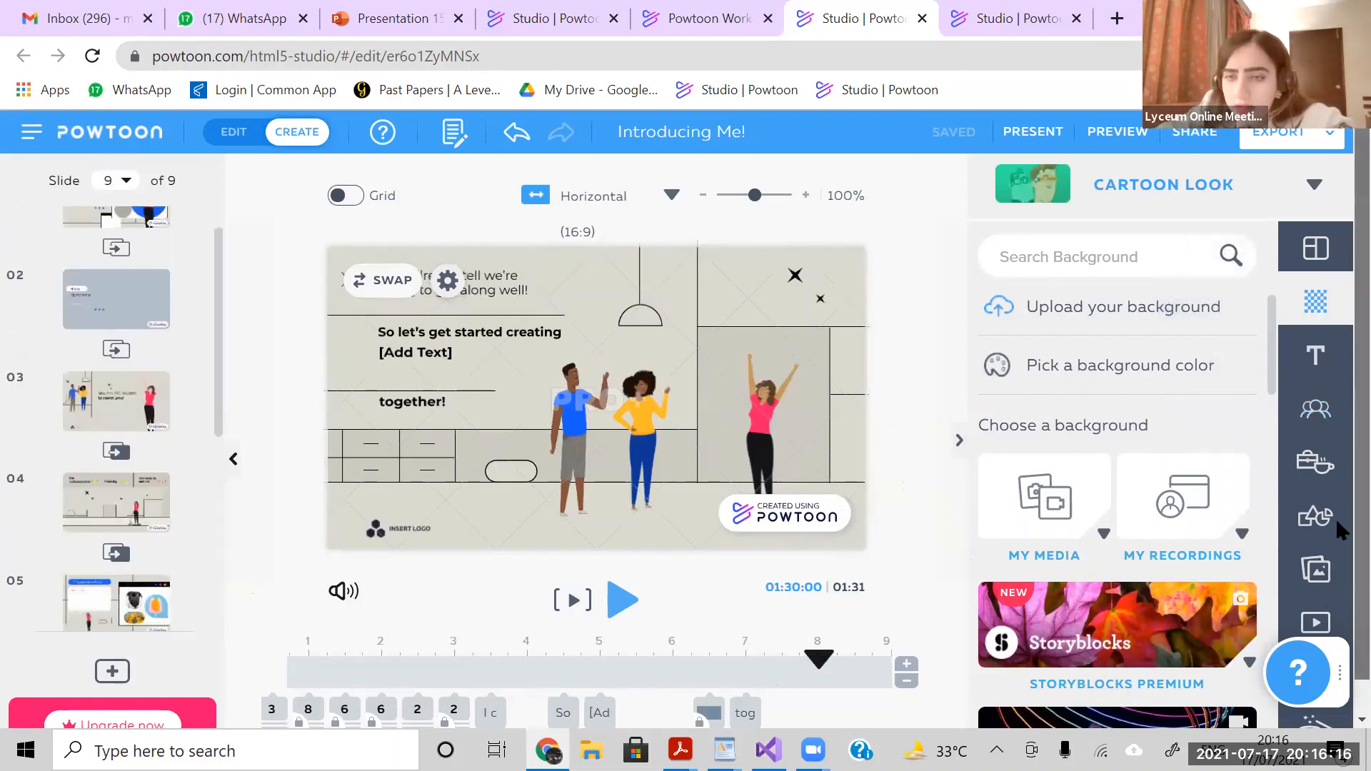
scroll(1315, 550, "down", 1)
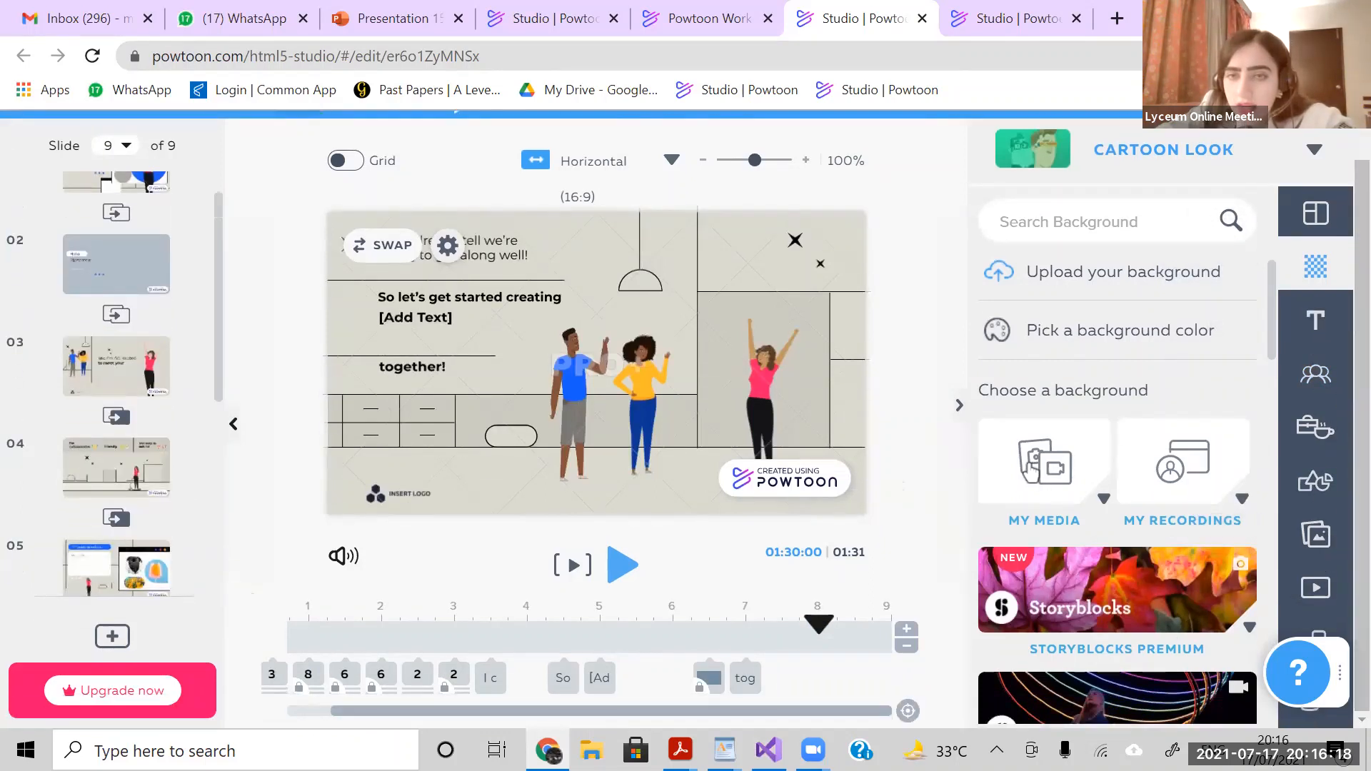